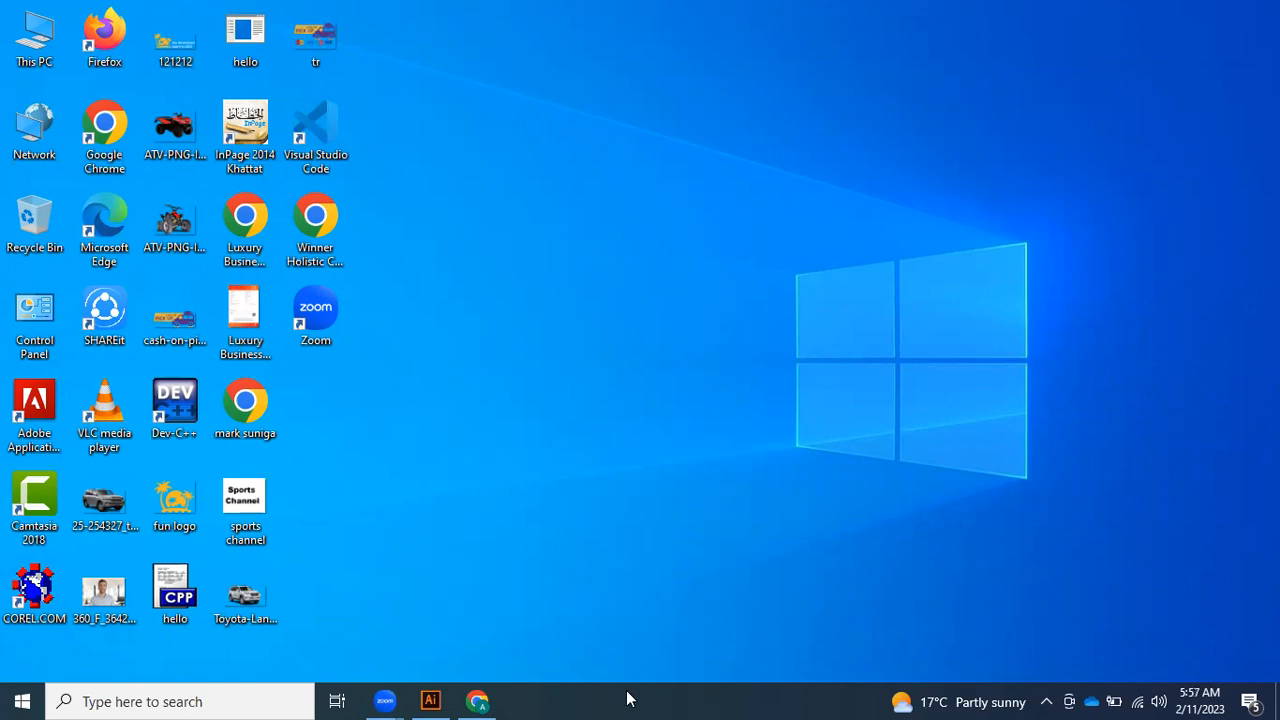
- Switch to Adobe Illustrator CC 2015 and start a new document
{"action": "mouse_move", "coordinate": [444, 700]}
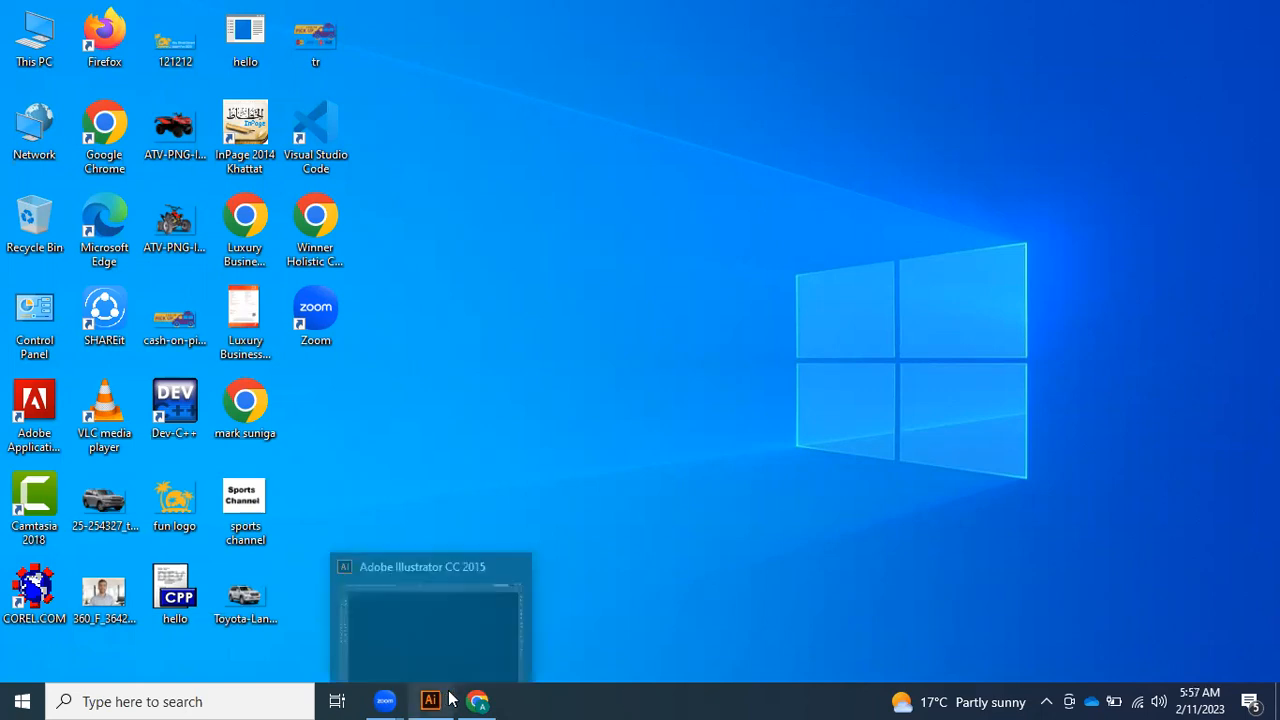
{"action": "left_click", "coordinate": [446, 660]}
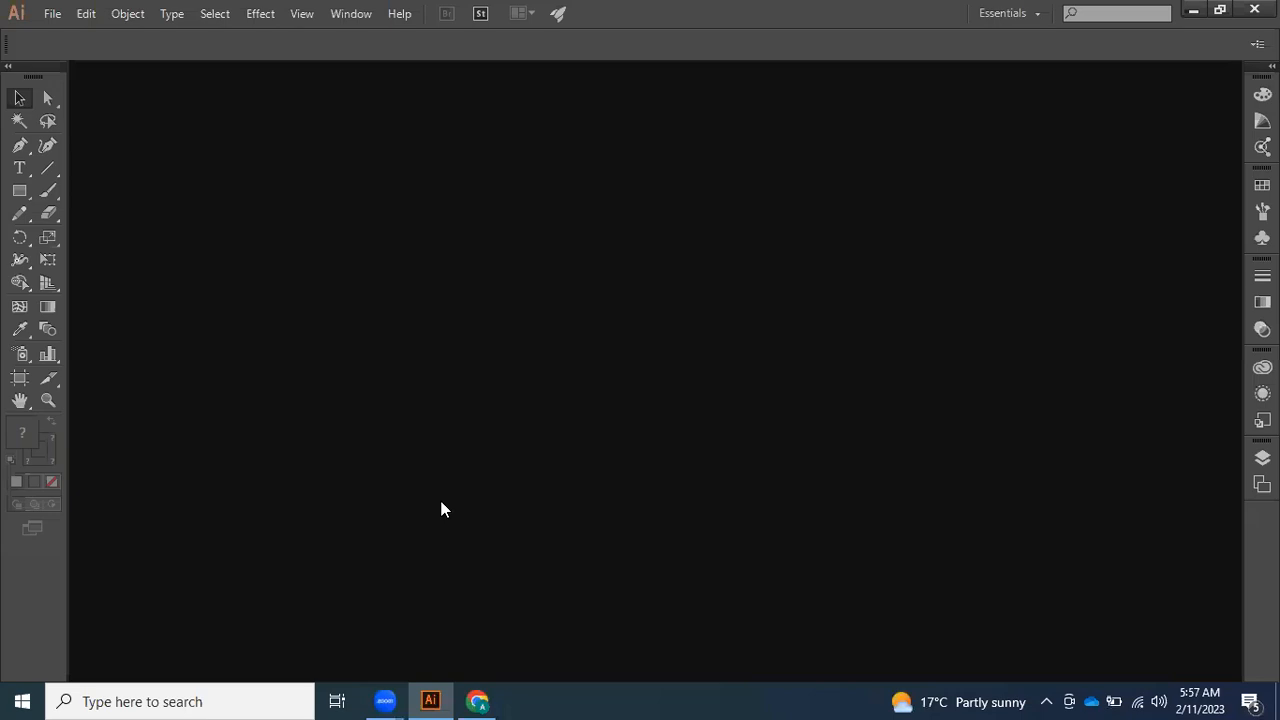
{"action": "left_click", "coordinate": [52, 13]}
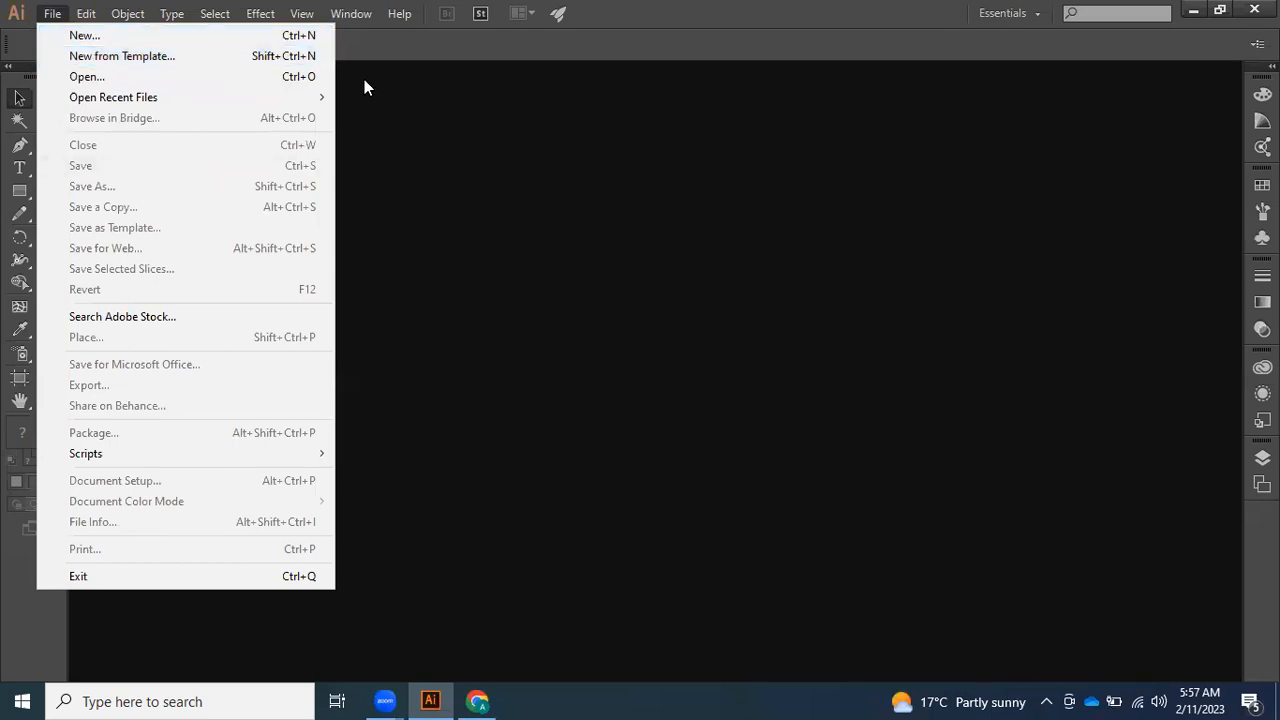
{"action": "left_click", "coordinate": [52, 17]}
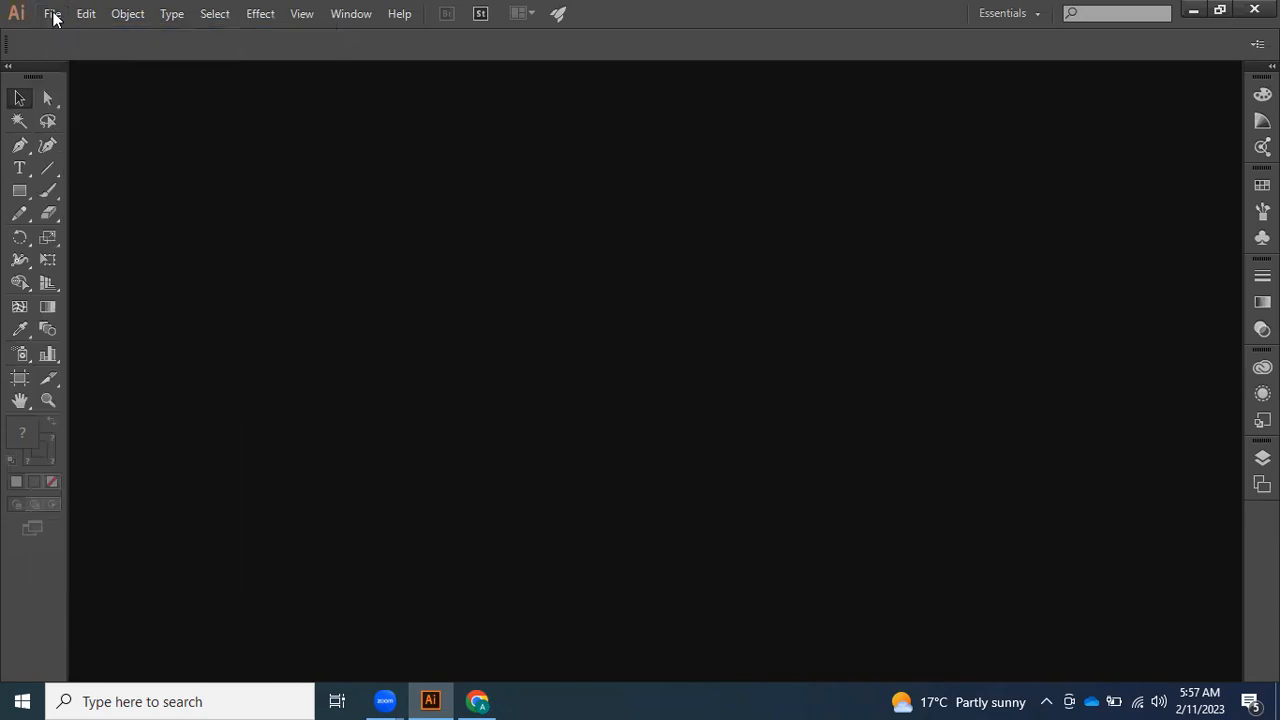
{"action": "left_click", "coordinate": [62, 18]}
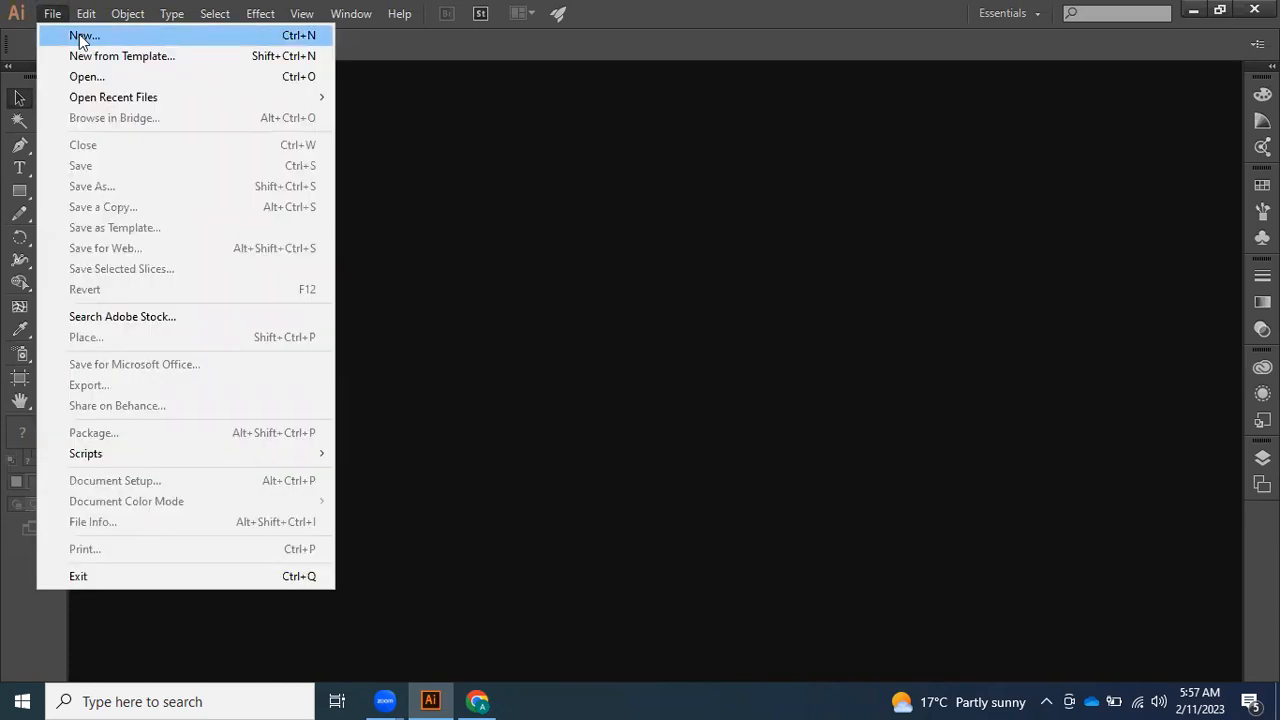
{"action": "left_click", "coordinate": [378, 257]}
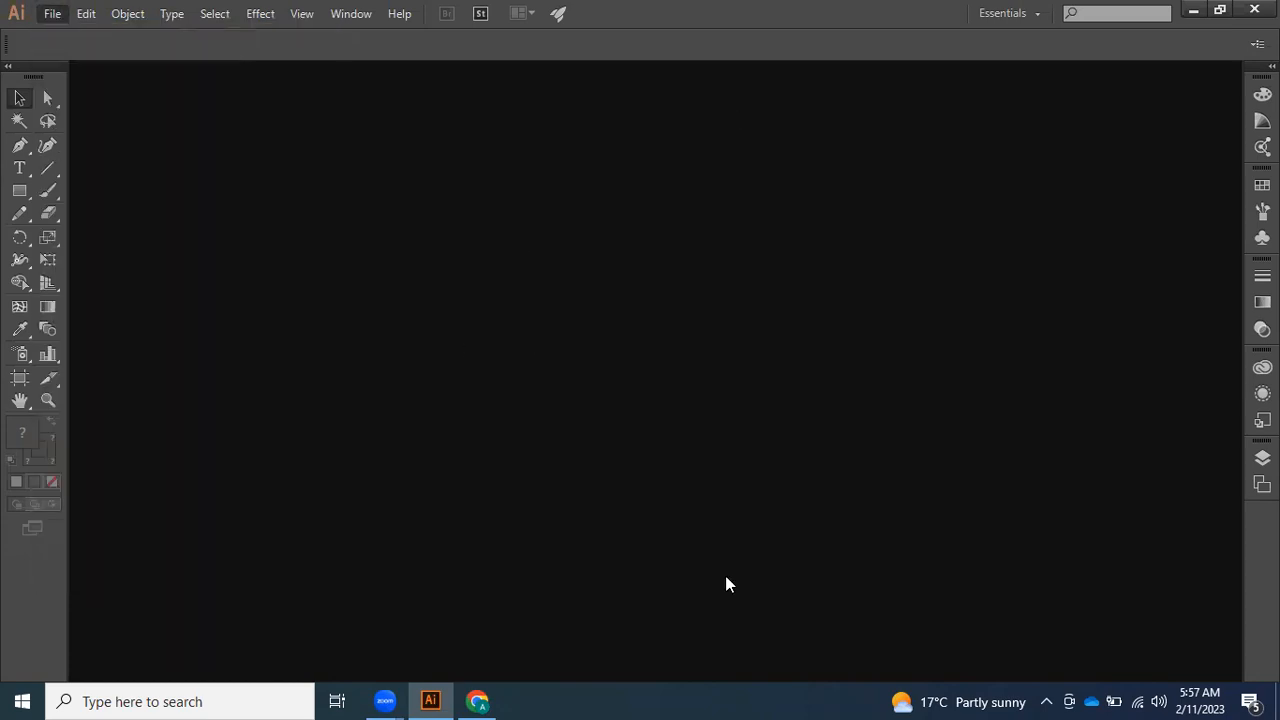
{"action": "key", "text": "ctrl+n"}
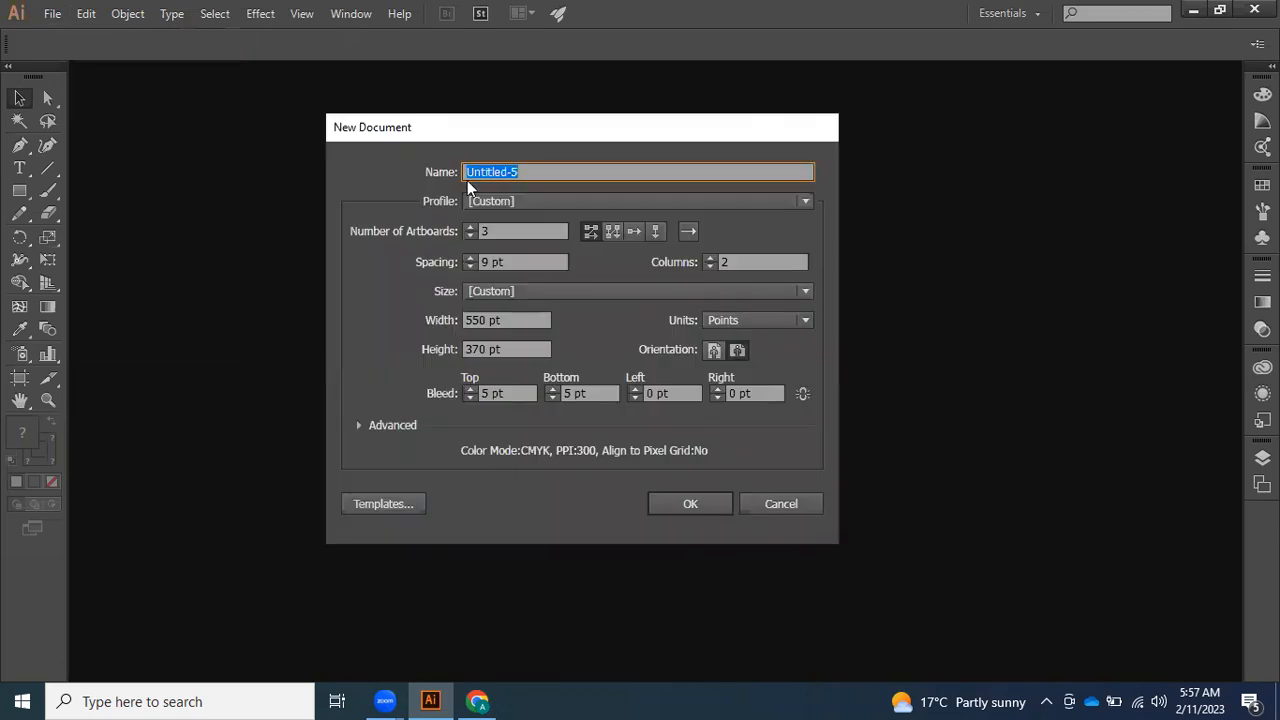
- Set up the new document with one artboard and the A4 size
{"action": "left_click", "coordinate": [469, 237]}
{"action": "left_click", "coordinate": [469, 237]}
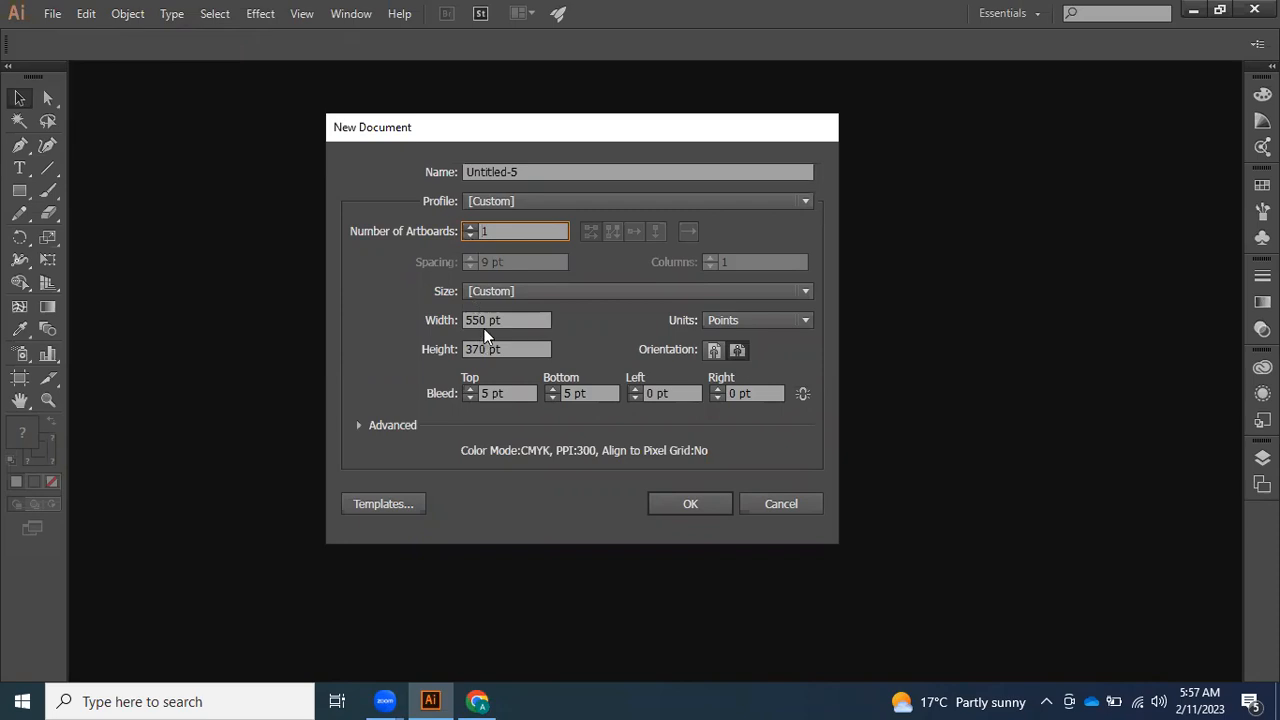
{"action": "left_click", "coordinate": [512, 291]}
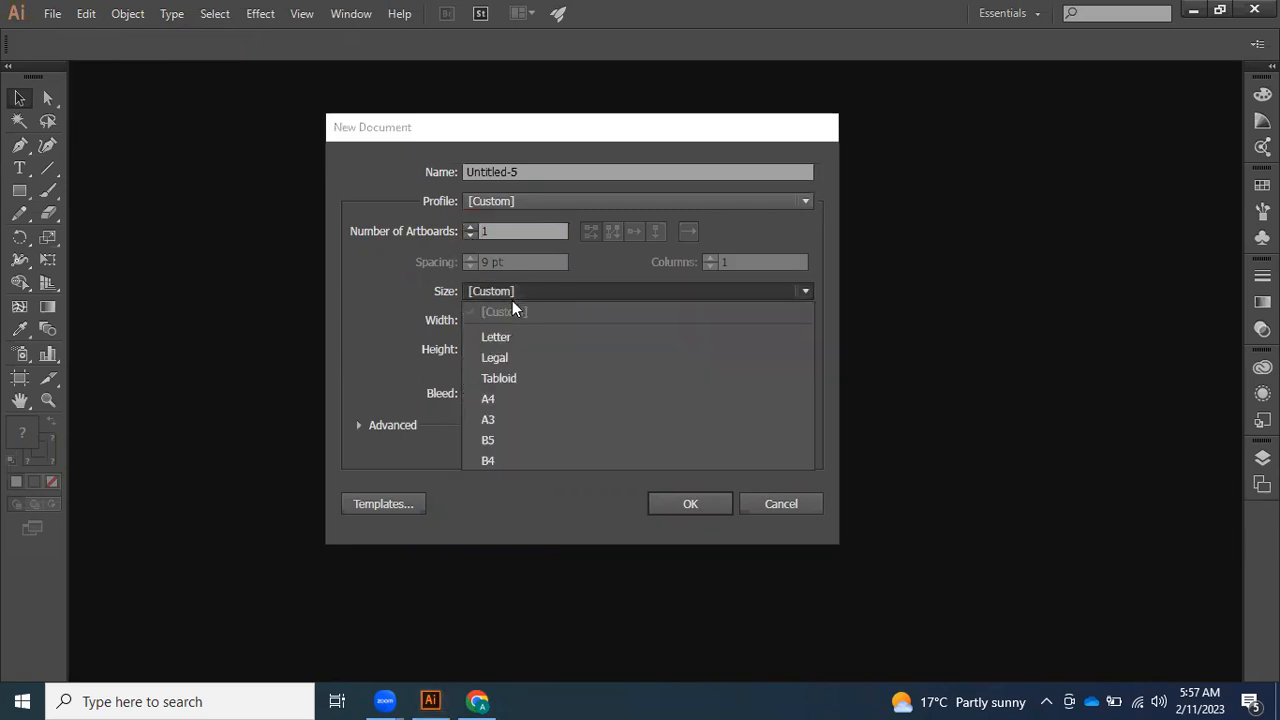
{"action": "left_click", "coordinate": [515, 398]}
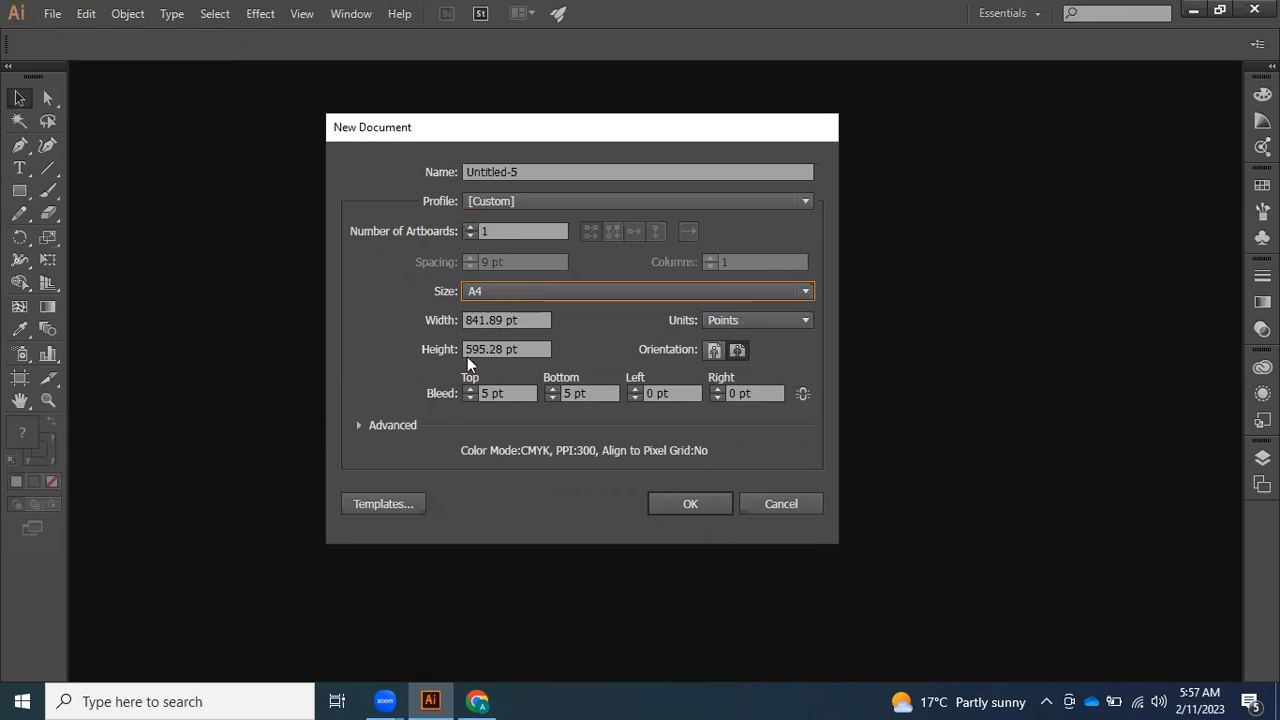
- Set the units to pixels and the top and bottom bleed to 0 px, and create the document
{"action": "left_click", "coordinate": [757, 319]}
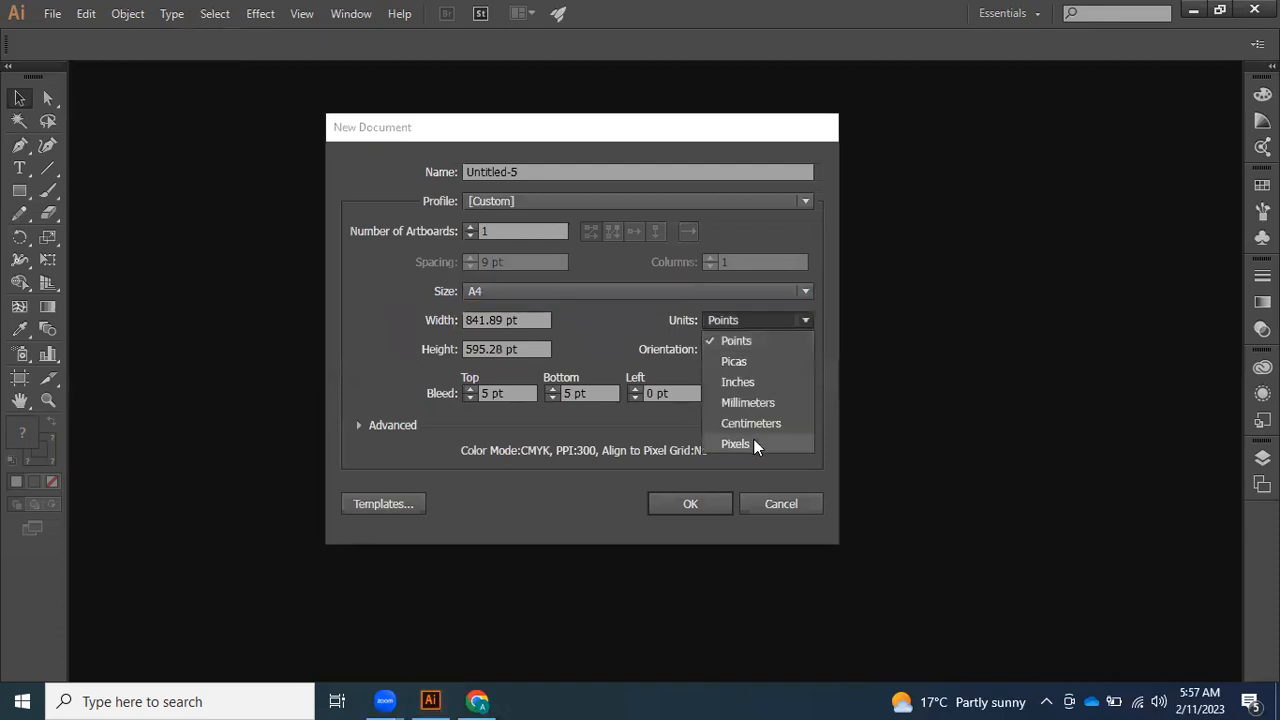
{"action": "left_click", "coordinate": [747, 440]}
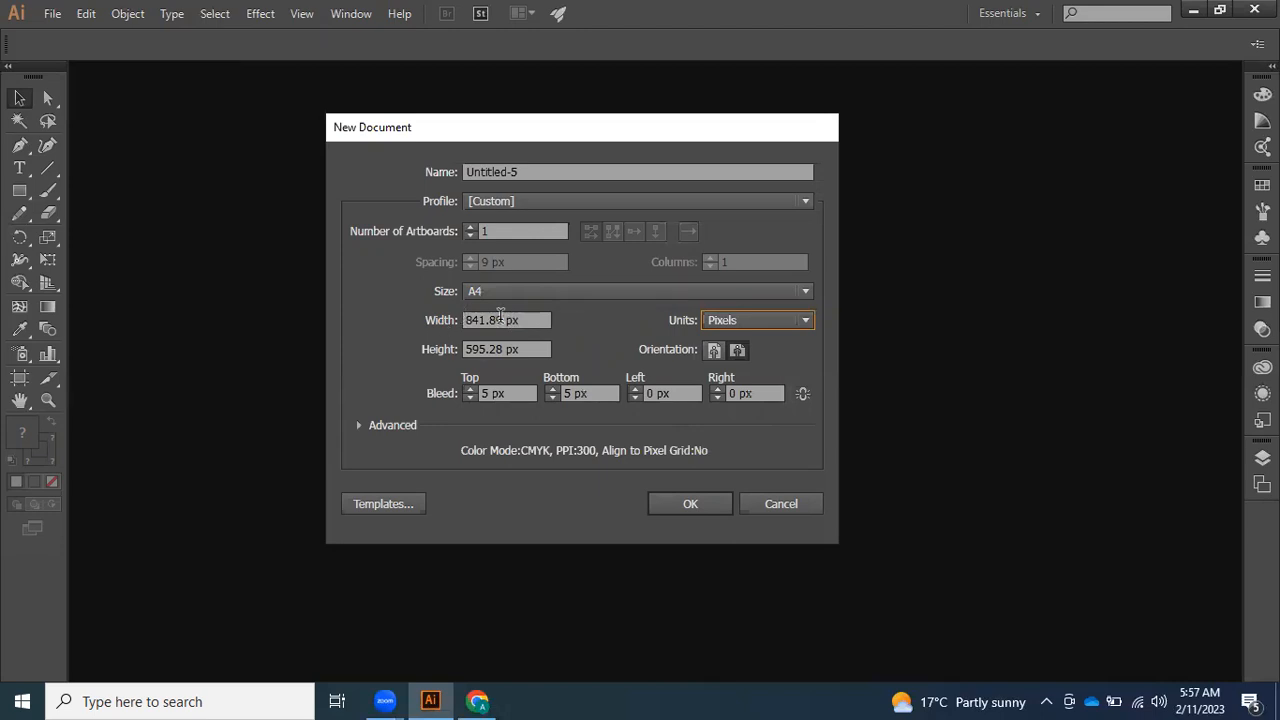
{"action": "left_click", "coordinate": [469, 397]}
{"action": "left_click", "coordinate": [469, 397]}
{"action": "left_click", "coordinate": [469, 397]}
{"action": "left_click", "coordinate": [553, 397]}
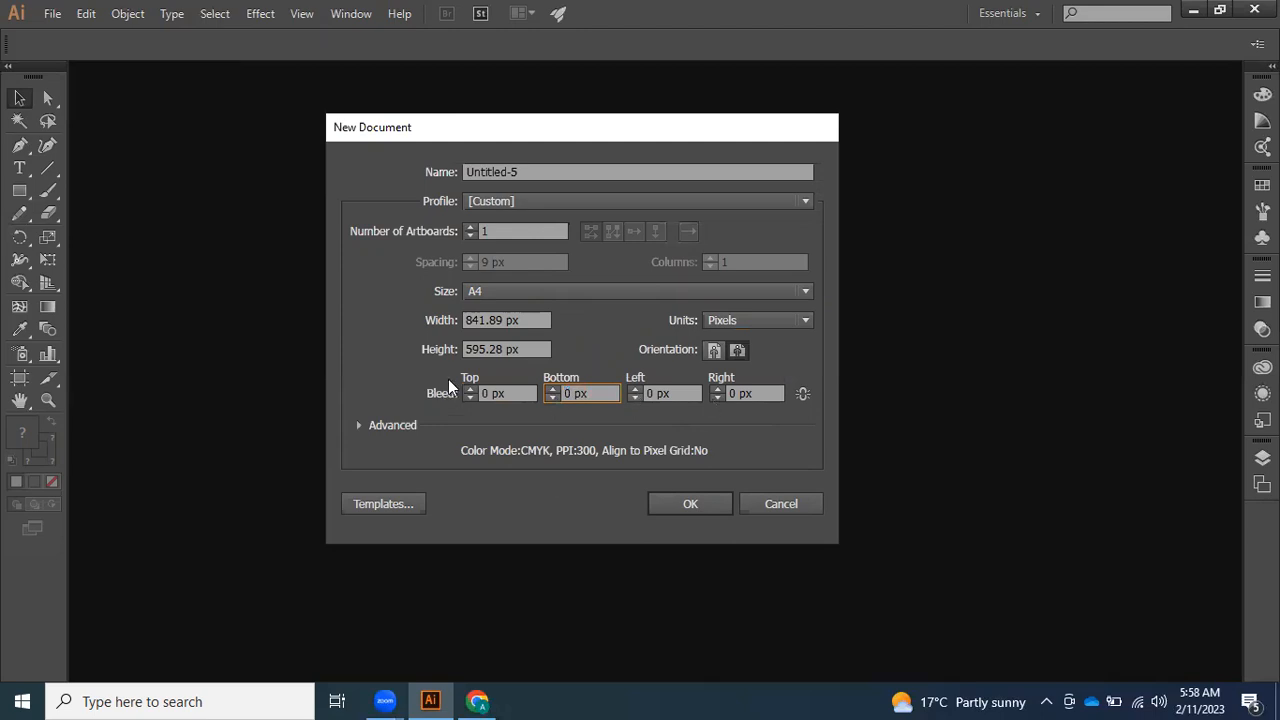
{"action": "left_click", "coordinate": [697, 503]}
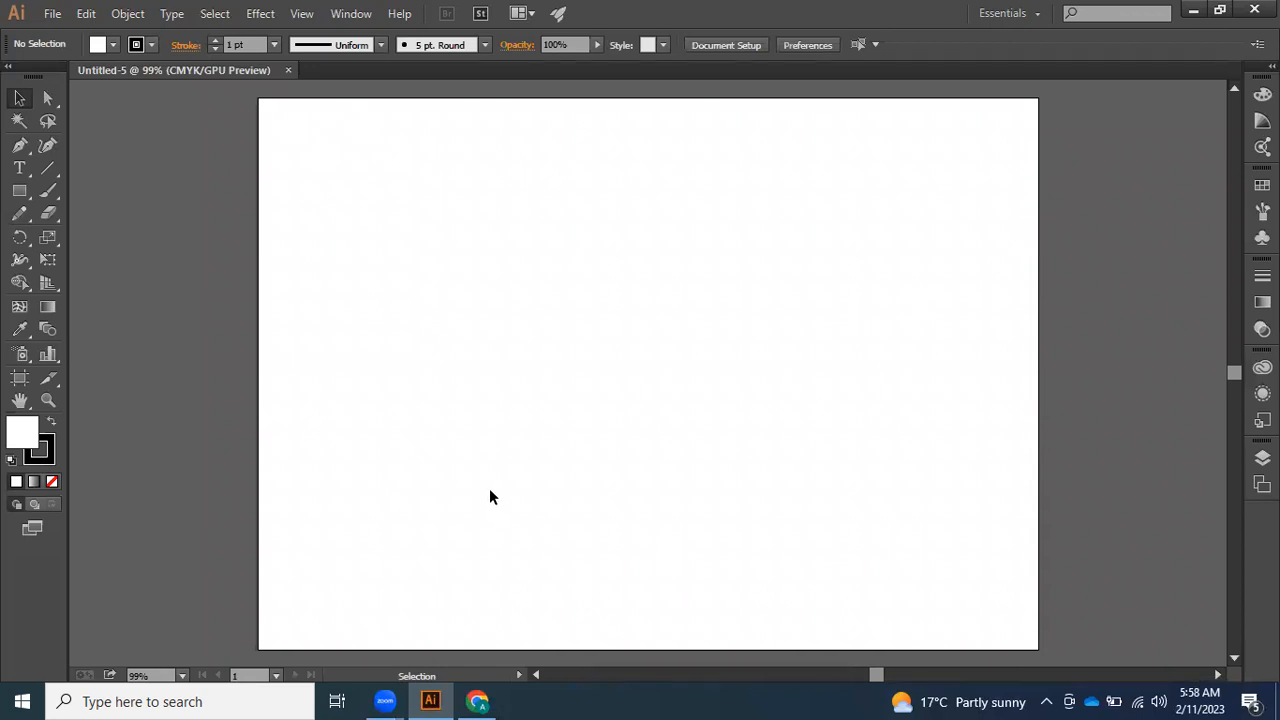
- Add the point text "Artr Board" in the upper part of the artboard
{"action": "left_click", "coordinate": [19, 168]}
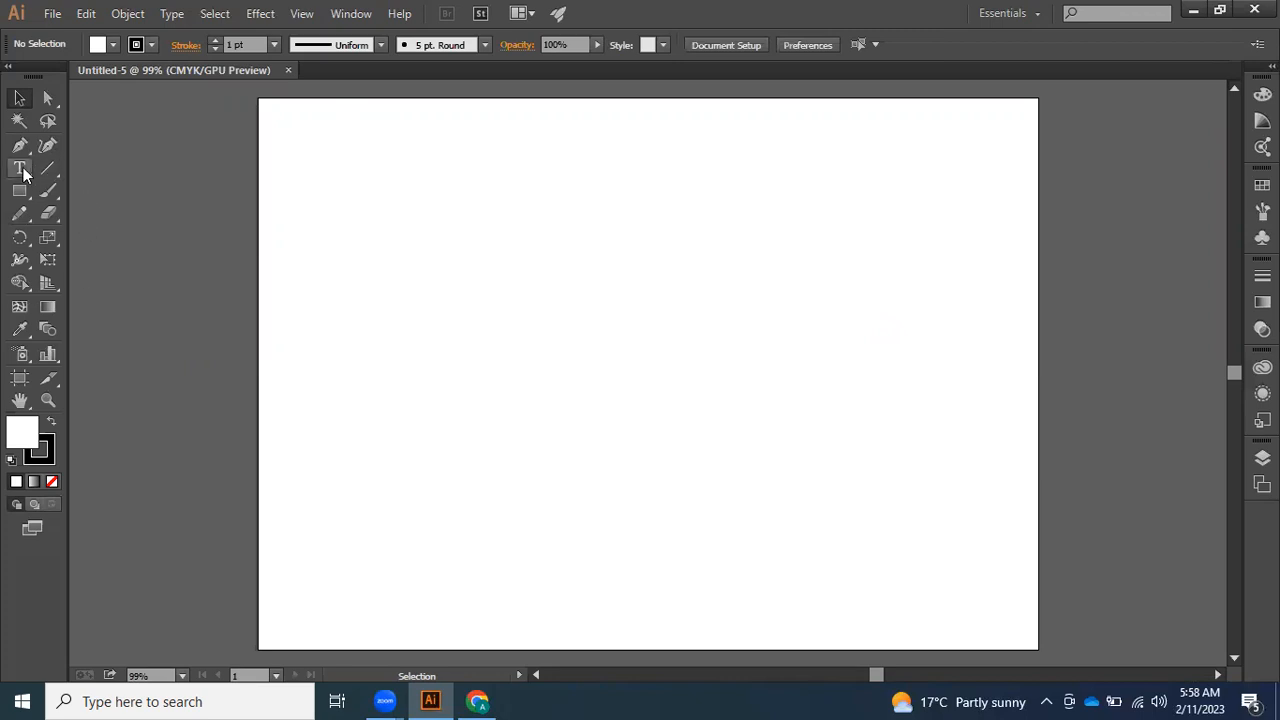
{"action": "left_click", "coordinate": [444, 216]}
{"action": "type", "text": "Artr Board"}
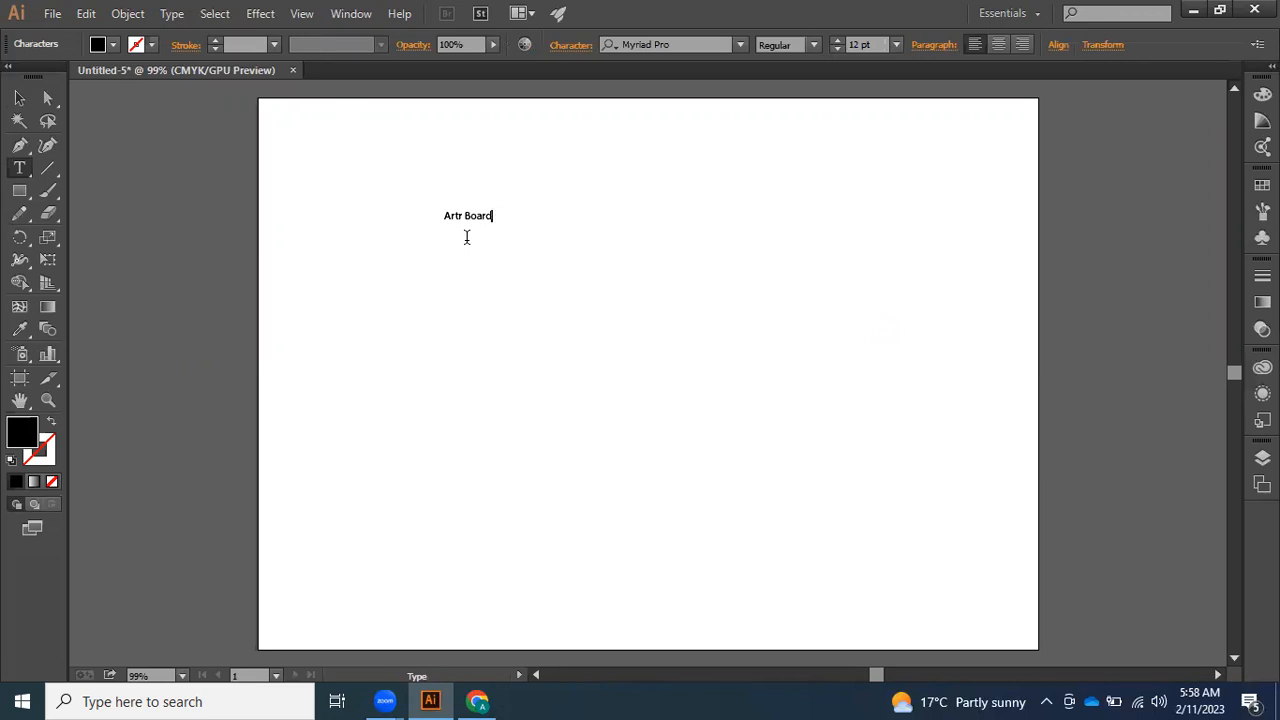
{"action": "key", "text": "Escape"}
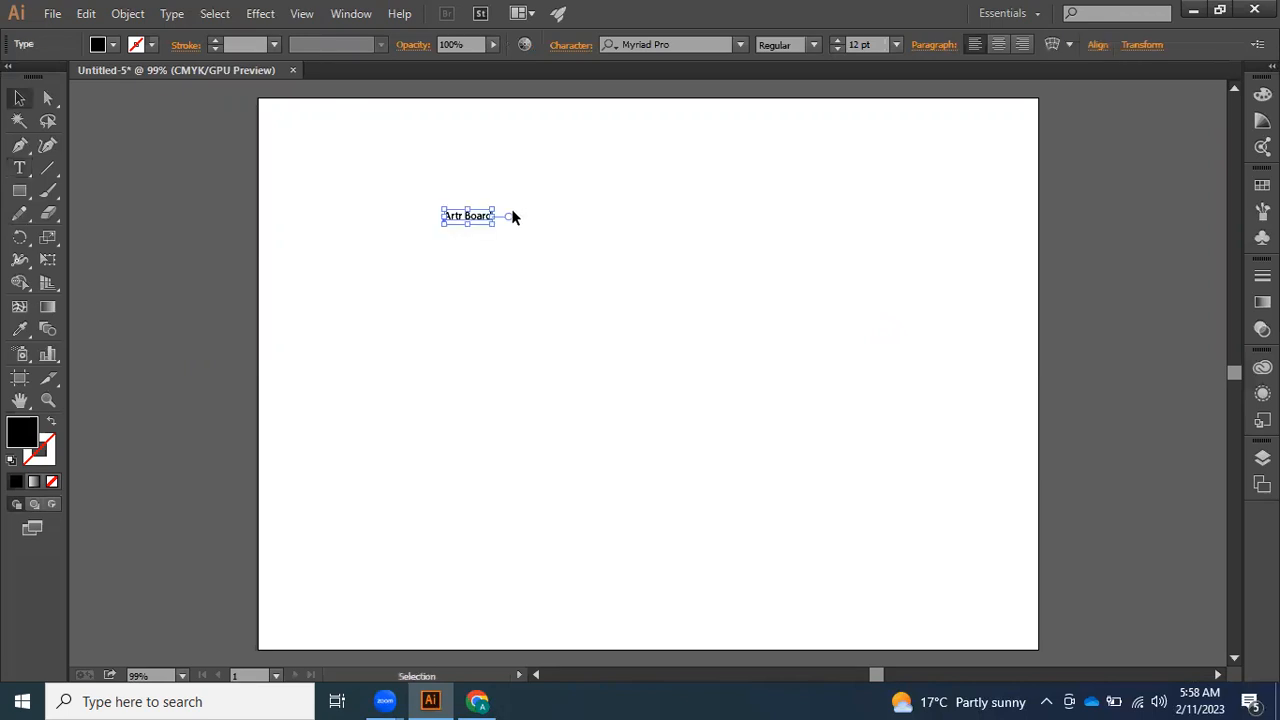
- Scale the text up to about 132 pt and correct its wording to "Art Board"
{"action": "left_click_drag", "start_coordinate": [494, 226], "coordinate": [735, 413]}
{"action": "double_click", "coordinate": [397, 227]}
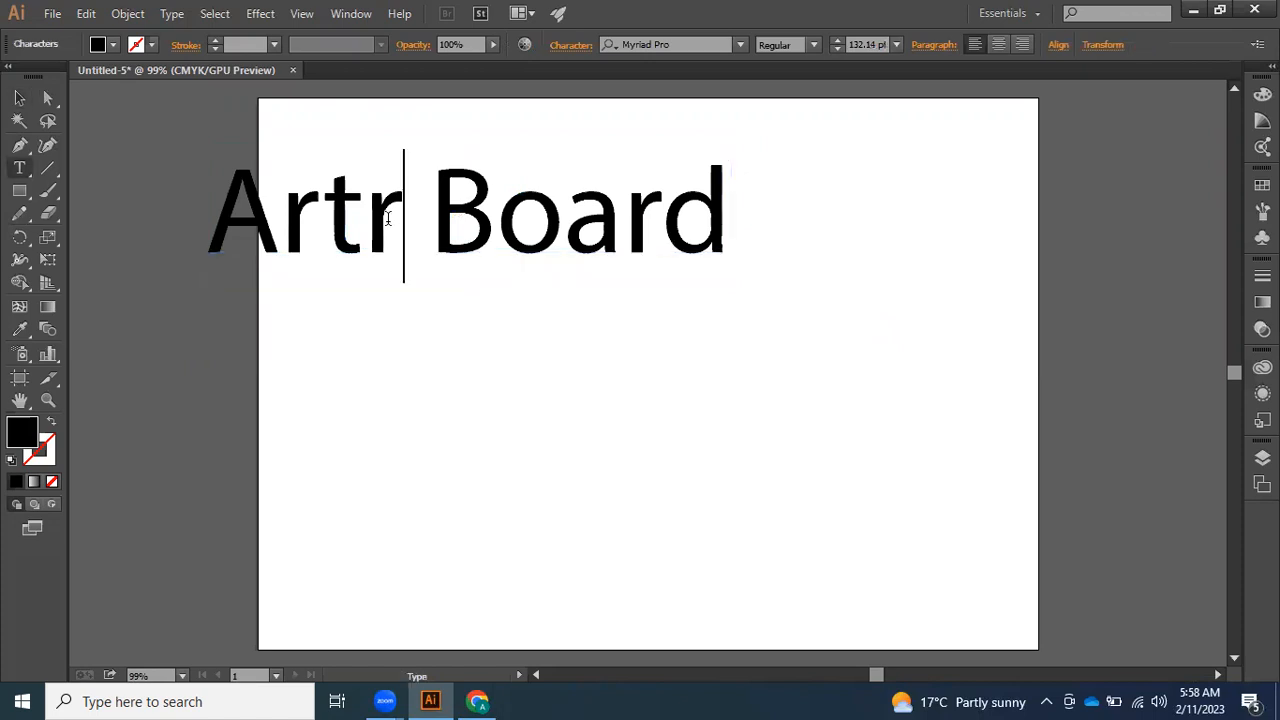
{"action": "key", "text": "BackSpace"}
{"action": "key", "text": "Escape"}
- Move the "Art Board" text off the artboard, just beyond its right edge
{"action": "left_click_drag", "start_coordinate": [420, 230], "coordinate": [764, 272]}
{"action": "left_click_drag", "start_coordinate": [652, 276], "coordinate": [772, 277]}
{"action": "left_click_drag", "start_coordinate": [693, 256], "coordinate": [1068, 306]}
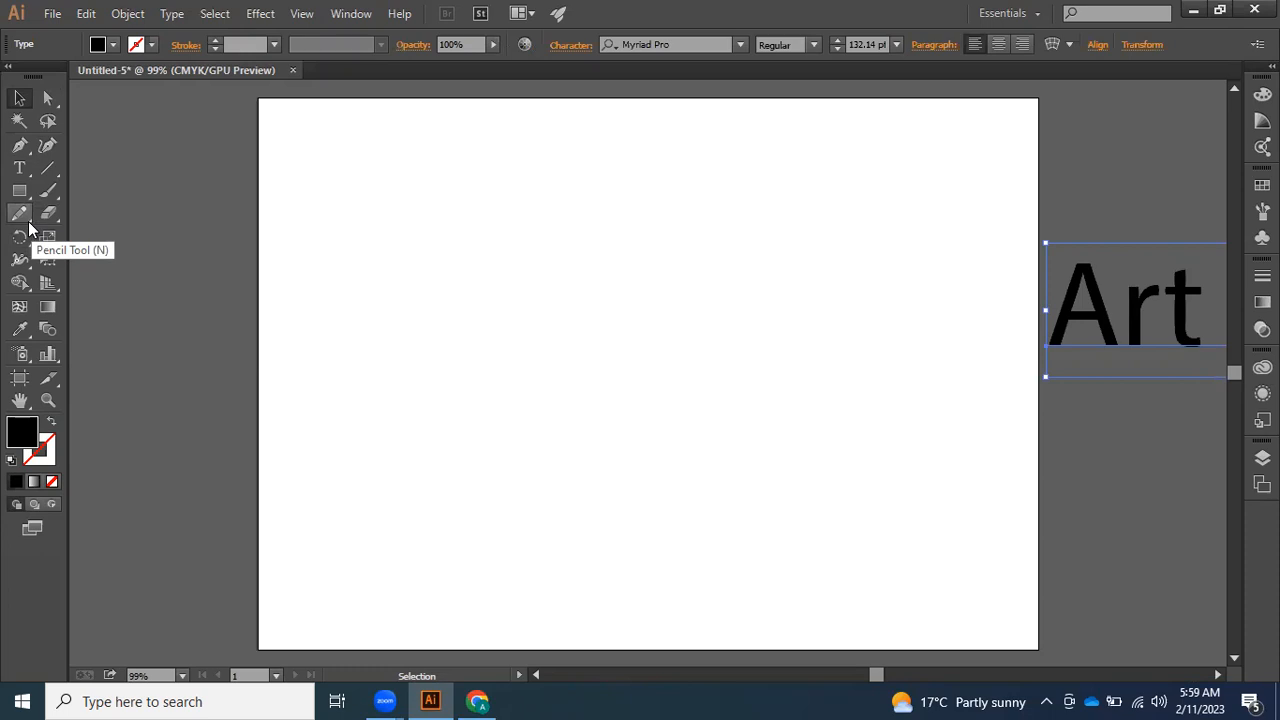
{"action": "left_click", "coordinate": [51, 98]}
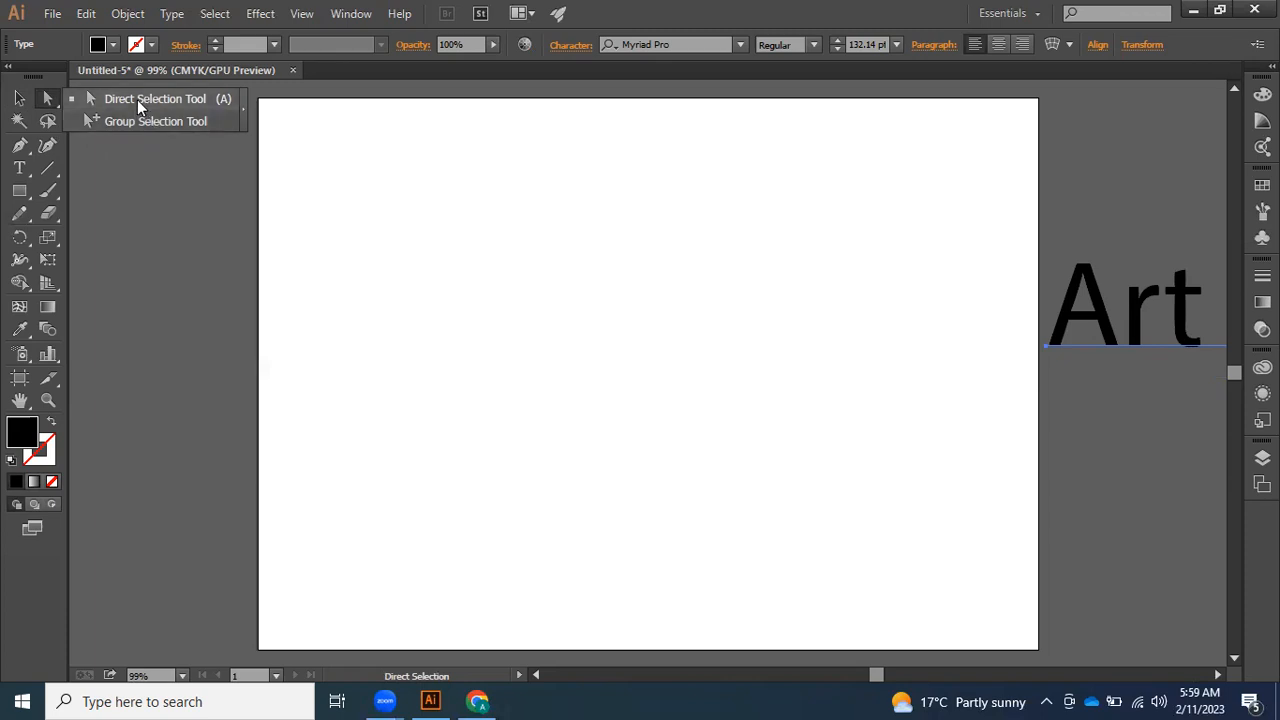
{"action": "left_click", "coordinate": [140, 180]}
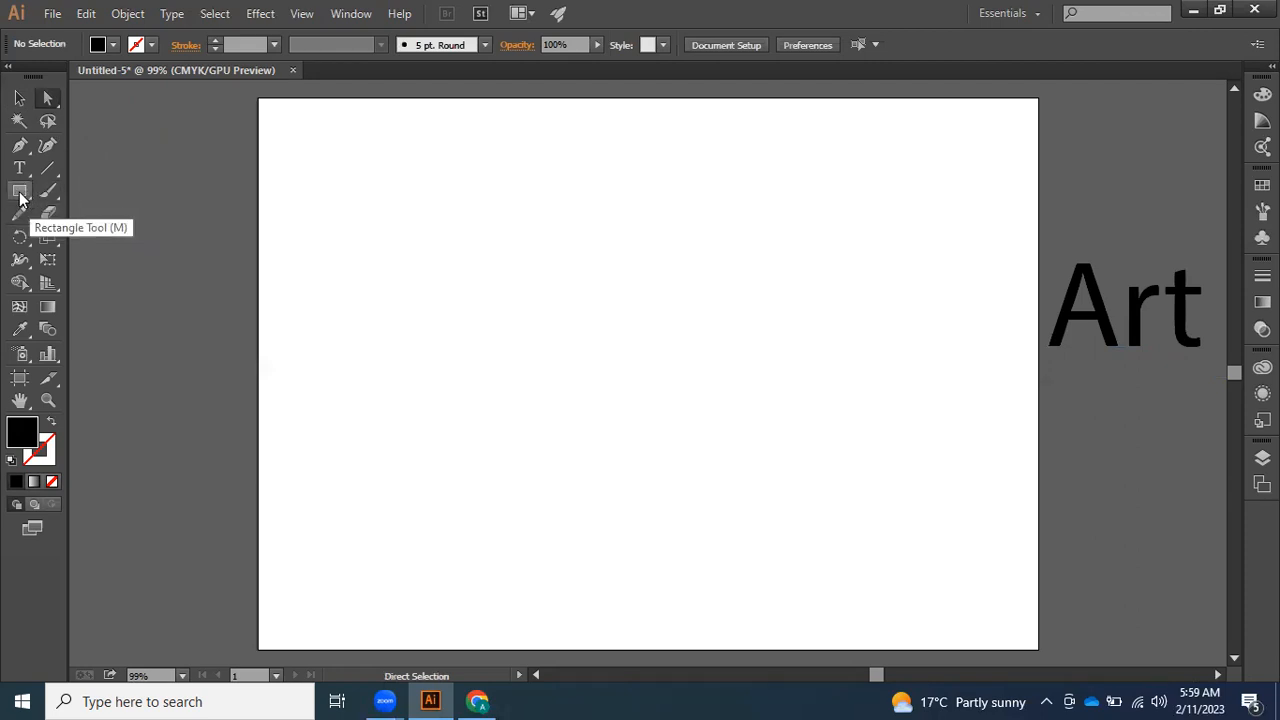
{"action": "left_click", "coordinate": [20, 198]}
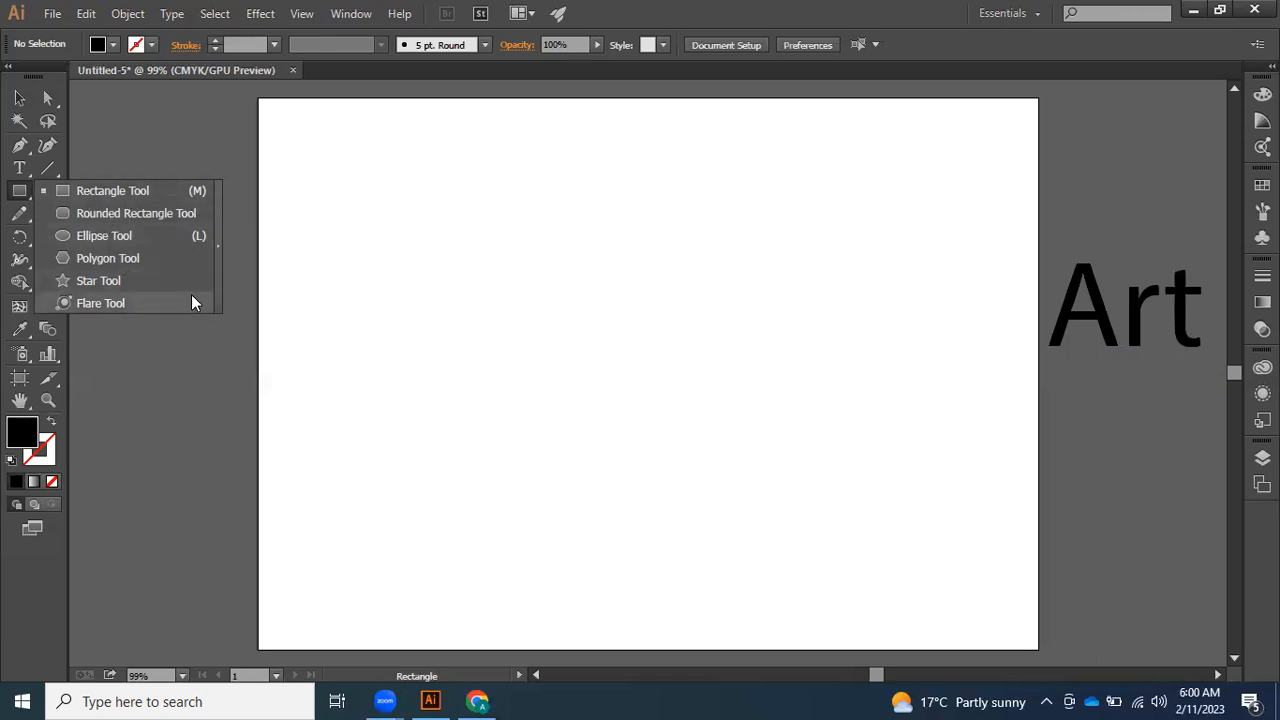
{"action": "left_click", "coordinate": [187, 346]}
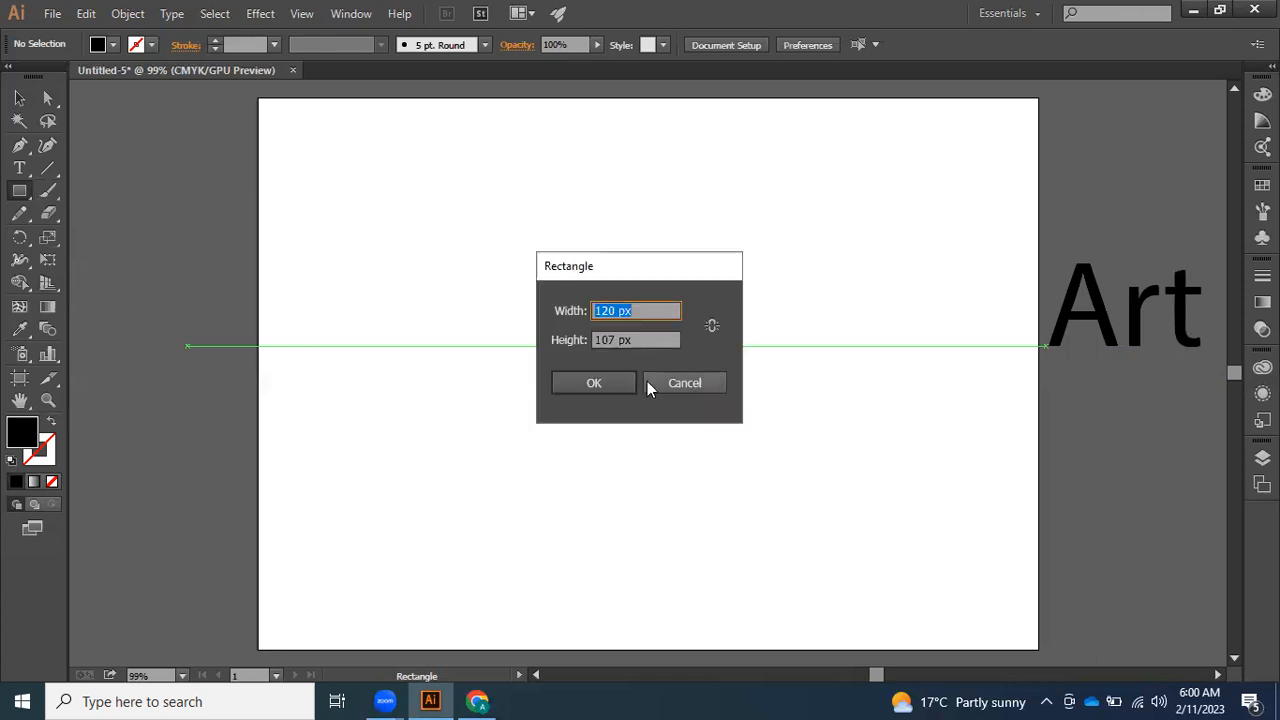
{"action": "left_click", "coordinate": [647, 383]}
{"action": "left_click", "coordinate": [19, 98]}
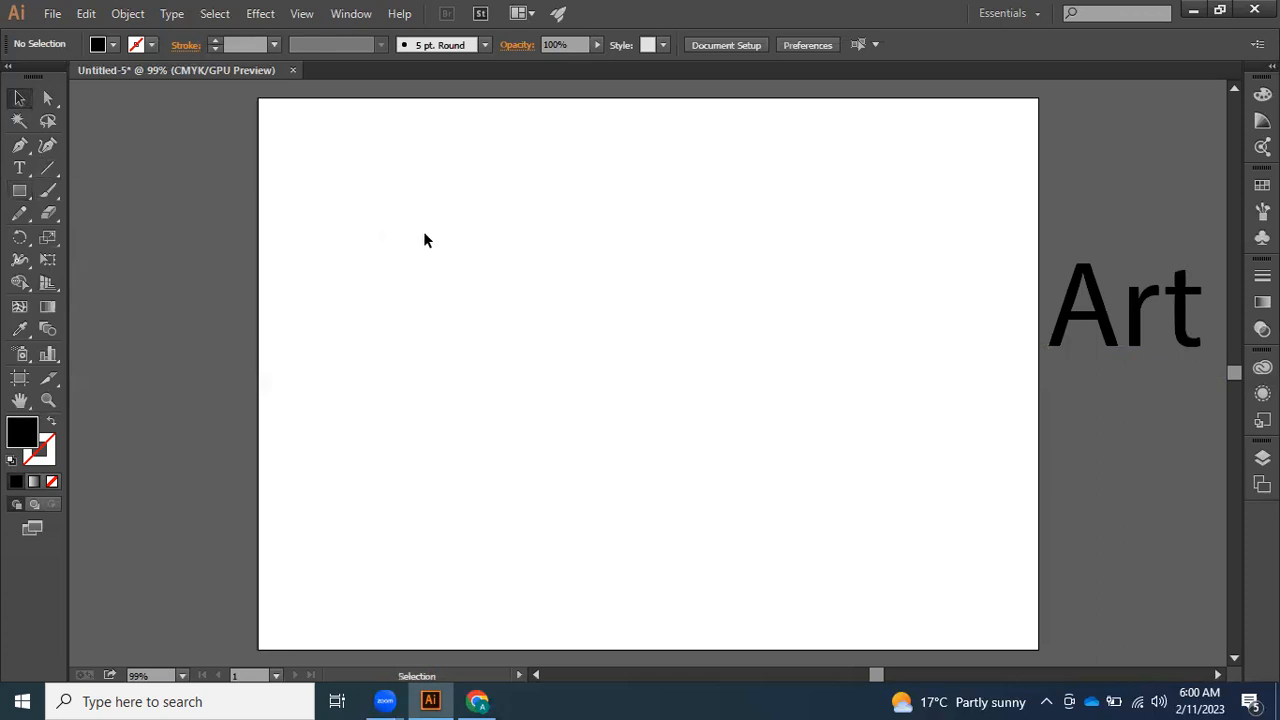
{"action": "left_click_drag", "start_coordinate": [446, 226], "coordinate": [467, 303]}
{"action": "left_click_drag", "start_coordinate": [467, 300], "coordinate": [612, 396]}
- Draw a black rectangle about 445 by 361 px in the middle of the artboard
{"action": "left_click", "coordinate": [20, 200]}
{"action": "left_click_drag", "start_coordinate": [458, 166], "coordinate": [692, 373]}
{"action": "left_click_drag", "start_coordinate": [872, 501], "coordinate": [872, 501]}
{"action": "left_click", "coordinate": [19, 97]}
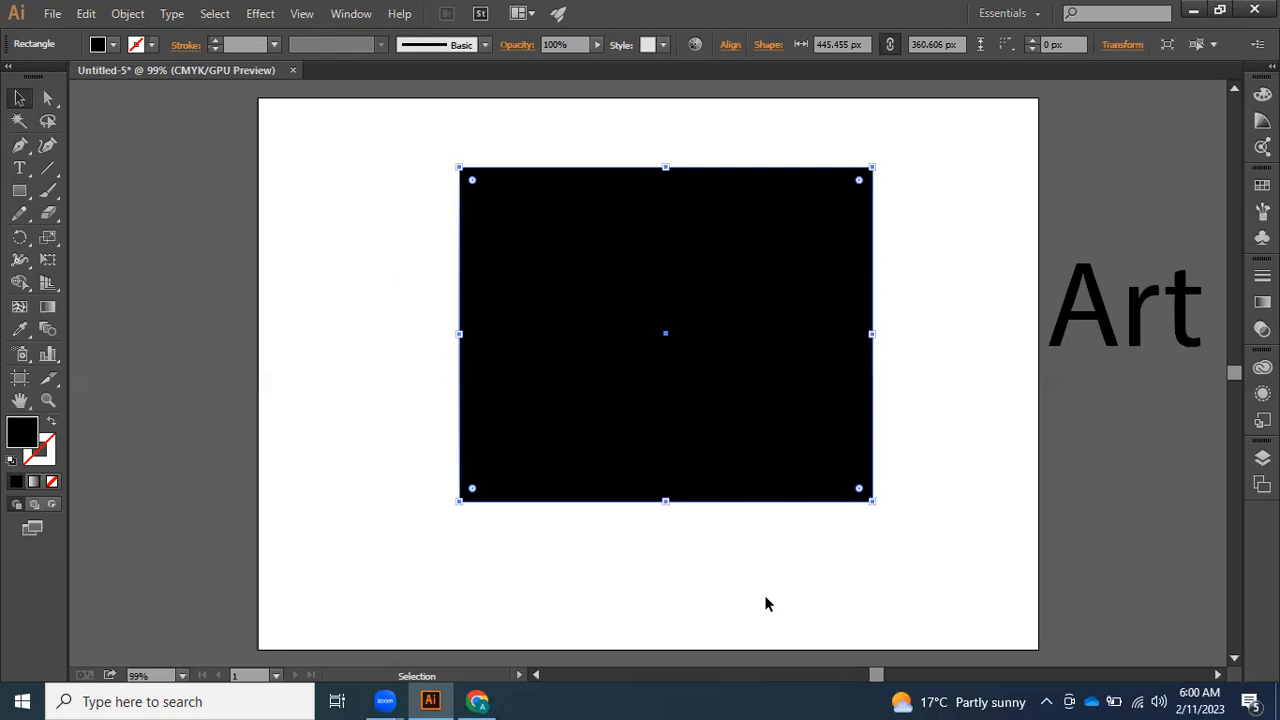
{"action": "left_click", "coordinate": [5, 700]}
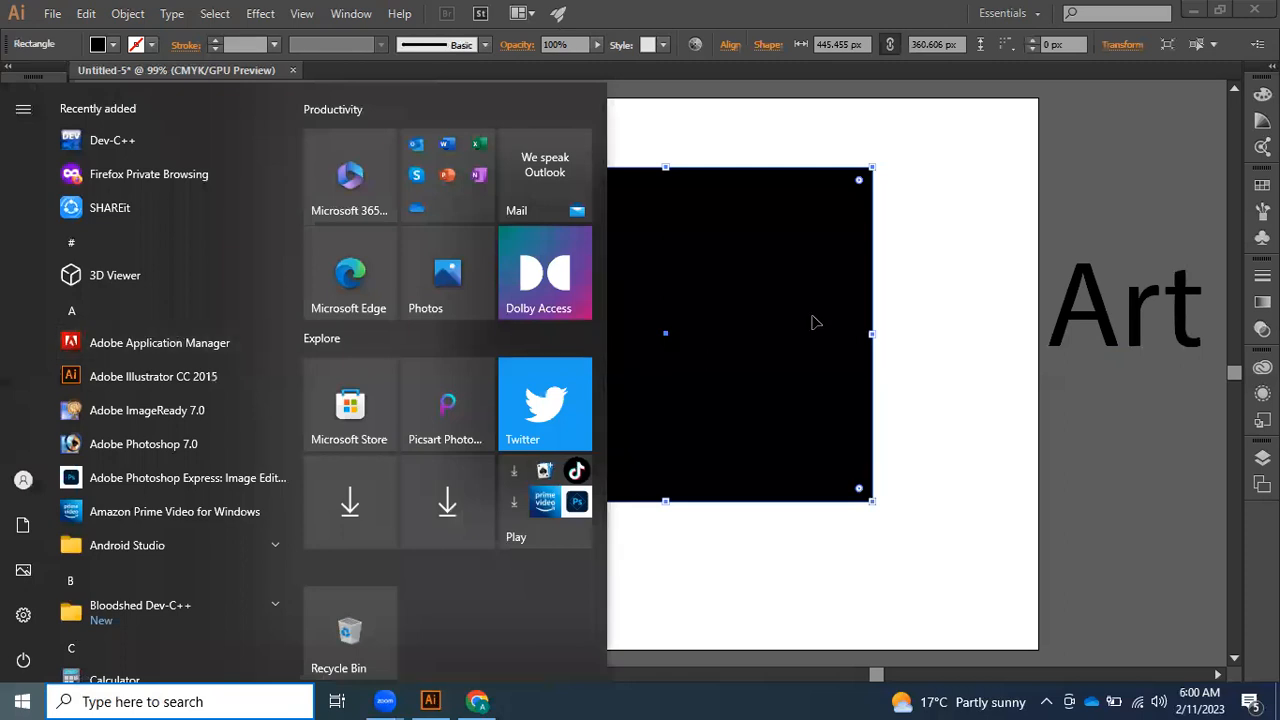
{"action": "left_click", "coordinate": [814, 322]}
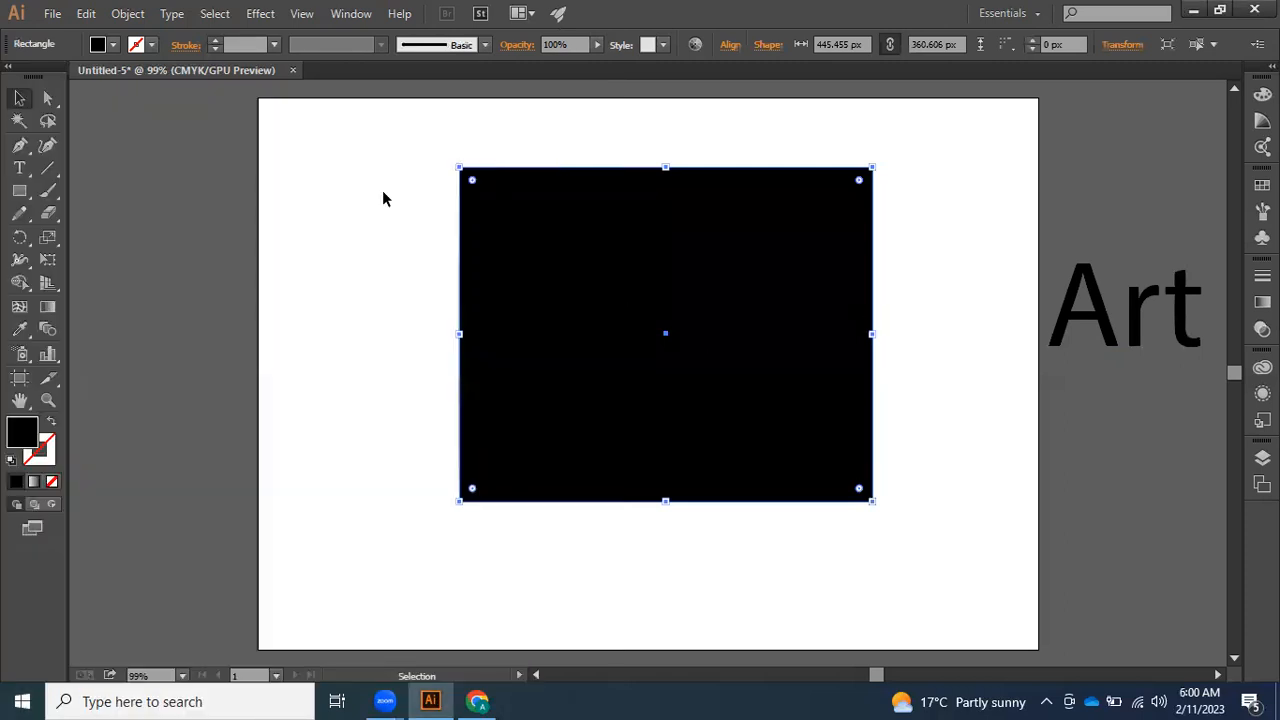
- Move the black rectangle around the artboard, placing it nearer the artboard's left edge
{"action": "left_click_drag", "start_coordinate": [680, 407], "coordinate": [590, 410]}
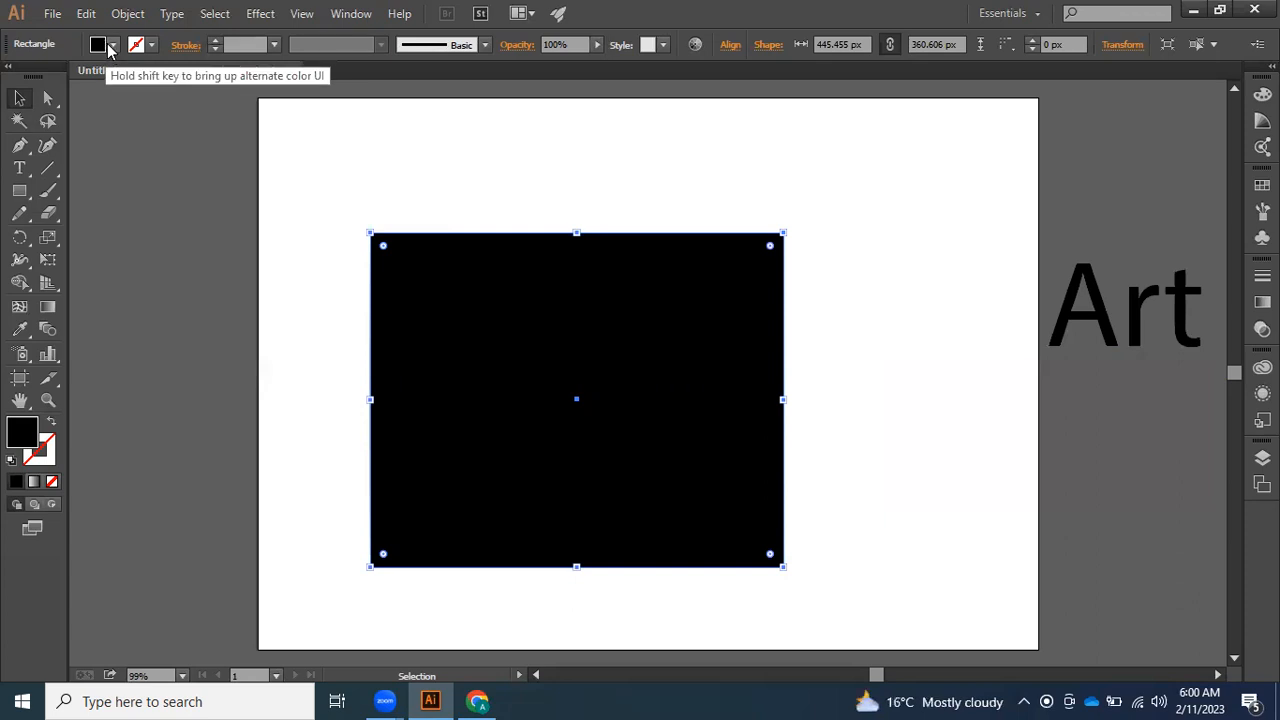
{"action": "left_click_drag", "start_coordinate": [481, 316], "coordinate": [328, 224]}
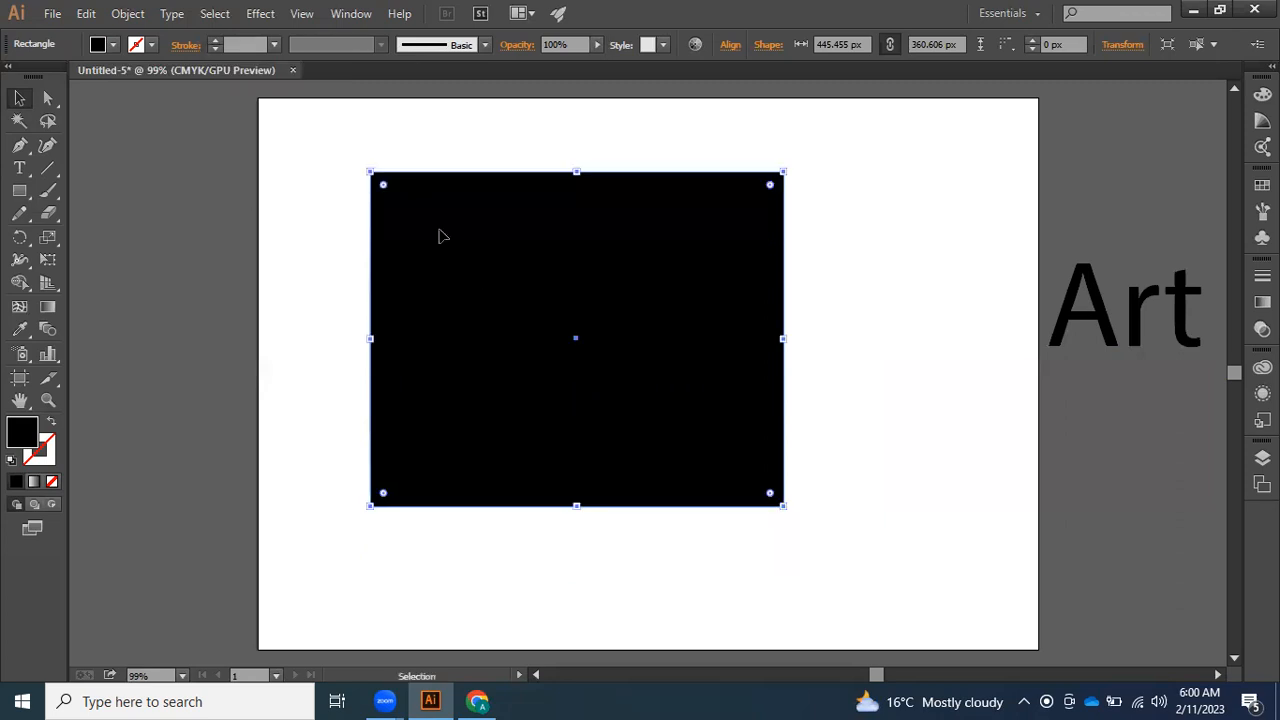
{"action": "left_click_drag", "start_coordinate": [328, 333], "coordinate": [268, 298]}
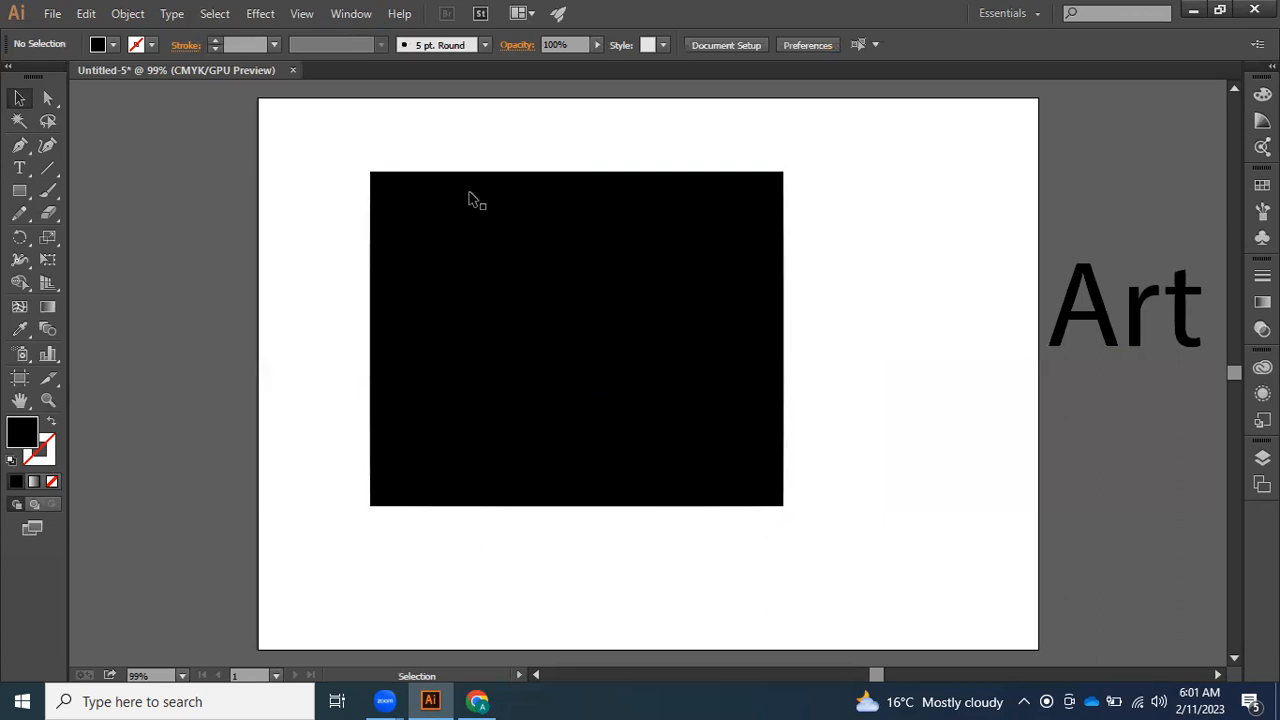
{"action": "left_click", "coordinate": [400, 210]}
{"action": "left_click_drag", "start_coordinate": [398, 210], "coordinate": [376, 235]}
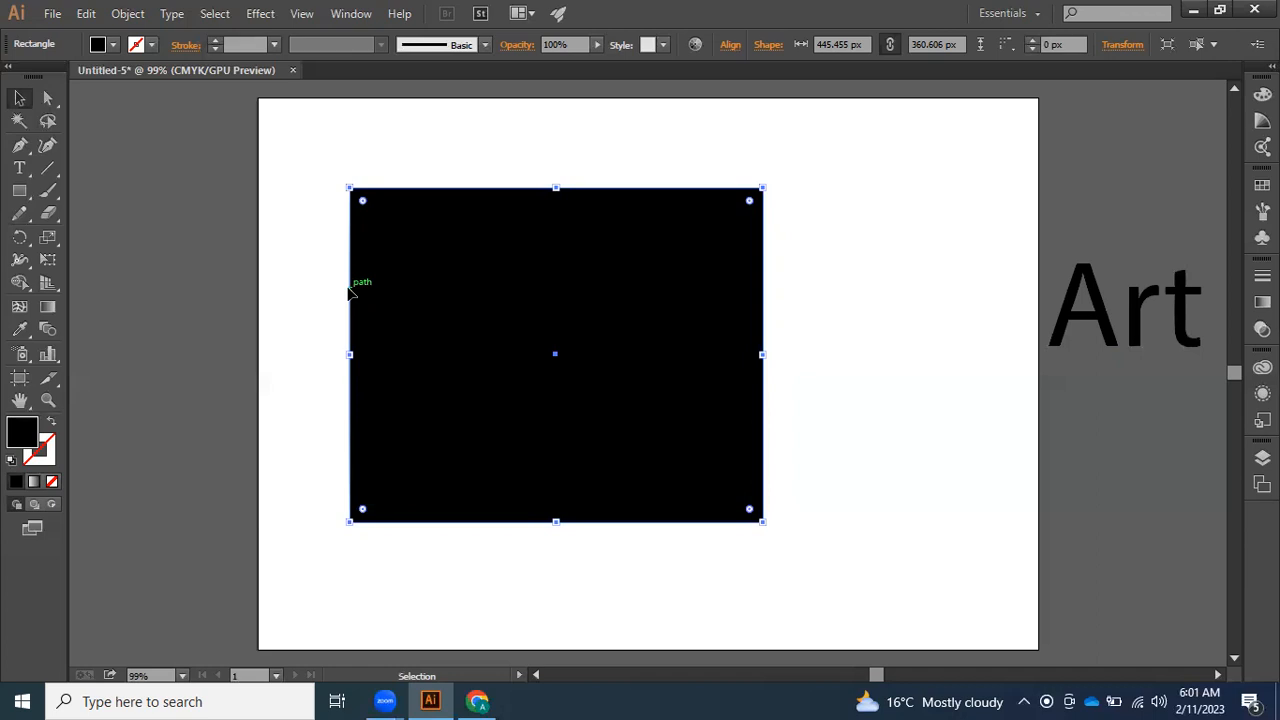
- Move the "Art Board" text slightly down and left so it overlaps the artboard's right edge
{"action": "left_click", "coordinate": [1078, 336]}
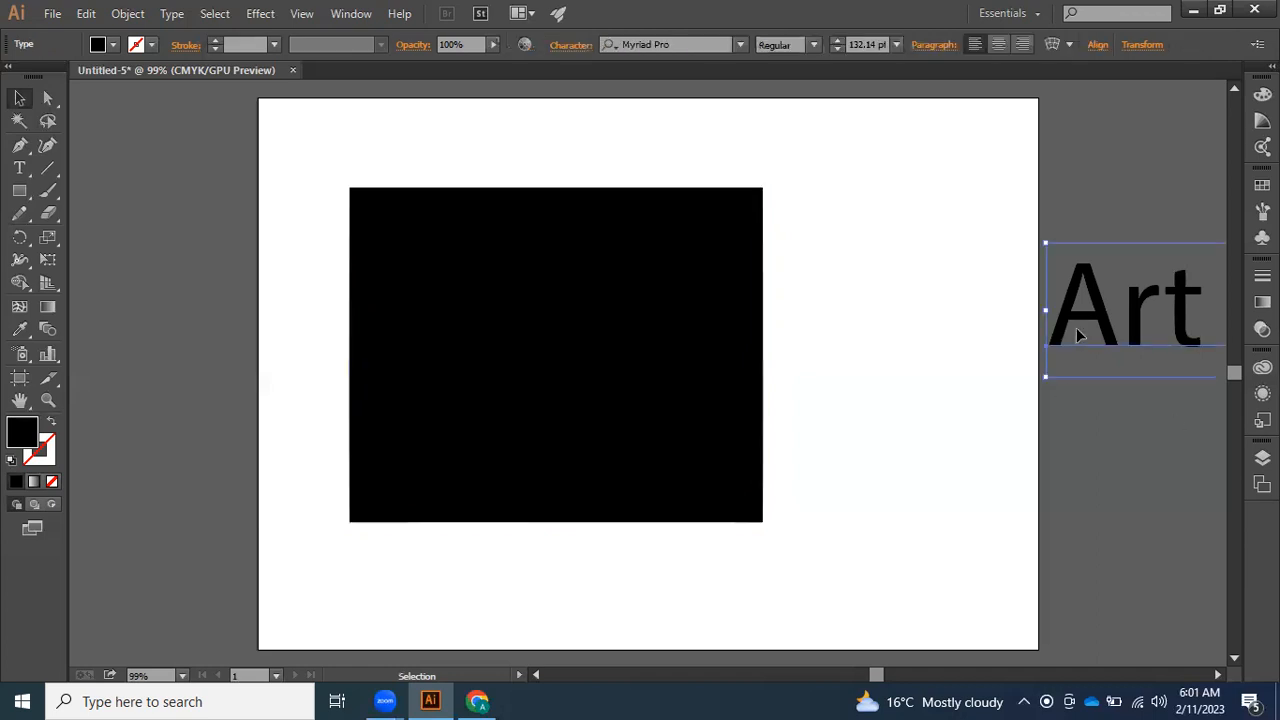
{"action": "left_click_drag", "start_coordinate": [1078, 336], "coordinate": [1085, 370]}
{"action": "left_click", "coordinate": [905, 308]}
{"action": "left_click", "coordinate": [1022, 313]}
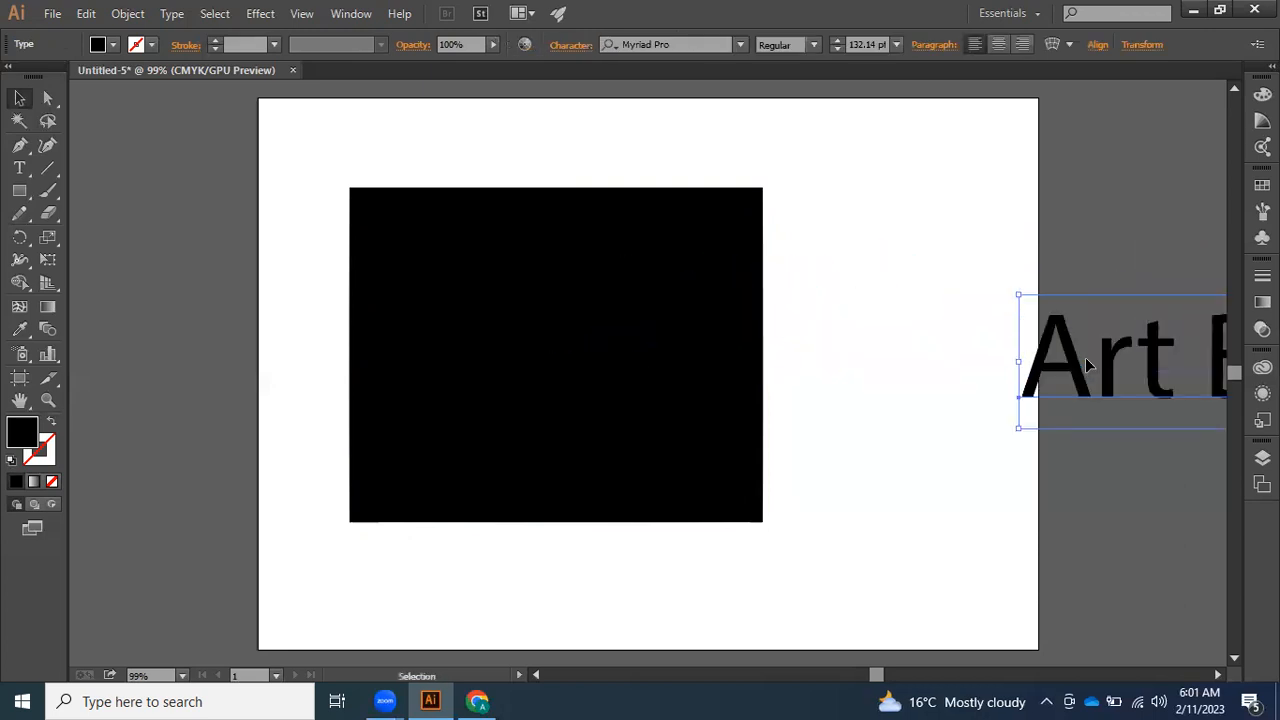
- Move the black rectangle slightly up and right, and try red, yellow and blue fills on it before settling on orange
{"action": "left_click", "coordinate": [802, 178]}
{"action": "left_click_drag", "start_coordinate": [554, 314], "coordinate": [583, 287]}
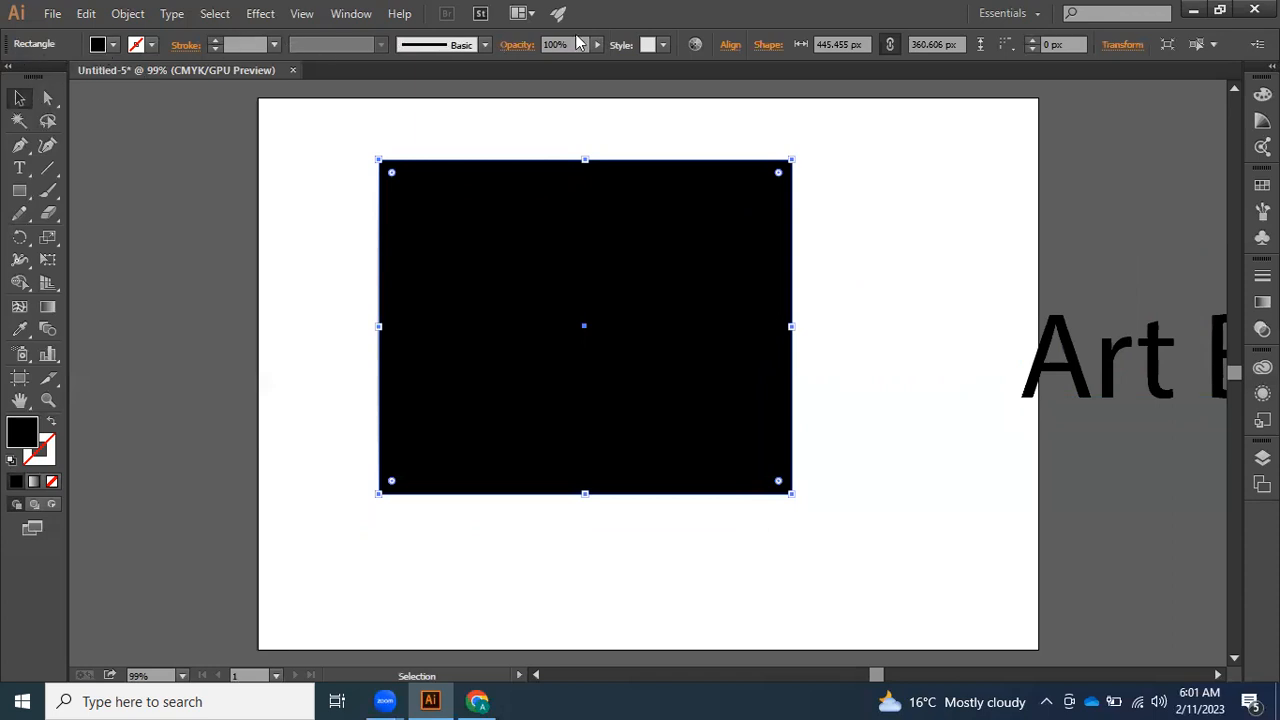
{"action": "left_click", "coordinate": [112, 46]}
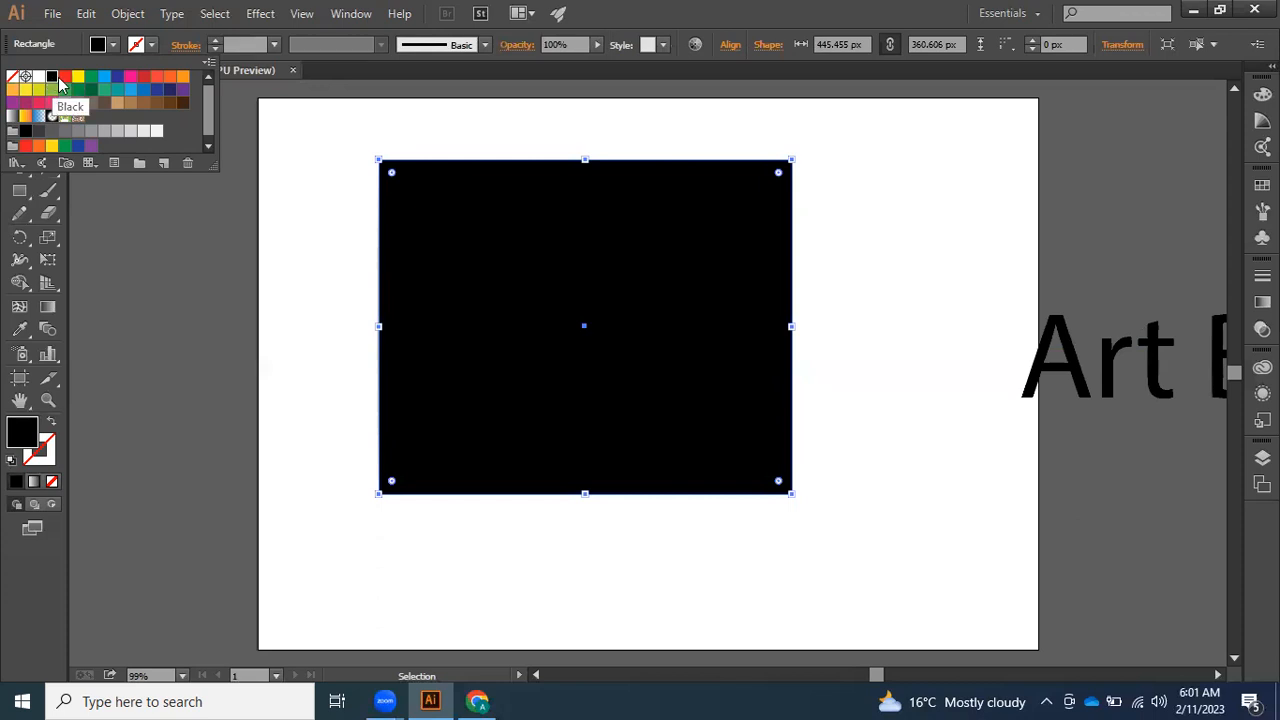
{"action": "left_click", "coordinate": [64, 78]}
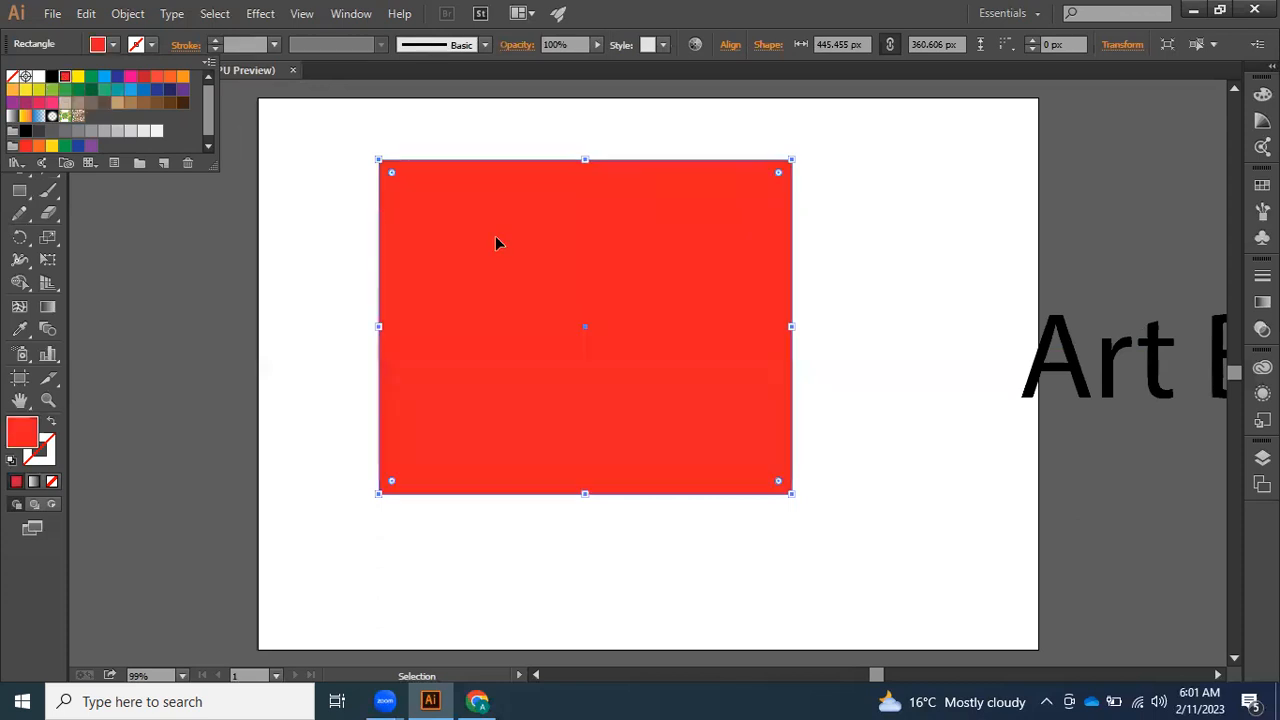
{"action": "left_click", "coordinate": [78, 77]}
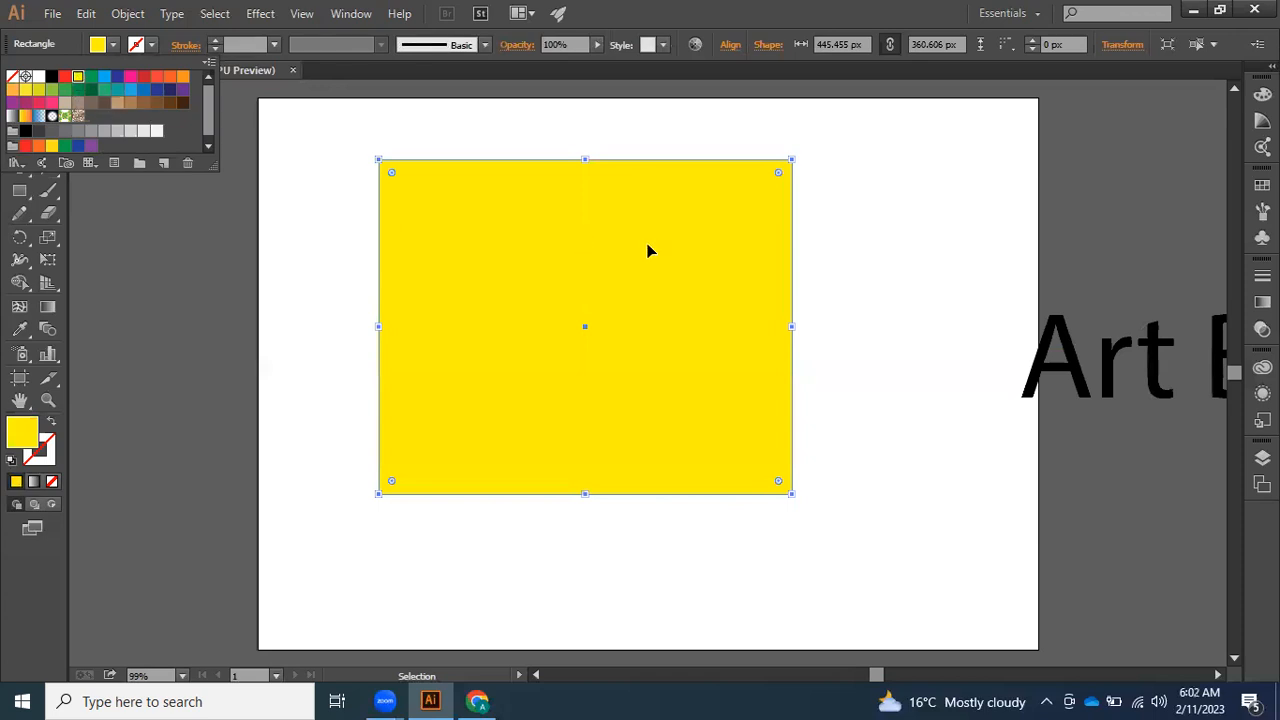
{"action": "left_click", "coordinate": [104, 77]}
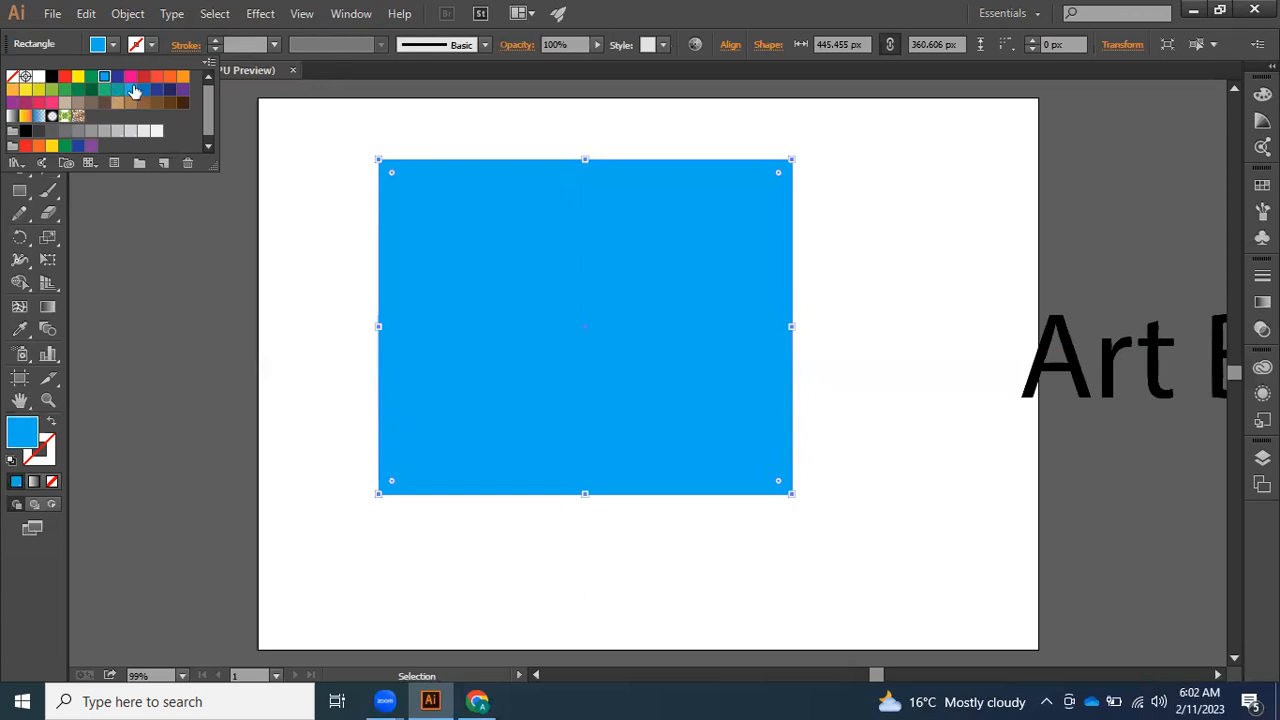
{"action": "left_click", "coordinate": [170, 77]}
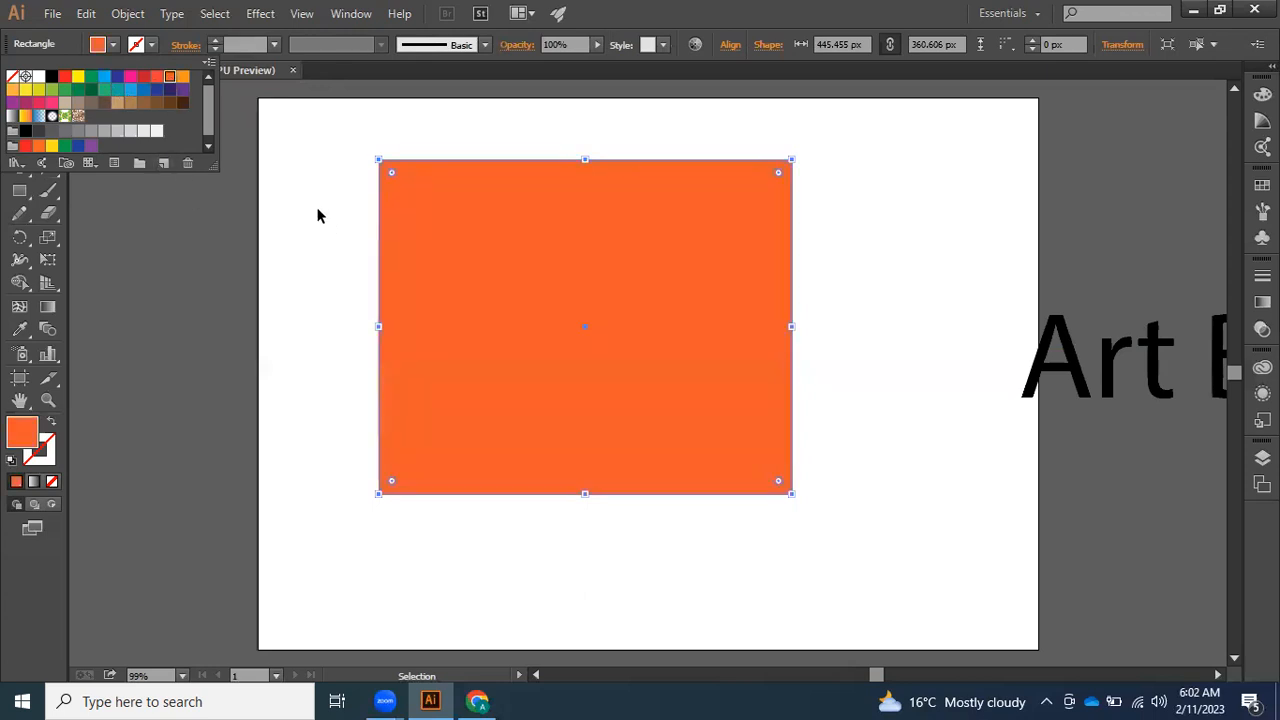
{"action": "left_click", "coordinate": [411, 203]}
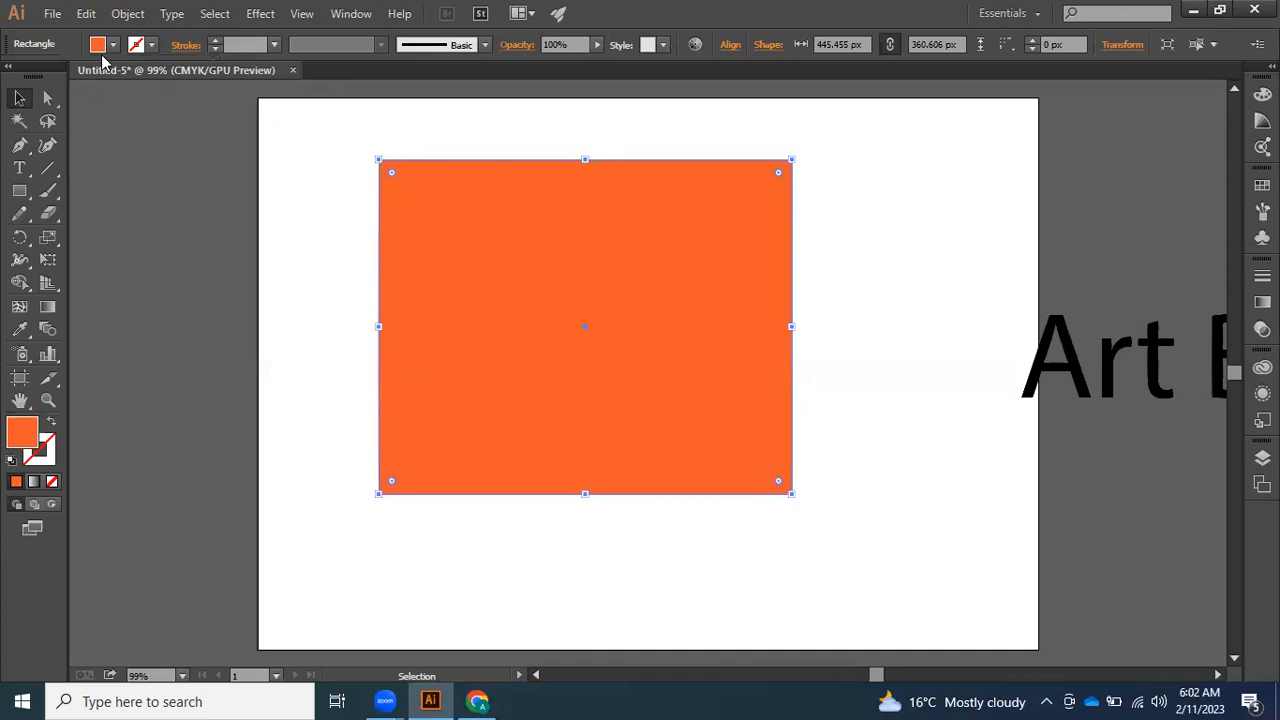
- Apply a black stroke to the orange rectangle and deselect it
{"action": "left_click", "coordinate": [151, 44]}
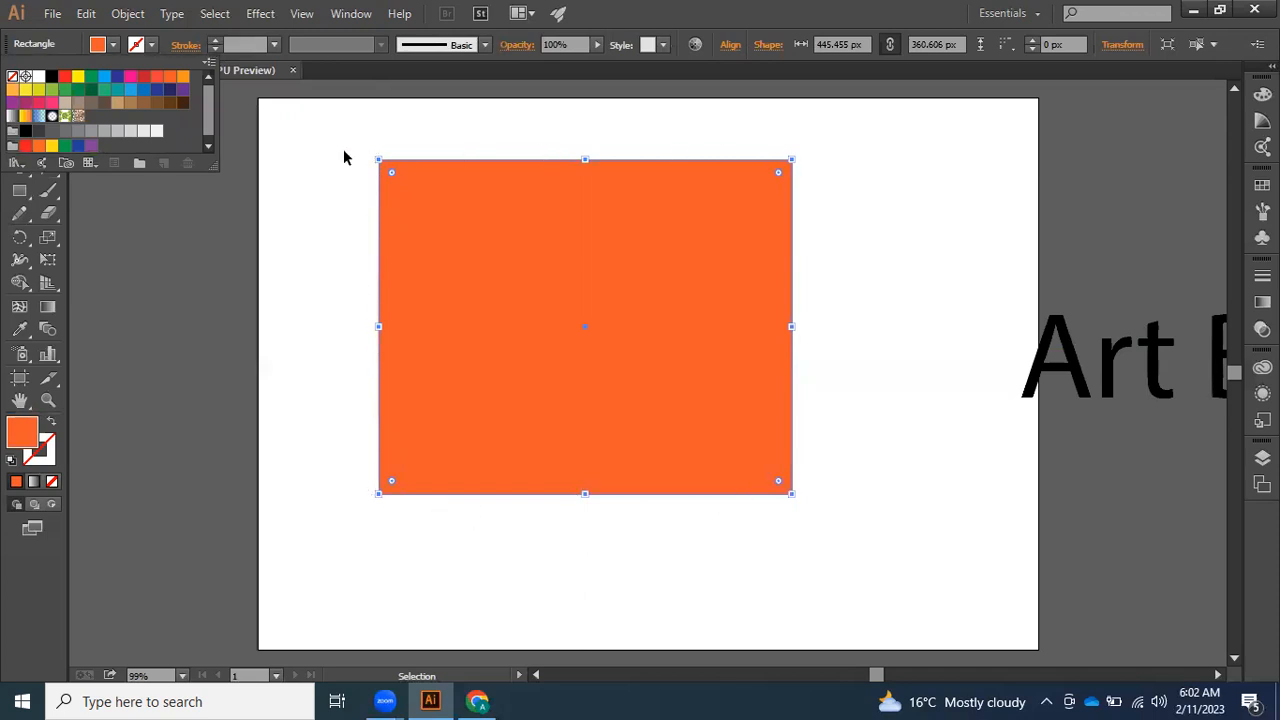
{"action": "left_click", "coordinate": [52, 77]}
{"action": "left_click", "coordinate": [367, 255]}
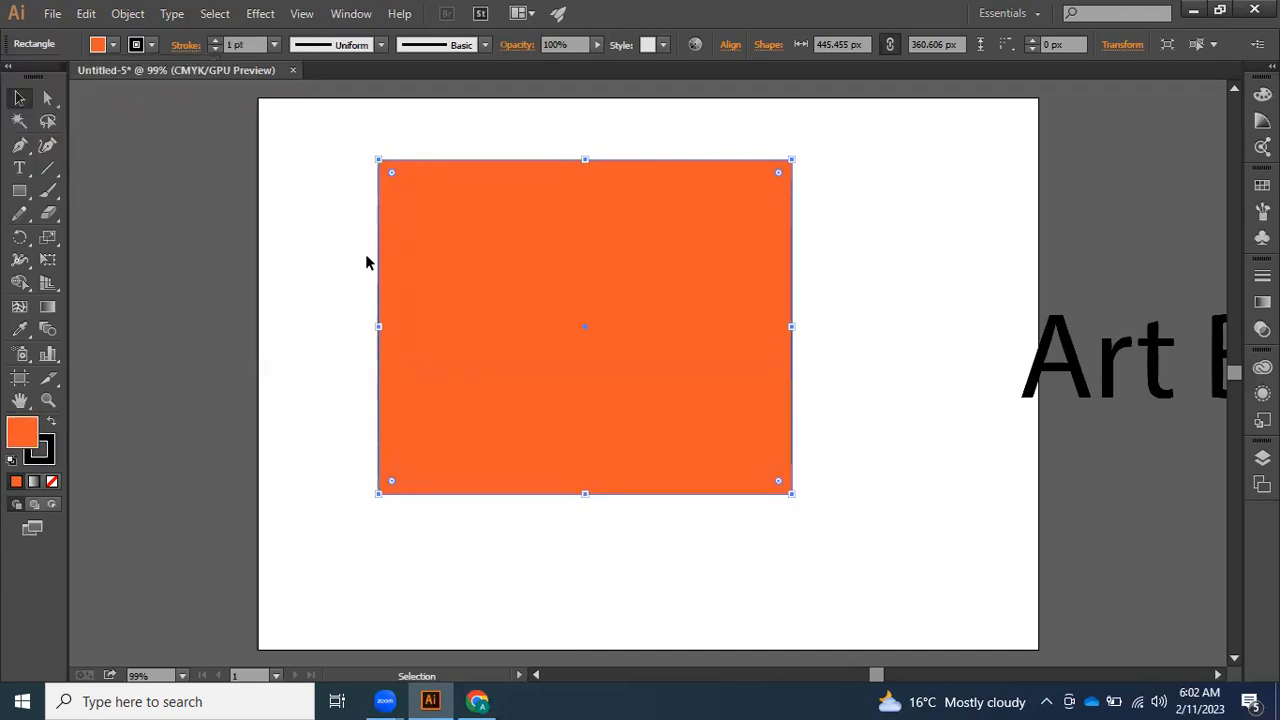
{"action": "left_click", "coordinate": [233, 288]}
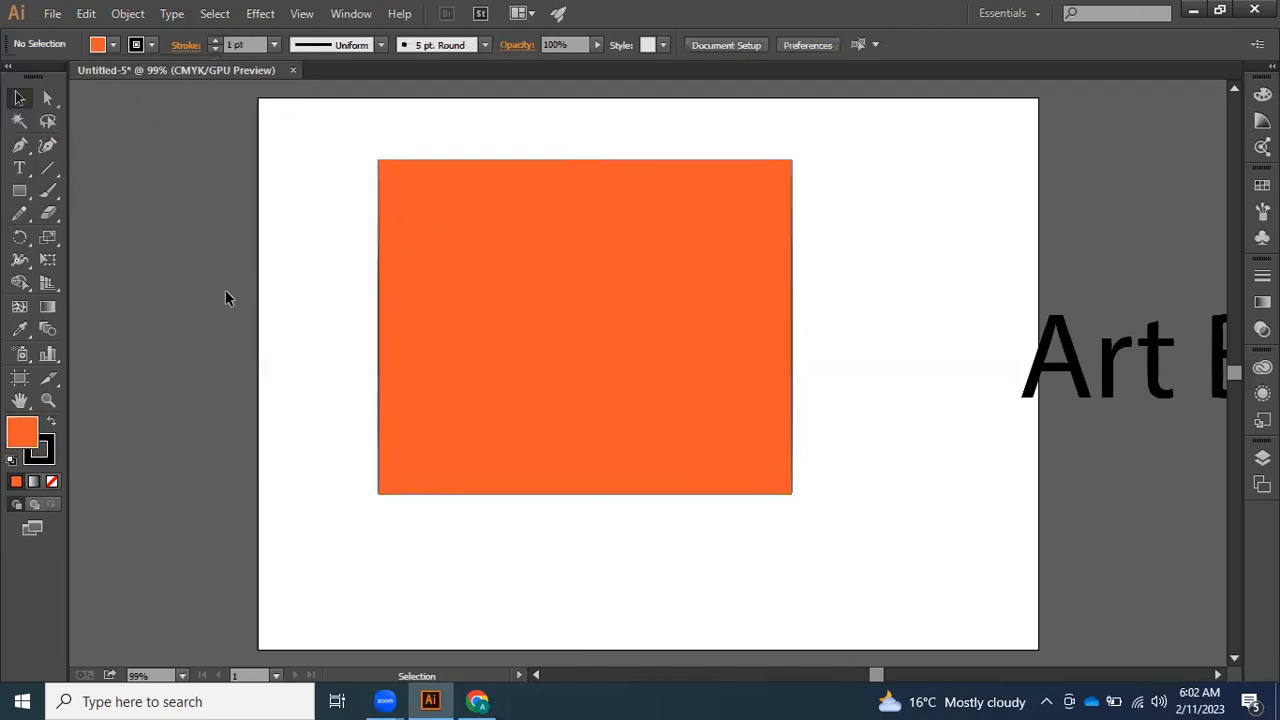
- Increase the orange rectangle's stroke weight to 11 pt
{"action": "left_click", "coordinate": [379, 279]}
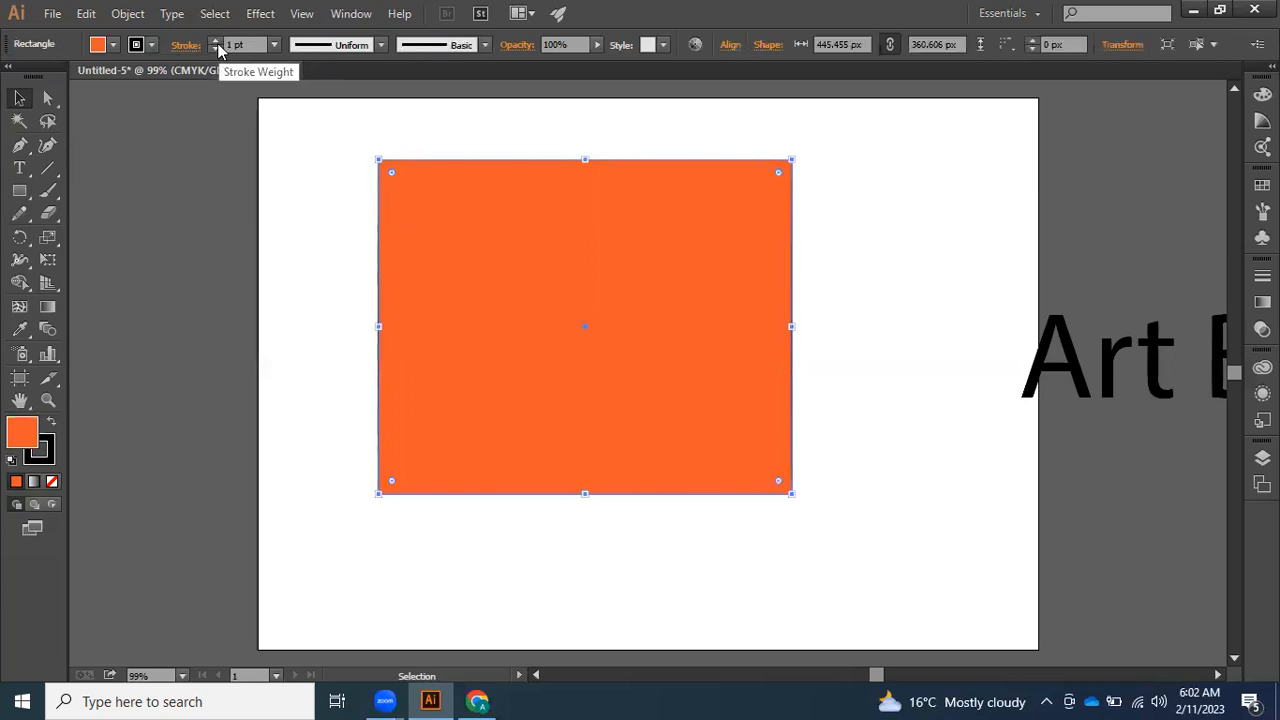
{"action": "left_click", "coordinate": [217, 43]}
{"action": "left_click", "coordinate": [217, 43]}
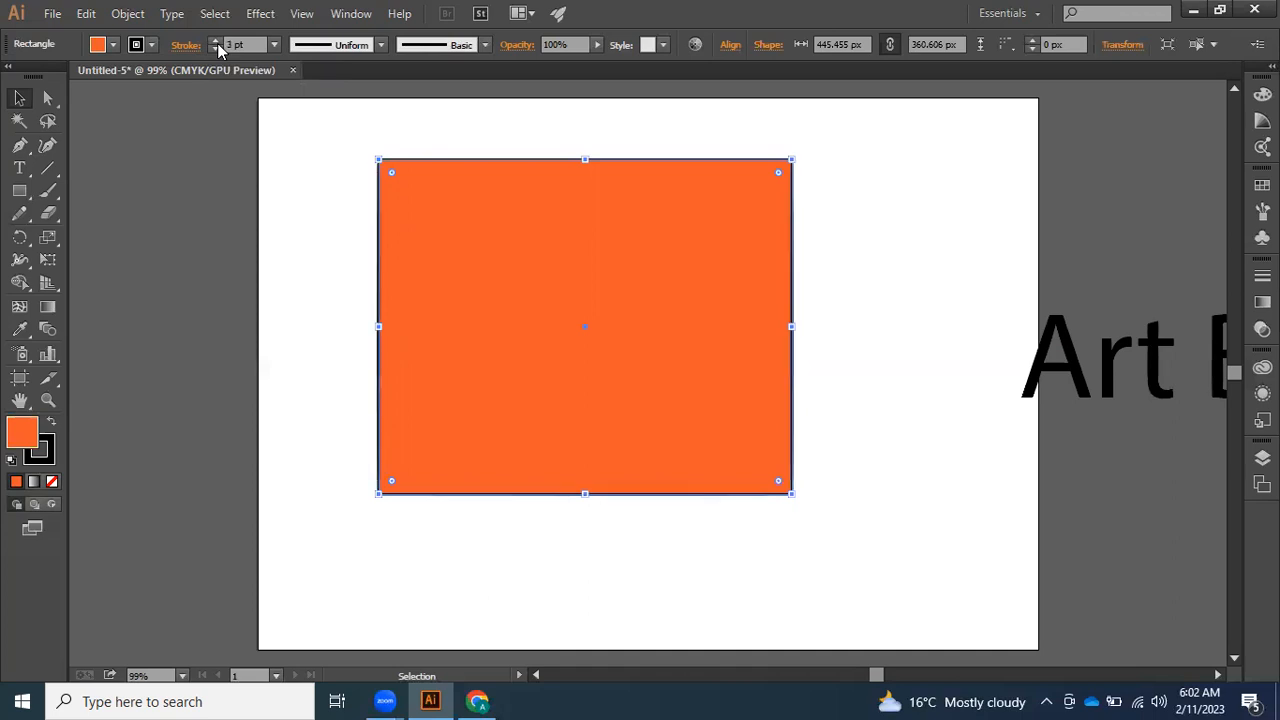
{"action": "left_click", "coordinate": [217, 43]}
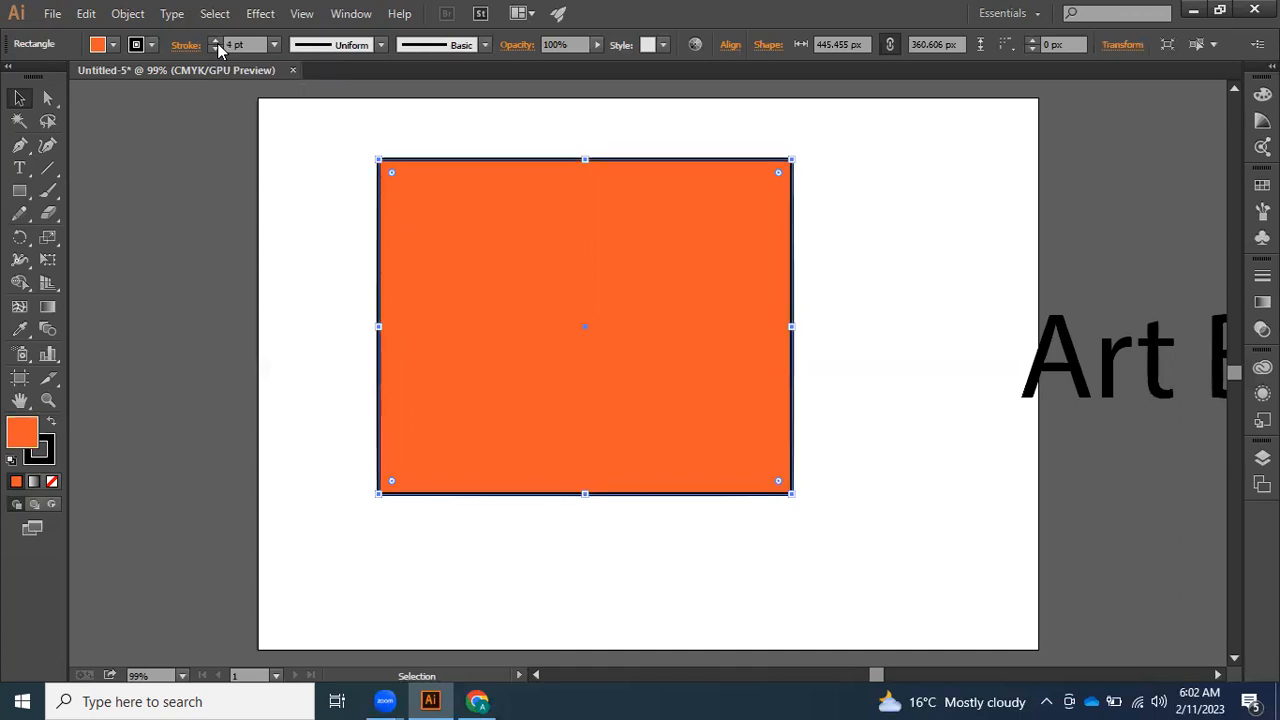
{"action": "left_click", "coordinate": [217, 43]}
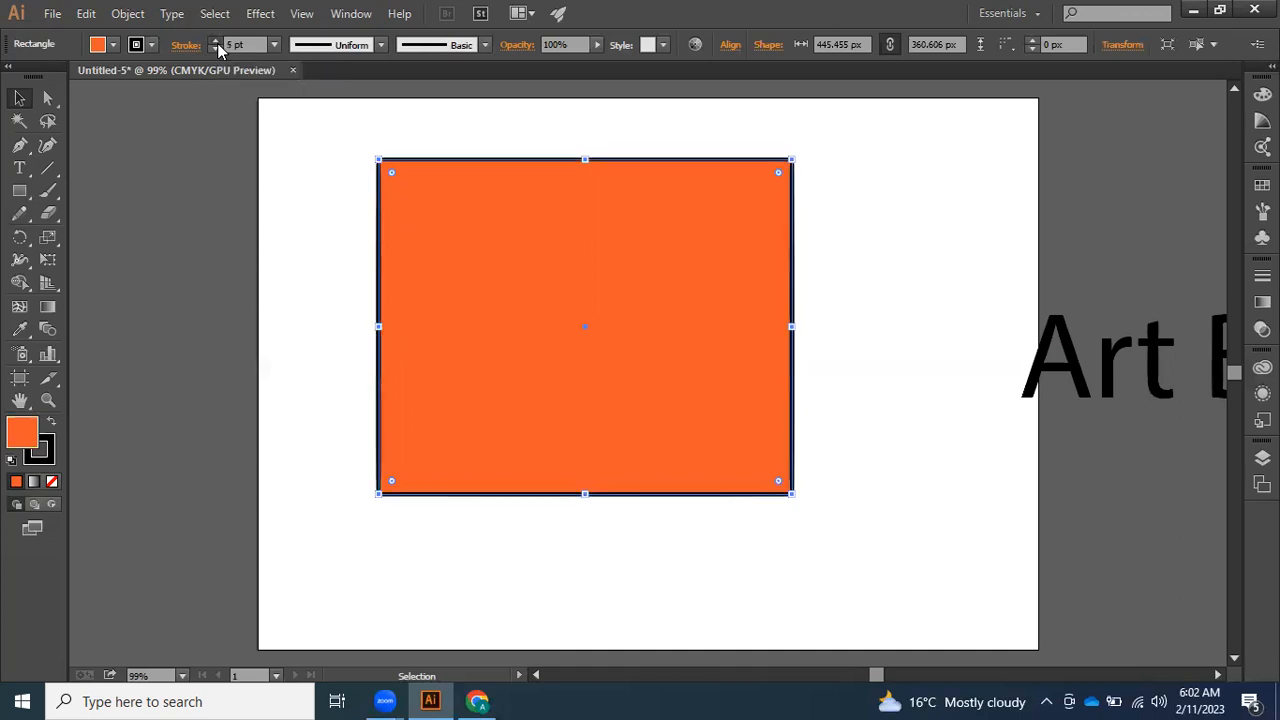
{"action": "left_click", "coordinate": [217, 43]}
{"action": "left_click", "coordinate": [217, 43]}
{"action": "left_click", "coordinate": [217, 43]}
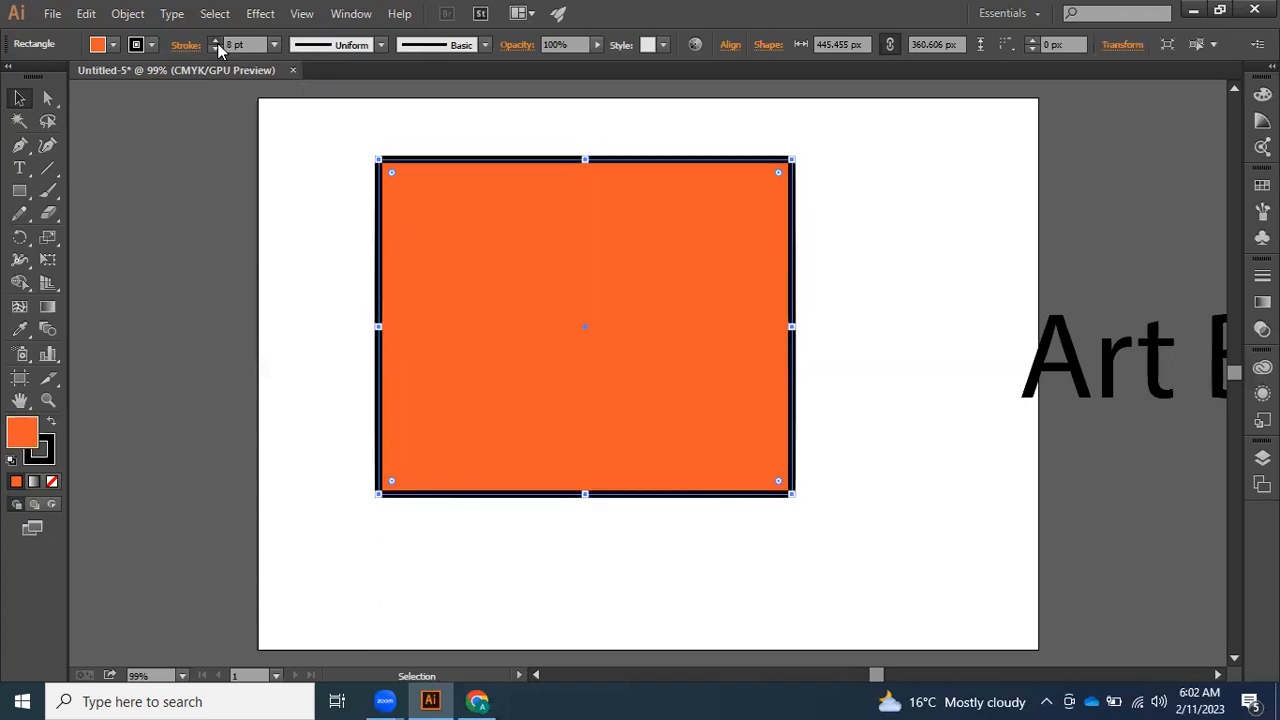
{"action": "left_click", "coordinate": [217, 43]}
{"action": "left_click", "coordinate": [217, 43]}
{"action": "left_click", "coordinate": [217, 43]}
{"action": "left_click", "coordinate": [305, 249]}
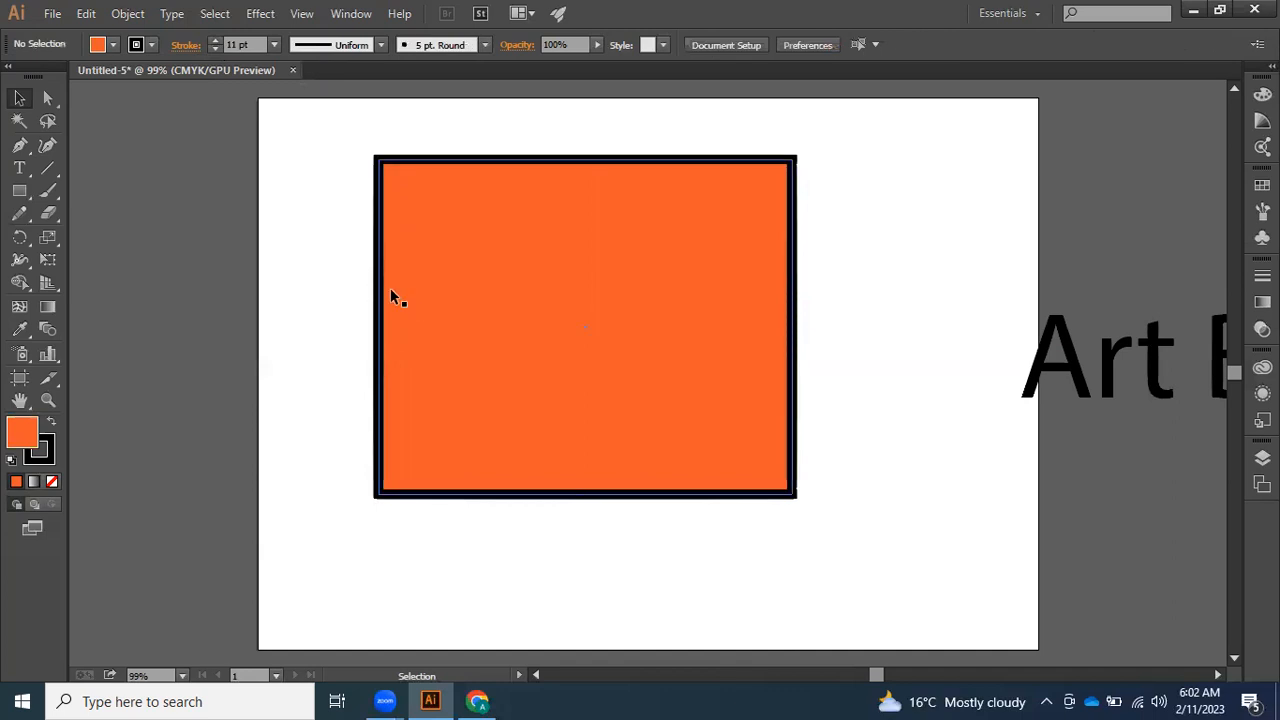
- Shift the orange rectangle to the right and place a rounded rectangle about 277 by 203 px across the artboard's left edge
{"action": "left_click_drag", "start_coordinate": [443, 268], "coordinate": [522, 250]}
{"action": "left_click_drag", "start_coordinate": [25, 200], "coordinate": [77, 214]}
{"action": "left_click_drag", "start_coordinate": [168, 192], "coordinate": [425, 380]}
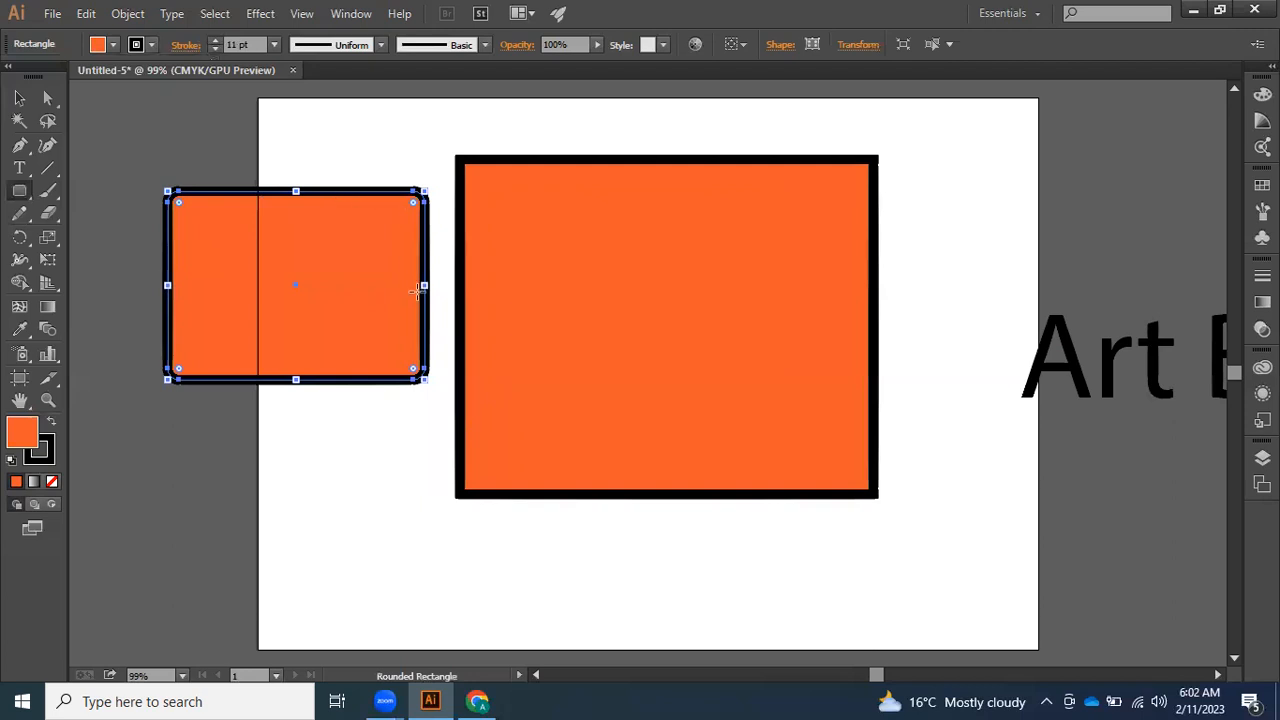
{"action": "left_click", "coordinate": [15, 98]}
{"action": "left_click", "coordinate": [219, 280]}
{"action": "left_click_drag", "start_coordinate": [222, 283], "coordinate": [191, 322]}
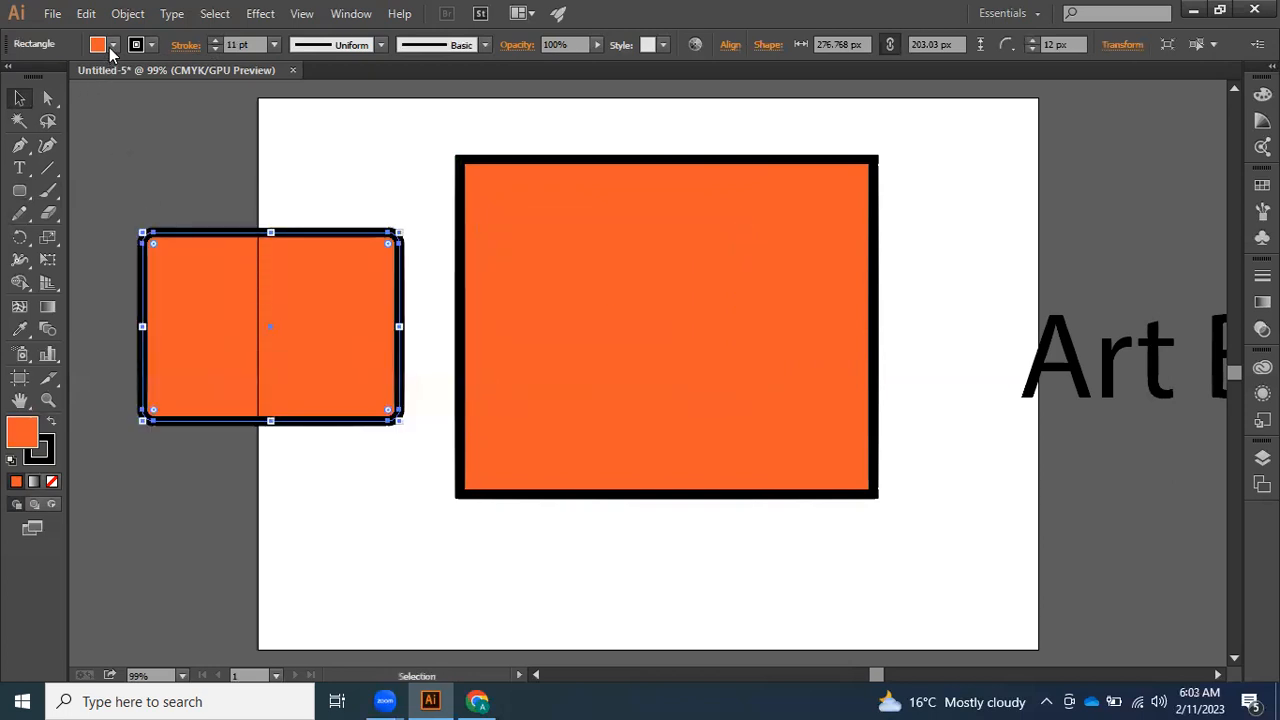
- Fill the rounded rectangle with the light blue swatch C=70 M=15 Y=0 K=0
{"action": "left_click", "coordinate": [112, 45]}
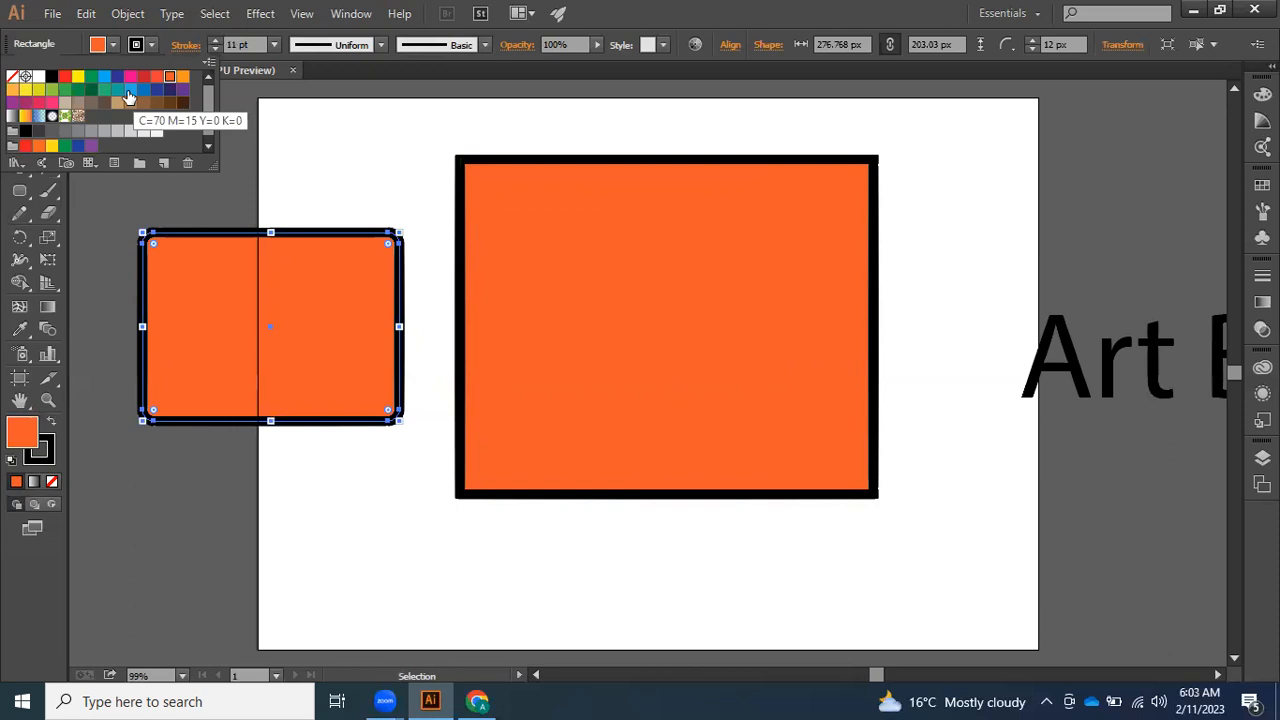
{"action": "left_click", "coordinate": [128, 96]}
{"action": "left_click", "coordinate": [283, 156]}
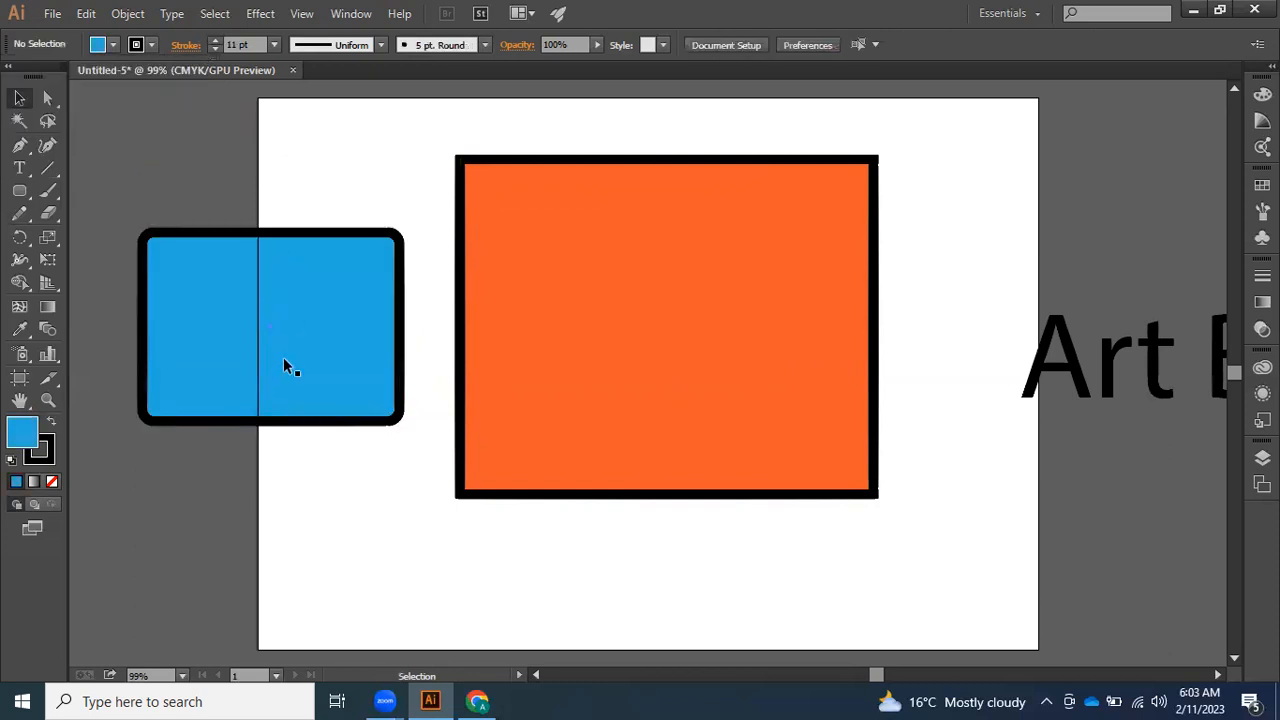
- Draw a circle with the Ellipse tool and move it over the blue rounded rectangle
{"action": "left_click", "coordinate": [19, 190]}
{"action": "left_click", "coordinate": [68, 235]}
{"action": "mouse_move", "coordinate": [260, 131]}
{"action": "left_mouse_down"}
{"action": "mouse_move", "coordinate": [440, 334]}
{"action": "mouse_move", "coordinate": [531, 401]}
{"action": "left_mouse_up"}
{"action": "left_click", "coordinate": [19, 98]}
{"action": "left_click_drag", "start_coordinate": [399, 302], "coordinate": [439, 455]}
{"action": "left_click_drag", "start_coordinate": [438, 457], "coordinate": [231, 273]}
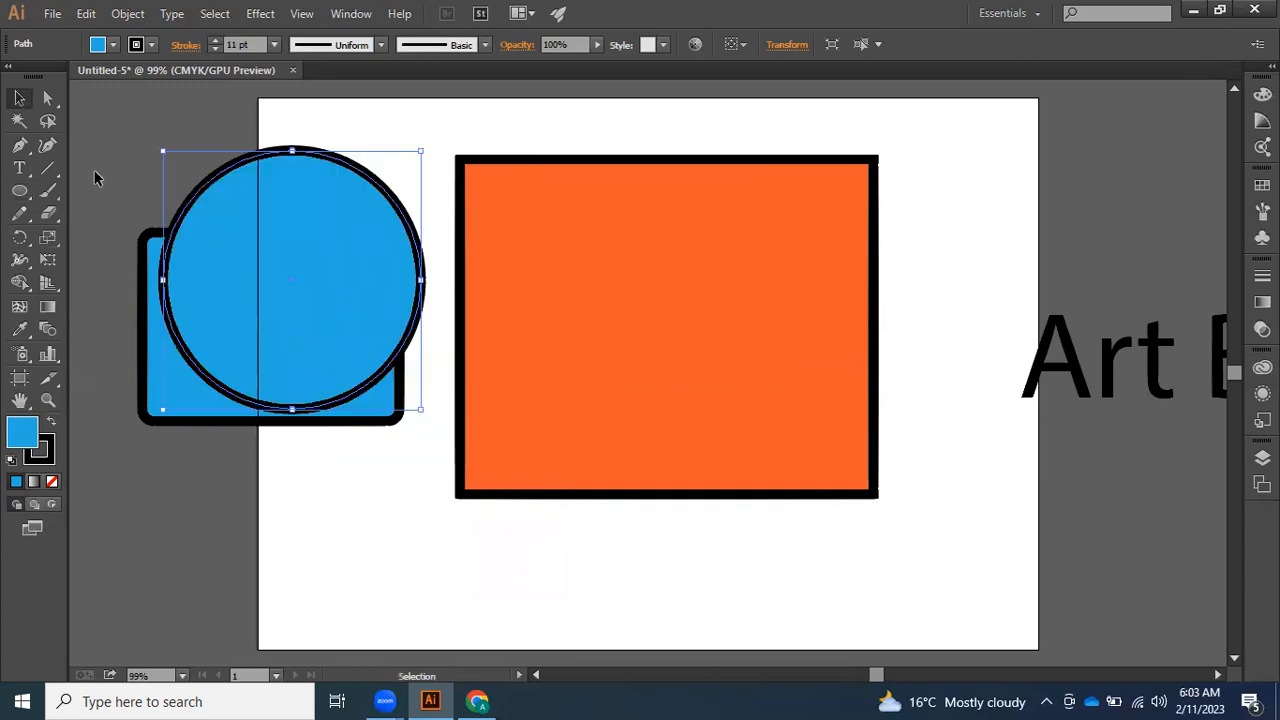
- Select the blue circle and the rounded rectangle together and delete both
{"action": "left_click", "coordinate": [10, 195]}
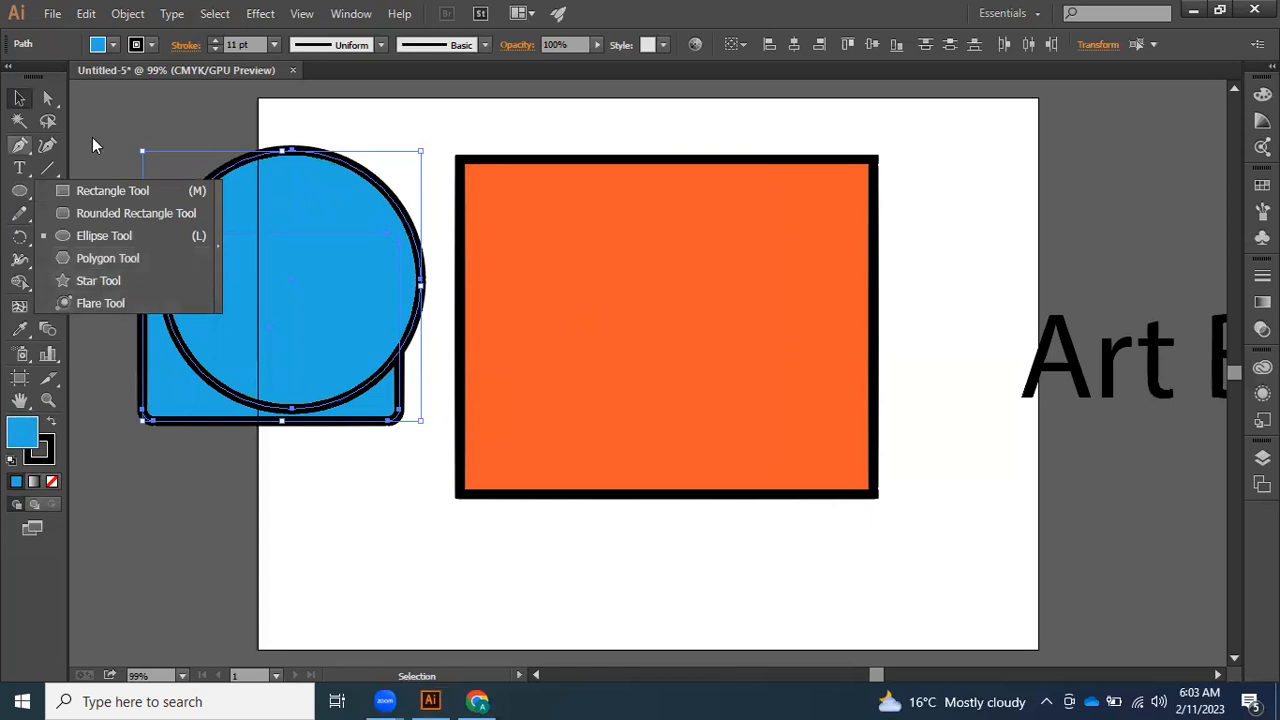
{"action": "left_click", "coordinate": [210, 172]}
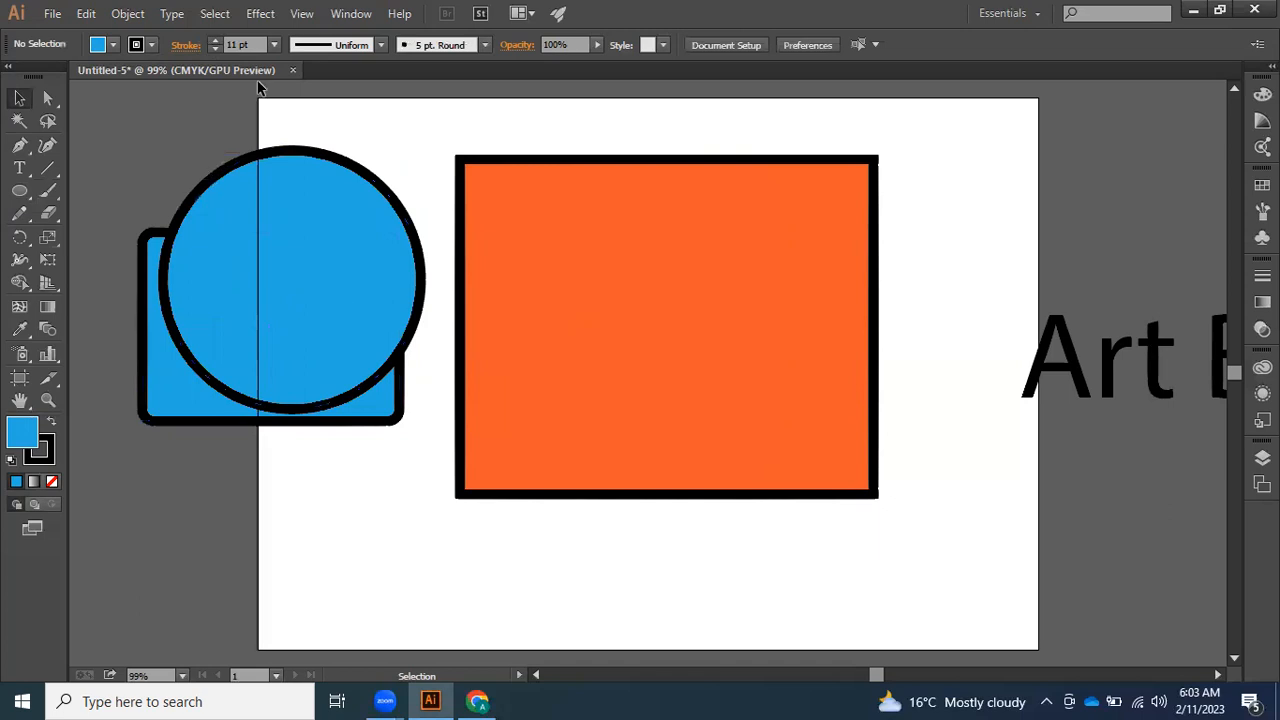
{"action": "left_click_drag", "start_coordinate": [117, 197], "coordinate": [265, 427]}
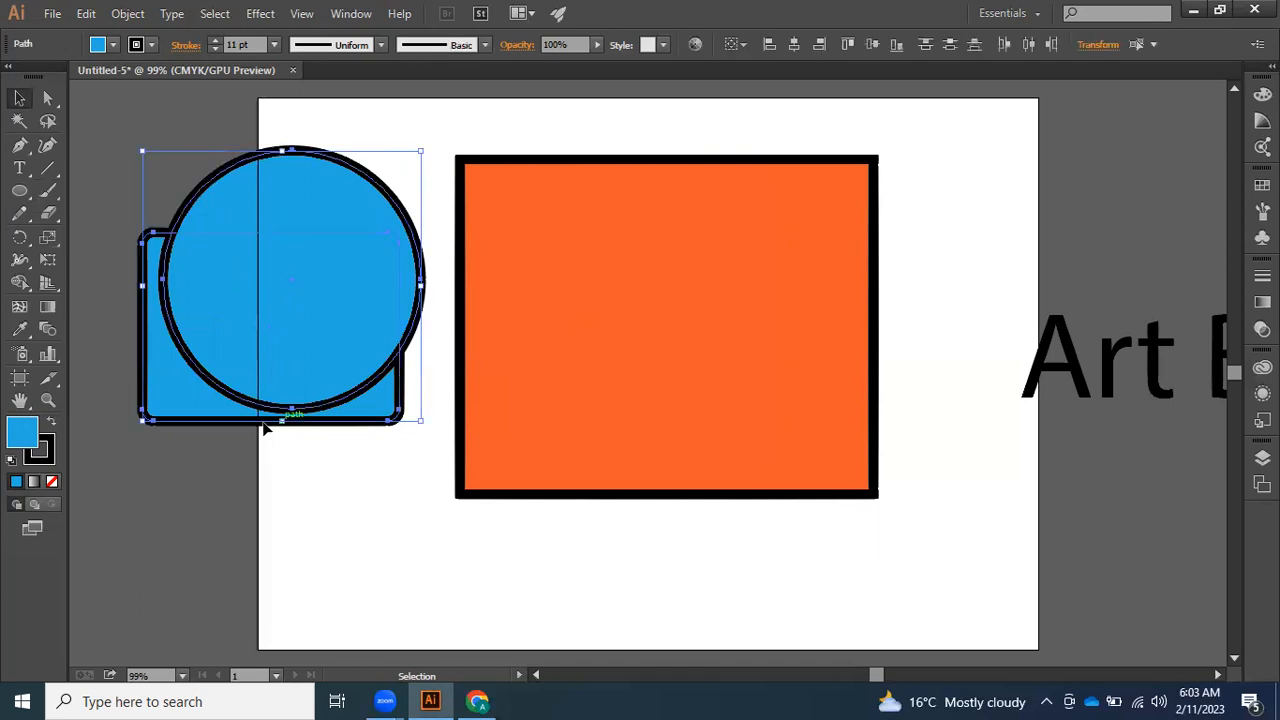
{"action": "key", "text": "Delete"}
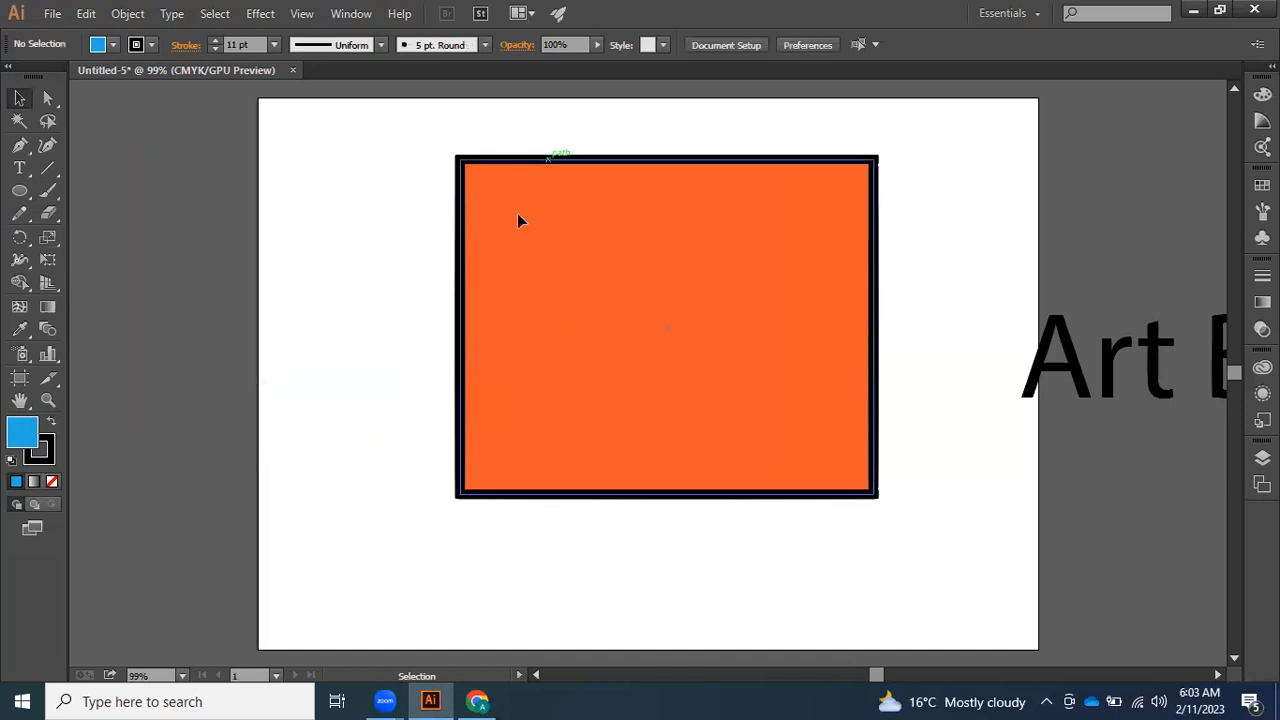
- Move the orange rectangle towards the artboard's upper-left corner, try deleting it, and keep it selected for resizing
{"action": "left_click_drag", "start_coordinate": [517, 217], "coordinate": [374, 176]}
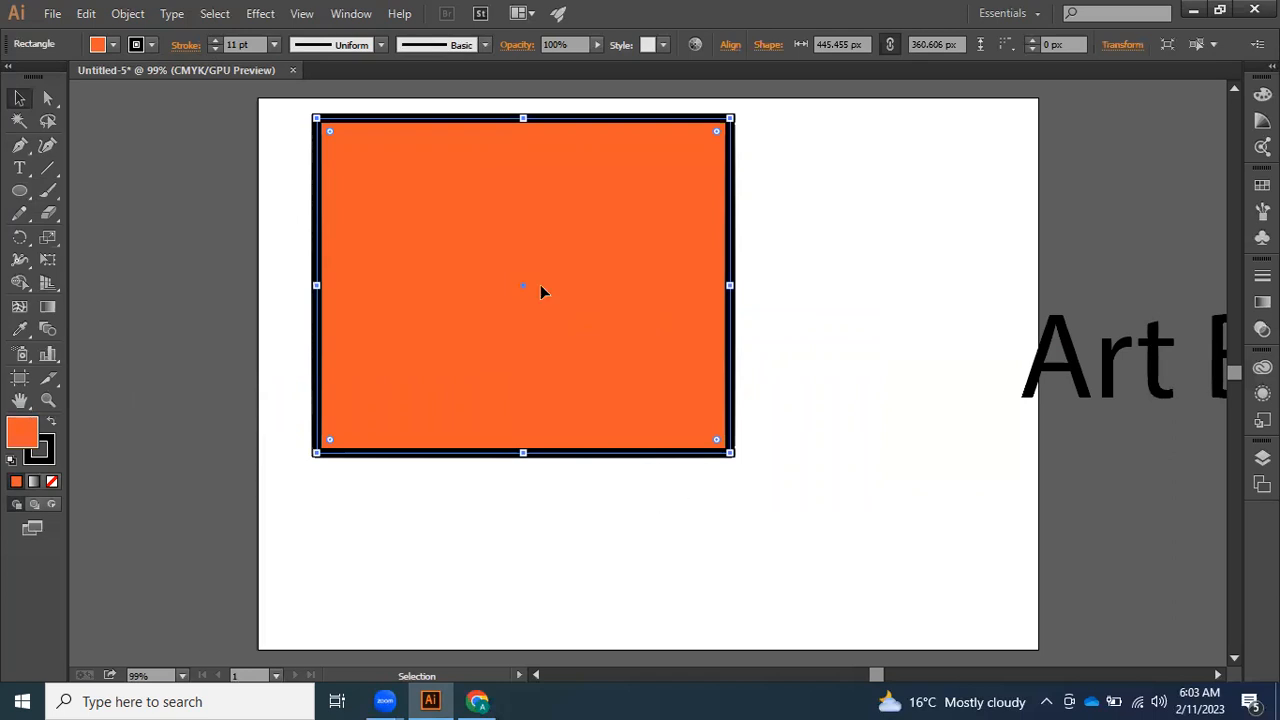
{"action": "key", "text": "Delete"}
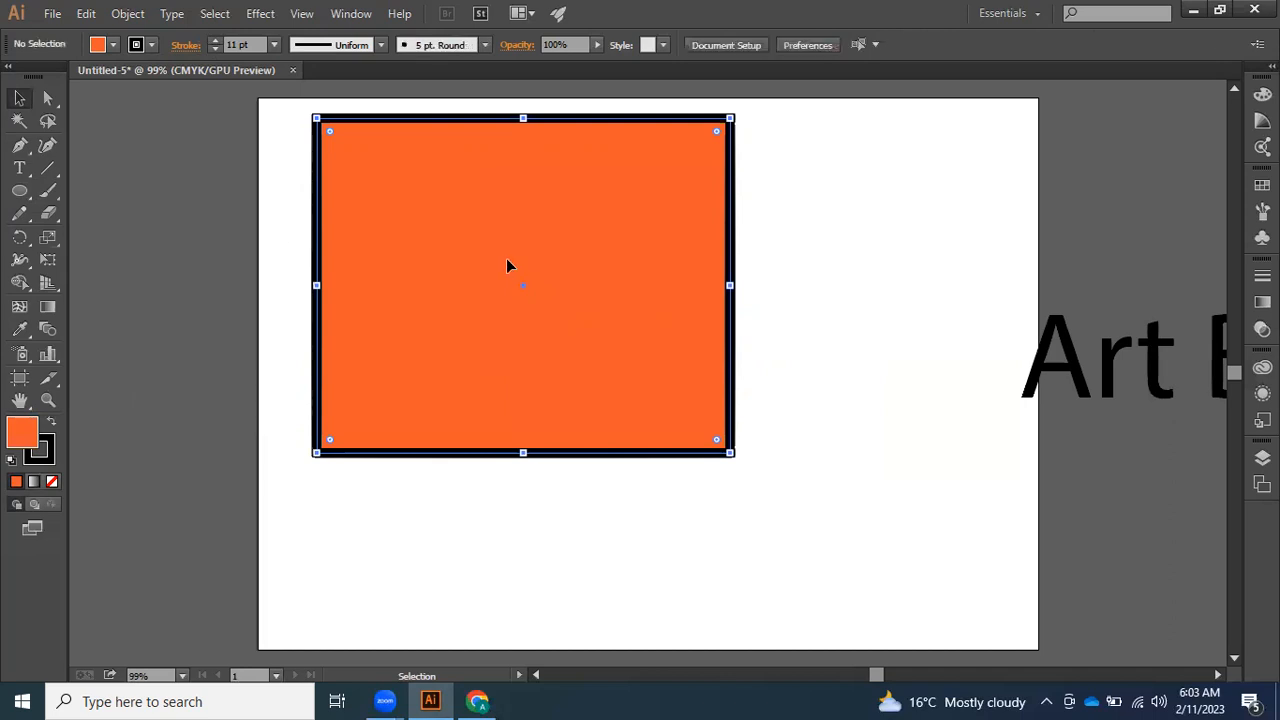
{"action": "left_click", "coordinate": [731, 451]}
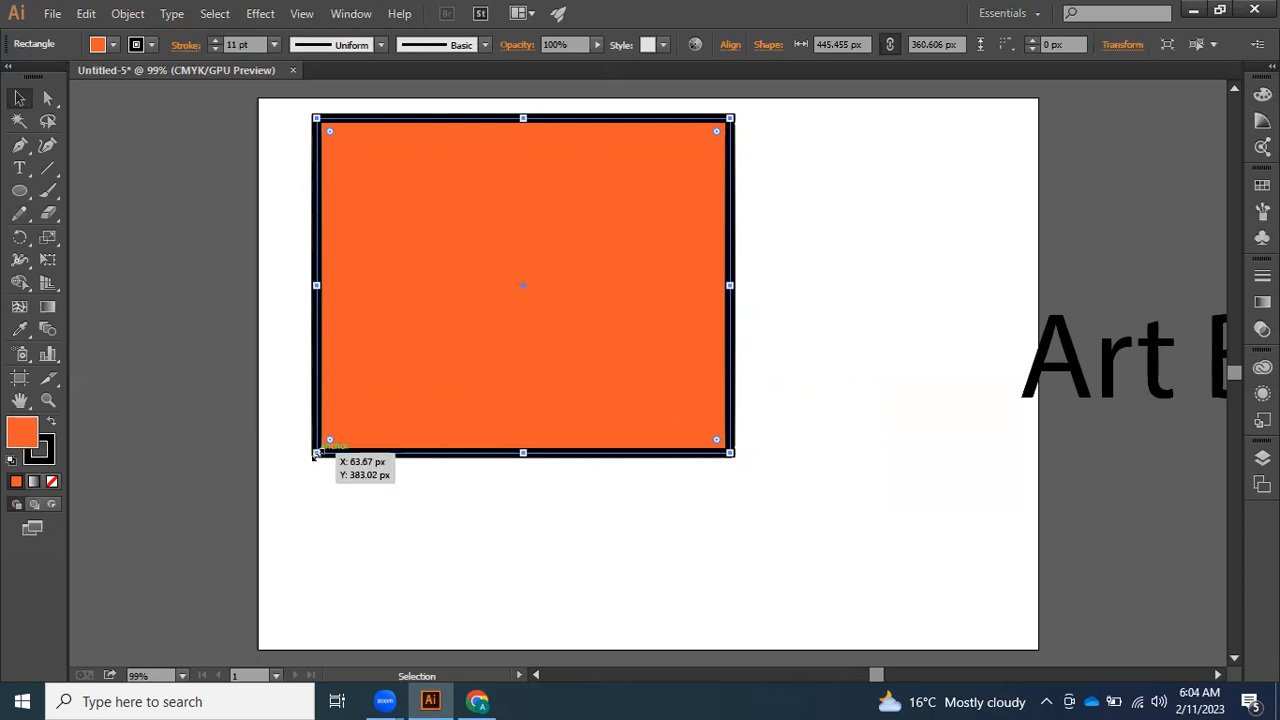
- Resize the orange rectangle freely, ending at about 144 by 113 px in the upper-right part of the artboard
{"action": "left_click_drag", "start_coordinate": [315, 453], "coordinate": [474, 363]}
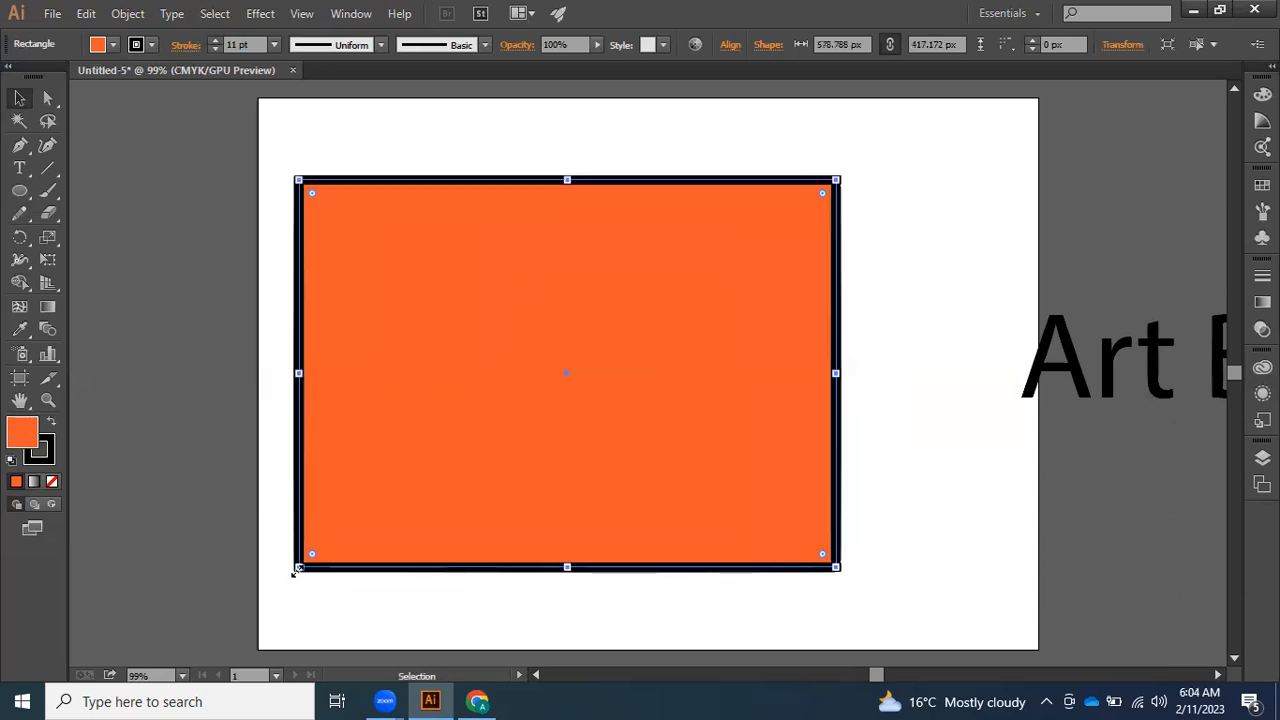
{"action": "left_click_drag", "start_coordinate": [704, 287], "coordinate": [698, 262]}
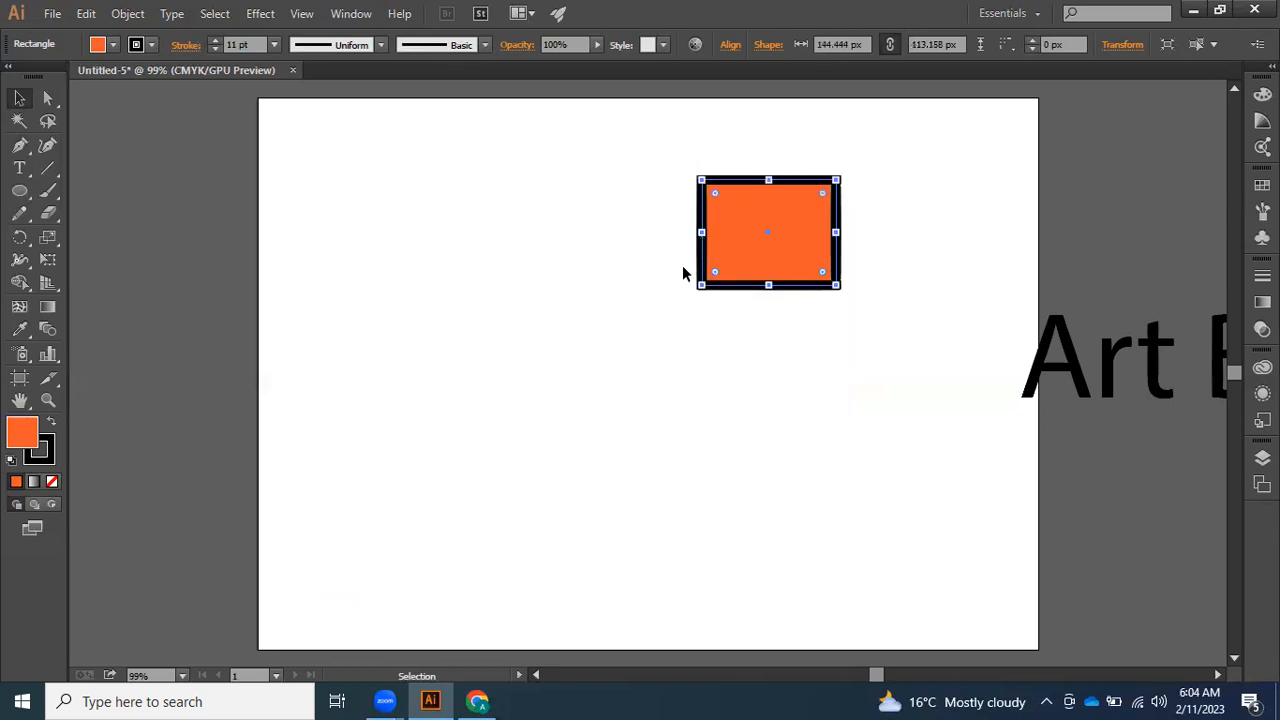
{"action": "left_click", "coordinate": [683, 267]}
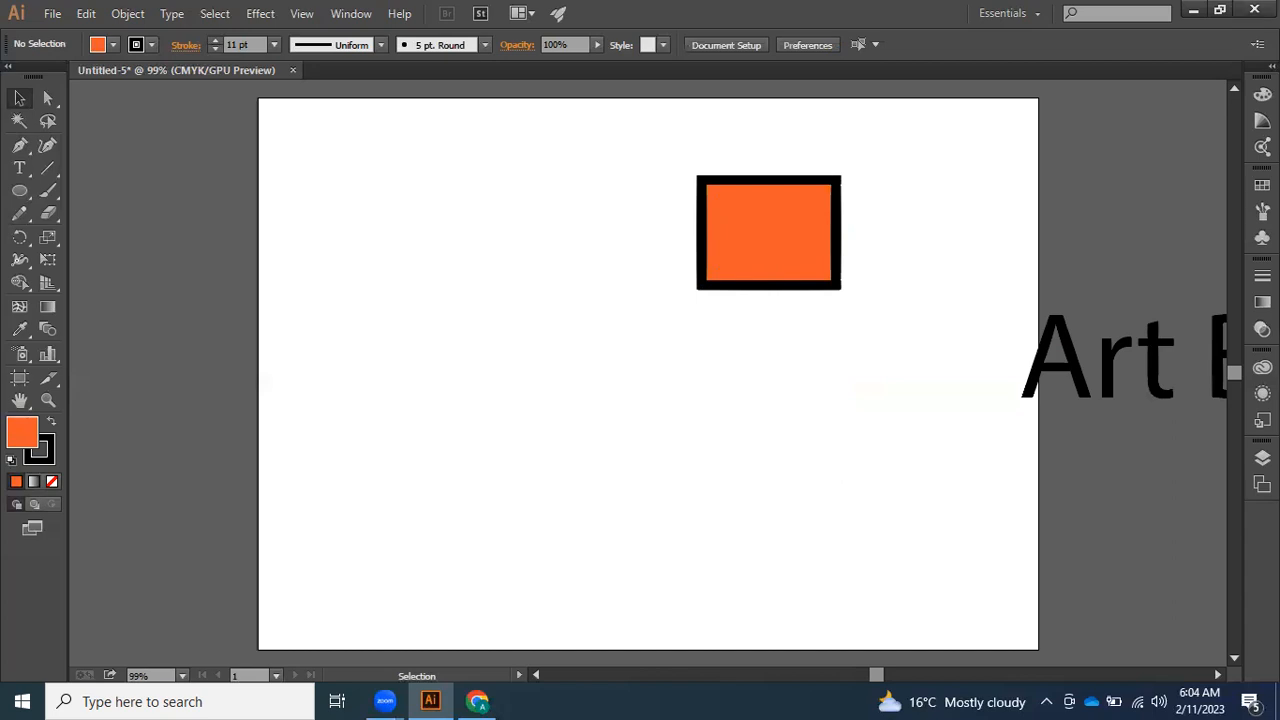
- Zoom in and out around the orange rectangle with the Zoom tool, ending at 150% magnification
{"action": "left_click", "coordinate": [54, 399]}
{"action": "left_click", "coordinate": [760, 244]}
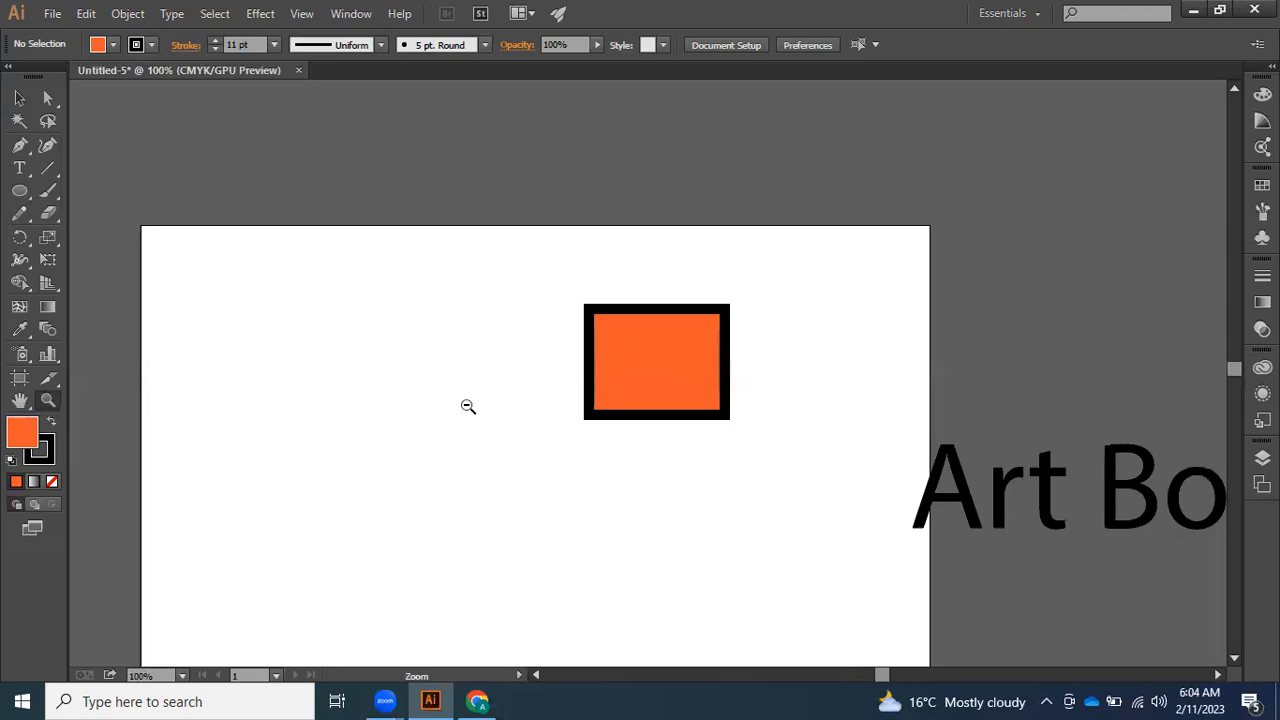
{"action": "left_click", "coordinate": [610, 378], "text": "alt"}
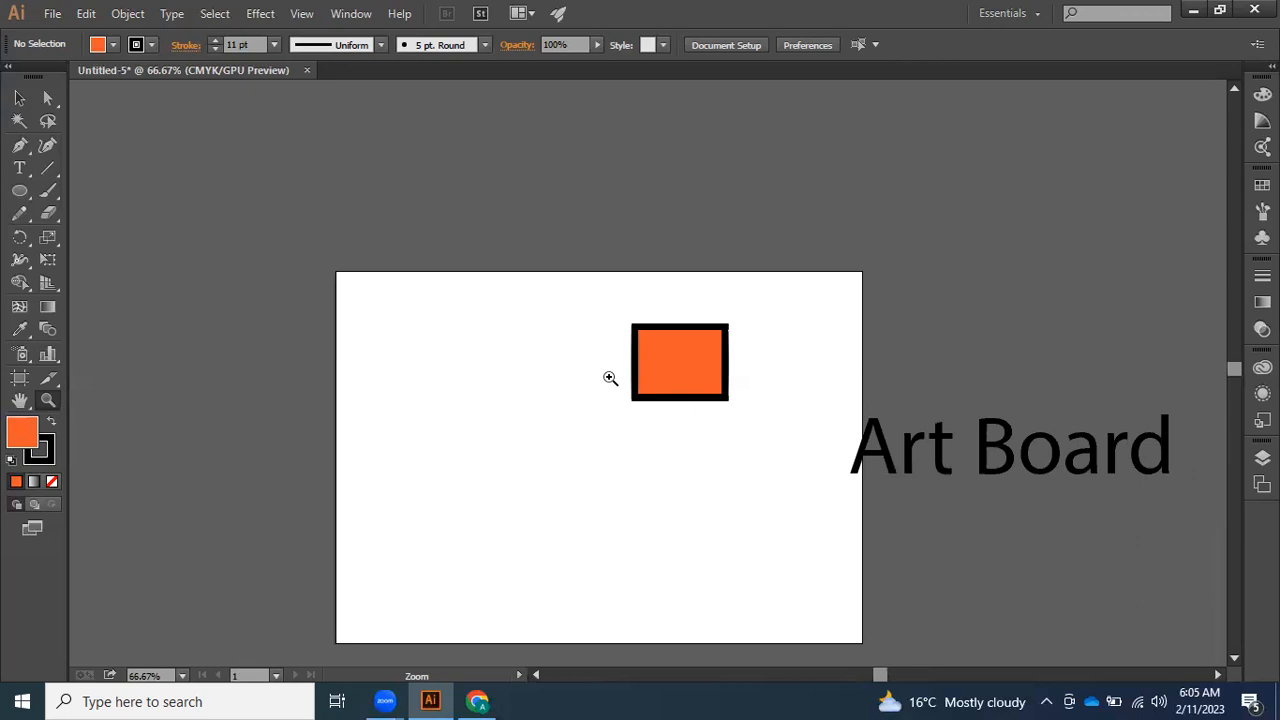
{"action": "left_click", "coordinate": [610, 378]}
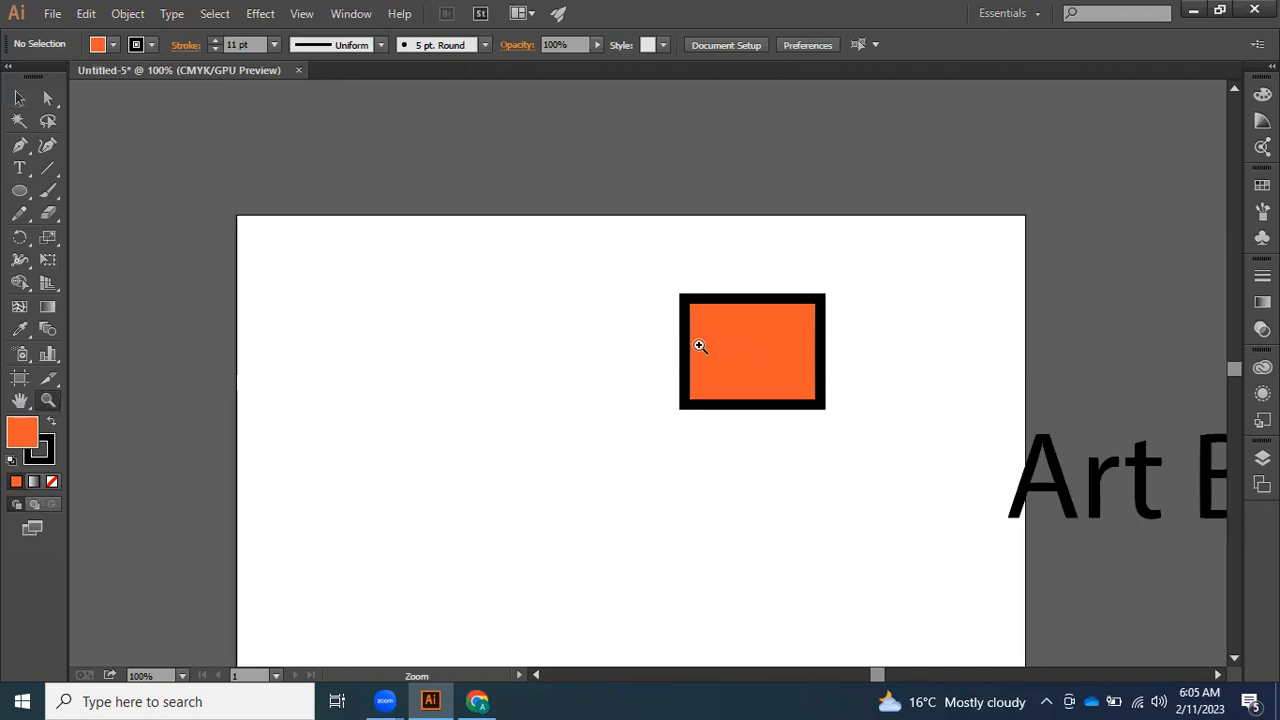
{"action": "left_click", "coordinate": [783, 335]}
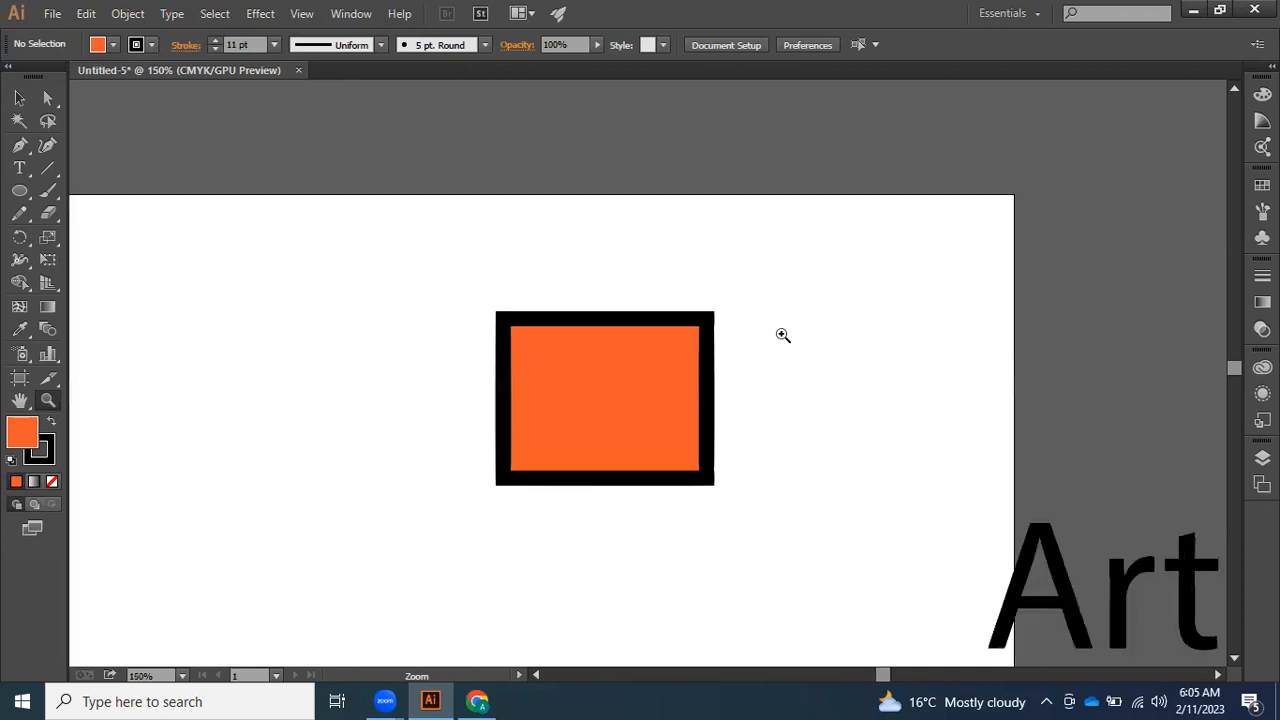
- Zoom in and out around the artboard's upper-left area with the Zoom tool, ending at 66.67% magnification
{"action": "left_click", "coordinate": [394, 349]}
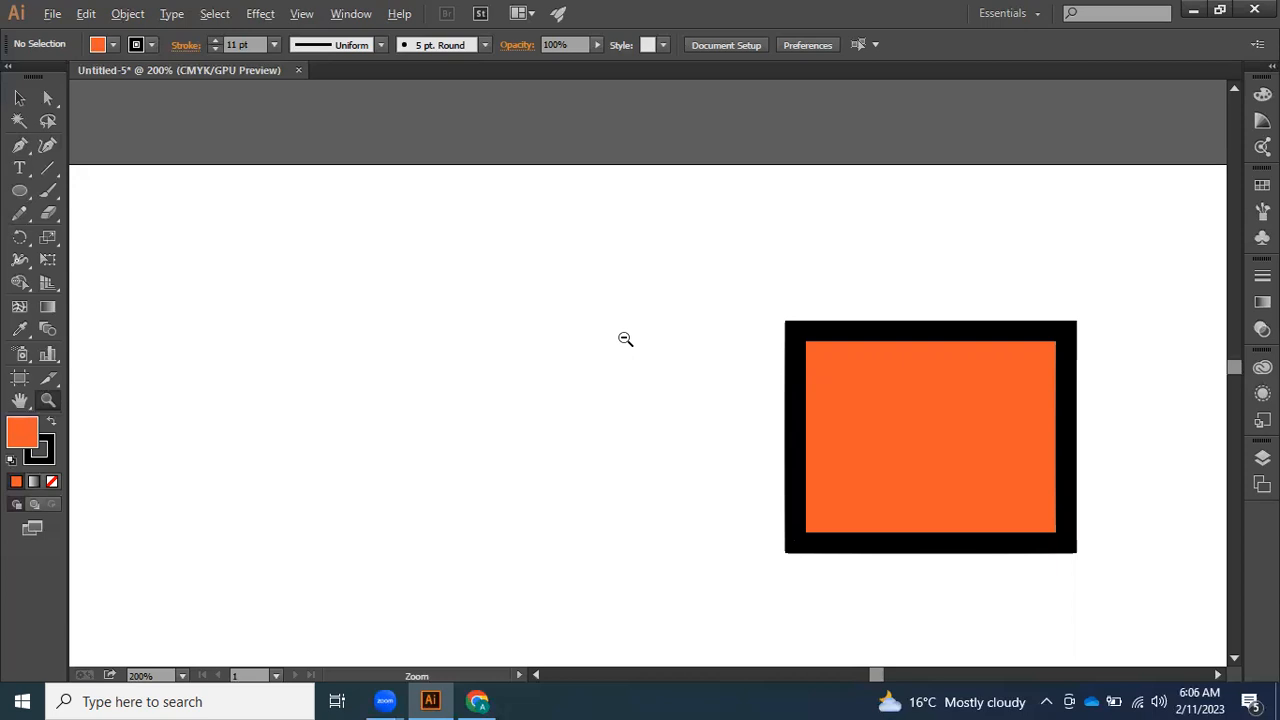
{"action": "left_click", "coordinate": [618, 341], "text": "alt"}
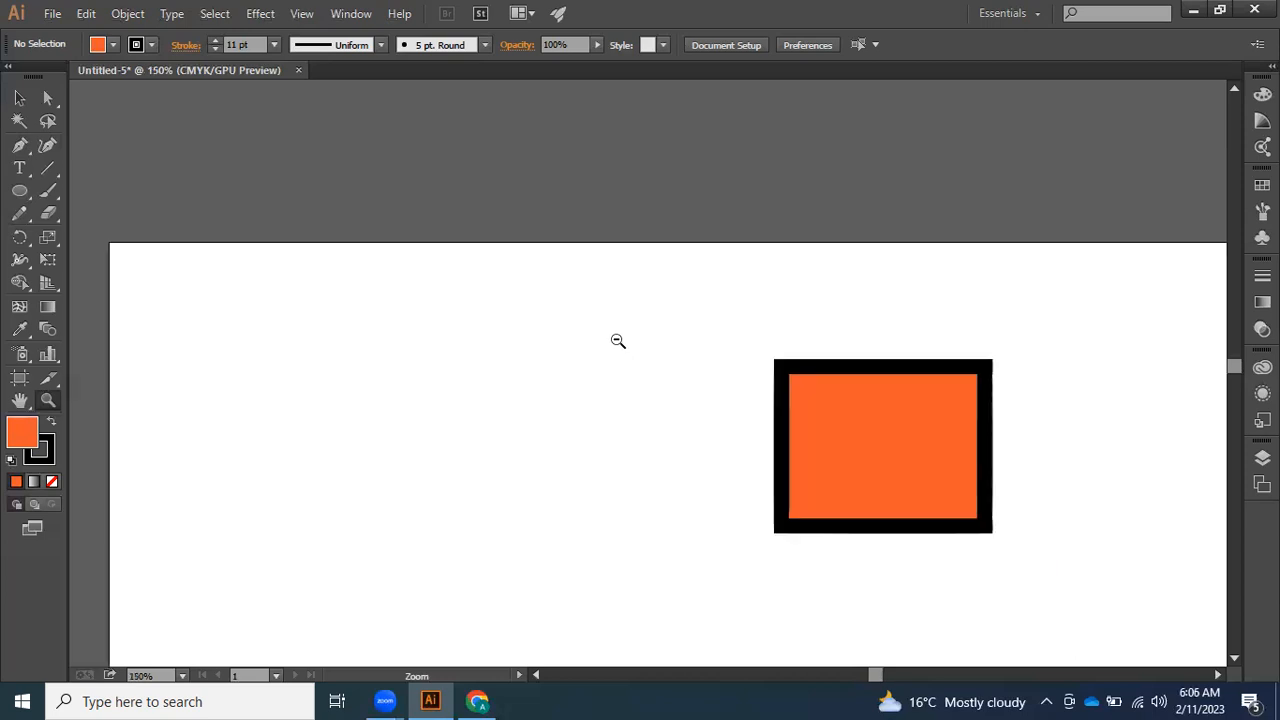
{"action": "left_click", "coordinate": [618, 341], "text": "alt"}
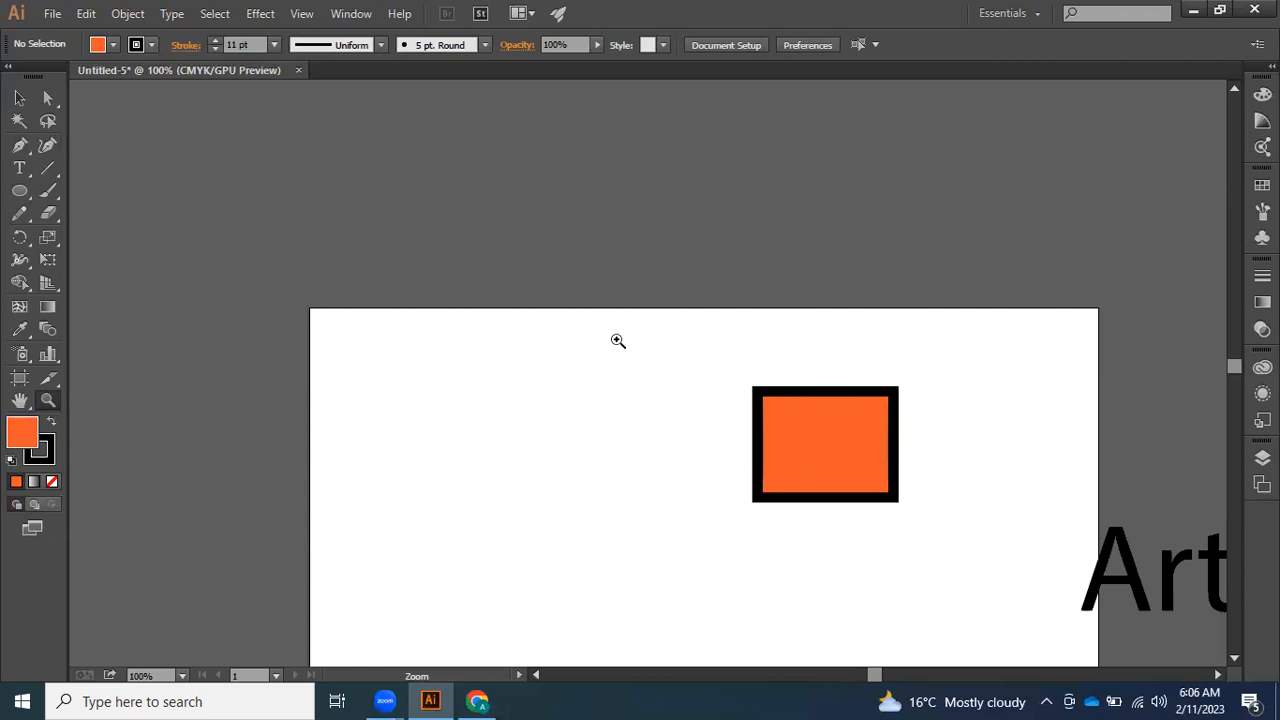
{"action": "left_click", "coordinate": [558, 329], "text": "alt"}
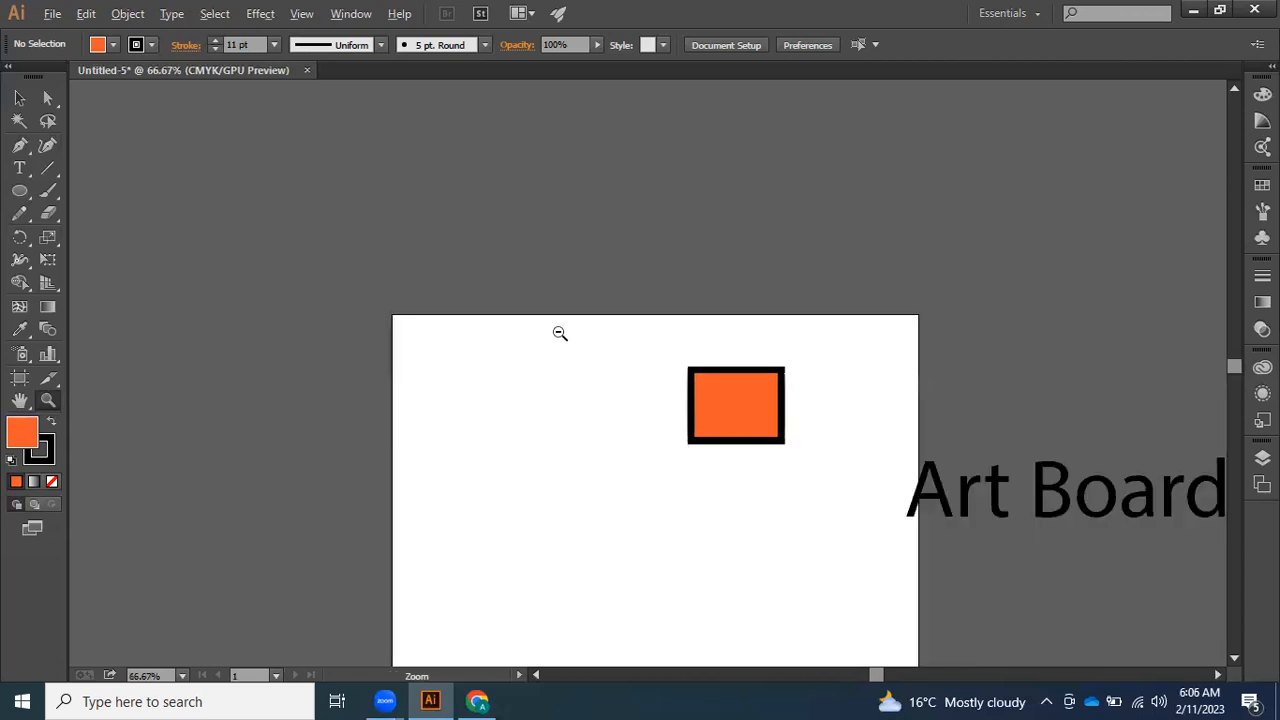
{"action": "left_click", "coordinate": [466, 374]}
{"action": "left_click", "coordinate": [466, 374]}
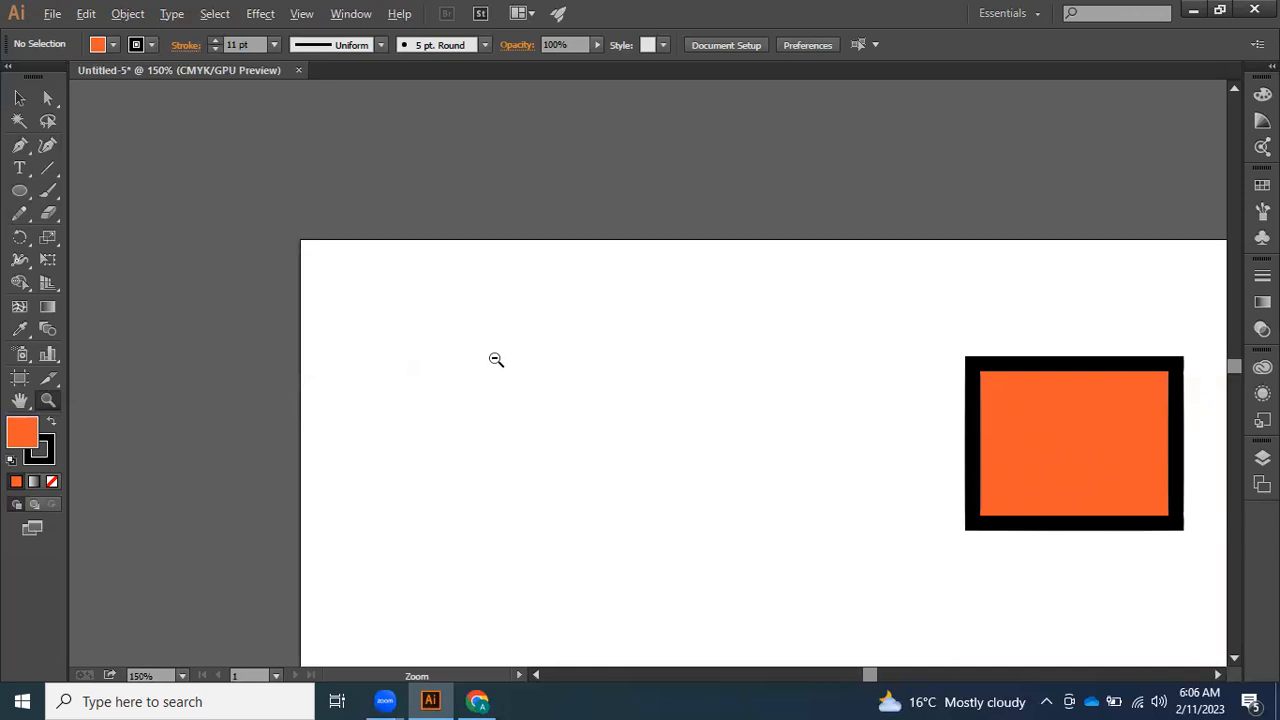
{"action": "left_click", "coordinate": [496, 359]}
{"action": "left_click", "coordinate": [496, 359]}
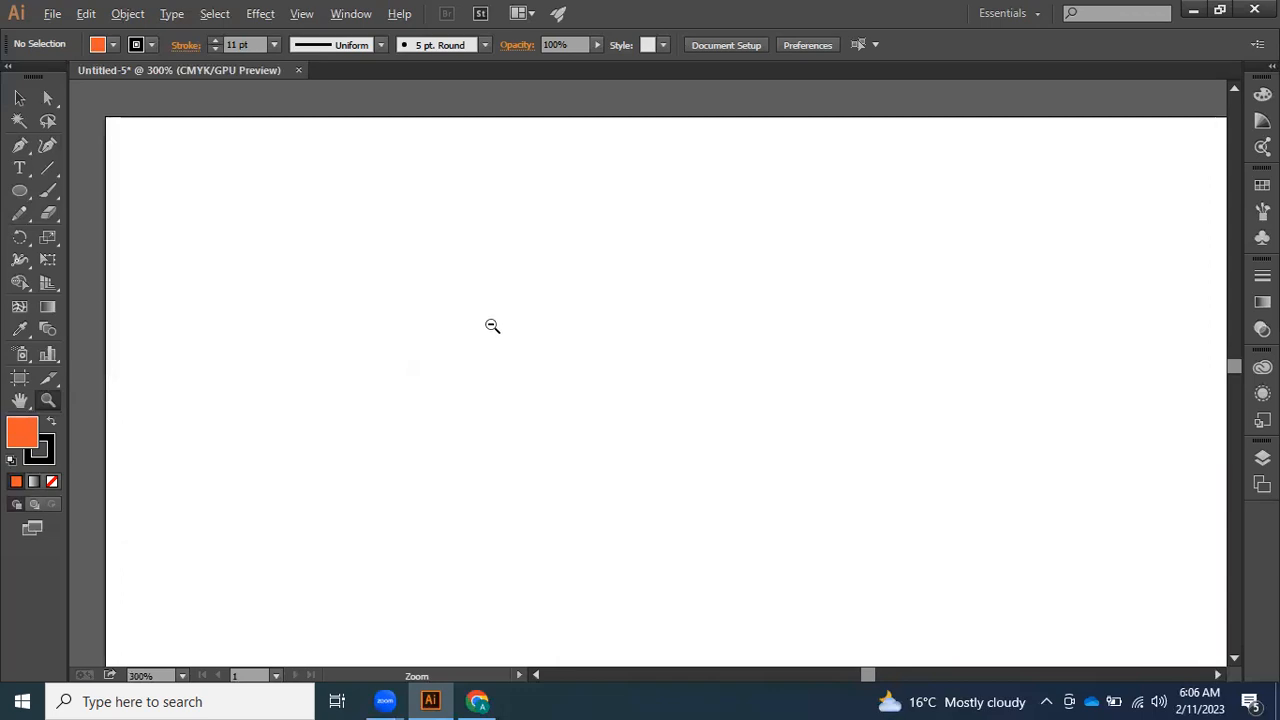
{"action": "scroll", "coordinate": [494, 328], "scroll_direction": "down", "scroll_amount": 5}
{"action": "scroll", "coordinate": [494, 328], "scroll_direction": "down", "scroll_amount": 2}
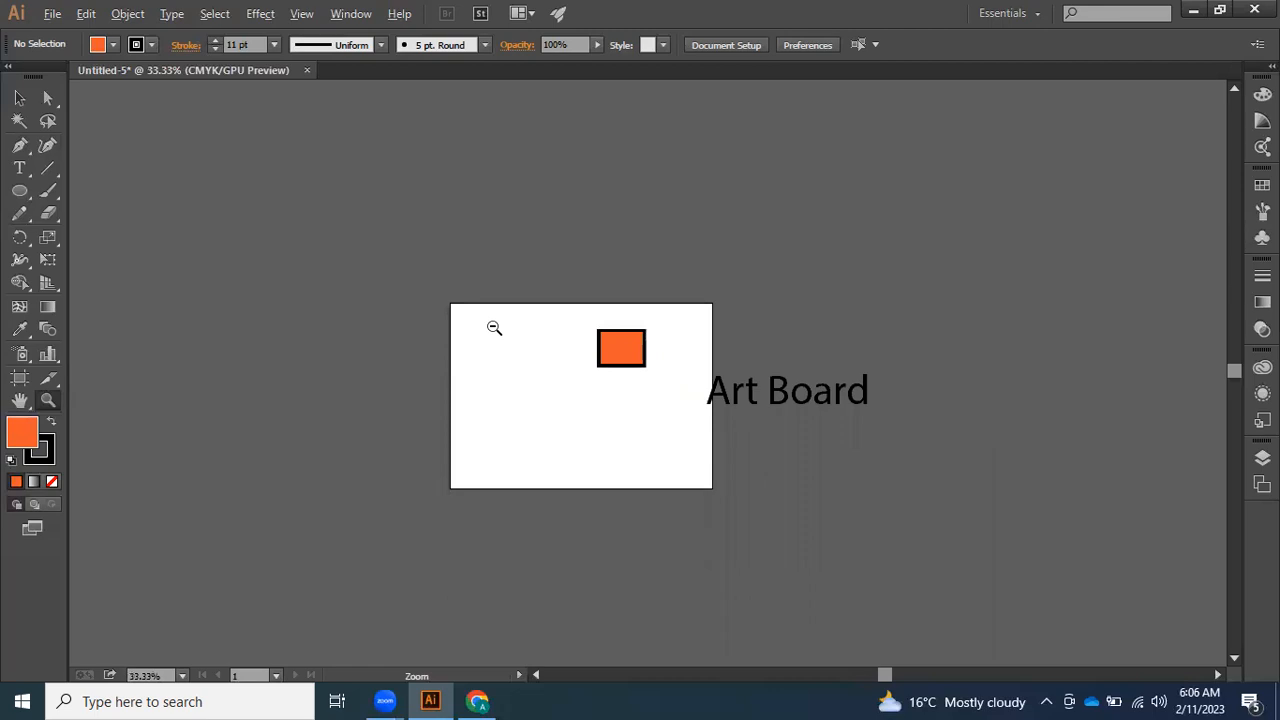
{"action": "scroll", "coordinate": [494, 328], "scroll_direction": "up", "scroll_amount": 4}
{"action": "scroll", "coordinate": [494, 328], "scroll_direction": "down", "scroll_amount": 2}
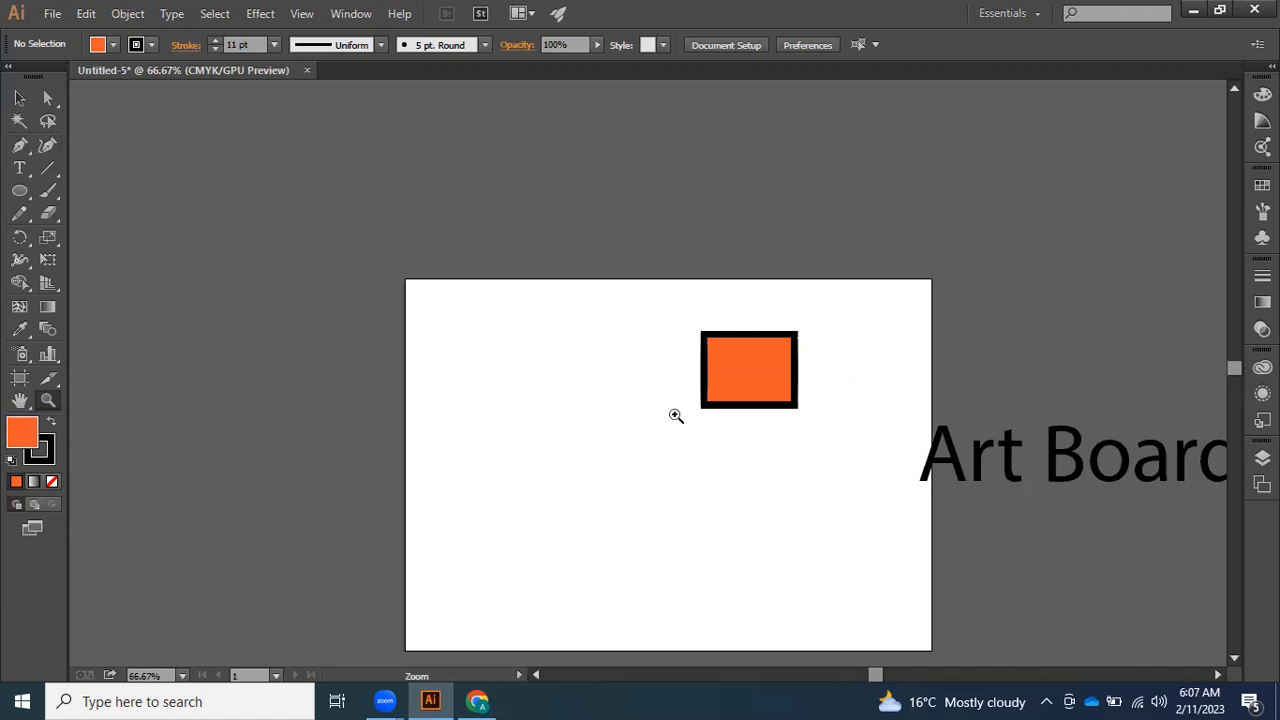
- Enlarge the orange rectangle from its lower-left corner to about 574 by 433 px
{"action": "left_click", "coordinate": [18, 100]}
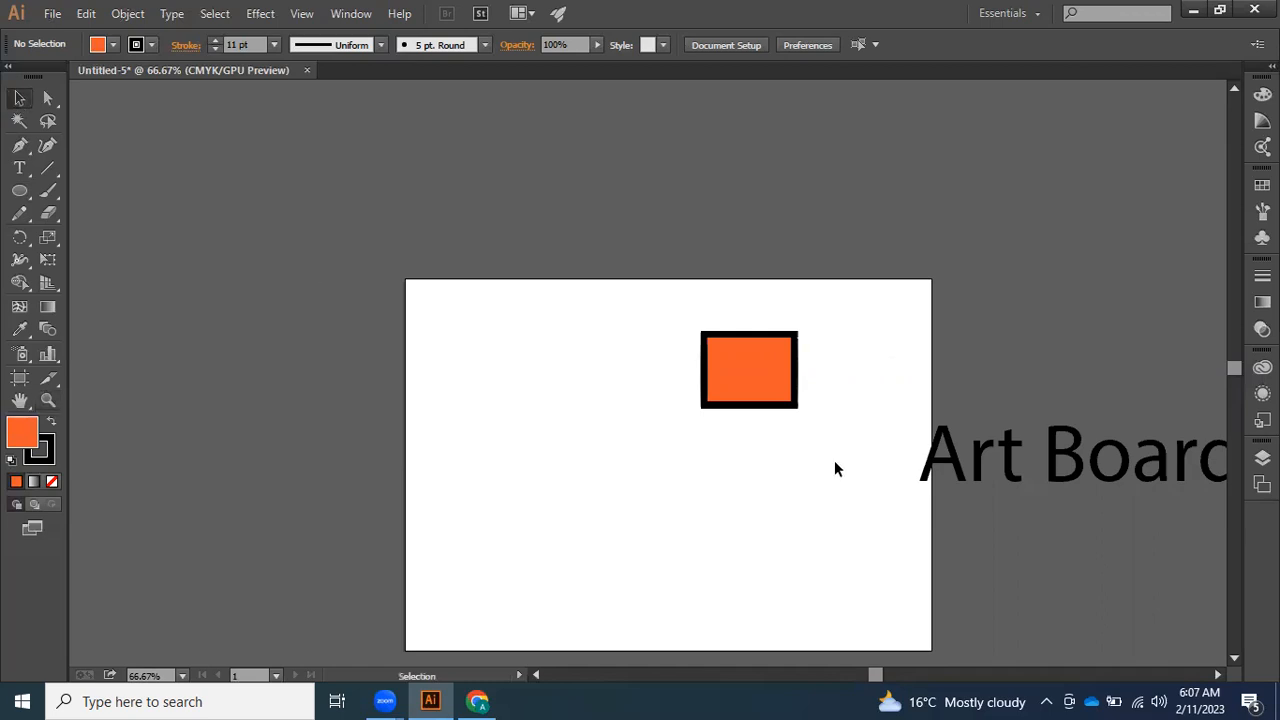
{"action": "left_click", "coordinate": [710, 380]}
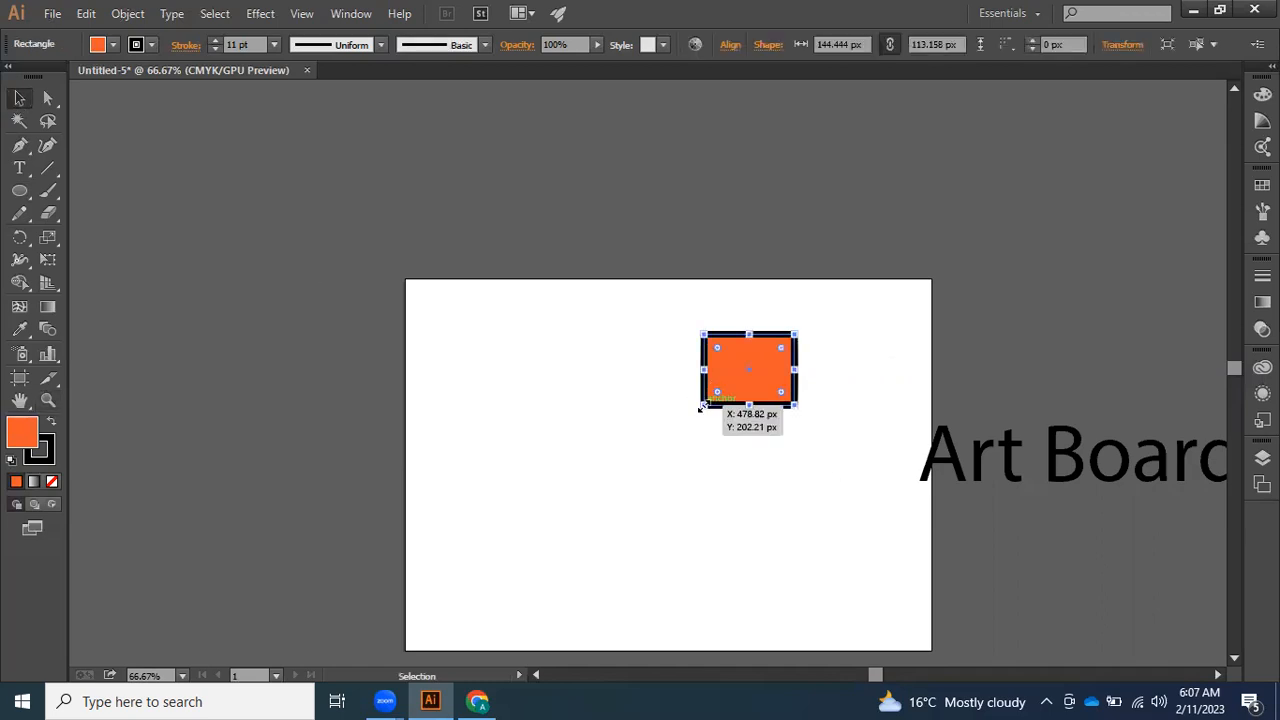
{"action": "left_click_drag", "start_coordinate": [700, 407], "coordinate": [438, 607]}
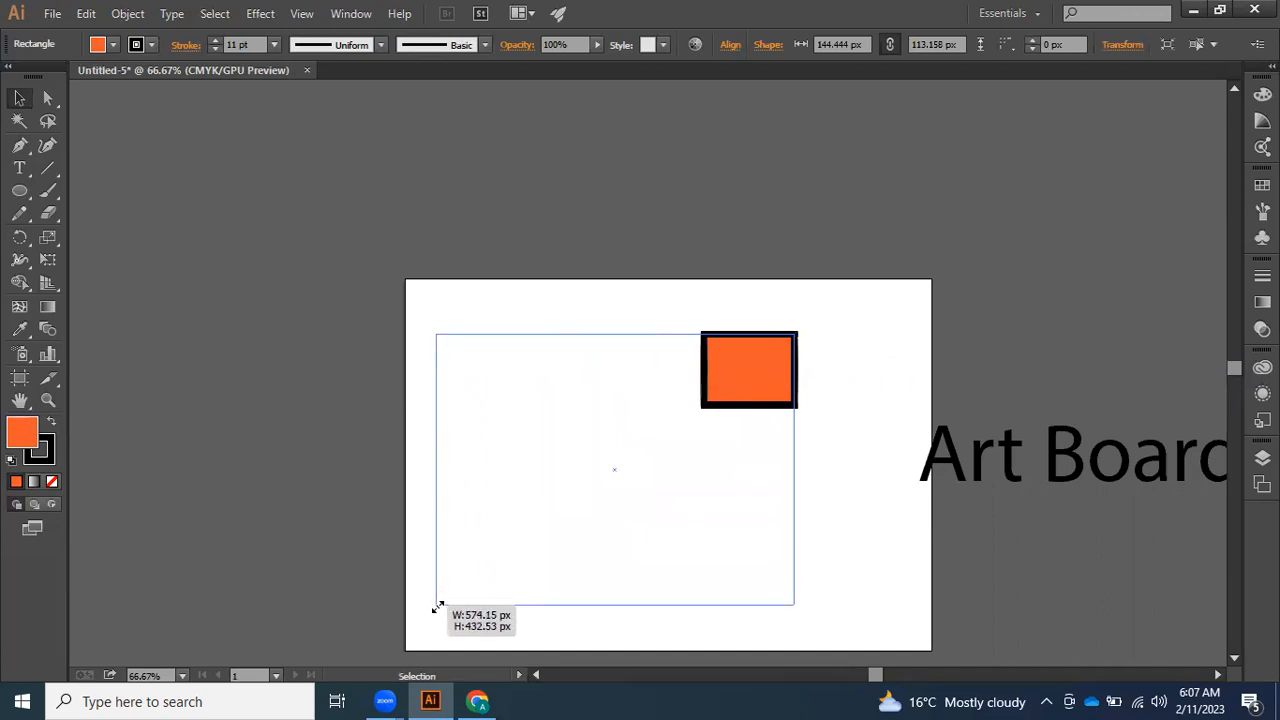
{"action": "left_click_drag", "start_coordinate": [437, 607], "coordinate": [437, 607]}
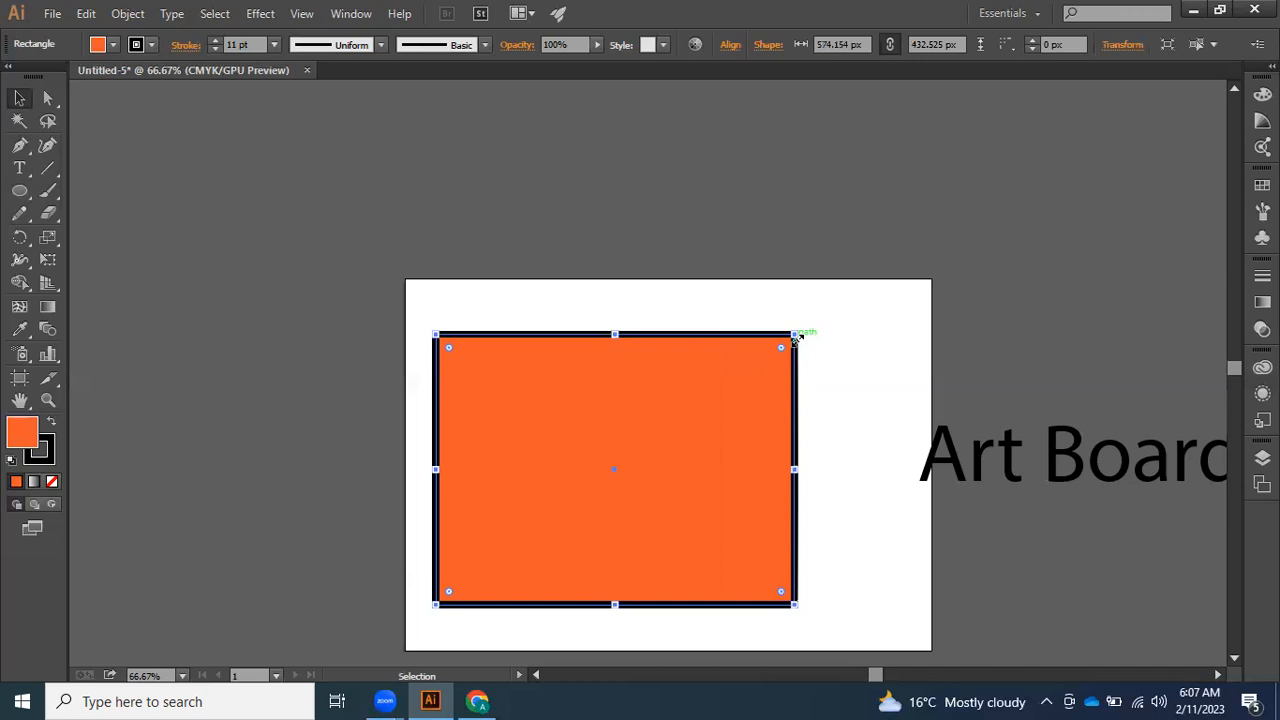
{"action": "scroll", "coordinate": [836, 356], "scroll_direction": "down", "scroll_amount": 1}
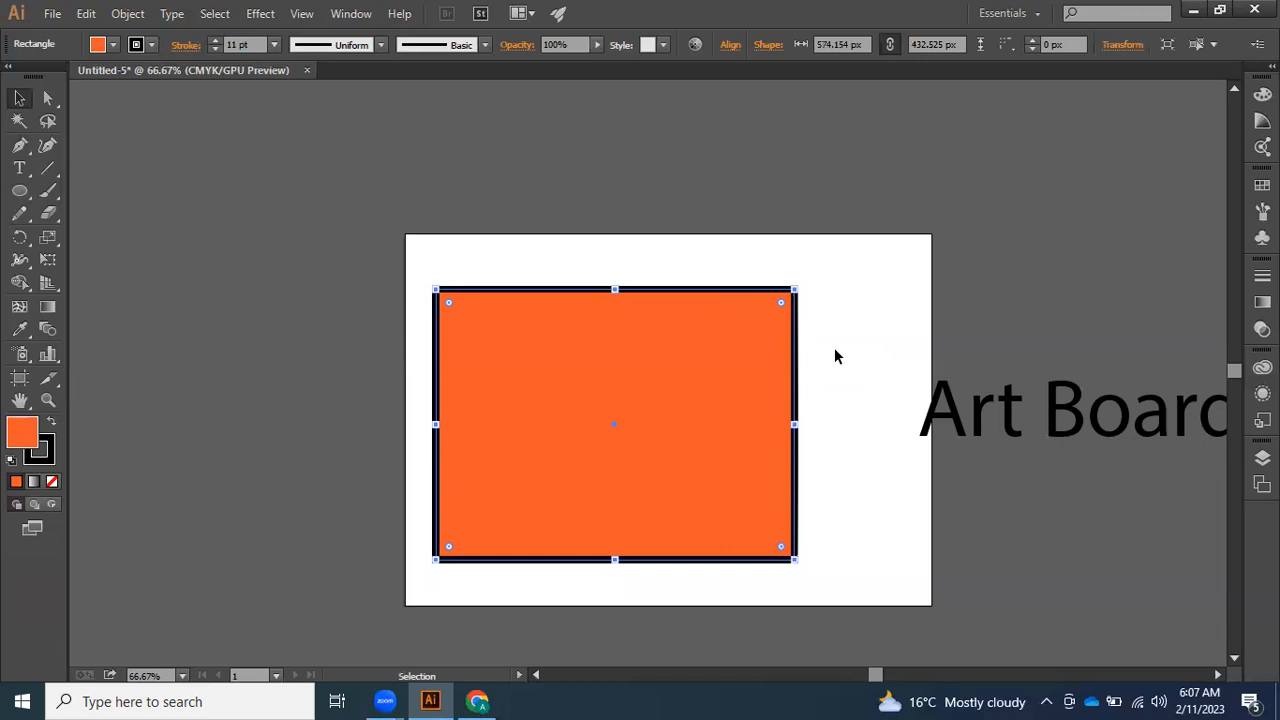
- Move the enlarged orange rectangle horizontally towards the centre of the artboard
{"action": "key", "text": "ctrl+plus"}
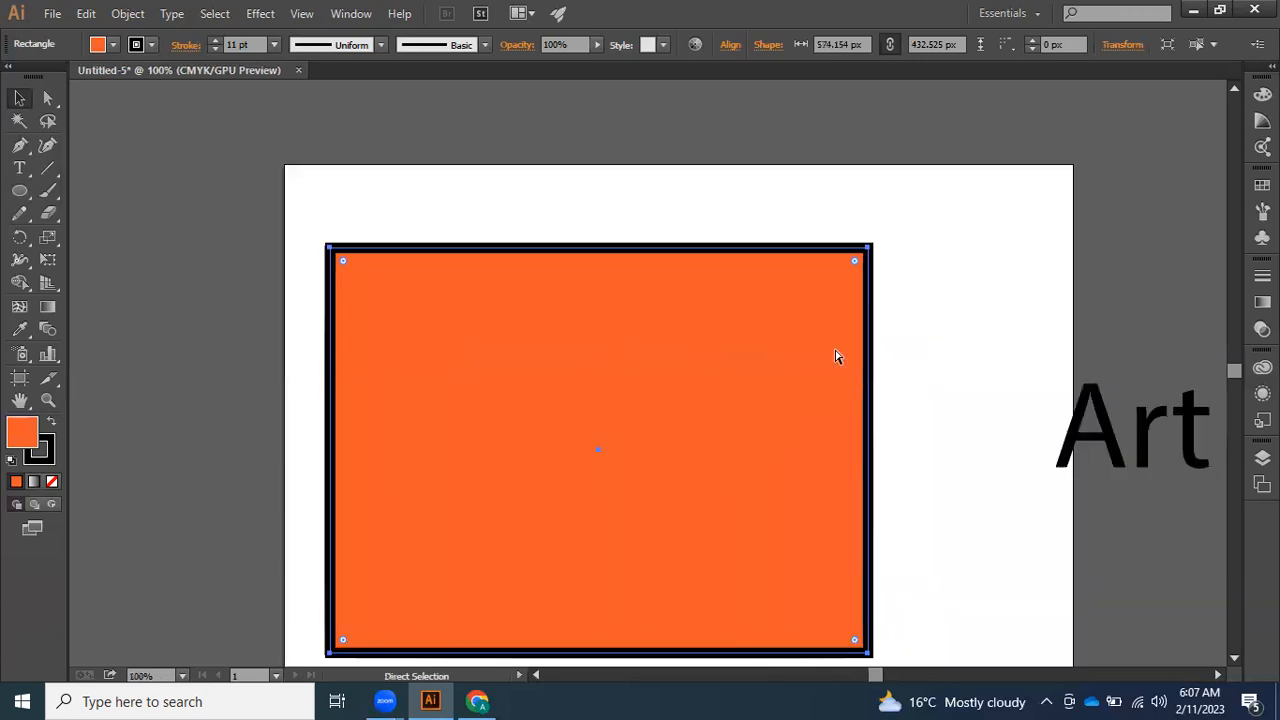
{"action": "key", "text": "ctrl+minus"}
{"action": "key", "text": "ctrl+minus"}
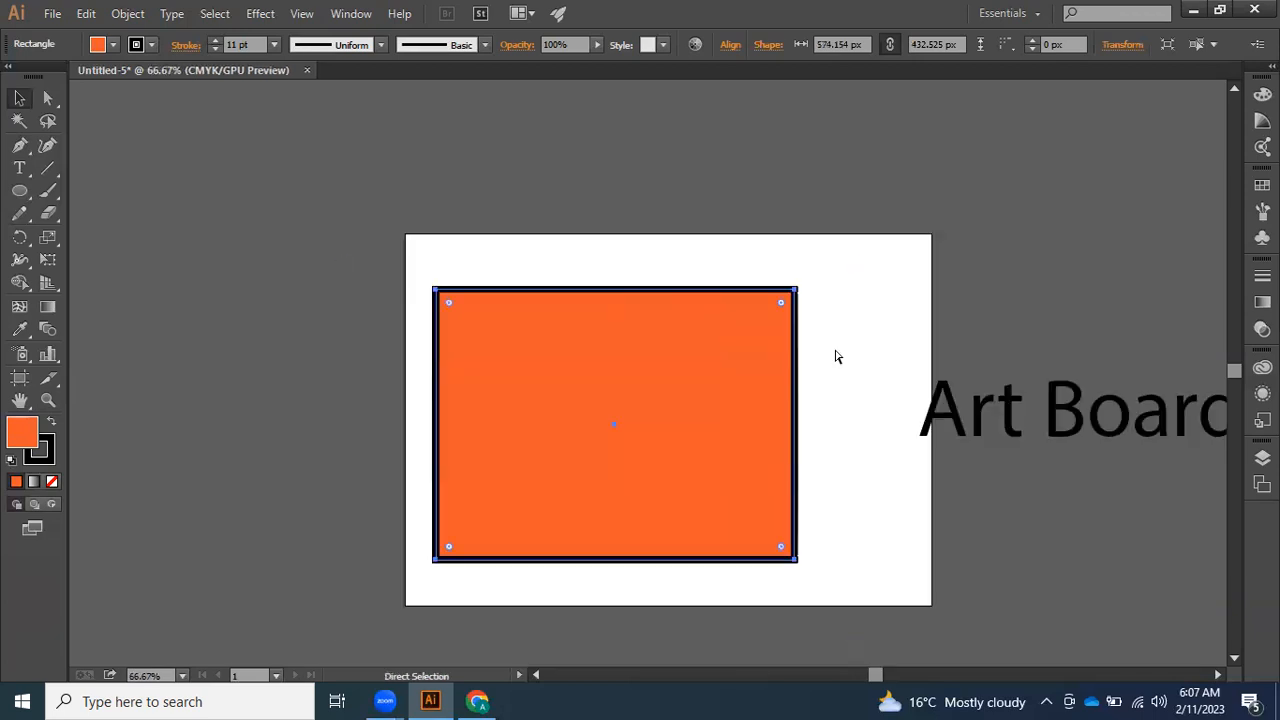
{"action": "key", "text": "ctrl+plus"}
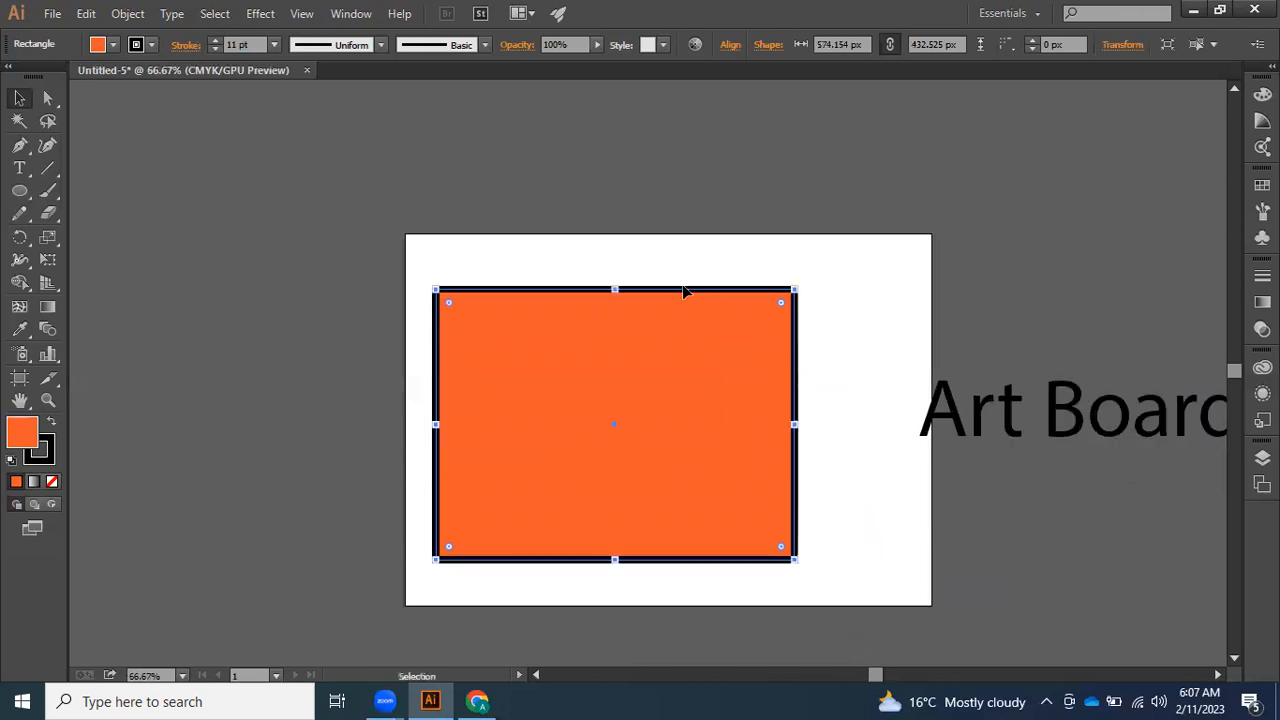
{"action": "left_click", "coordinate": [531, 229]}
{"action": "left_click_drag", "start_coordinate": [464, 329], "coordinate": [505, 329]}
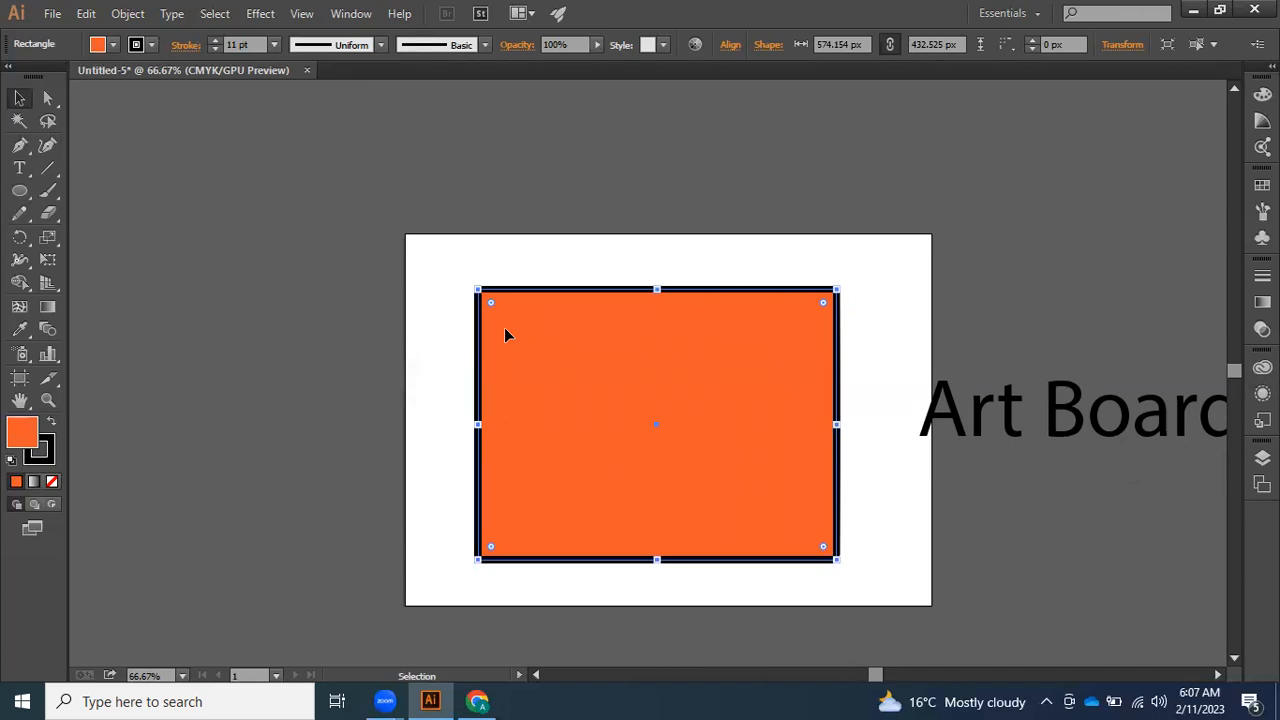
- Zoom in on the orange rectangle to 100% and back out to 66.67% magnification
{"action": "left_click", "coordinate": [49, 399]}
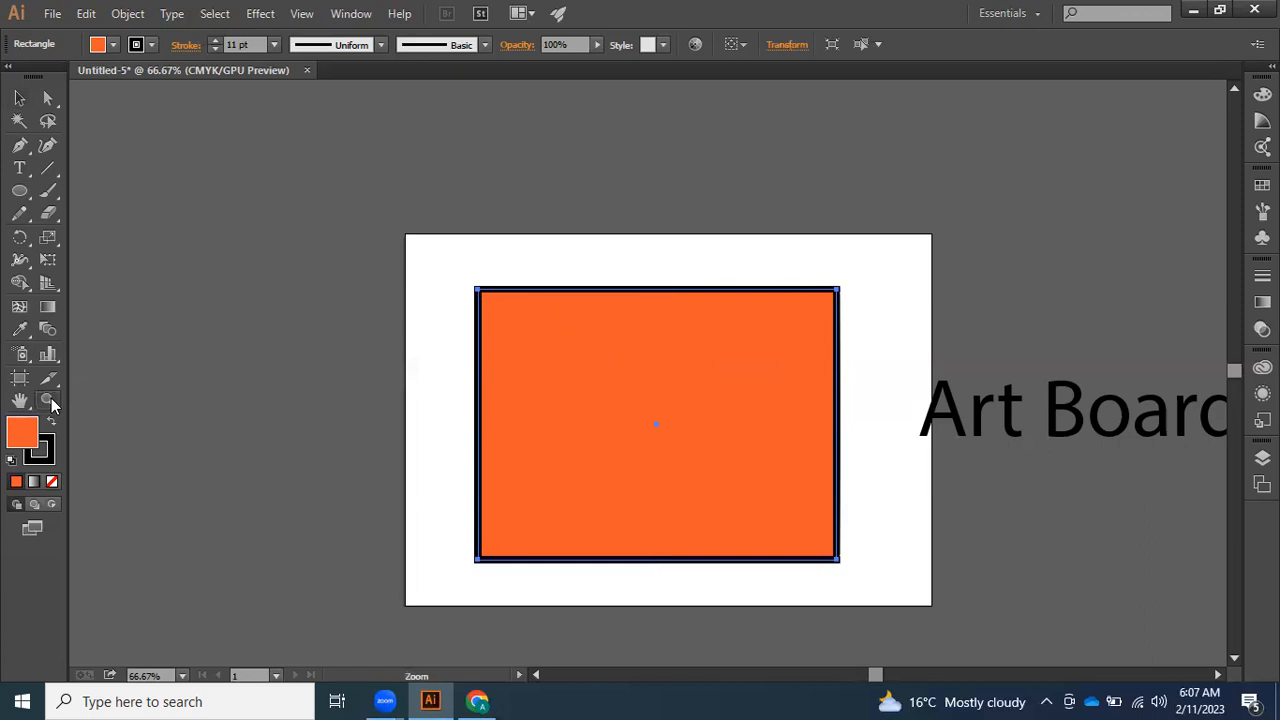
{"action": "left_click", "coordinate": [576, 394]}
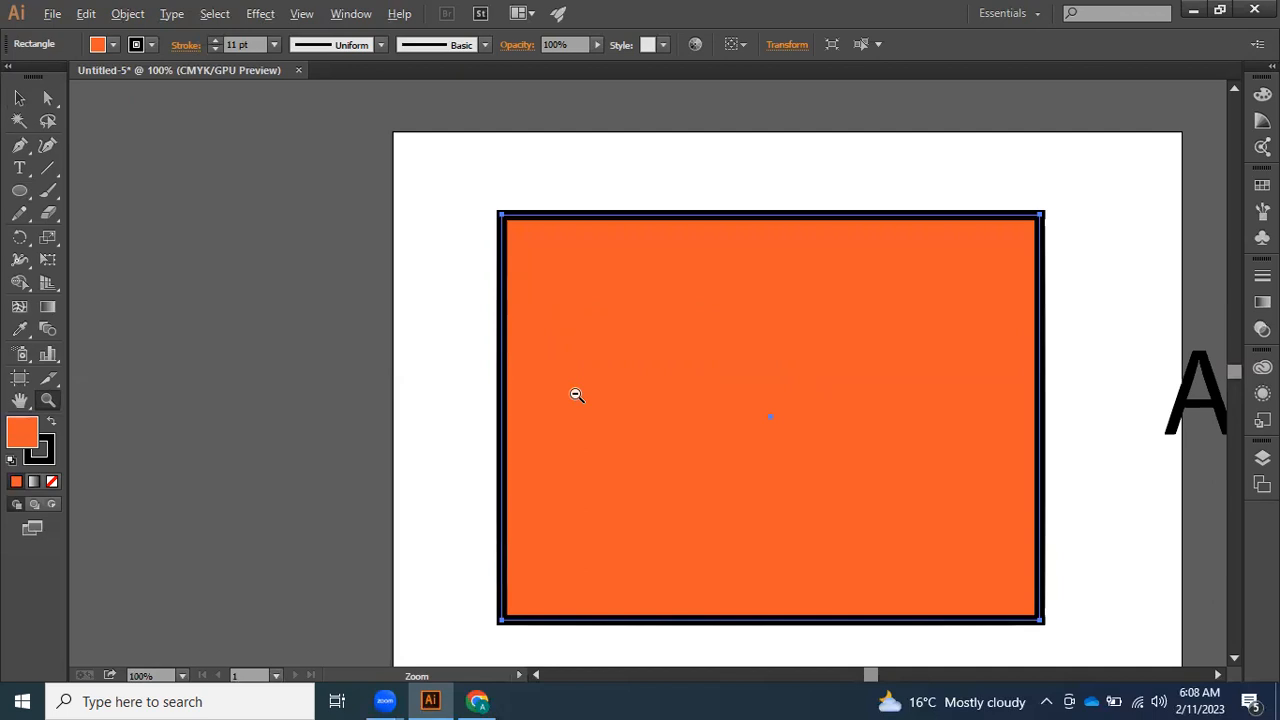
{"action": "left_click", "coordinate": [576, 394], "text": "alt"}
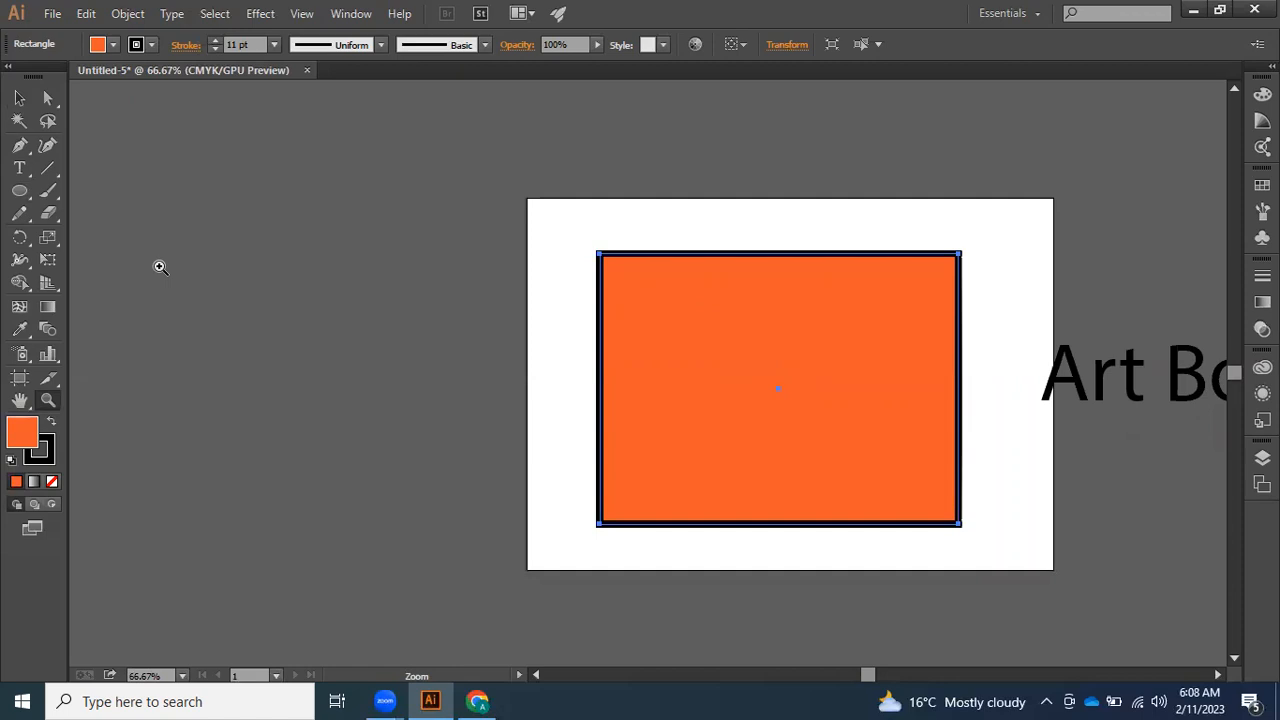
{"action": "key", "text": "ctrl+1"}
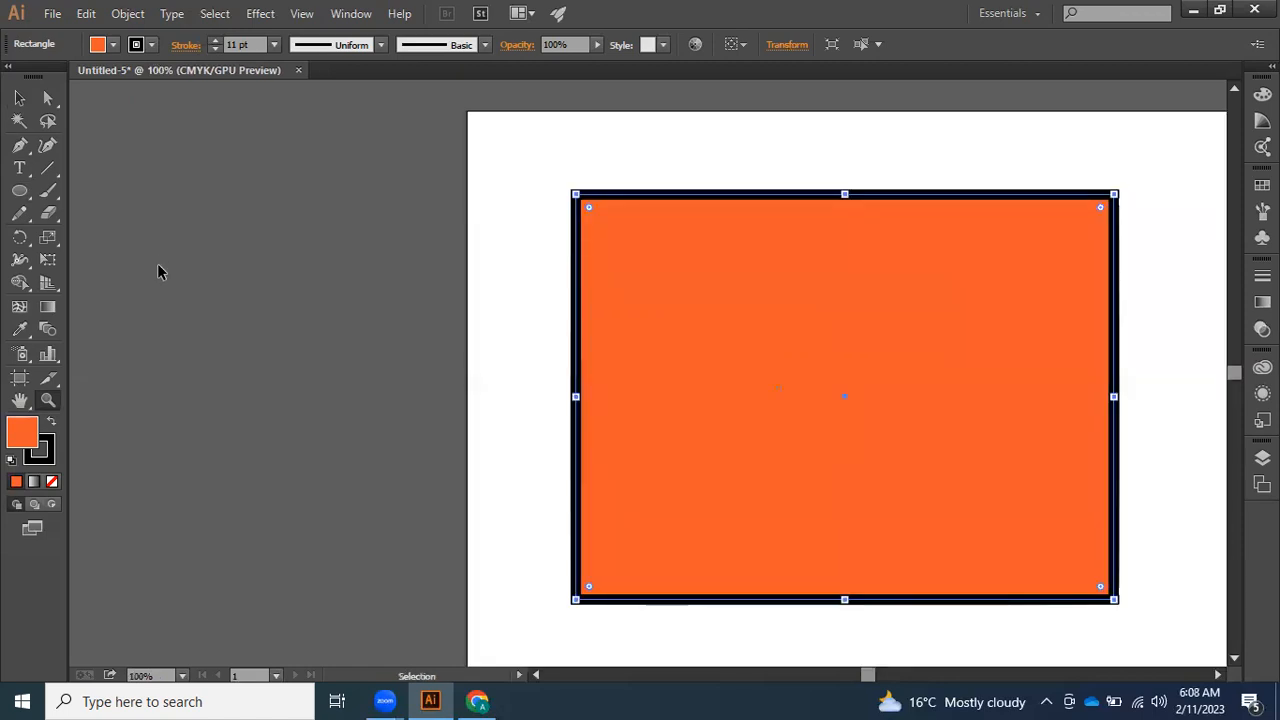
{"action": "key", "text": "ctrl+minus"}
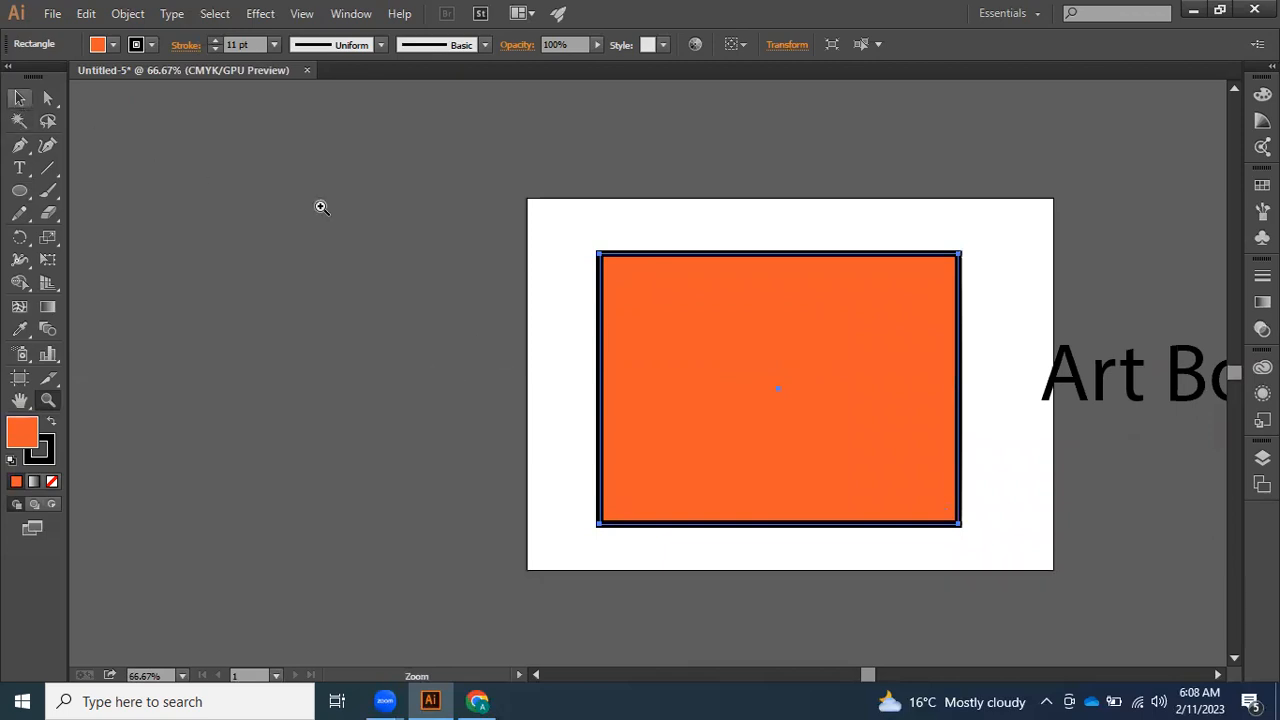
- With the Selection tool active, zoom in and out around the orange rectangle, ending at 50% magnification
{"action": "left_click", "coordinate": [20, 98]}
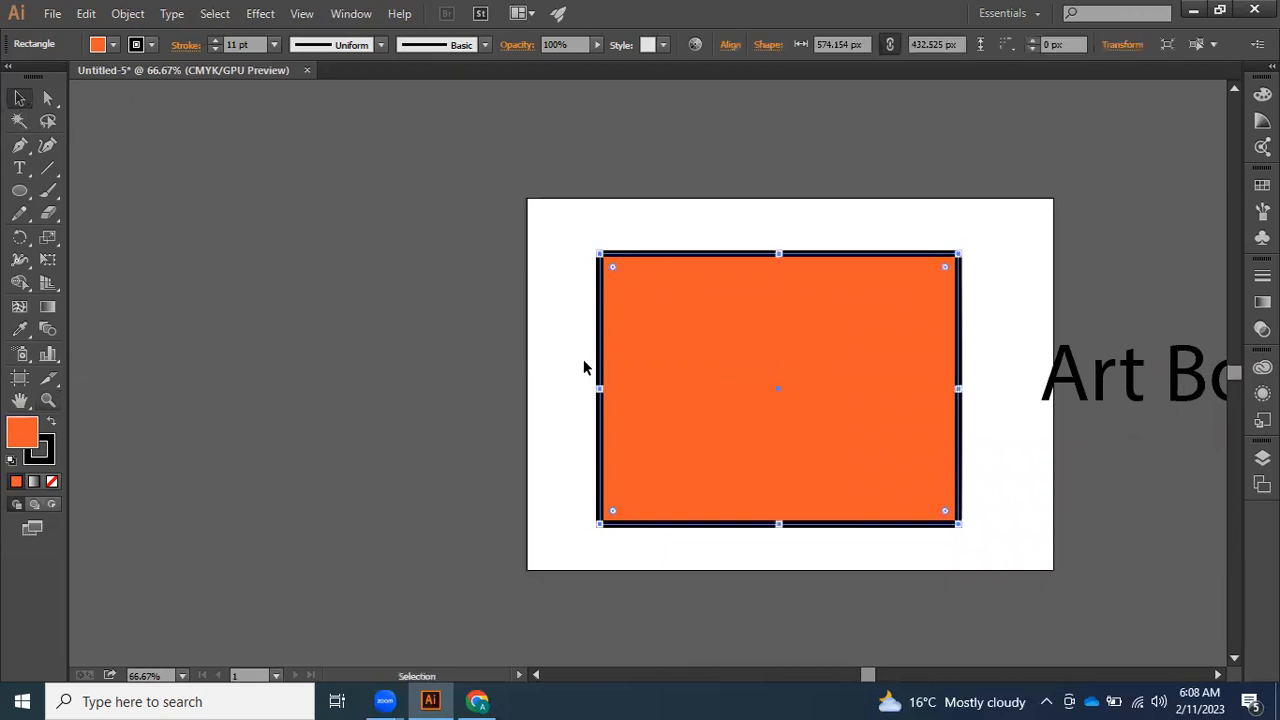
{"action": "key", "text": "alt"}
{"action": "key", "text": "alt"}
{"action": "scroll", "coordinate": [745, 402], "scroll_direction": "up", "scroll_amount": 1}
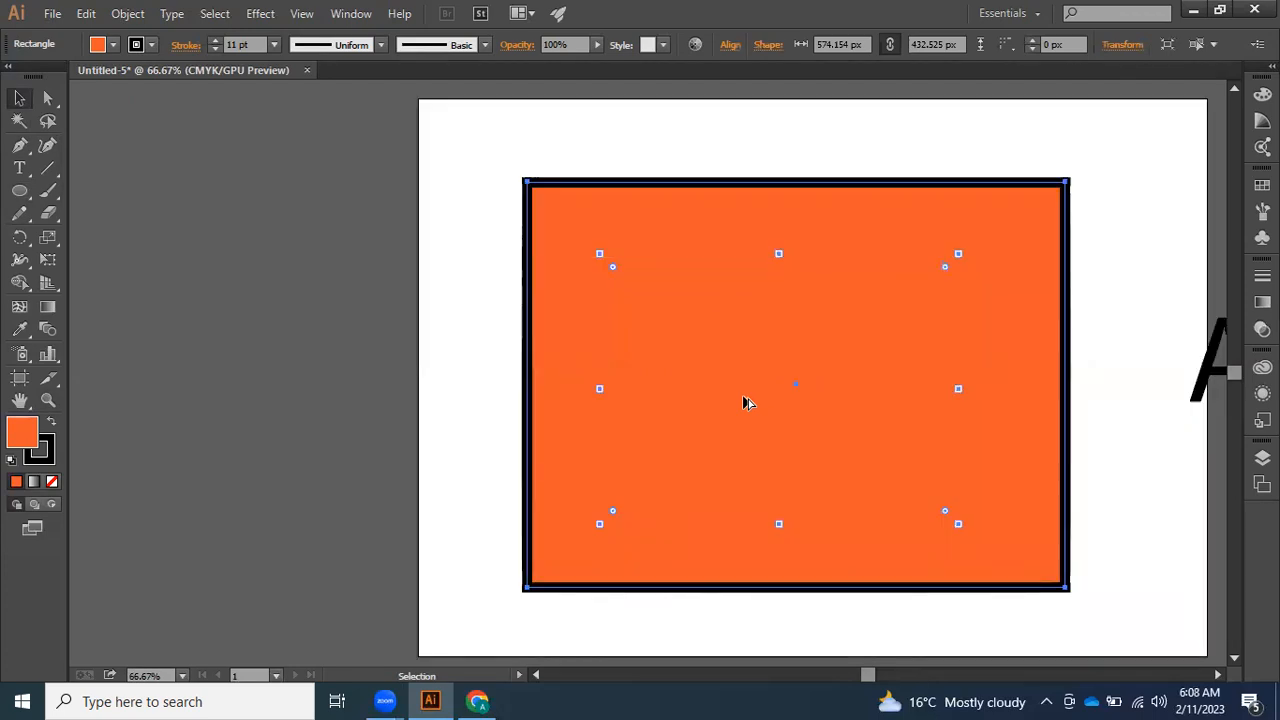
{"action": "scroll", "coordinate": [745, 402], "scroll_direction": "up", "scroll_amount": 1}
{"action": "scroll", "coordinate": [745, 402], "scroll_direction": "down", "scroll_amount": 1}
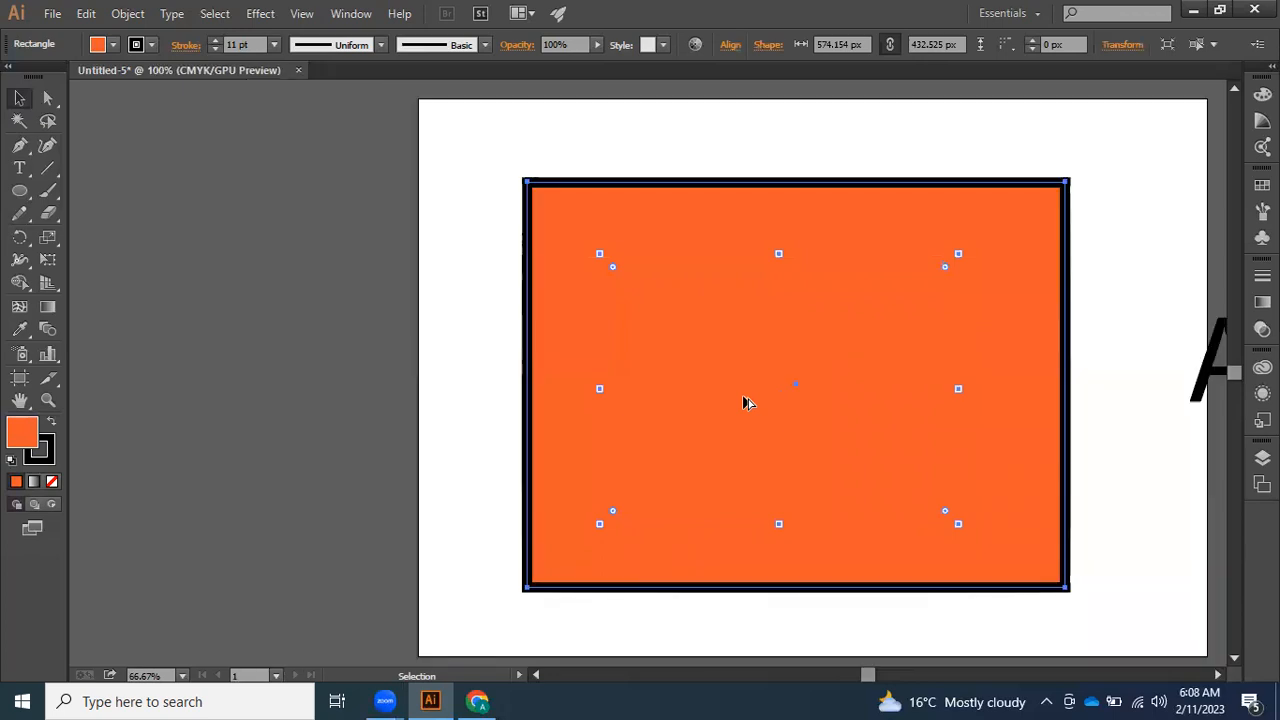
{"action": "scroll", "coordinate": [745, 402], "scroll_direction": "down", "scroll_amount": 3}
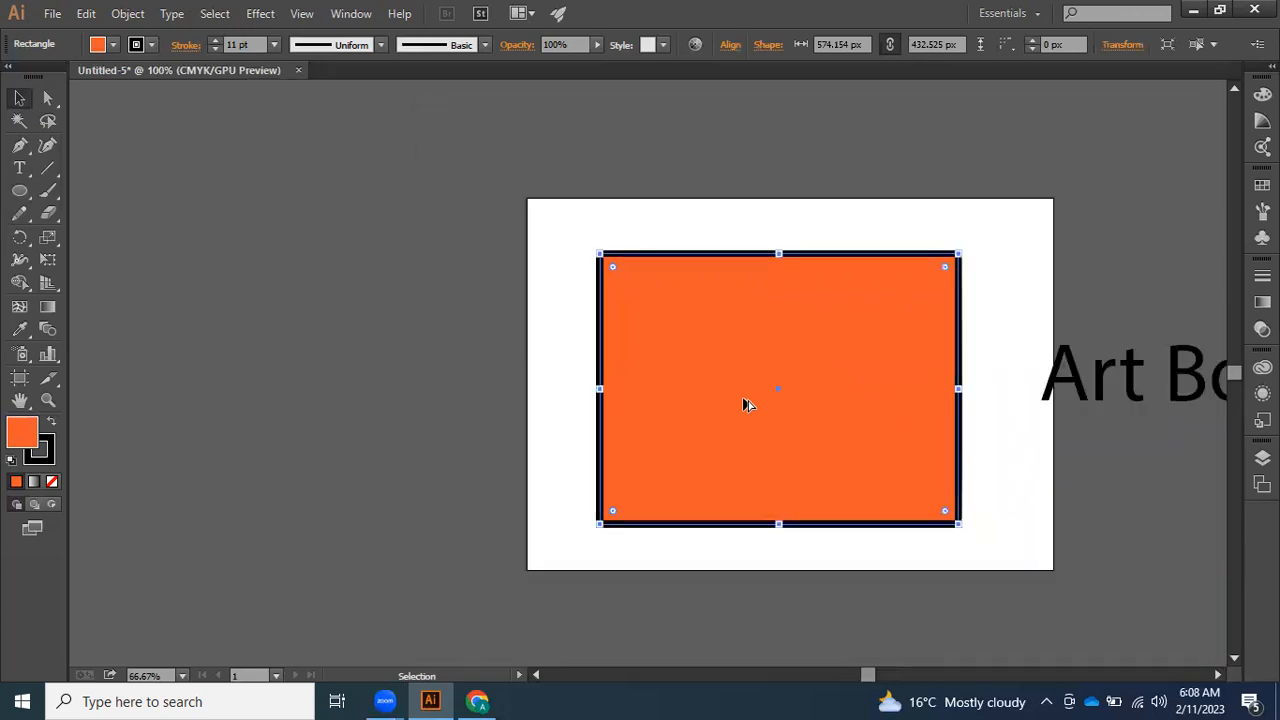
{"action": "scroll", "coordinate": [745, 401], "scroll_direction": "up", "scroll_amount": 1}
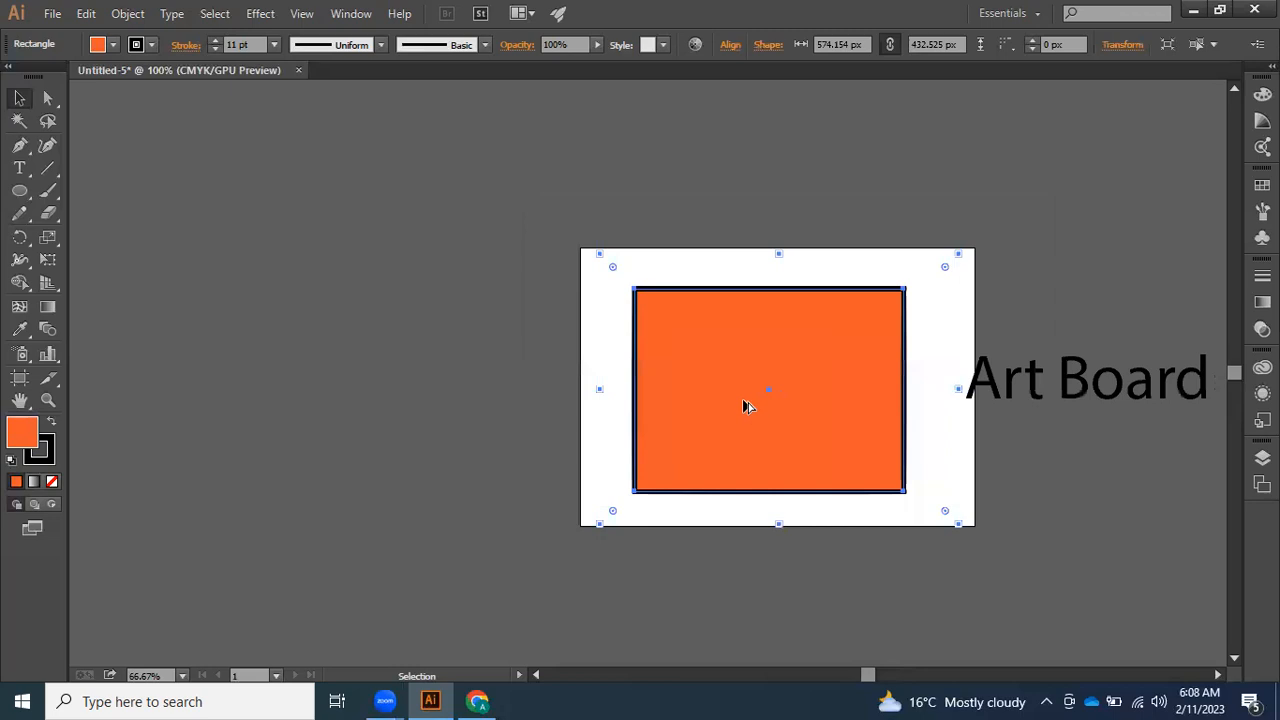
{"action": "scroll", "coordinate": [745, 401], "scroll_direction": "down", "scroll_amount": 1}
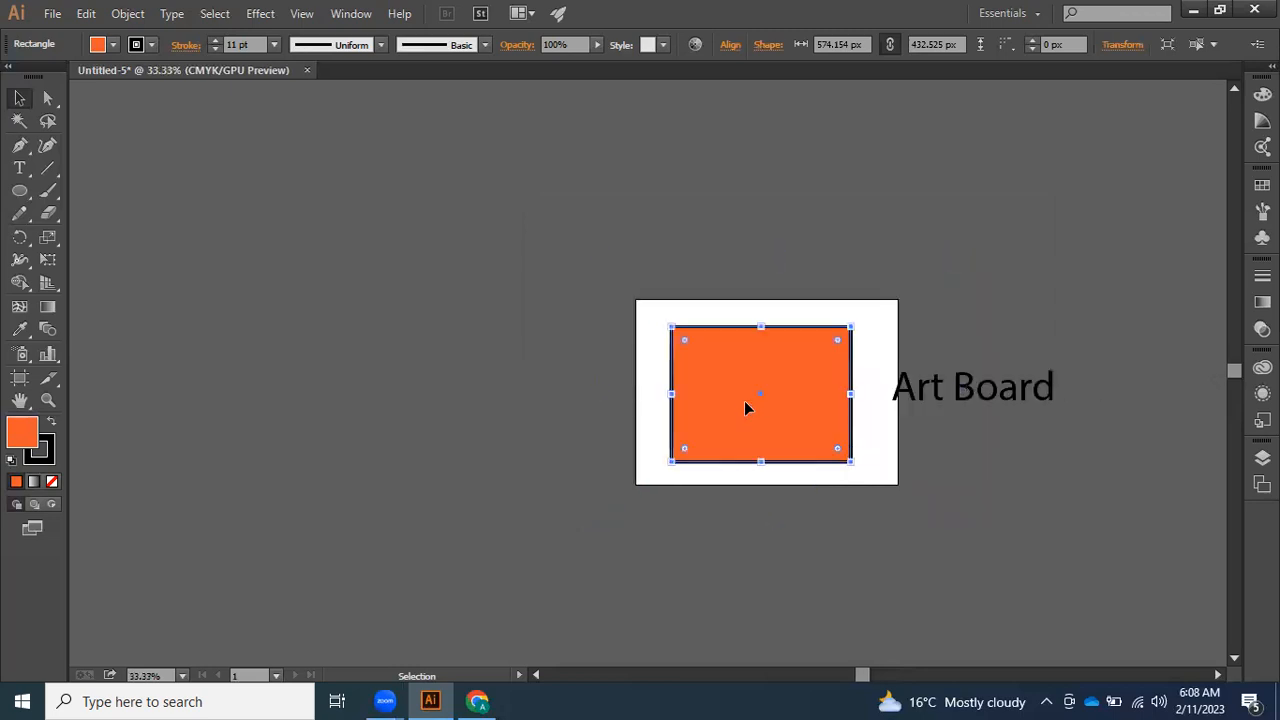
{"action": "key", "text": "a"}
{"action": "scroll", "coordinate": [745, 407], "scroll_direction": "up", "scroll_amount": 1}
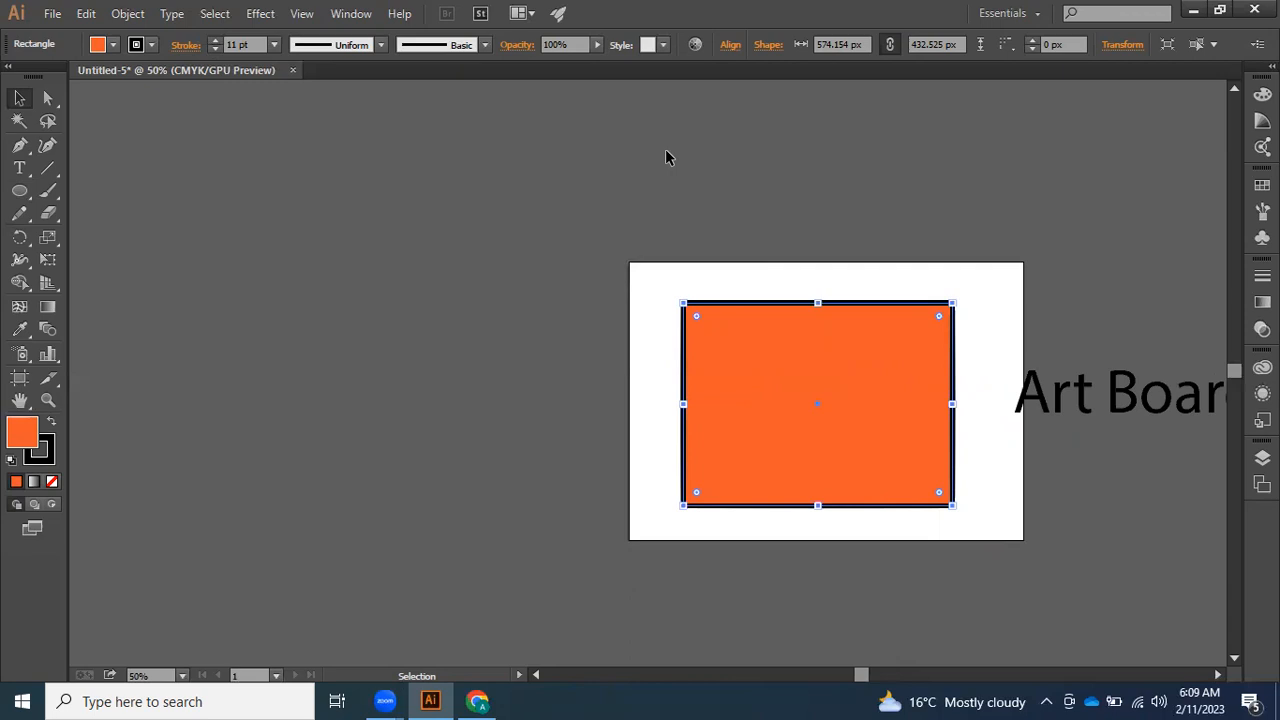
- Deselect the orange rectangle and zoom the view out to 25% magnification
{"action": "left_click", "coordinate": [467, 336]}
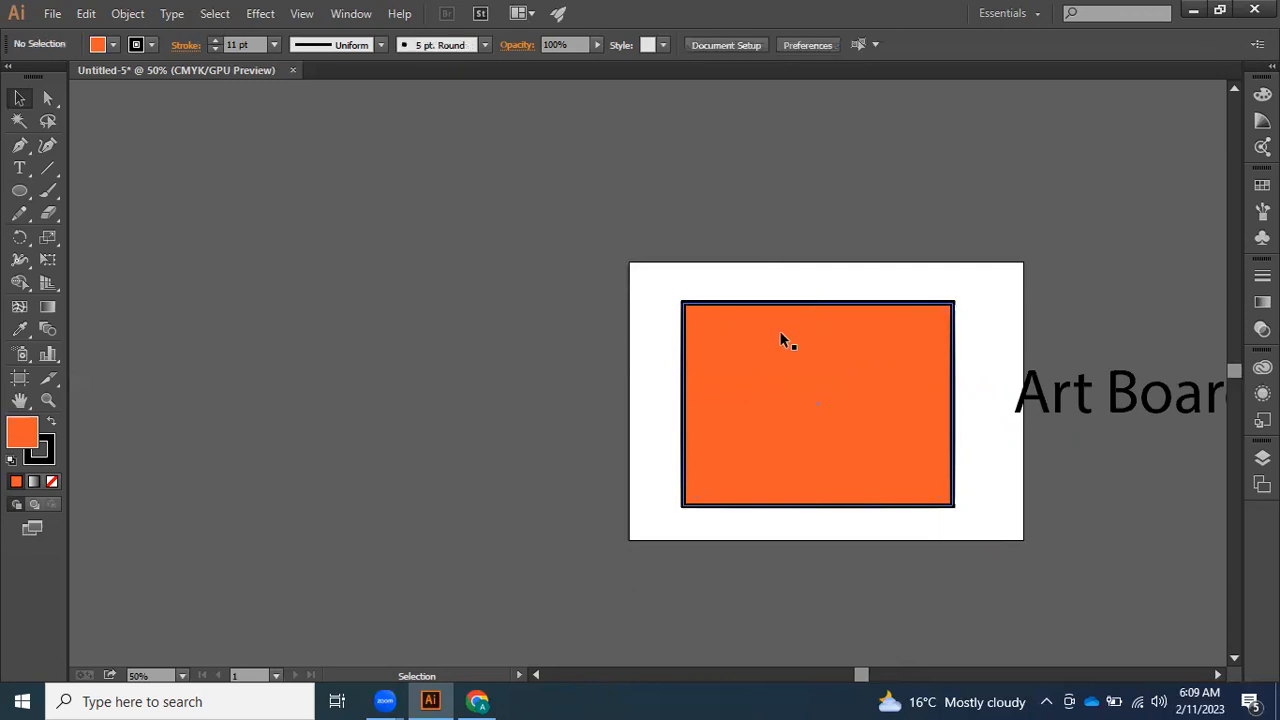
{"action": "key", "text": "ctrl"}
{"action": "key", "text": "ctrl"}
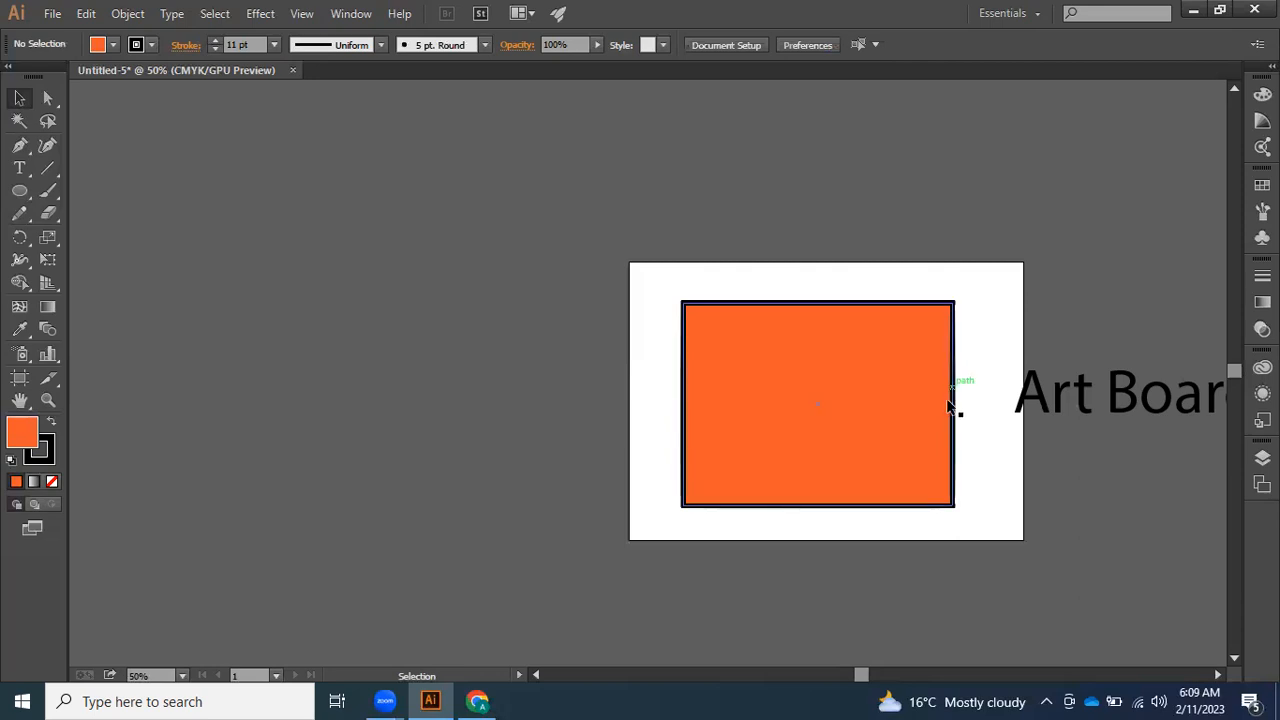
{"action": "scroll", "coordinate": [953, 410], "scroll_direction": "down", "scroll_amount": 2}
{"action": "scroll", "coordinate": [951, 420], "scroll_direction": "up", "scroll_amount": 1}
{"action": "key", "text": "ctrl+minus"}
{"action": "key", "text": "ctrl+minus"}
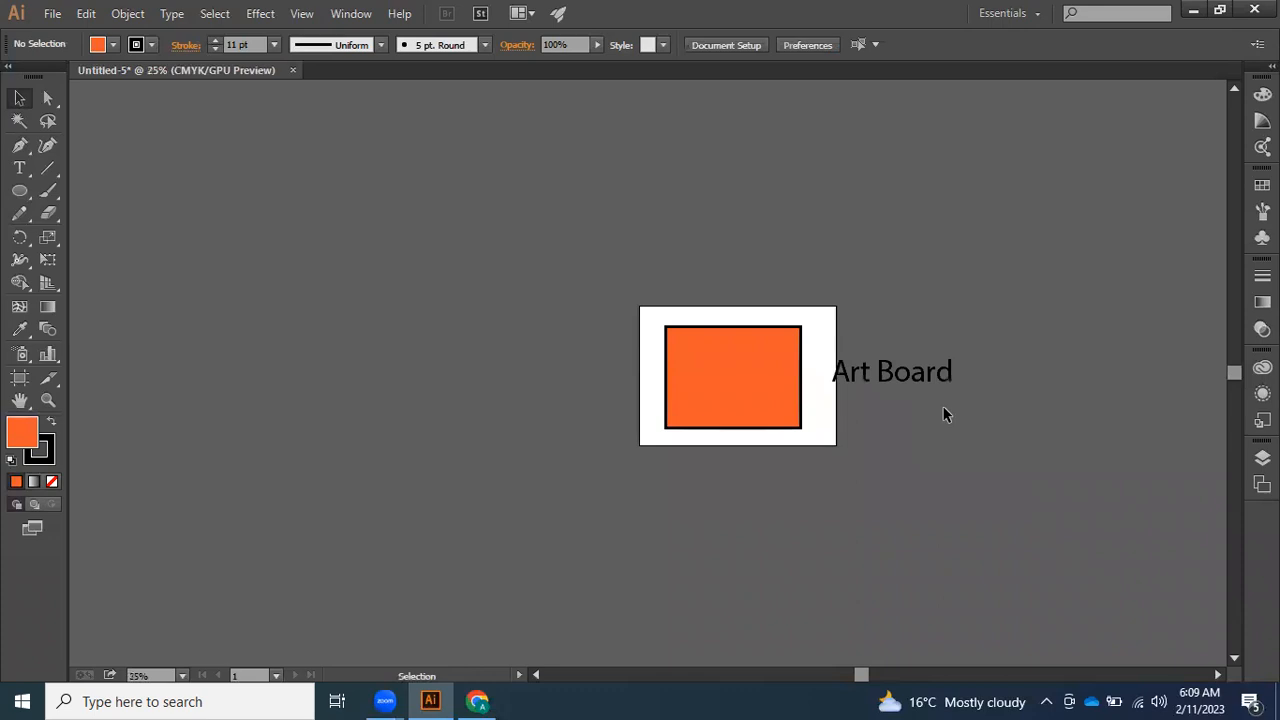
- Fit the artboard to the window and zoom out to 8.33% magnification
{"action": "key", "text": "ctrl+0"}
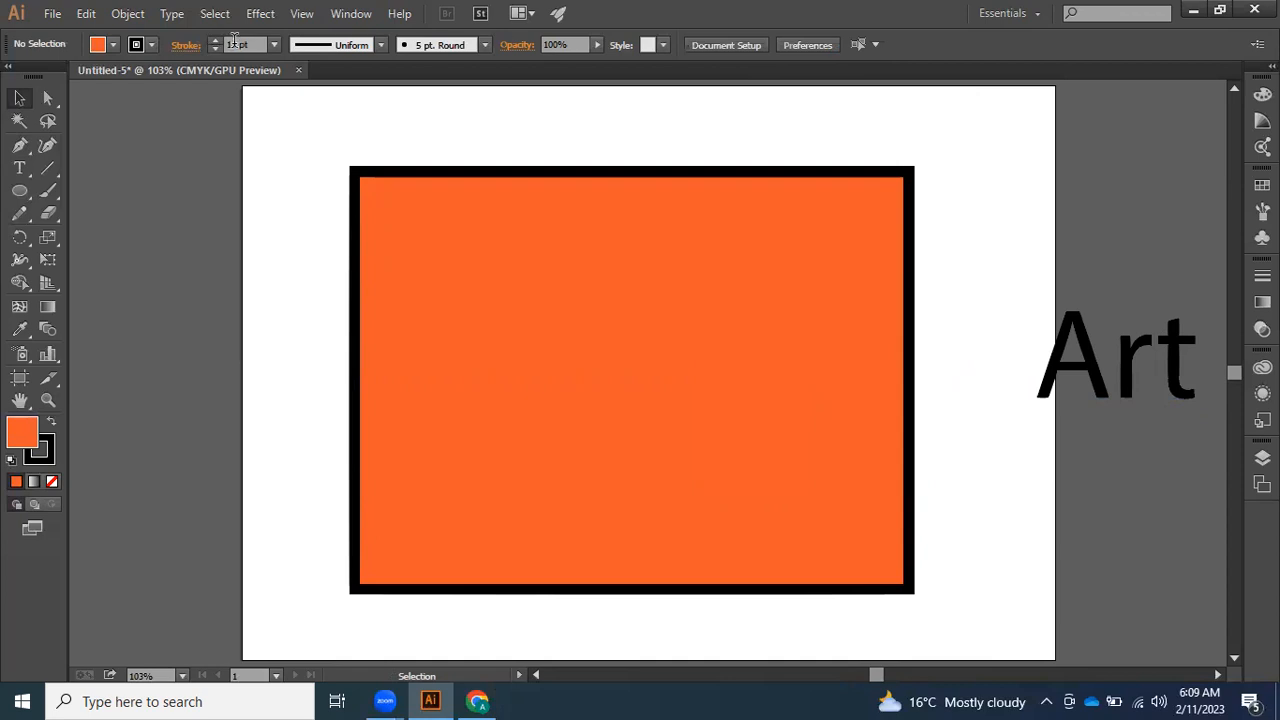
{"action": "key", "text": "ctrl+minus"}
{"action": "key", "text": "ctrl+minus"}
{"action": "key", "text": "ctrl+minus"}
{"action": "key", "text": "ctrl+minus"}
{"action": "key", "text": "ctrl+minus"}
{"action": "key", "text": "ctrl+minus"}
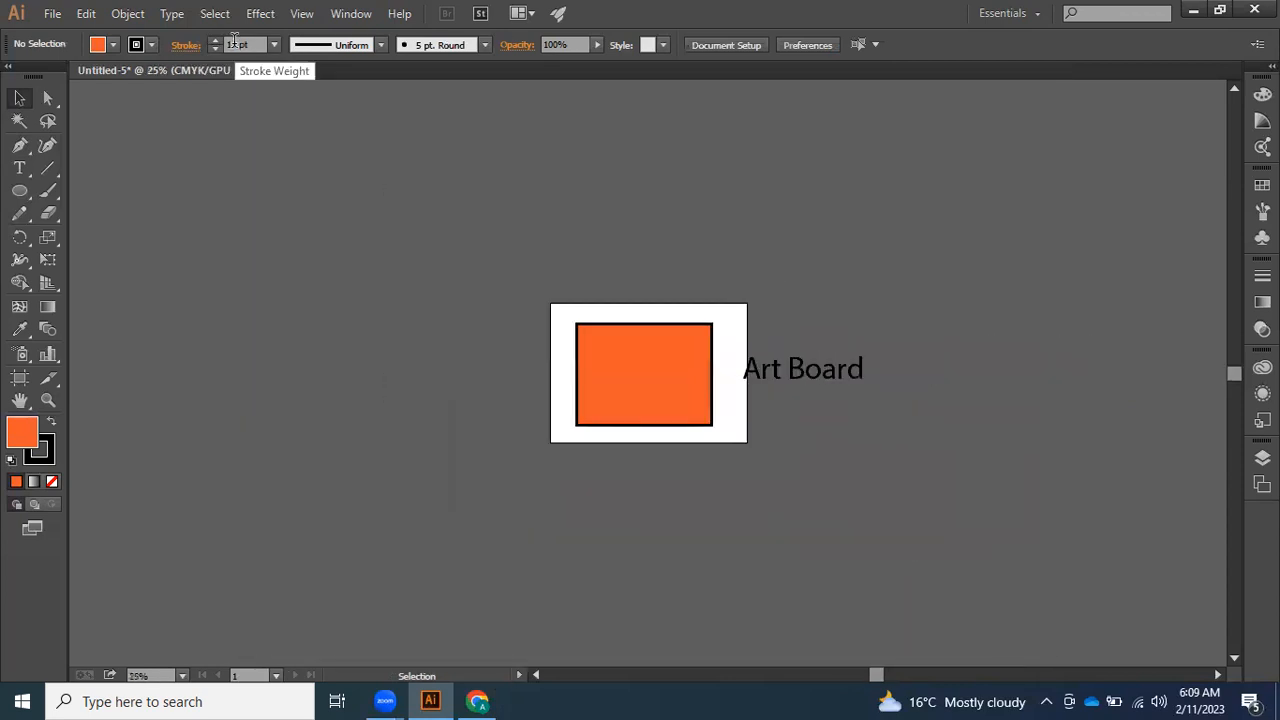
{"action": "key", "text": "ctrl+minus"}
{"action": "key", "text": "ctrl+minus"}
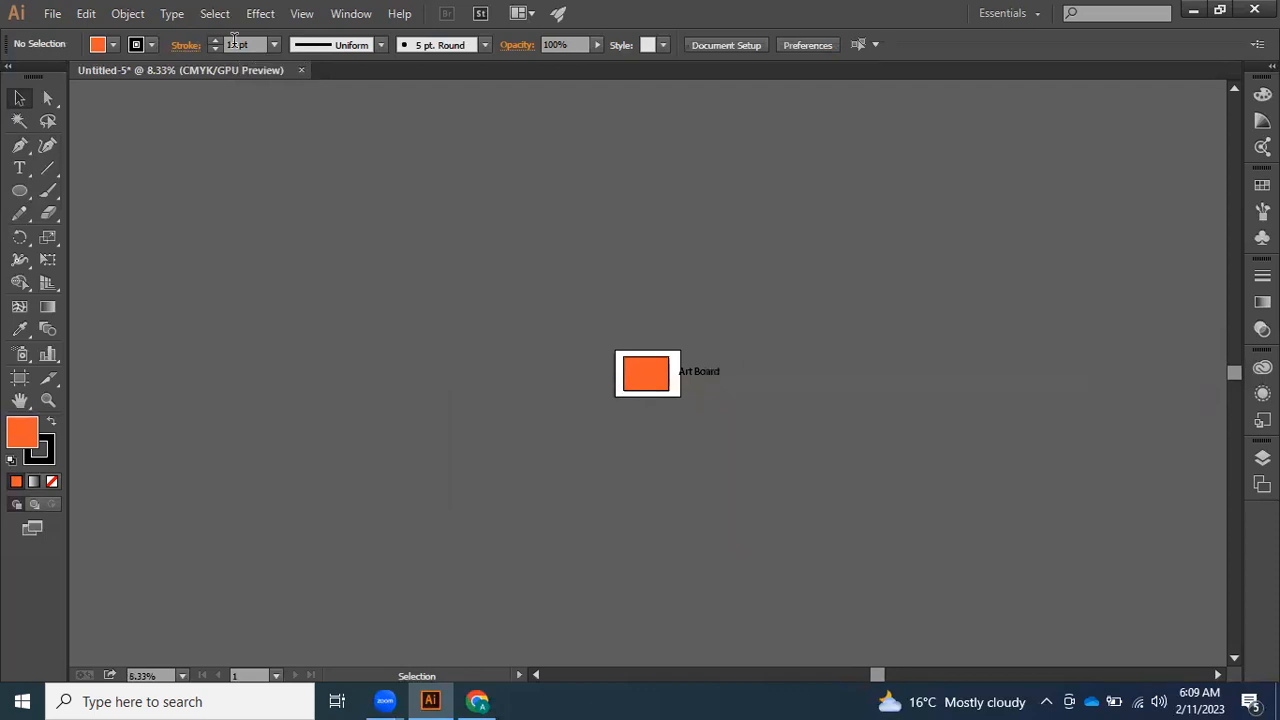
- Fit the artboard in the window, shrink the orange rectangle to about 216 × 162 px and place it in the artboard's upper-left corner
{"action": "key", "text": "ctrl+0"}
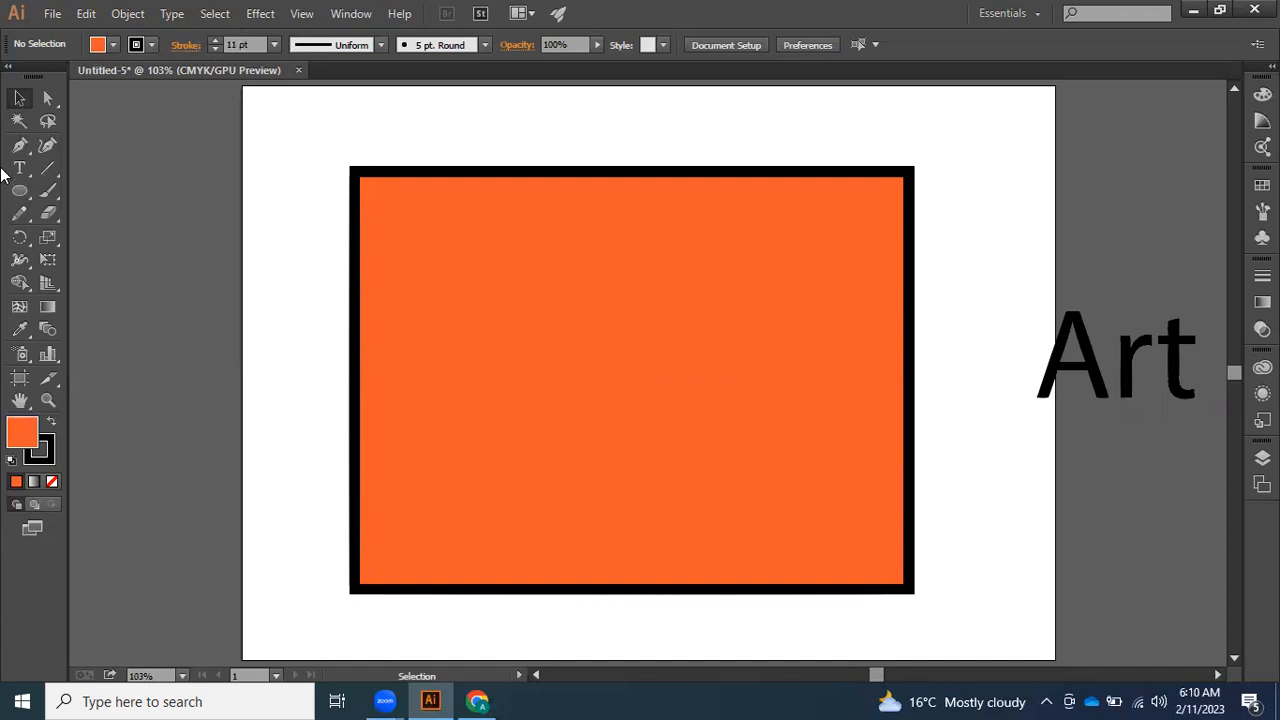
{"action": "left_click", "coordinate": [393, 233]}
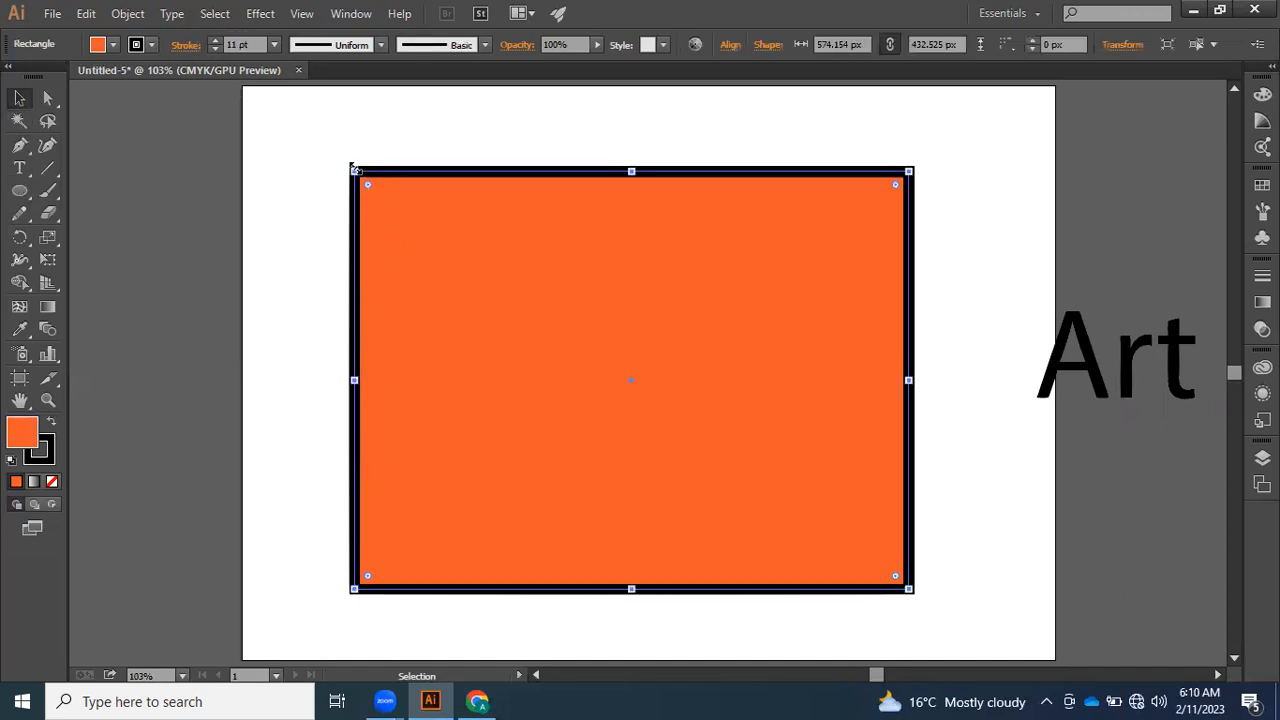
{"action": "left_click_drag", "start_coordinate": [352, 167], "coordinate": [325, 191]}
{"action": "left_click_drag", "start_coordinate": [325, 191], "coordinate": [389, 192]}
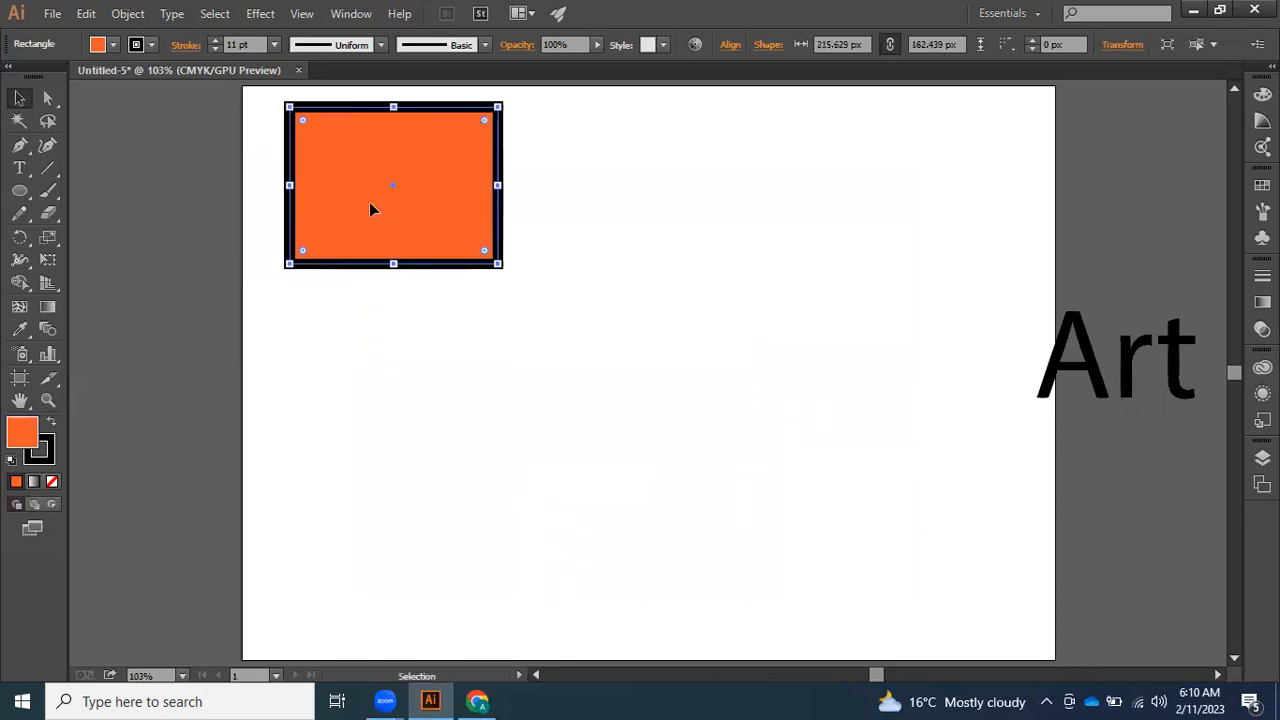
- Copy and paste the orange rectangle and place the copy just below the original
{"action": "key", "text": "a"}
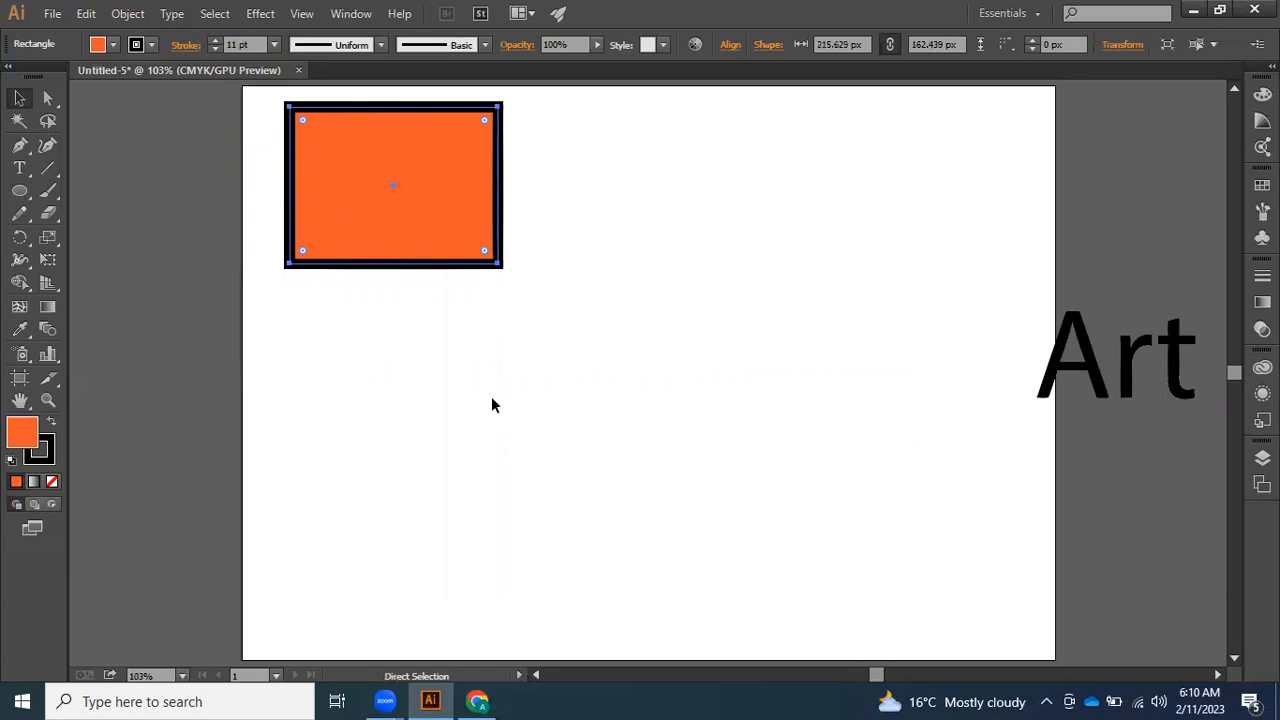
{"action": "key", "text": "ctrl+v"}
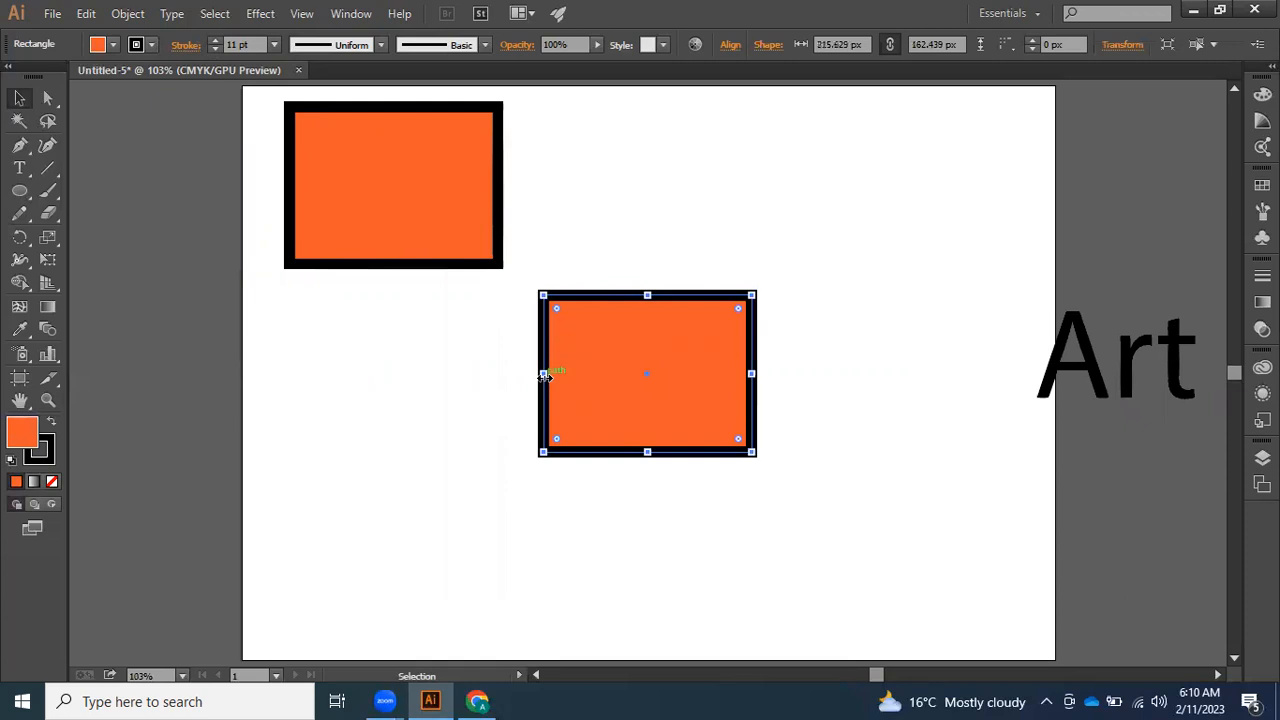
{"action": "left_click_drag", "start_coordinate": [551, 352], "coordinate": [612, 356]}
{"action": "left_click", "coordinate": [540, 306]}
{"action": "left_click_drag", "start_coordinate": [480, 352], "coordinate": [406, 351]}
- Copy the upper rectangle again, paste it and move the new copy to the right half of the artboard
{"action": "left_click", "coordinate": [366, 197]}
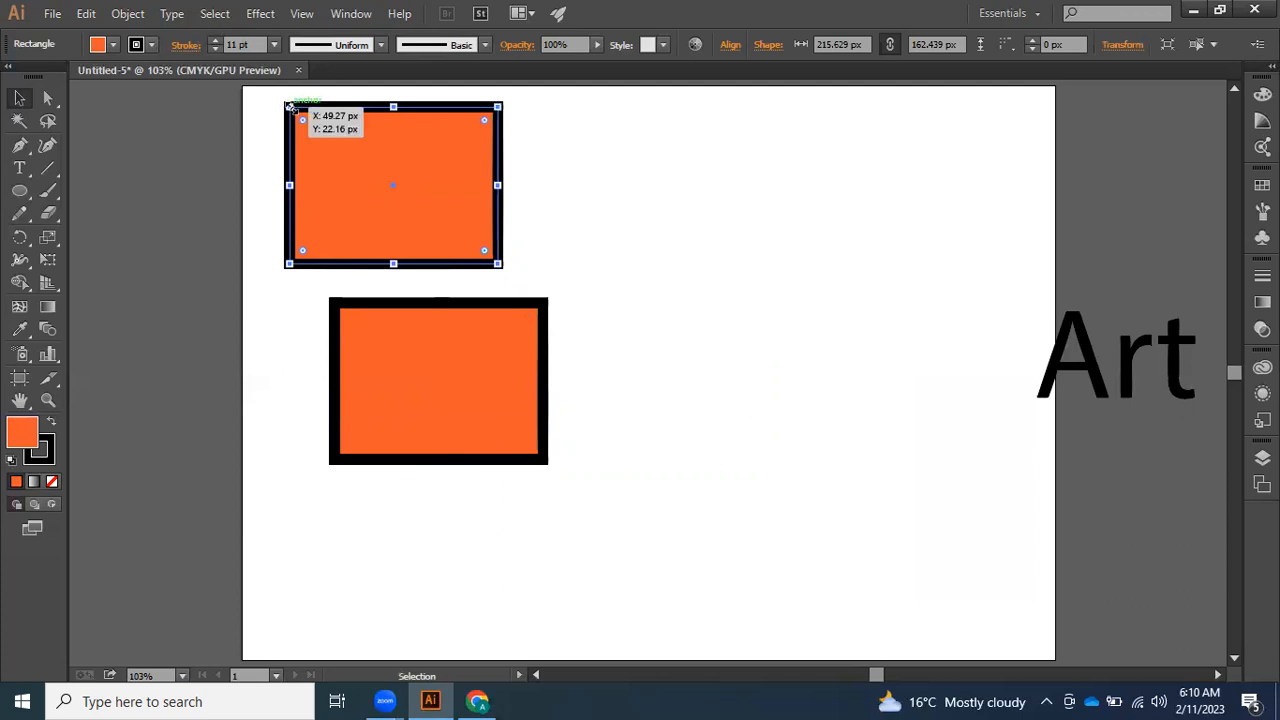
{"action": "left_click", "coordinate": [557, 203]}
{"action": "left_click", "coordinate": [334, 181]}
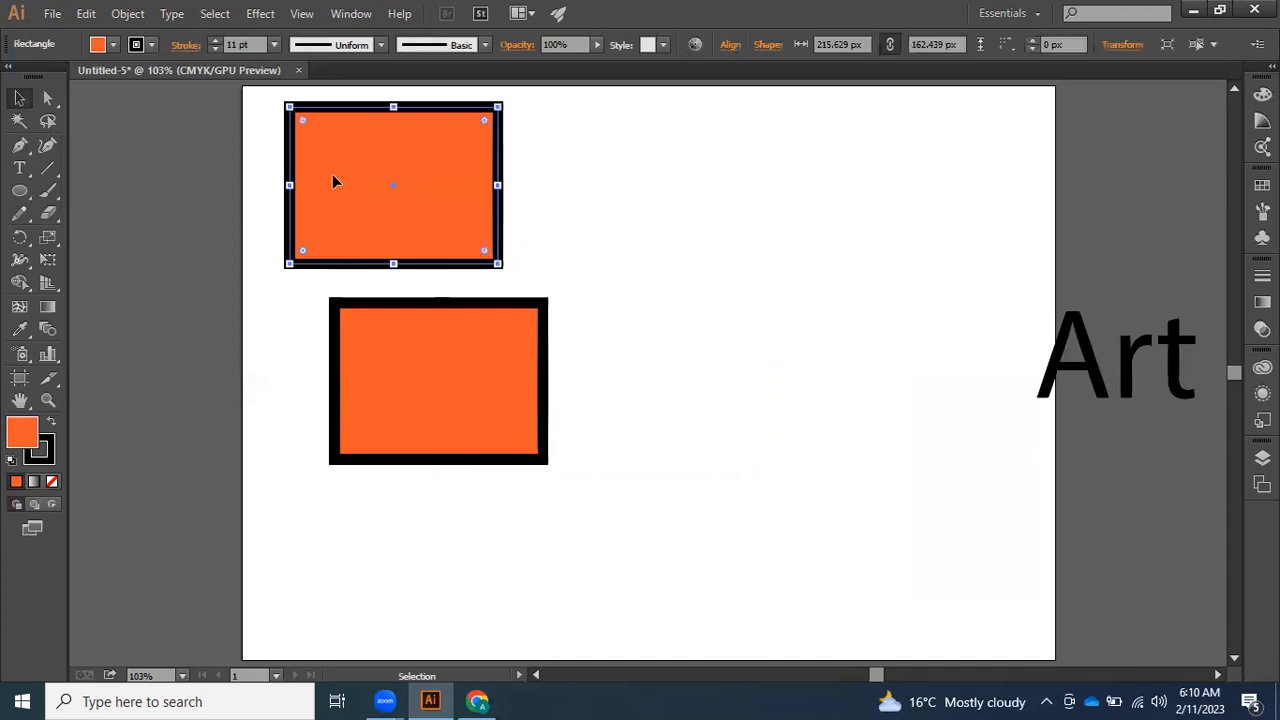
{"action": "key", "text": "a"}
{"action": "key", "text": "v"}
{"action": "key", "text": "ctrl+v"}
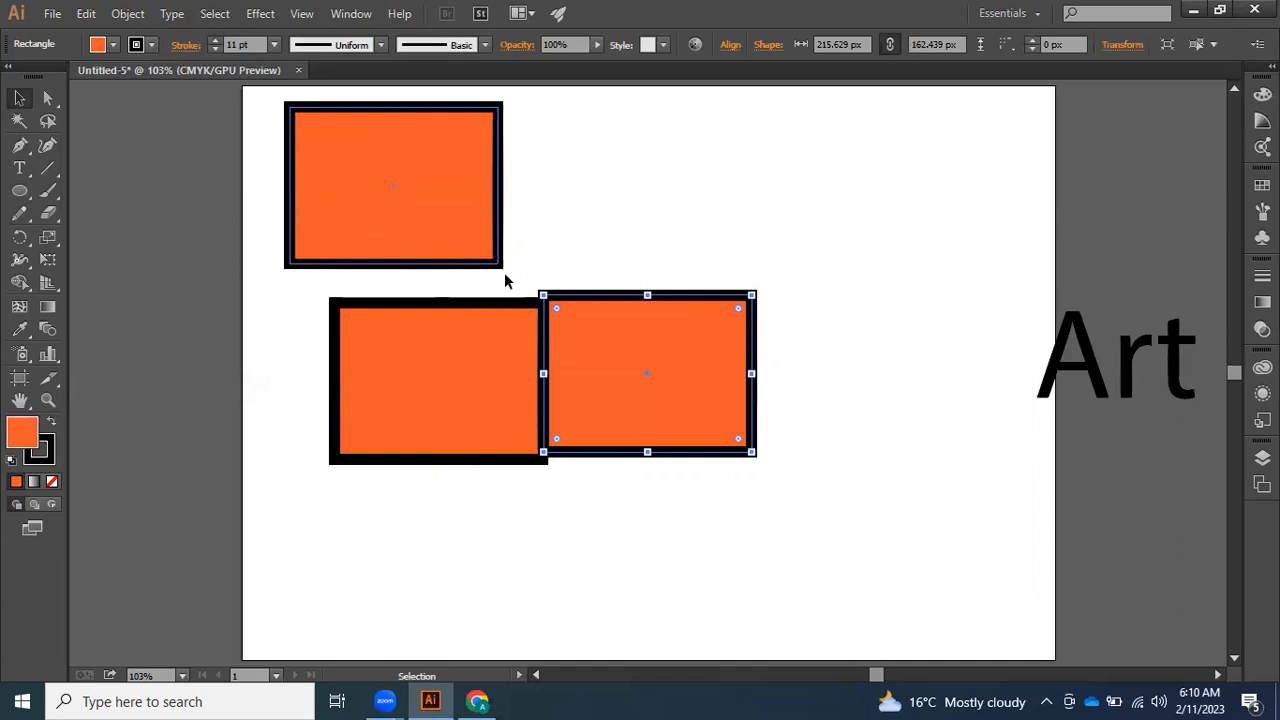
{"action": "left_click_drag", "start_coordinate": [644, 370], "coordinate": [808, 325]}
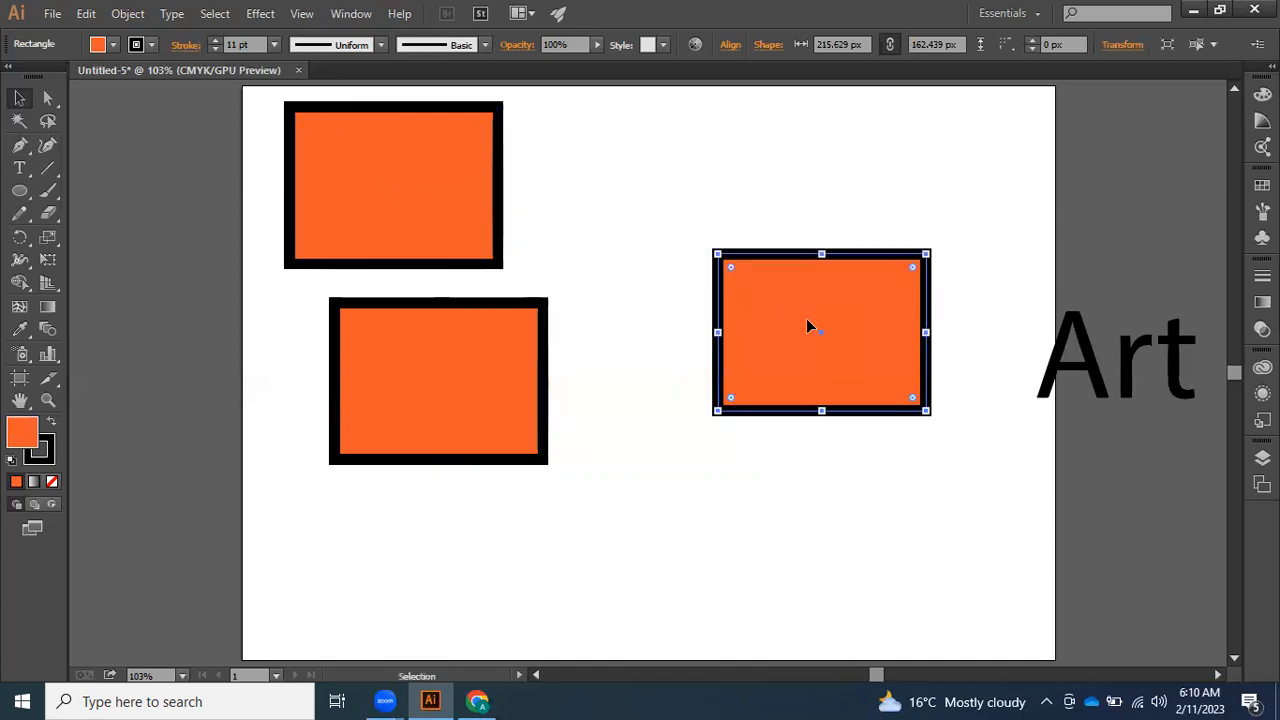
- Paste a copy in front, directly over the original rectangle, and move it alongside the original on its right
{"action": "key", "text": "a"}
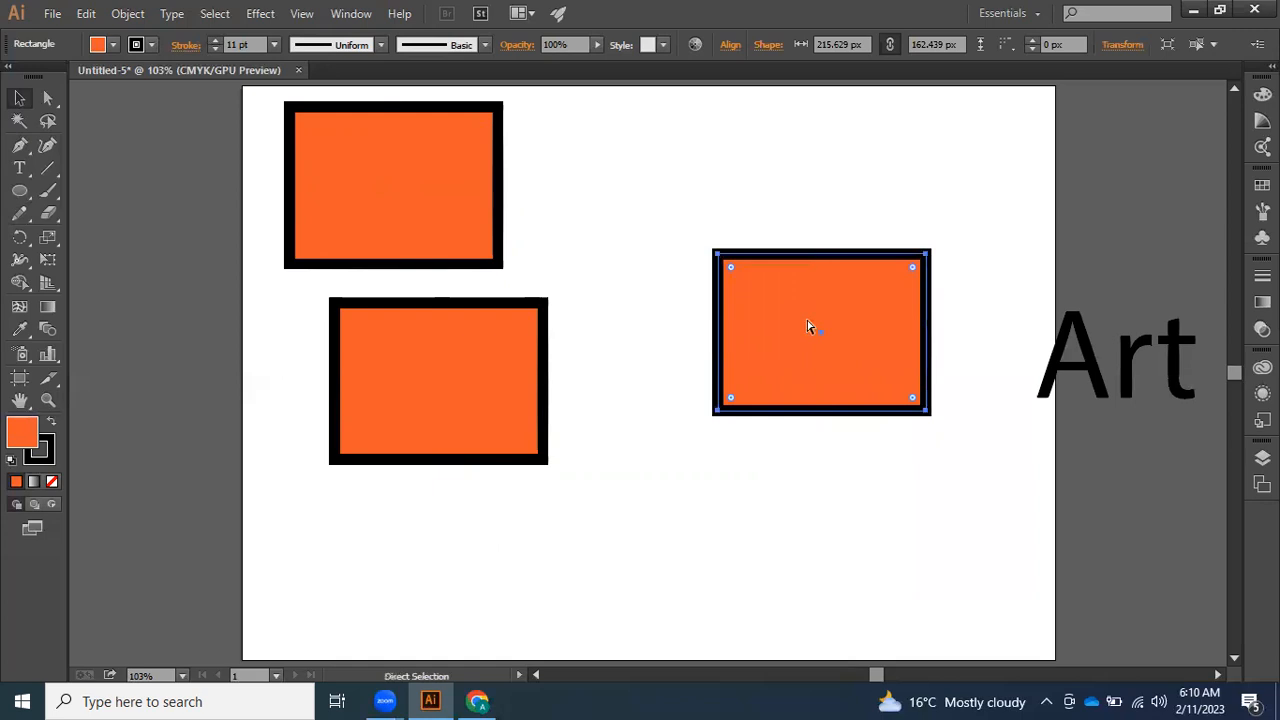
{"action": "key", "text": "ctrl+f"}
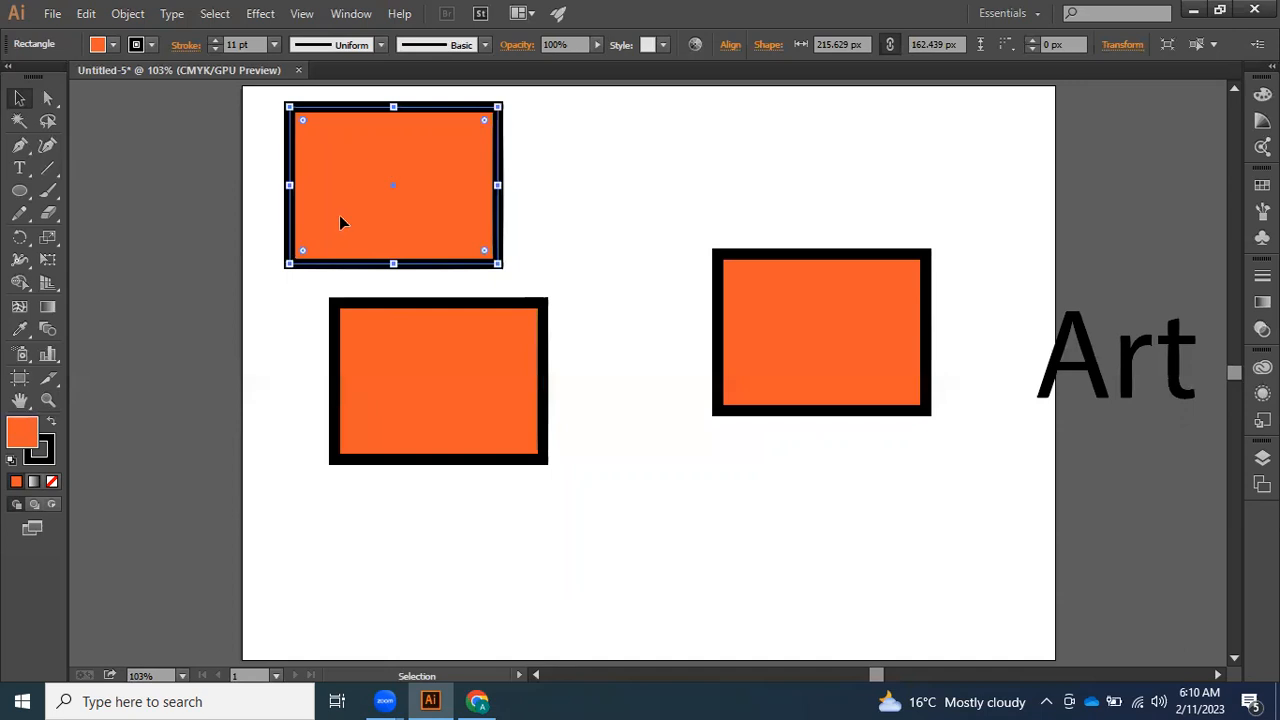
{"action": "left_click_drag", "start_coordinate": [406, 197], "coordinate": [628, 187]}
- Move the right-hand copy to the lower middle of the artboard and the lower copy closer beneath the original, then deselect
{"action": "left_click_drag", "start_coordinate": [840, 351], "coordinate": [674, 467]}
{"action": "left_click_drag", "start_coordinate": [491, 398], "coordinate": [417, 376]}
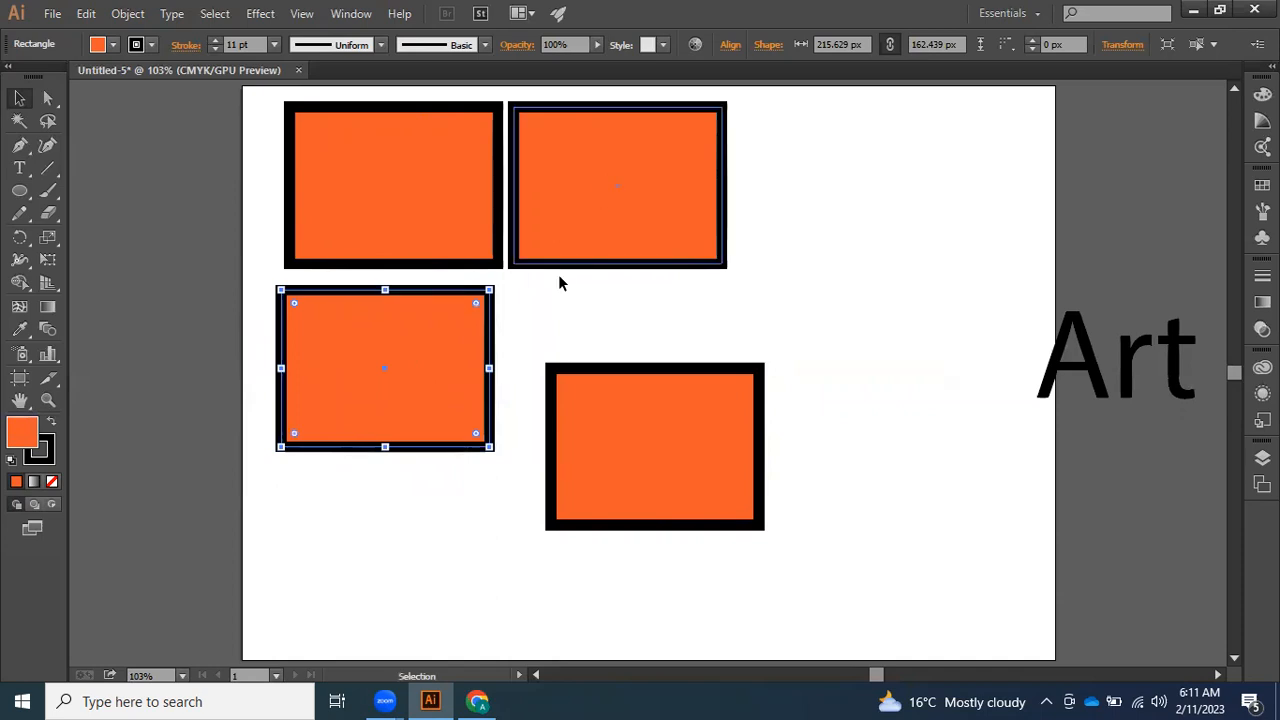
{"action": "left_click", "coordinate": [831, 286]}
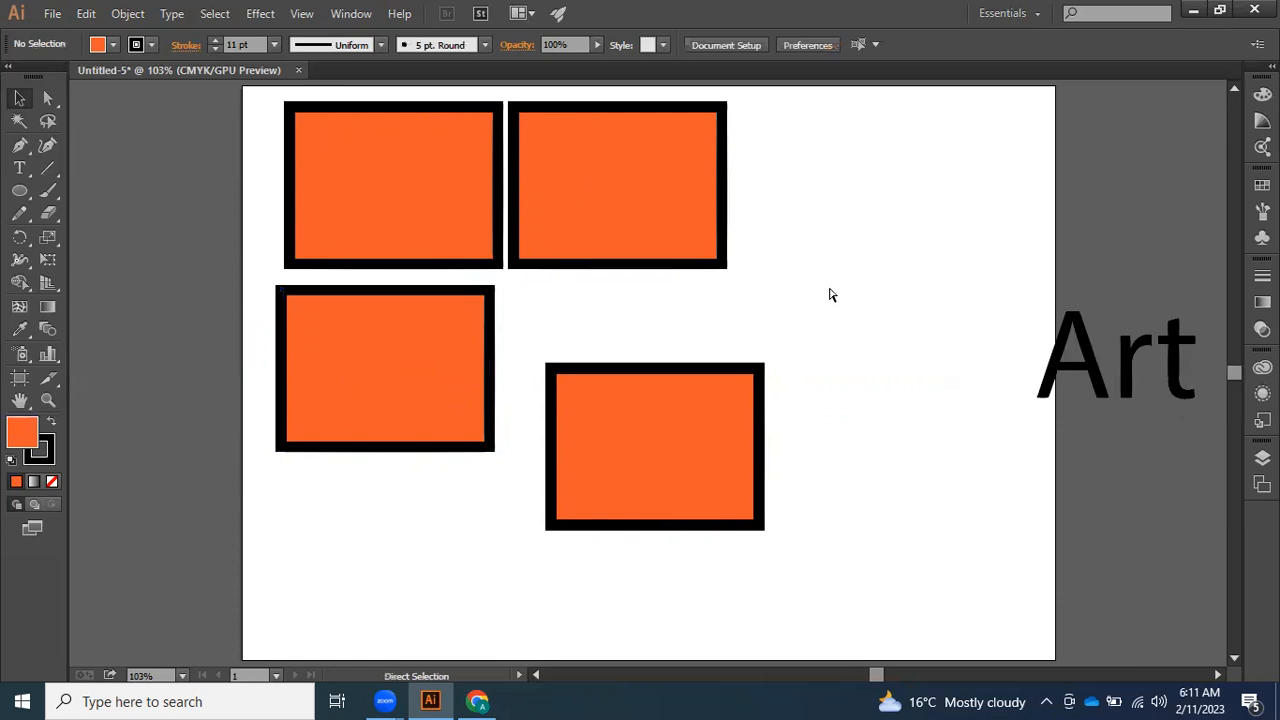
- Paste one copy and move it to the artboard's right edge, then paste another in front of the original and move it right
{"action": "key", "text": "ctrl+v"}
{"action": "left_click", "coordinate": [418, 187]}
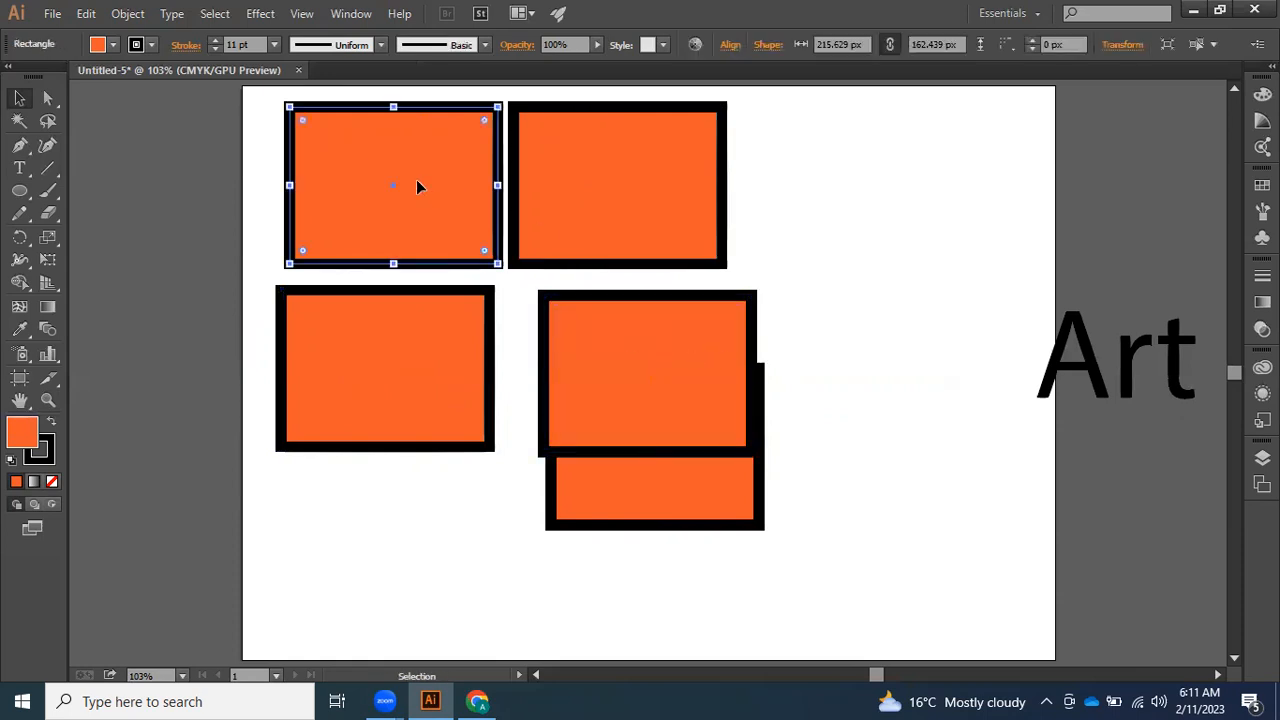
{"action": "left_click_drag", "start_coordinate": [614, 352], "coordinate": [884, 378]}
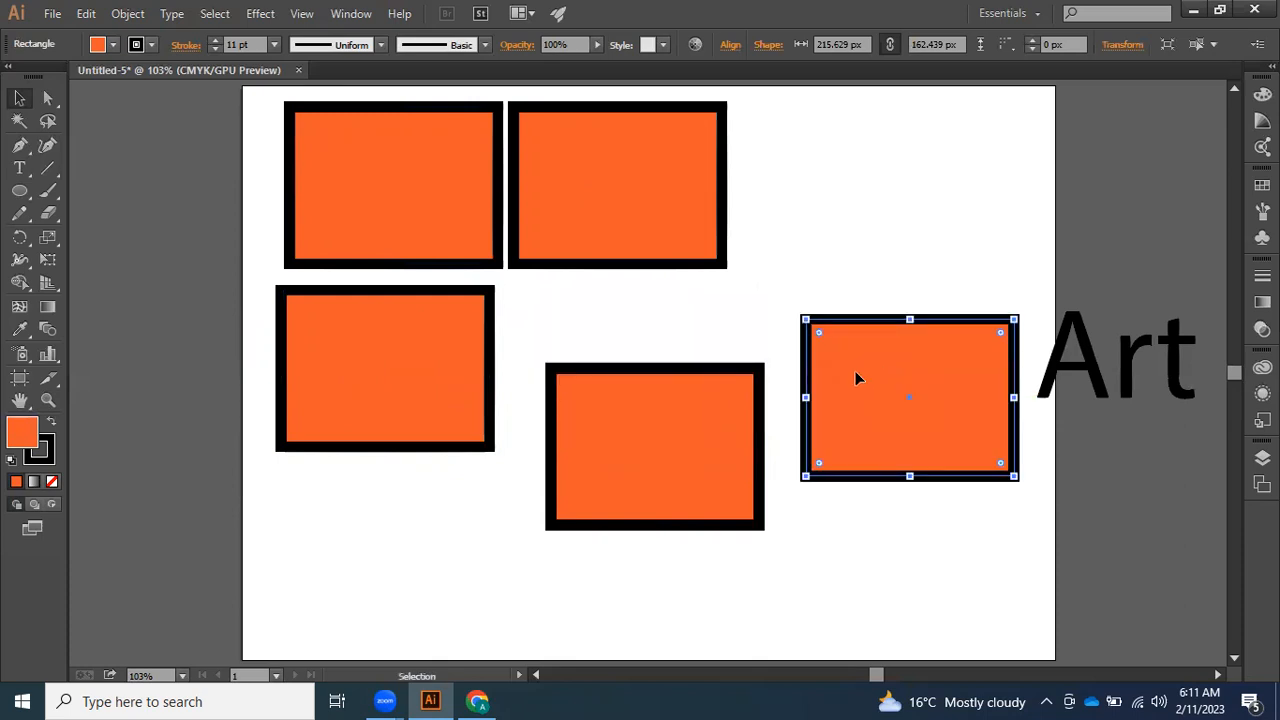
{"action": "key", "text": "ctrl+f"}
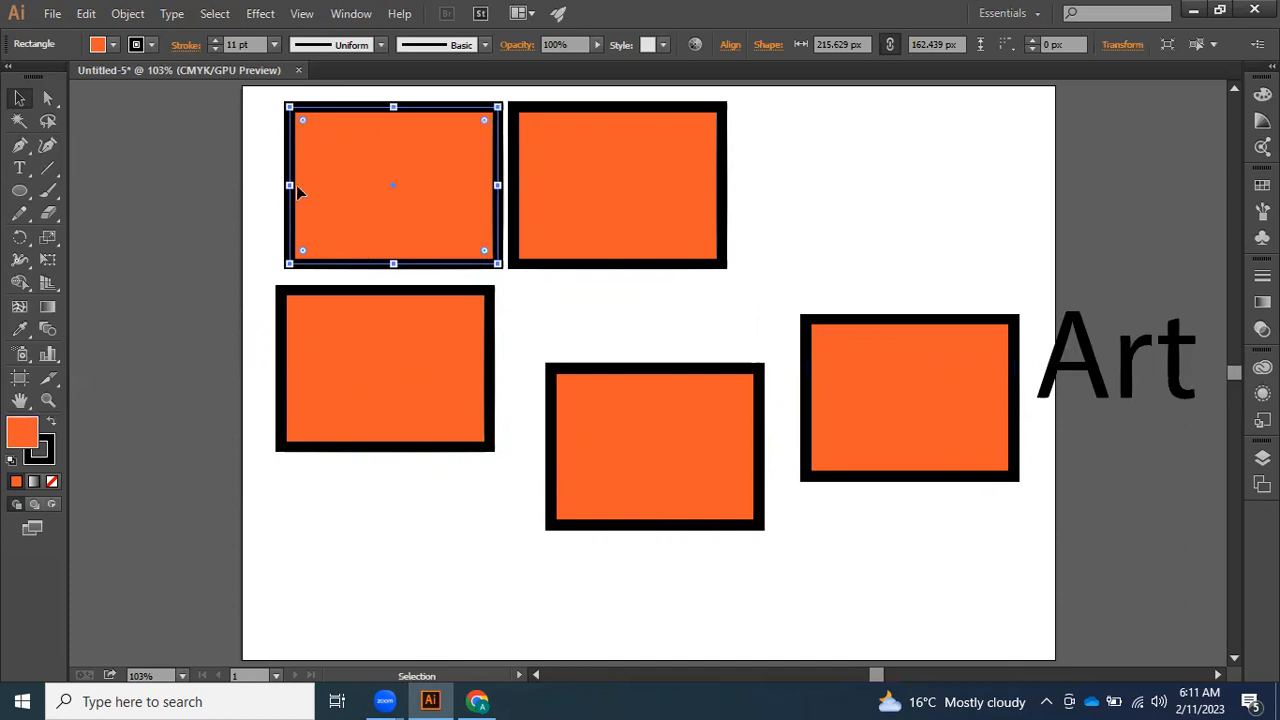
{"action": "left_click_drag", "start_coordinate": [403, 203], "coordinate": [646, 234]}
- Delete all the copied rectangles, keeping only the original in the artboard's upper-left corner
{"action": "left_click_drag", "start_coordinate": [911, 200], "coordinate": [553, 553]}
{"action": "key", "text": "Delete"}
{"action": "left_click", "coordinate": [440, 410]}
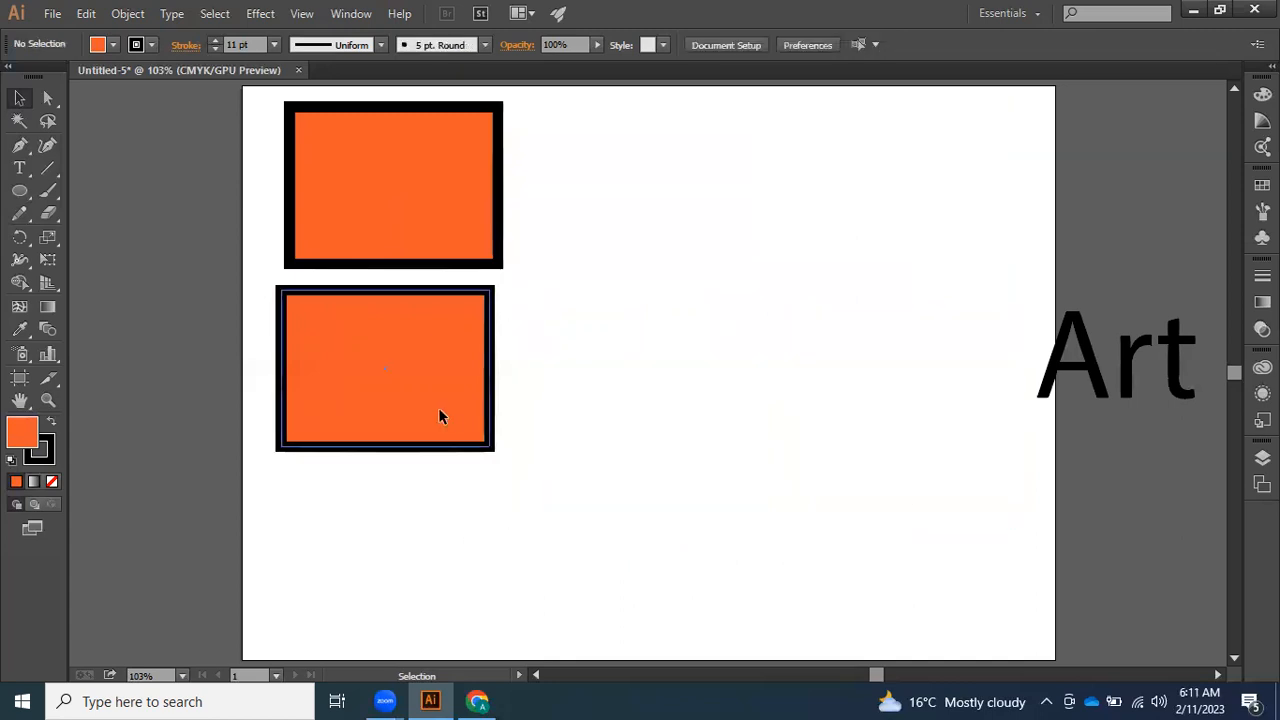
{"action": "key", "text": "Delete"}
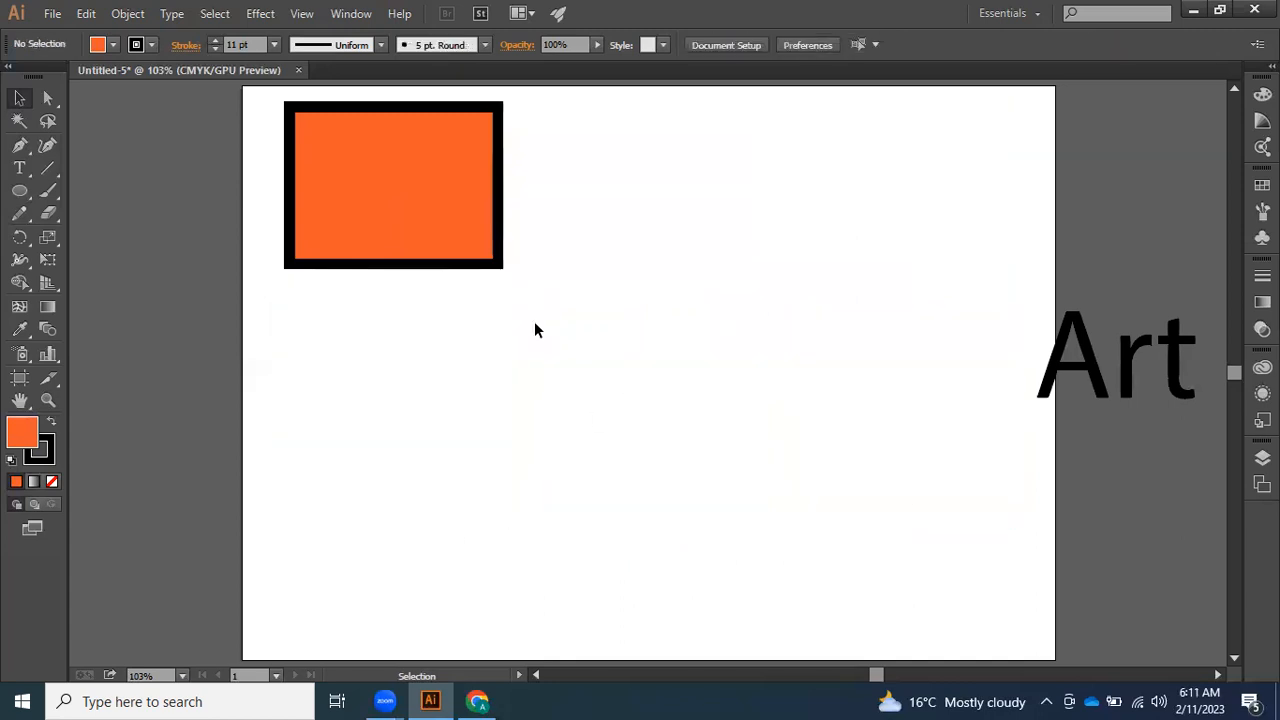
- Duplicate the orange rectangle horizontally to its right, offset about 245 px, keeping the copy level with the original
{"action": "left_click", "coordinate": [431, 213]}
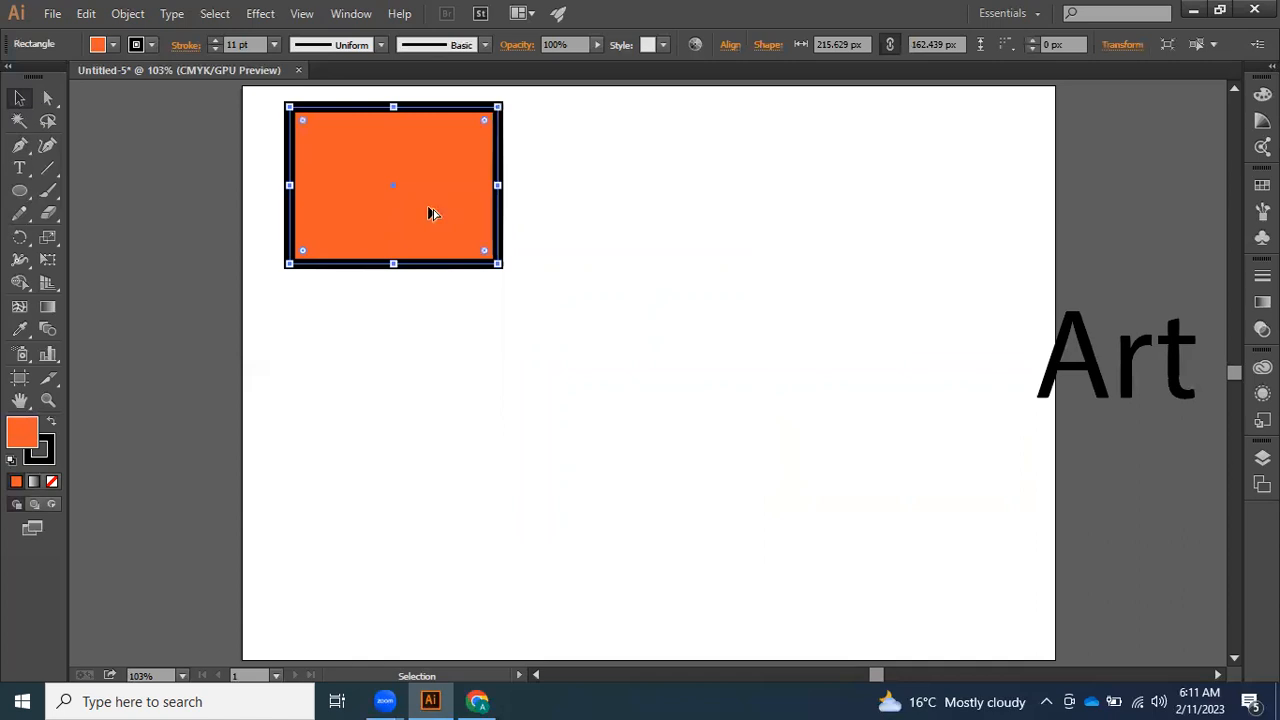
{"action": "left_click_drag", "start_coordinate": [431, 213], "coordinate": [665, 210]}
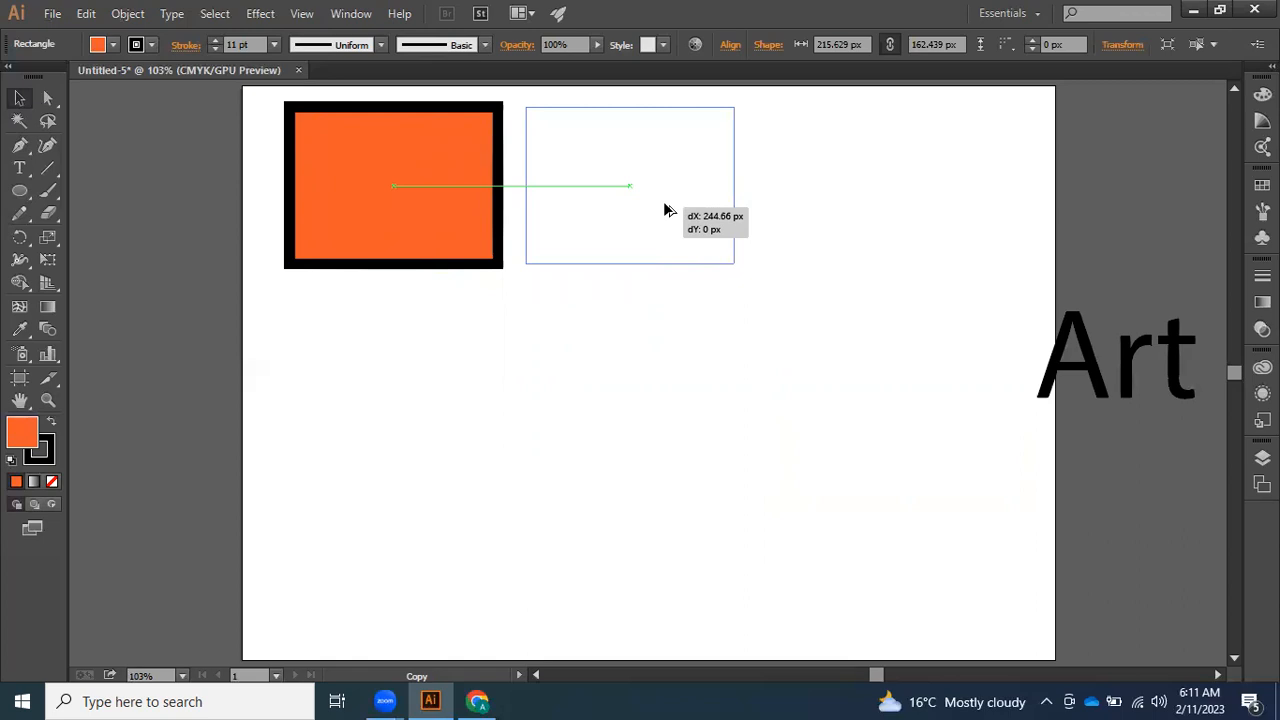
{"action": "left_click_drag", "start_coordinate": [668, 211], "coordinate": [668, 211]}
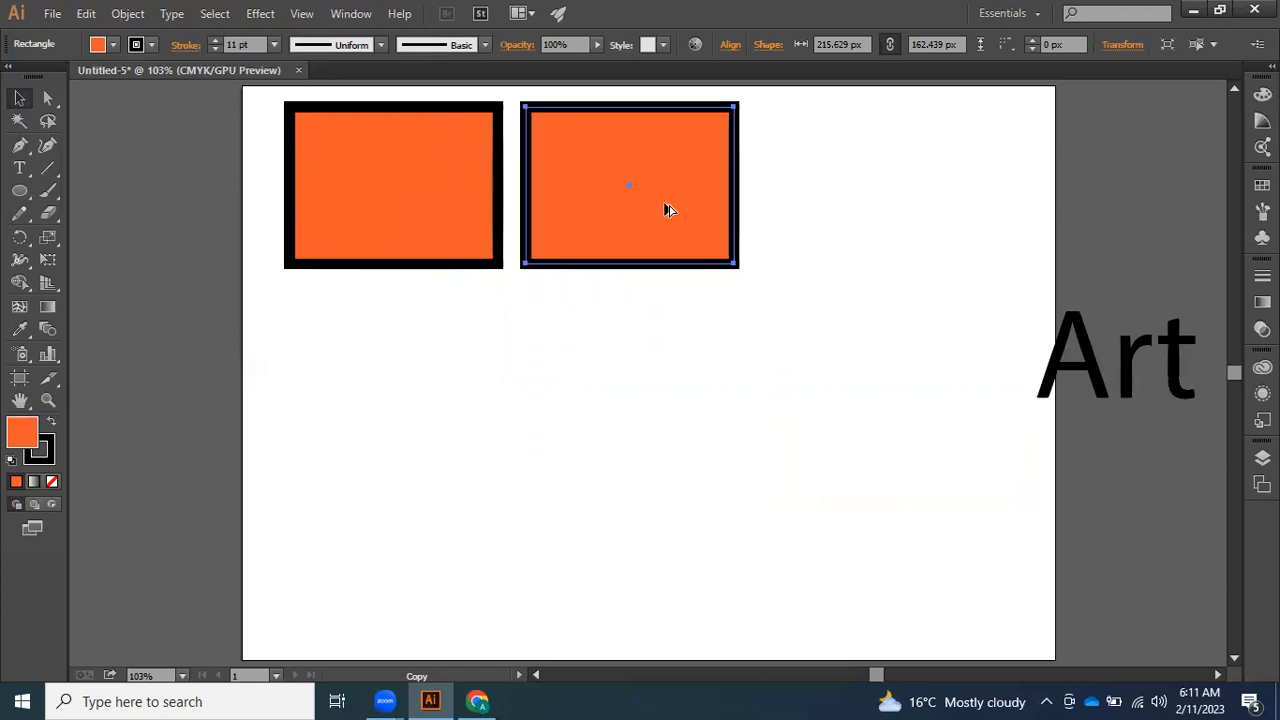
- Select both rectangles together, clear the selection, then select the original alone and remove it from the selection
{"action": "left_click_drag", "start_coordinate": [583, 321], "coordinate": [423, 204]}
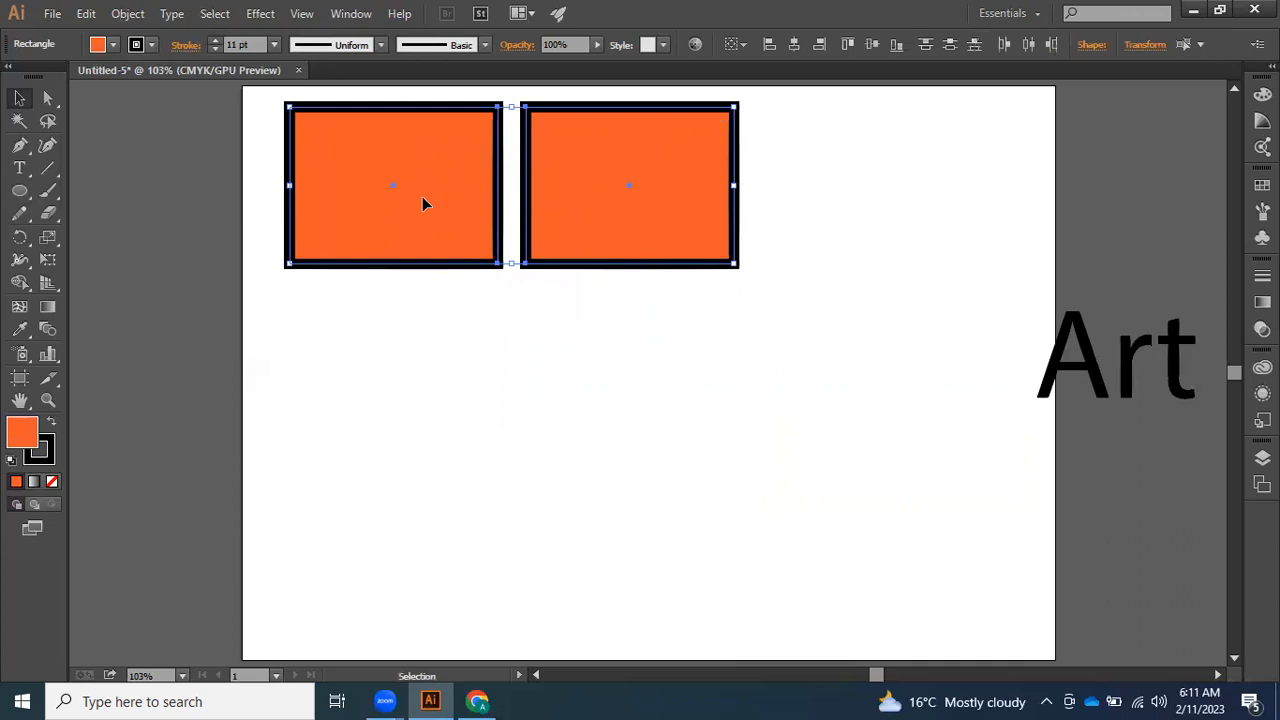
{"action": "left_click", "coordinate": [506, 425]}
{"action": "left_click", "coordinate": [417, 245]}
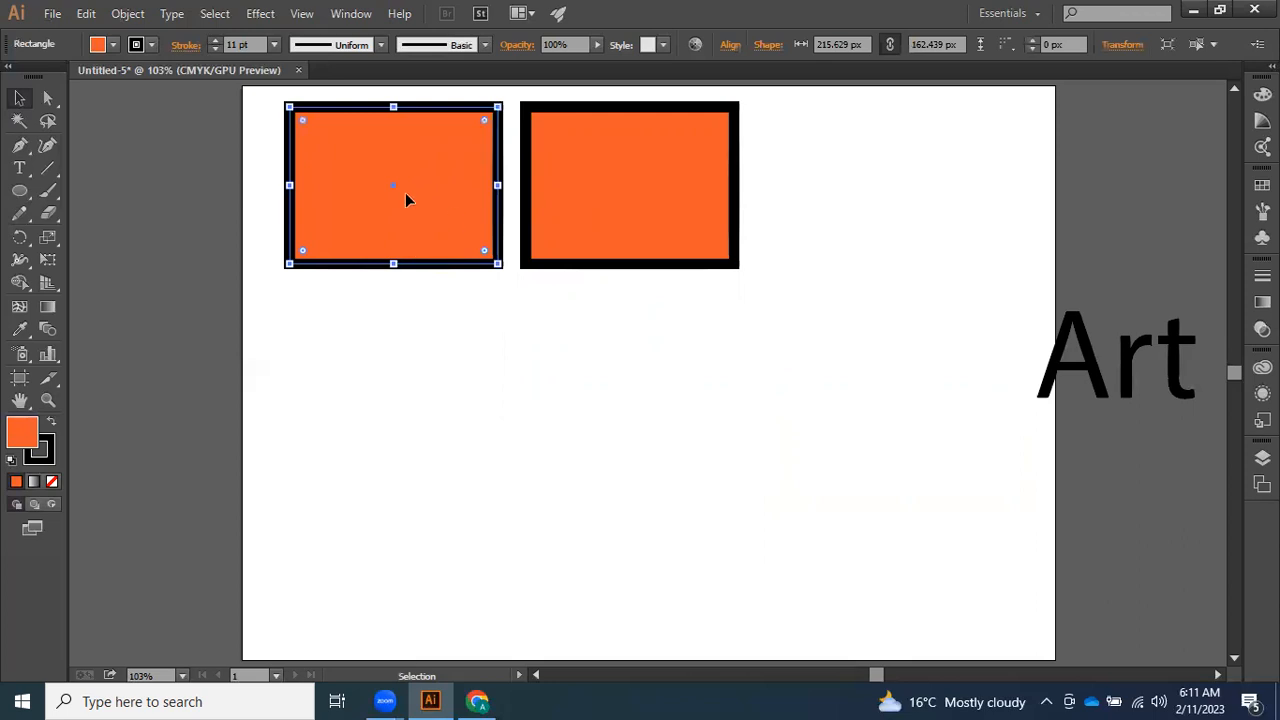
{"action": "key", "text": "shift"}
{"action": "left_click", "coordinate": [405, 200], "text": "shift"}
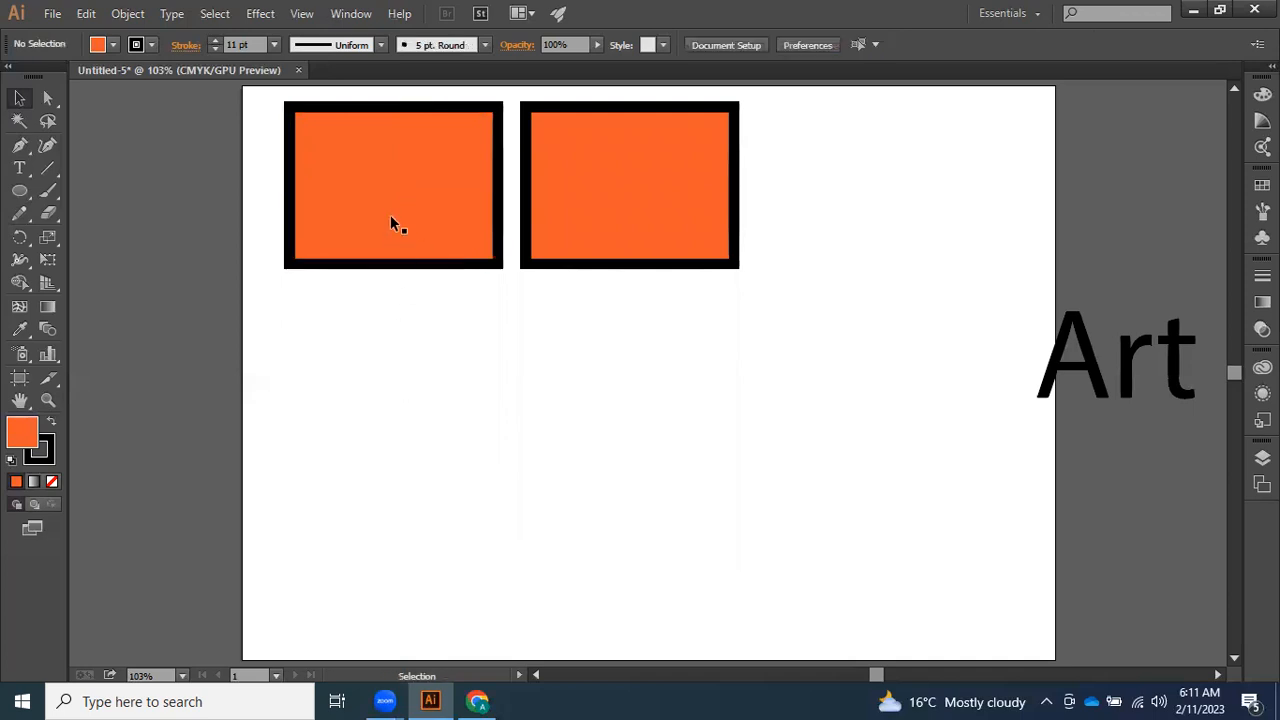
- Duplicate the original rectangle directly below itself, leaving a narrow gap, and deselect the copy
{"action": "left_click_drag", "start_coordinate": [392, 254], "coordinate": [395, 394]}
{"action": "key", "text": "alt"}
{"action": "key", "text": "shift"}
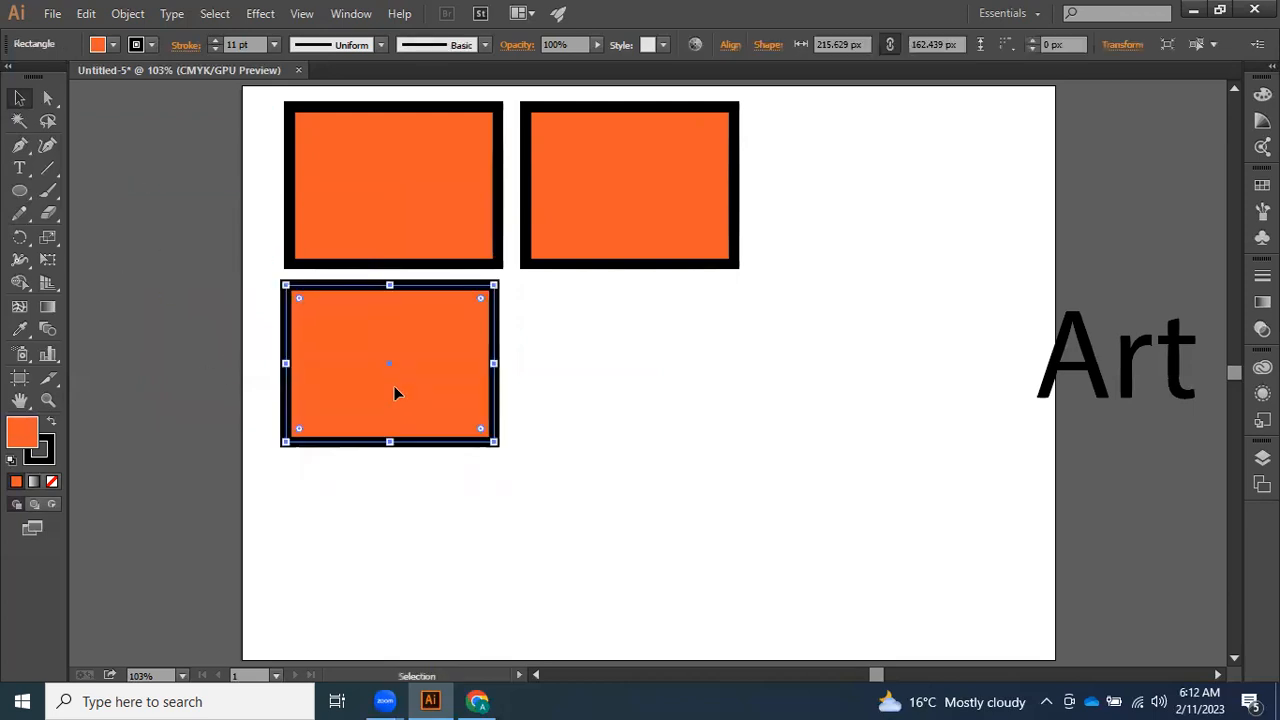
{"action": "left_click", "coordinate": [647, 350]}
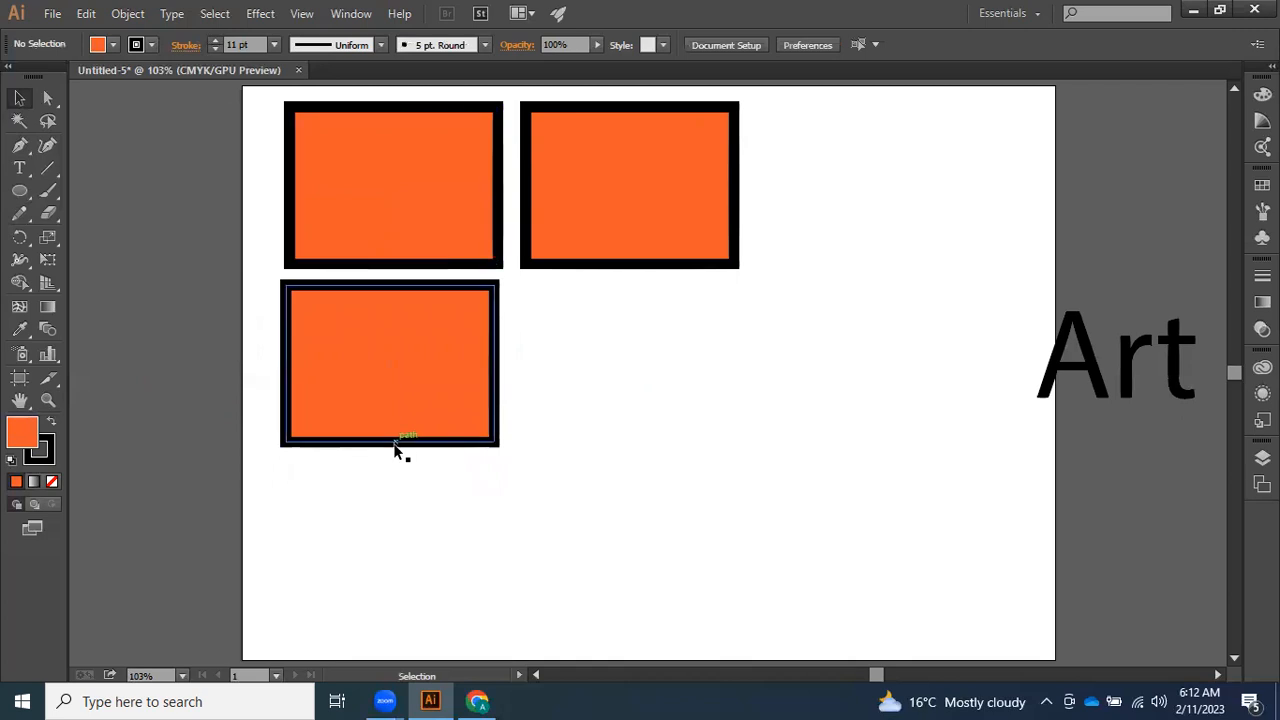
- Select all three orange rectangles on the artboard and delete them
{"action": "key", "text": "ctrl"}
{"action": "scroll", "coordinate": [397, 447], "scroll_direction": "down", "scroll_amount": 2}
{"action": "scroll", "coordinate": [397, 449], "scroll_direction": "up", "scroll_amount": 5}
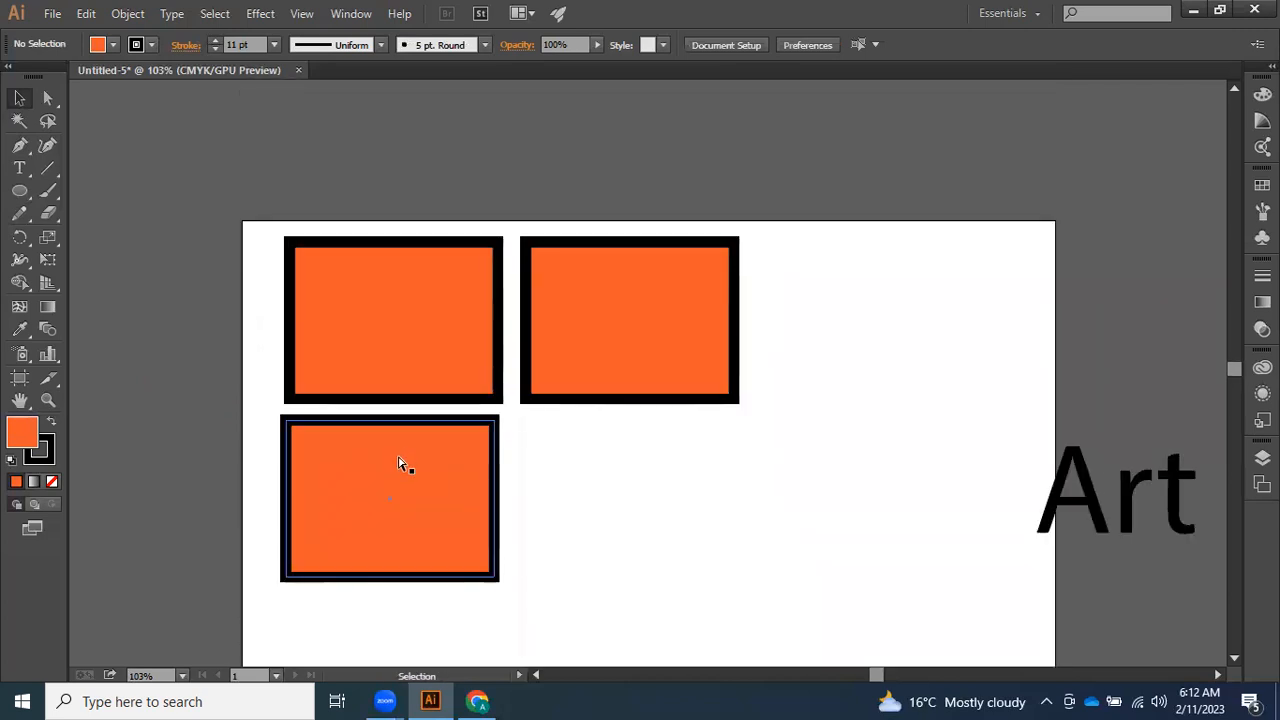
{"action": "left_click_drag", "start_coordinate": [363, 177], "coordinate": [616, 590]}
{"action": "key", "text": "Delete"}
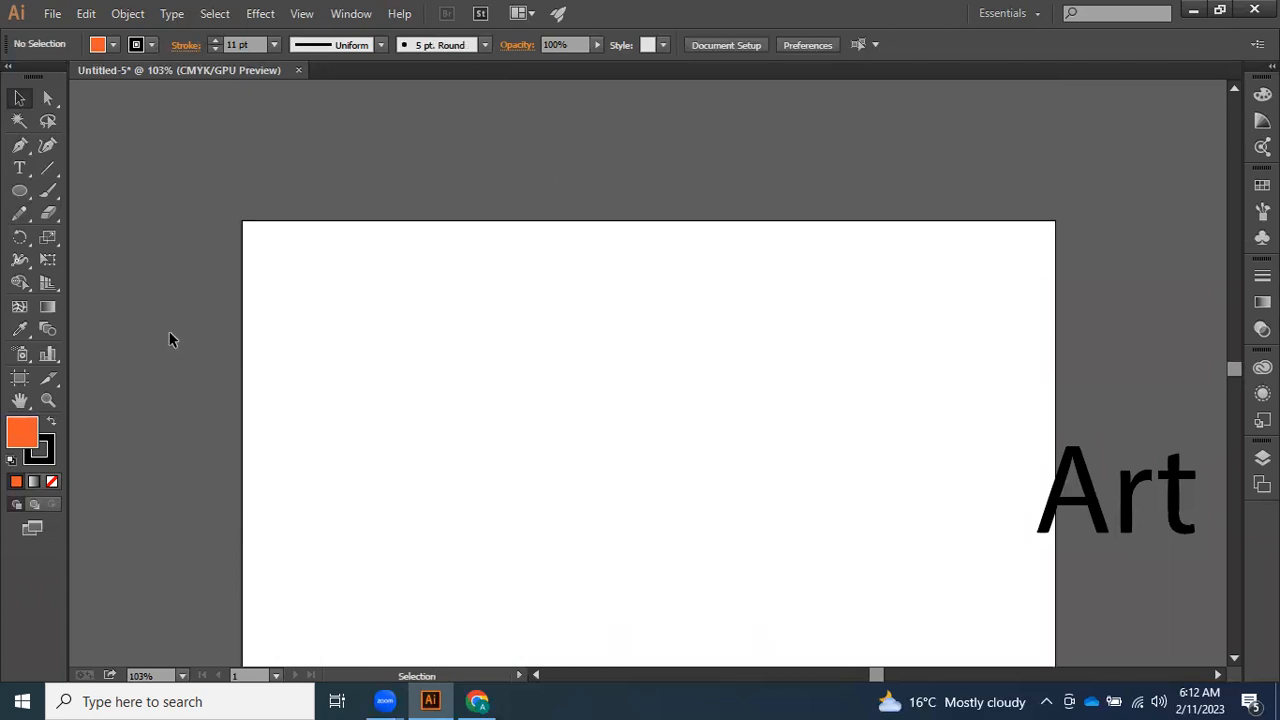
- Draw a rectangle about 119 × 93 px in the artboard's upper-left area and reduce its stroke to 0 pt
{"action": "left_click_drag", "start_coordinate": [20, 191], "coordinate": [86, 200]}
{"action": "mouse_move", "coordinate": [306, 266]}
{"action": "left_mouse_down"}
{"action": "mouse_move", "coordinate": [386, 354]}
{"action": "mouse_move", "coordinate": [421, 356]}
{"action": "left_mouse_up"}
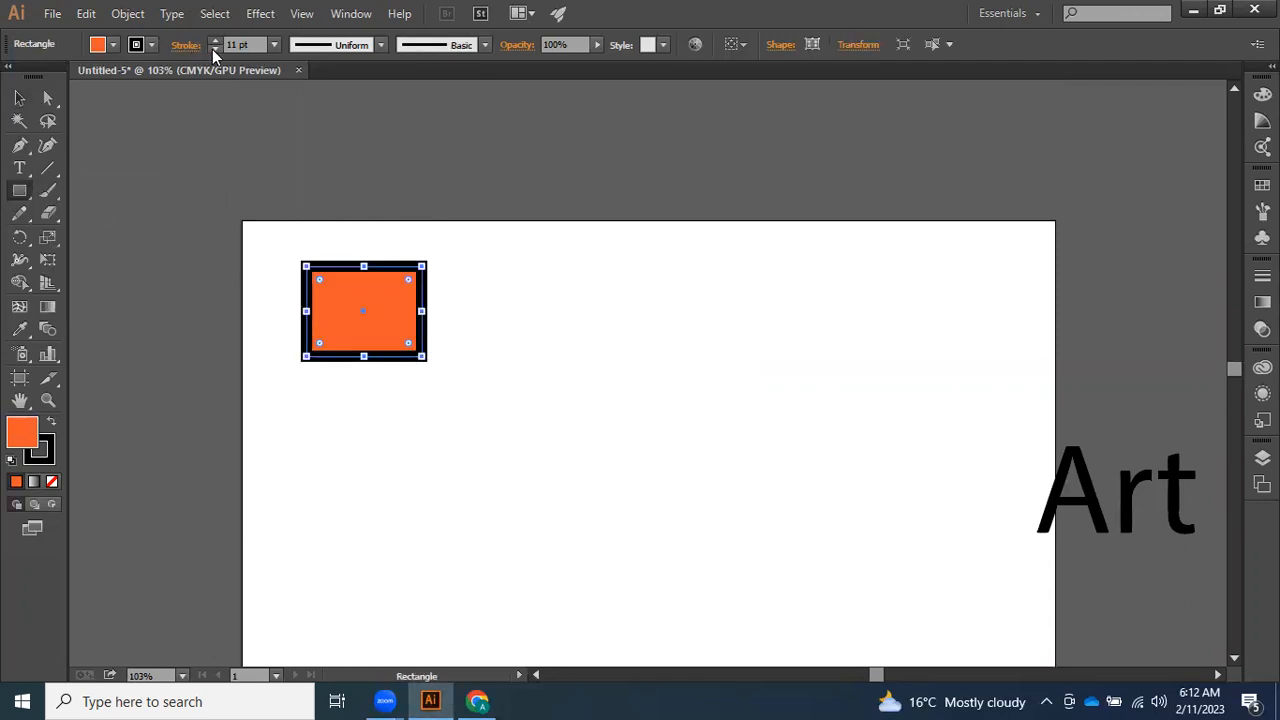
{"action": "left_click_drag", "start_coordinate": [214, 49], "coordinate": [214, 49]}
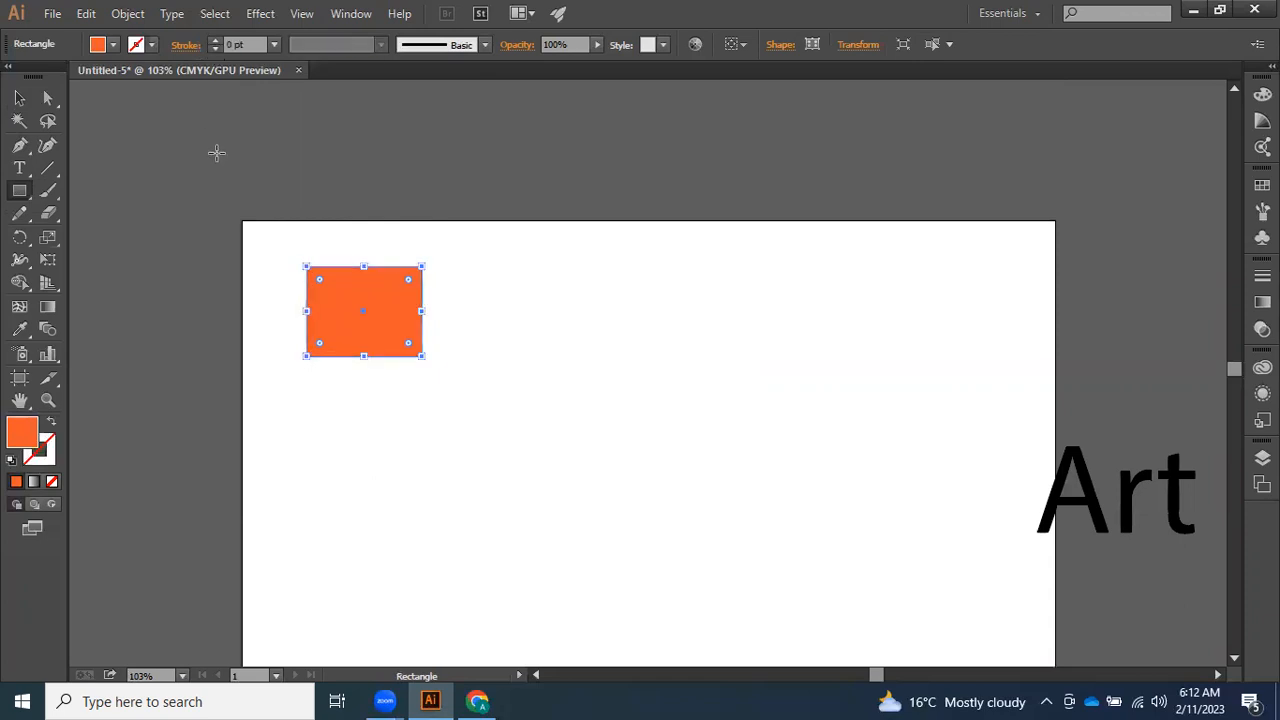
{"action": "left_click", "coordinate": [332, 340]}
{"action": "key", "text": "Escape"}
- Select the new rectangle with the Selection tool and change its fill colour to black
{"action": "key", "text": "v"}
{"action": "left_click", "coordinate": [437, 331]}
{"action": "left_click", "coordinate": [400, 334]}
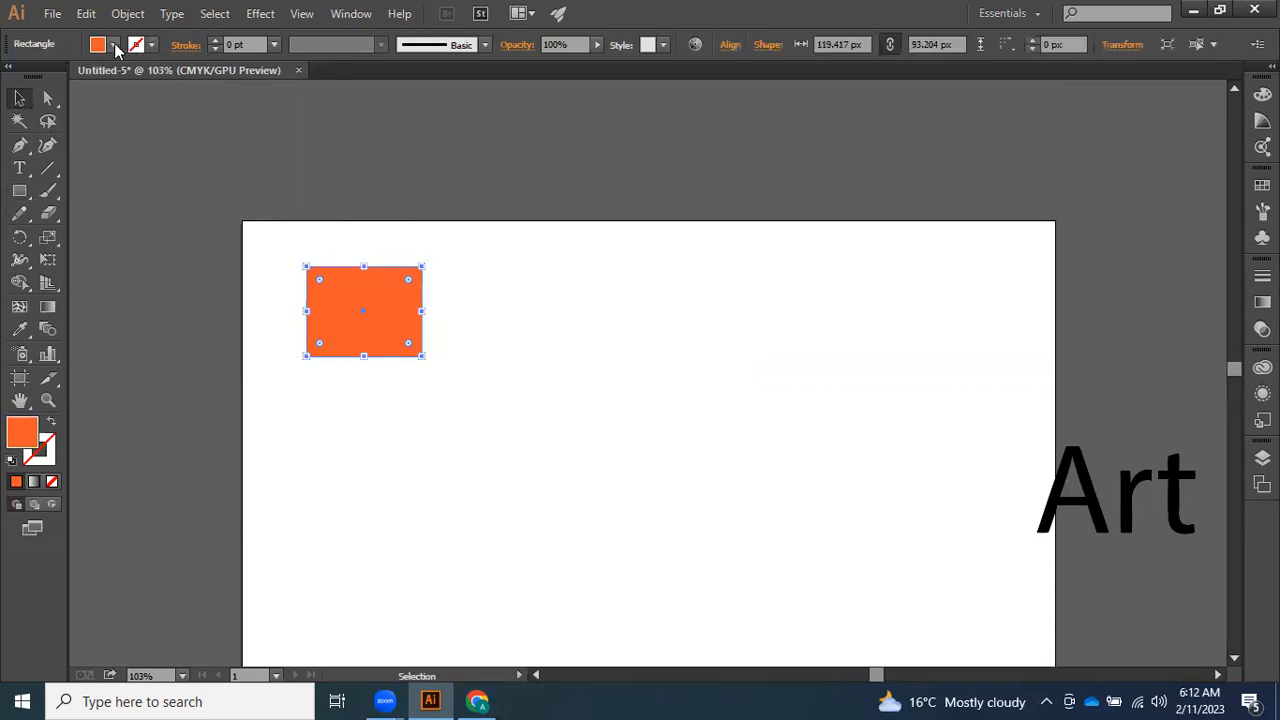
{"action": "left_click", "coordinate": [113, 44]}
{"action": "left_click", "coordinate": [52, 77]}
{"action": "left_click", "coordinate": [112, 198]}
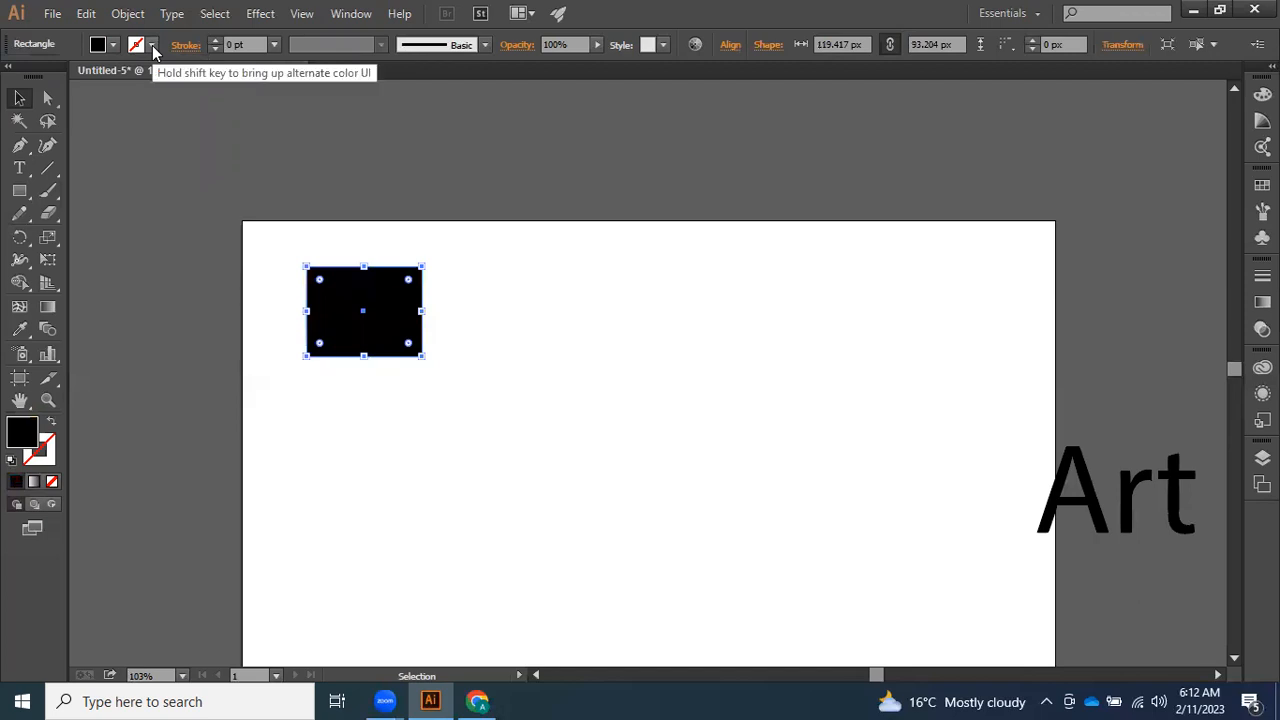
- Reselect the black rectangle, swap its fill and stroke so only a black outline remains, and deselect it
{"action": "left_click", "coordinate": [434, 380]}
{"action": "left_click", "coordinate": [380, 334]}
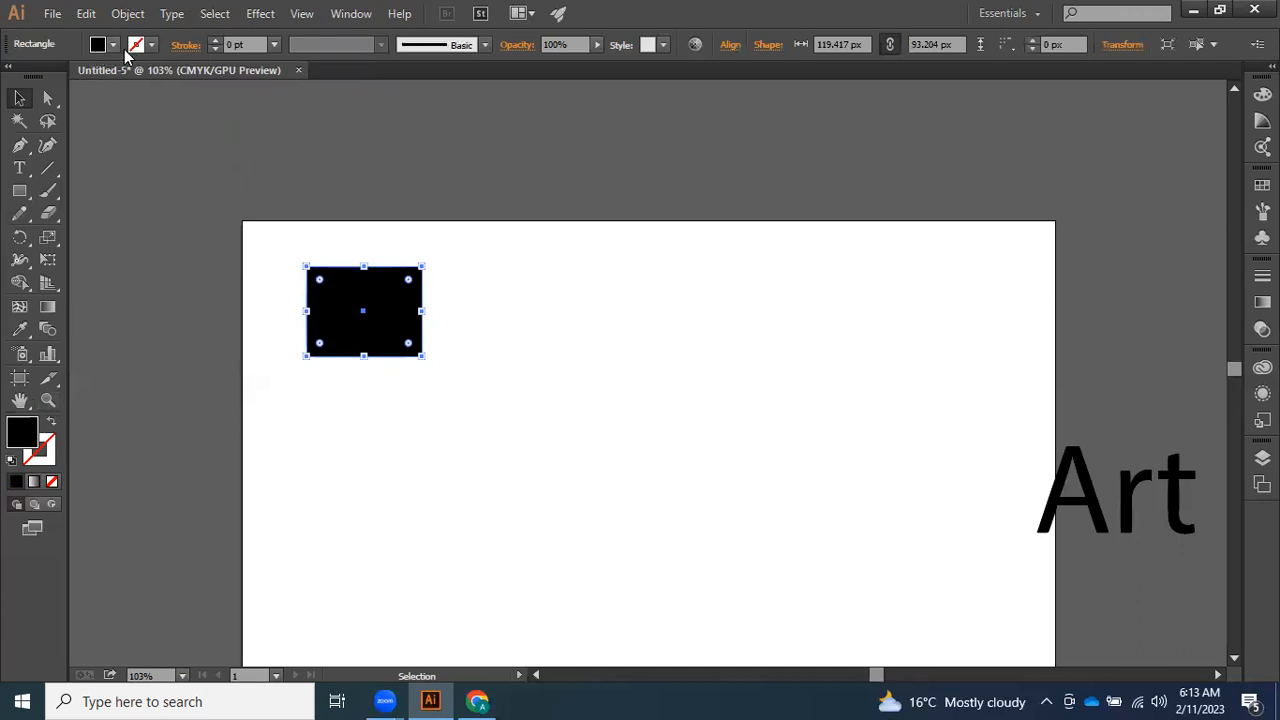
{"action": "left_click", "coordinate": [50, 426]}
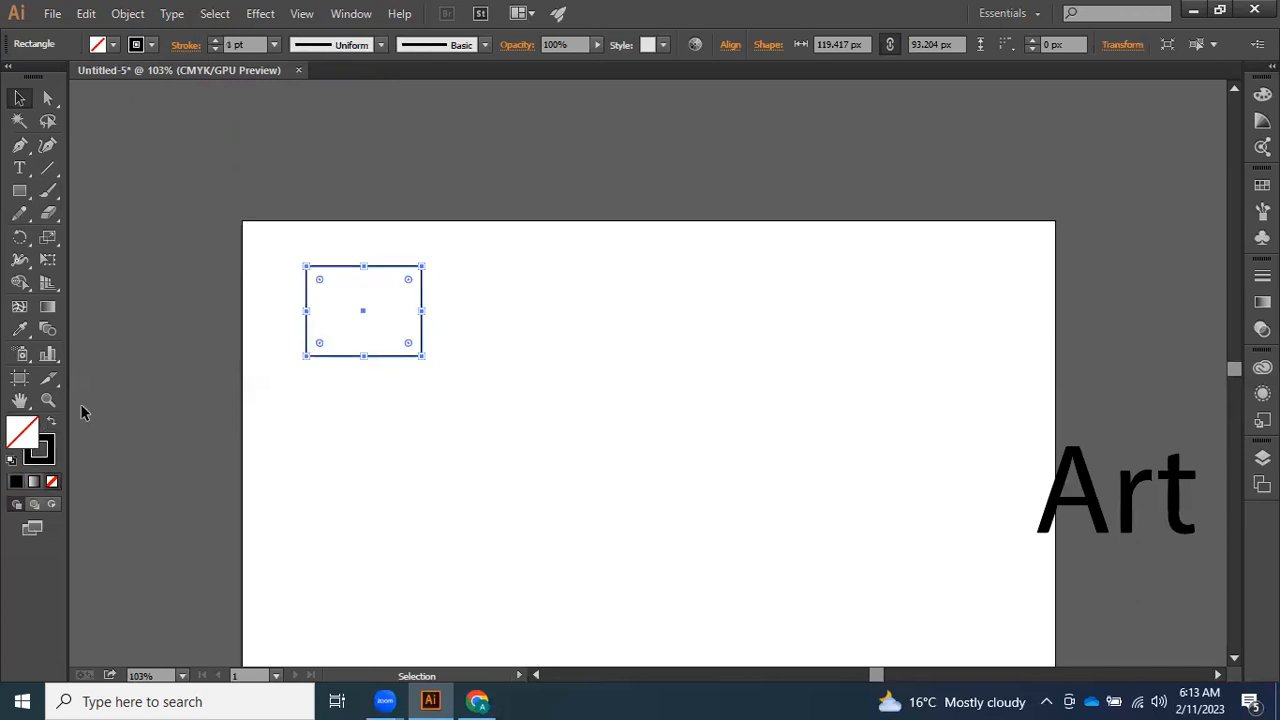
{"action": "left_click", "coordinate": [376, 508]}
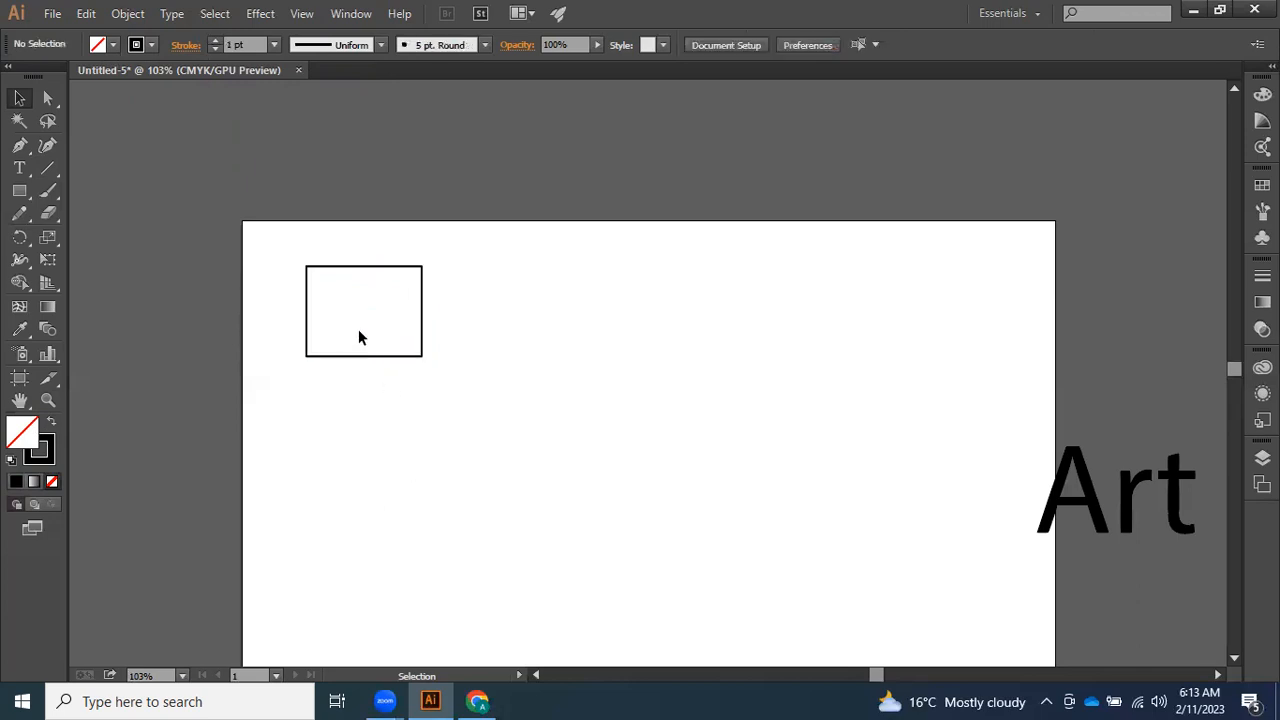
- Copy the outlined rectangle beside itself with a small gap and repeat the duplication to form a row of six rectangles
{"action": "left_click", "coordinate": [308, 313]}
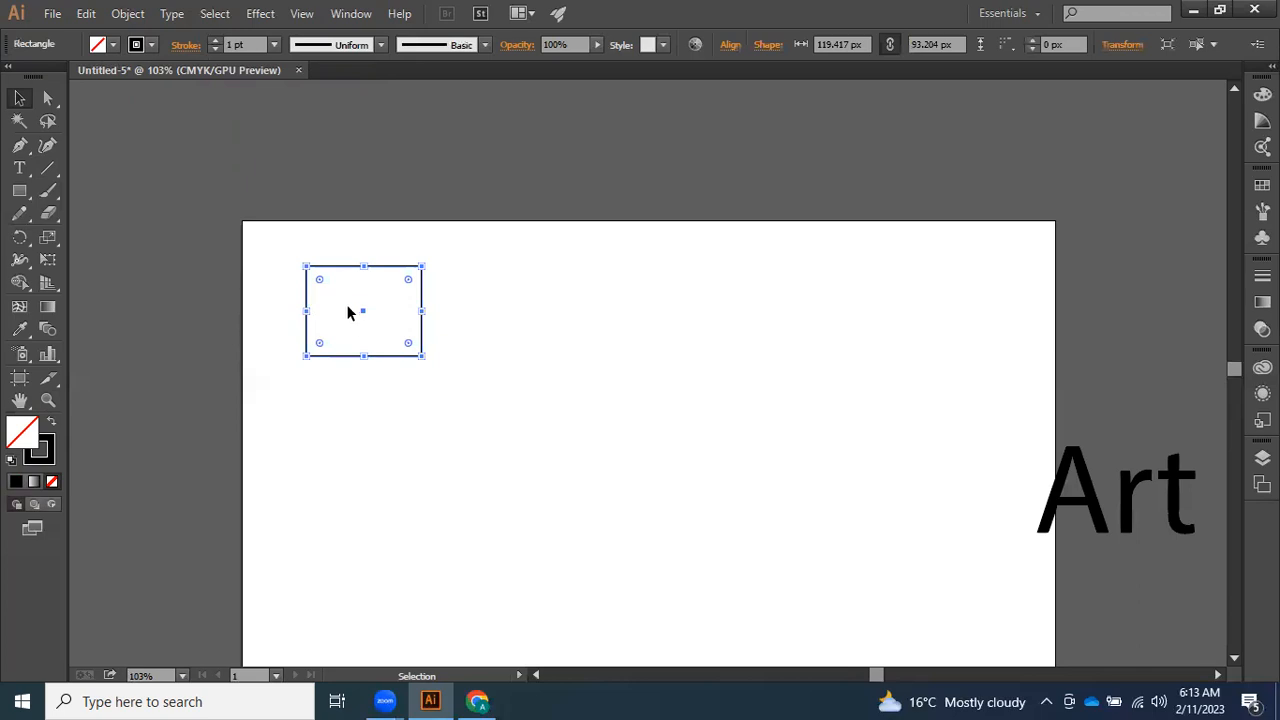
{"action": "left_click_drag", "start_coordinate": [349, 306], "coordinate": [491, 329]}
{"action": "left_click_drag", "start_coordinate": [365, 315], "coordinate": [492, 318]}
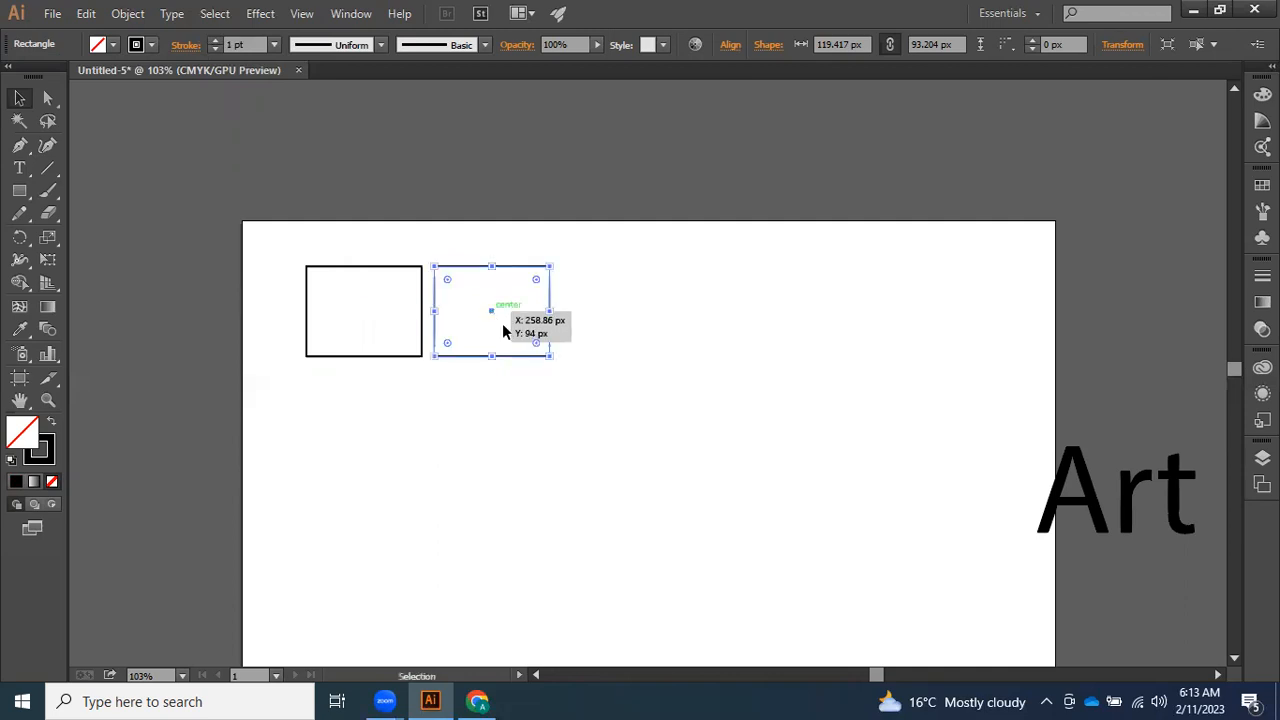
{"action": "key", "text": "ctrl+d"}
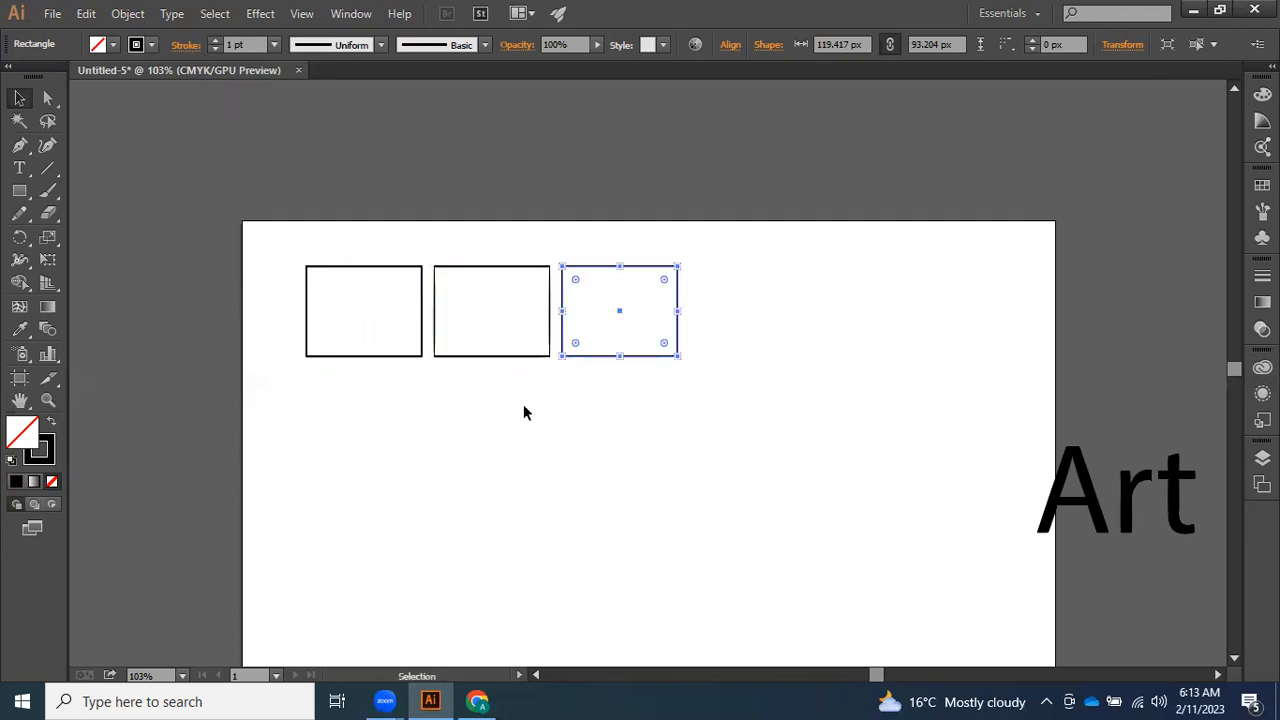
{"action": "key", "text": "ctrl+d"}
{"action": "key", "text": "ctrl+d"}
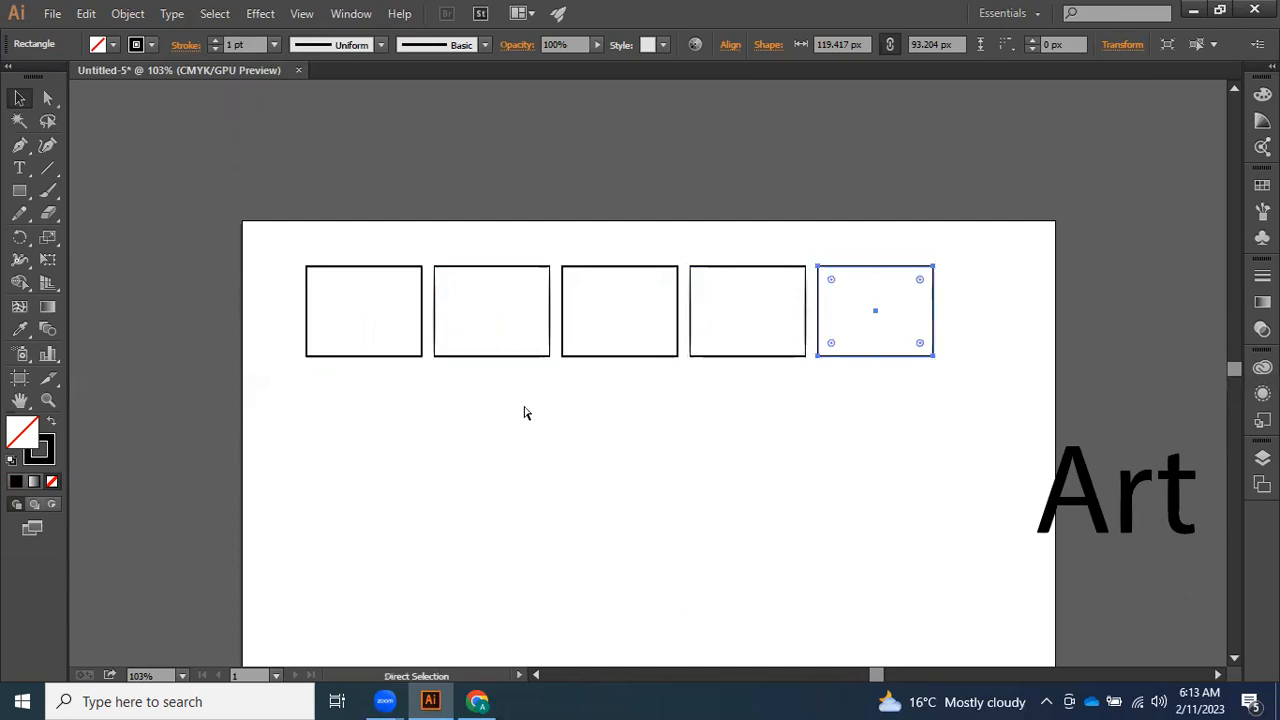
{"action": "key", "text": "ctrl+d"}
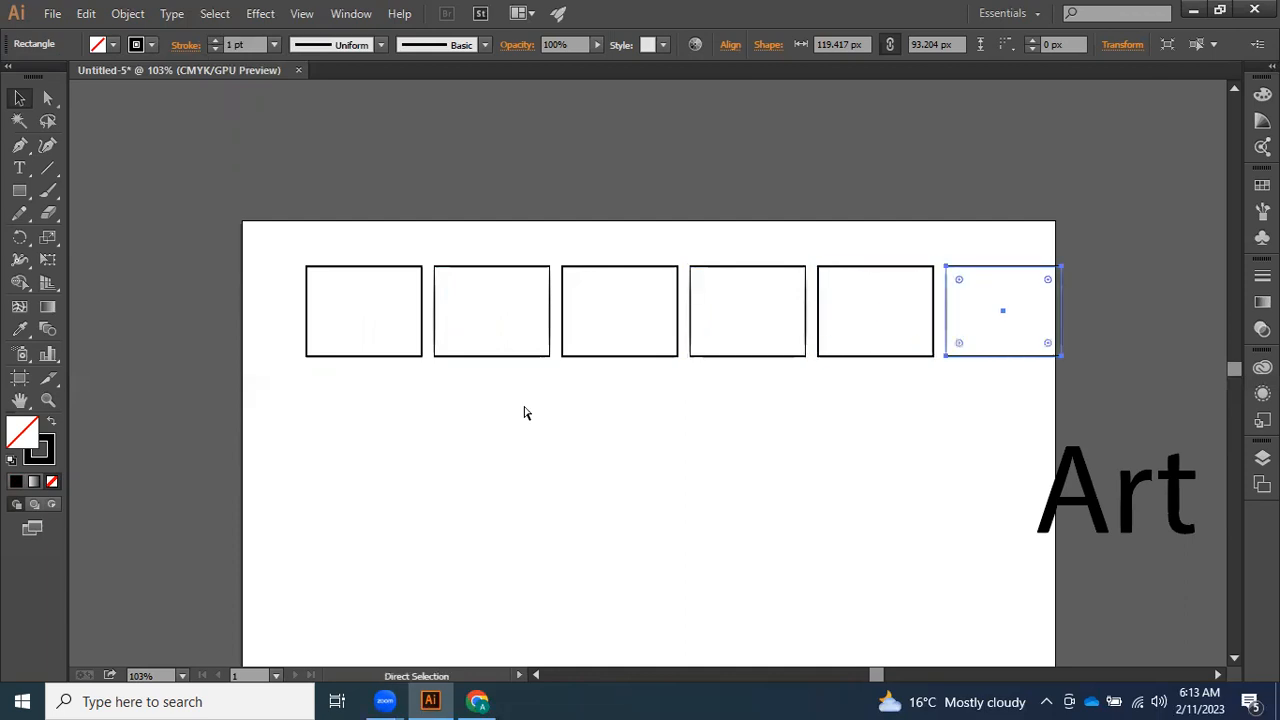
- Select all six rectangles, shift the row left to fit inside the artboard with even side margins, and deselect it
{"action": "left_click_drag", "start_coordinate": [366, 206], "coordinate": [1027, 323]}
{"action": "left_click", "coordinate": [975, 335]}
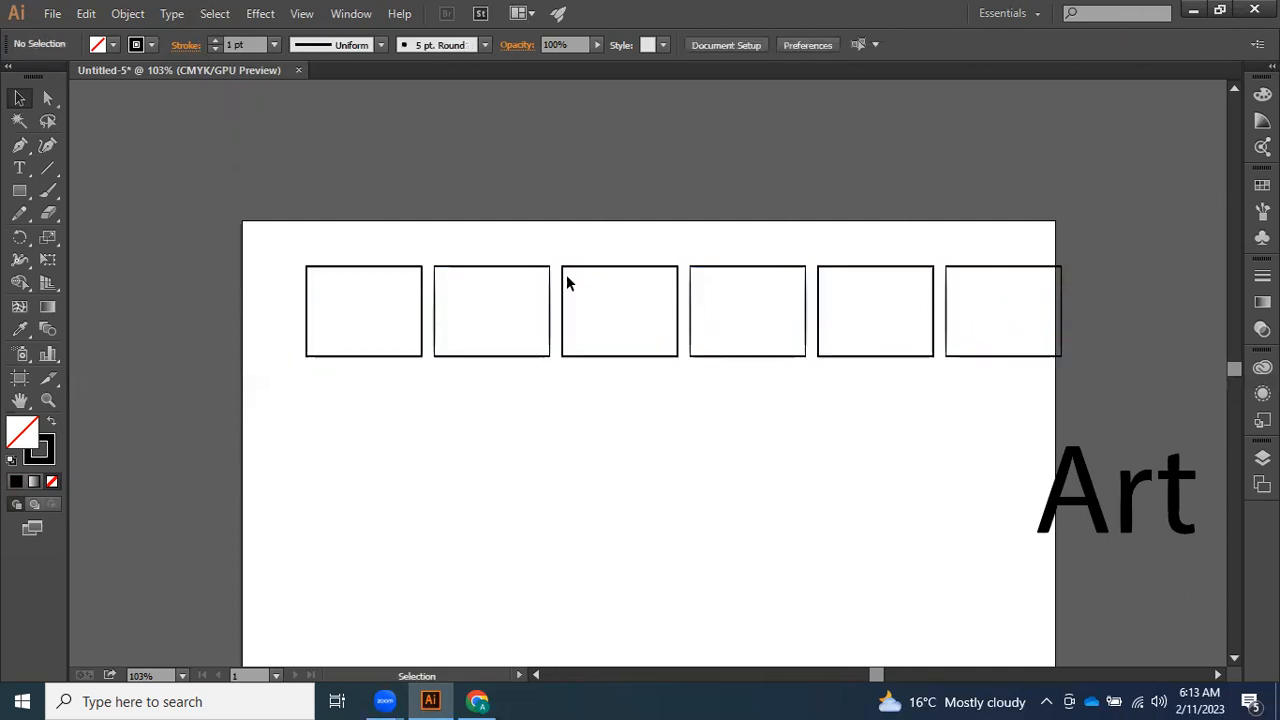
{"action": "left_click_drag", "start_coordinate": [328, 228], "coordinate": [1000, 345]}
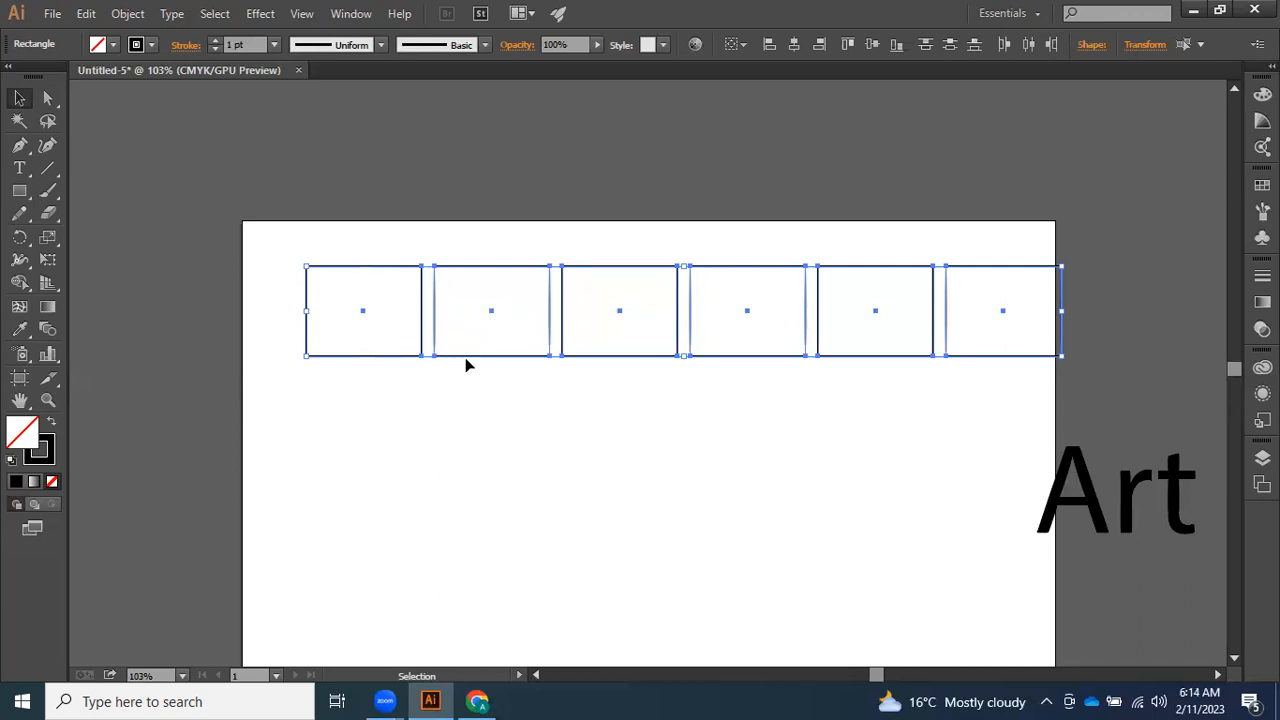
{"action": "left_click_drag", "start_coordinate": [488, 359], "coordinate": [460, 362]}
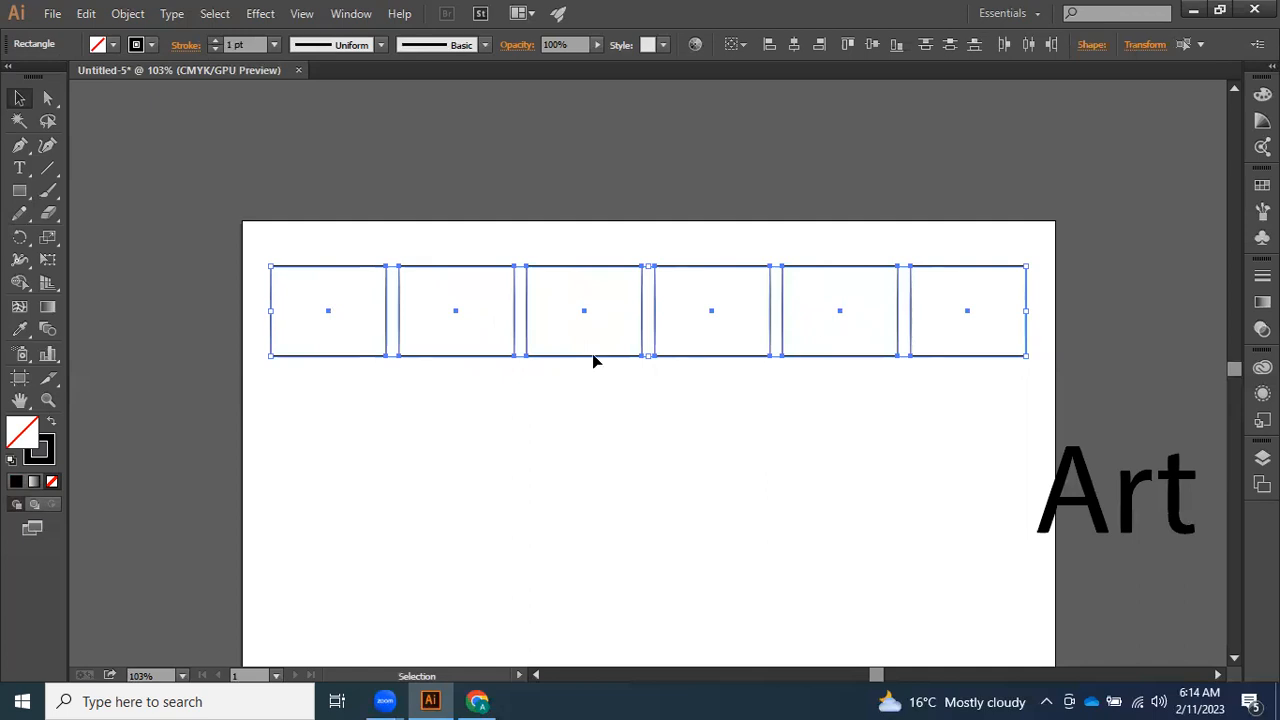
{"action": "key", "text": "a"}
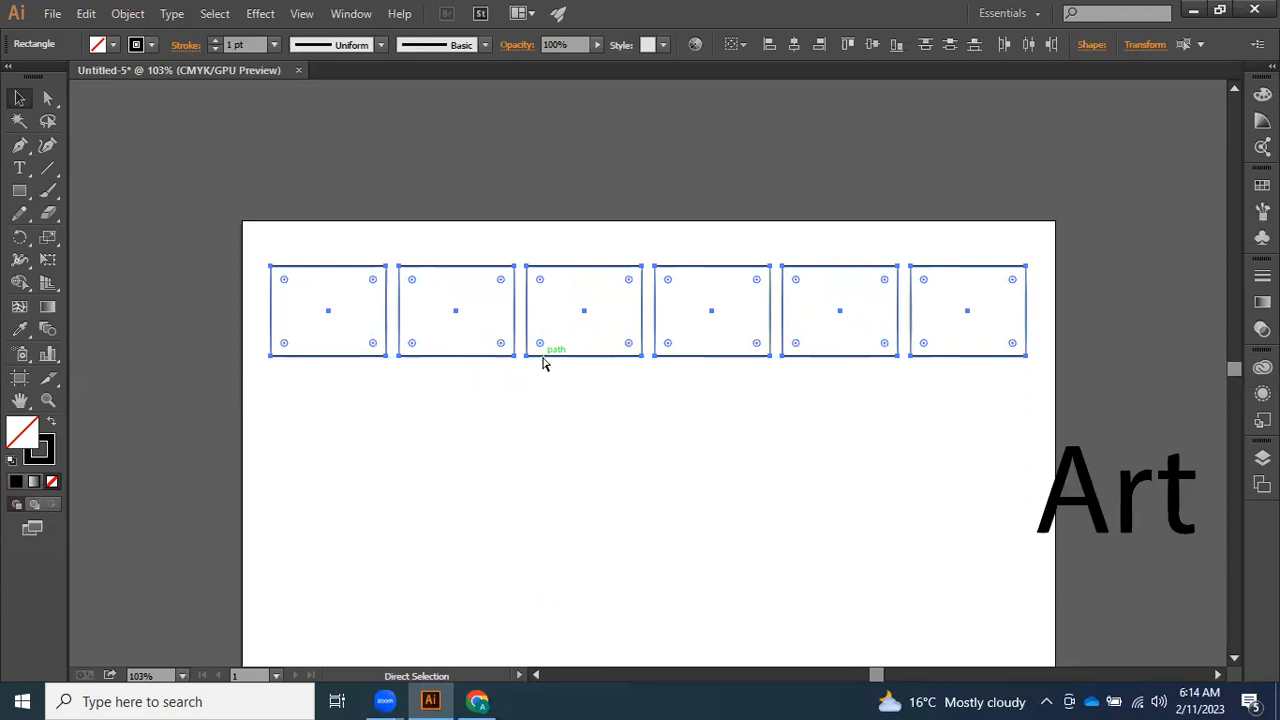
{"action": "left_click", "coordinate": [540, 414]}
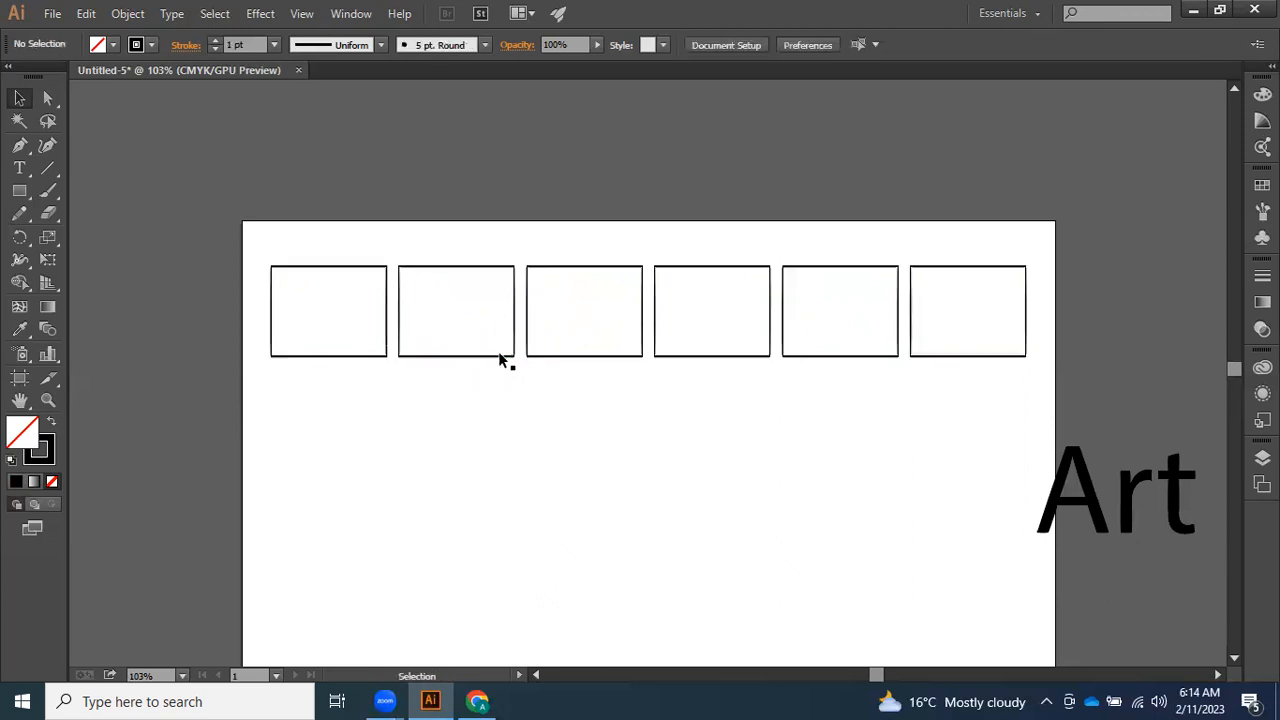
{"action": "left_click", "coordinate": [465, 268]}
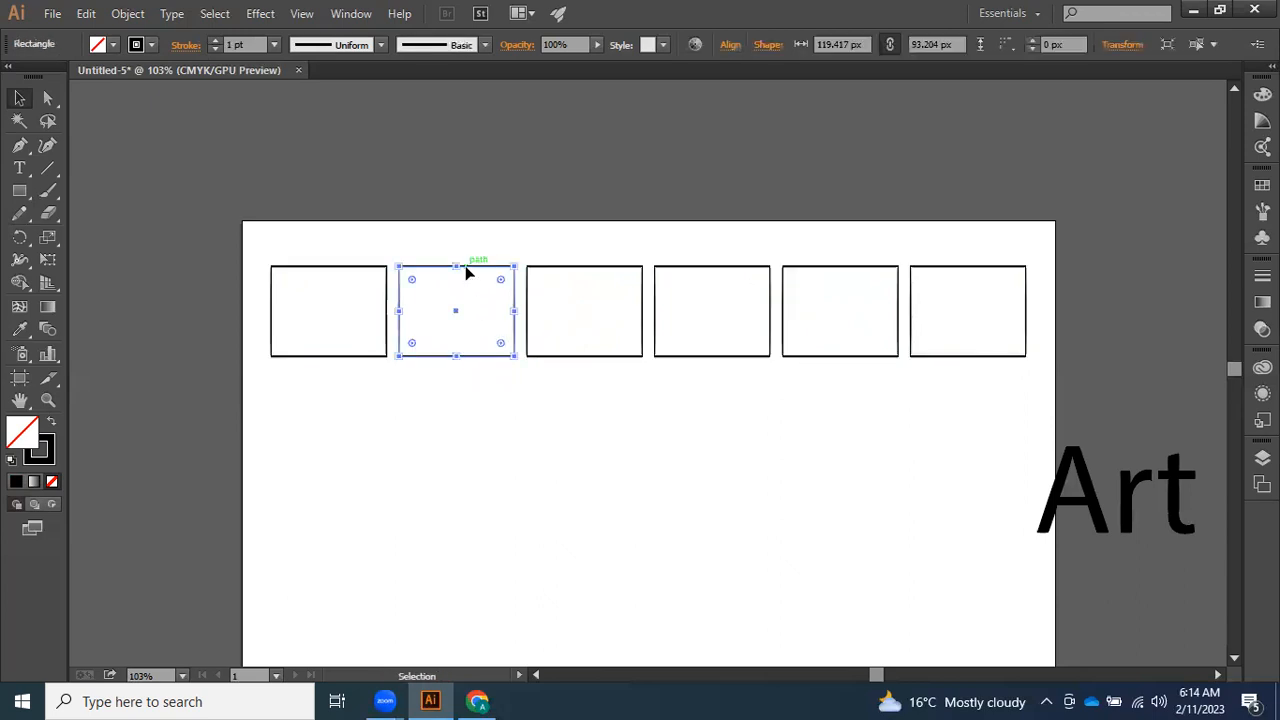
{"action": "left_click_drag", "start_coordinate": [465, 267], "coordinate": [336, 382]}
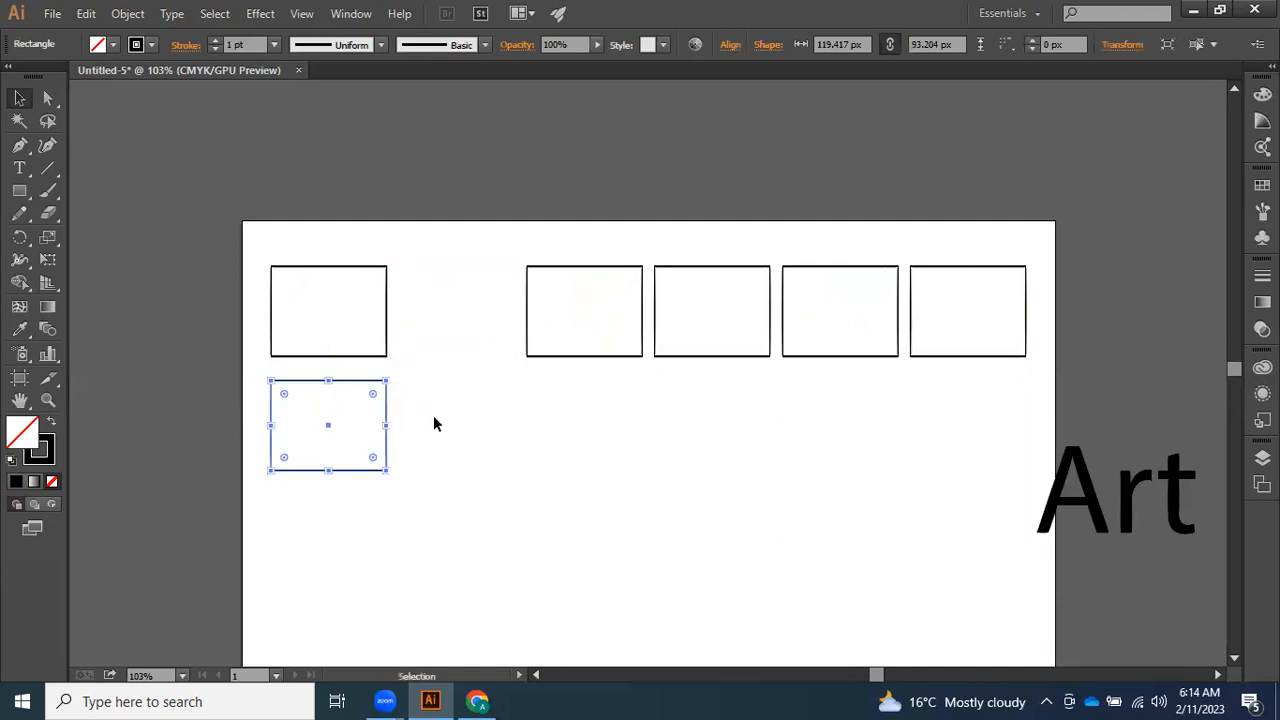
{"action": "left_click", "coordinate": [476, 218]}
{"action": "left_click_drag", "start_coordinate": [294, 194], "coordinate": [942, 348]}
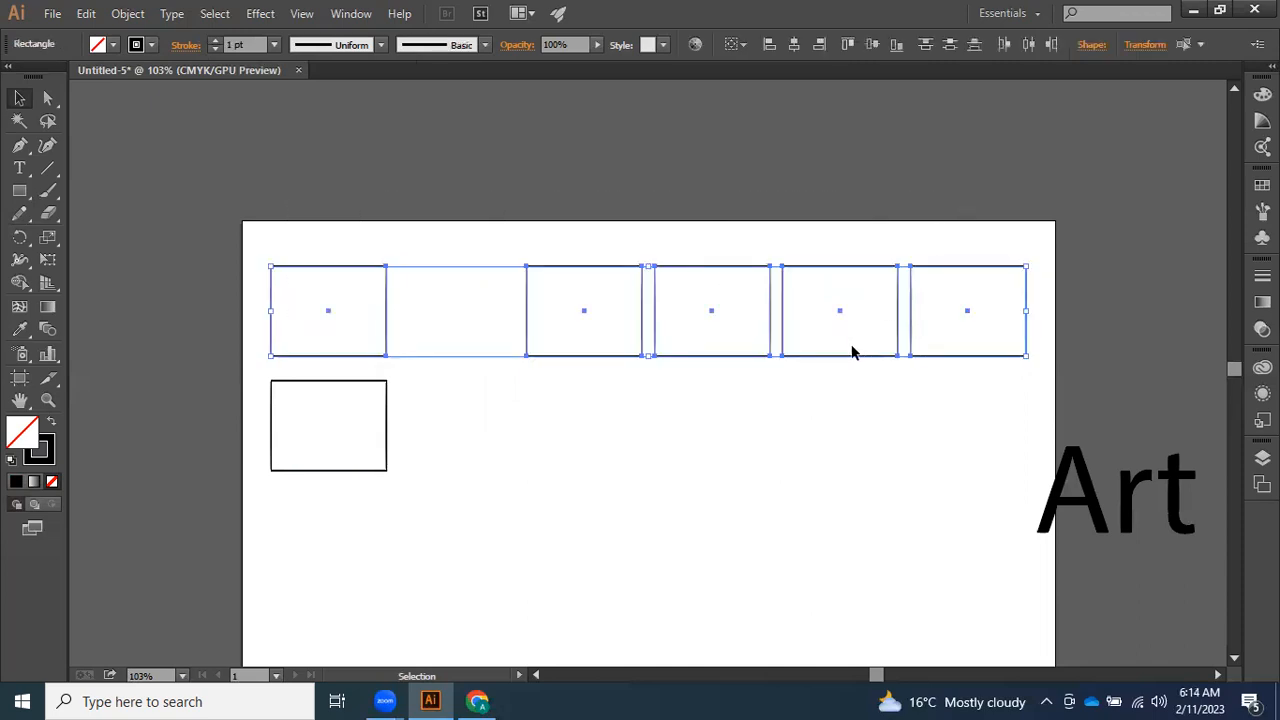
{"action": "left_click", "coordinate": [768, 456]}
{"action": "key", "text": "ctrl+z"}
- Select the row of six rectangles, copy it directly below with a small gap, and repeat the duplication to make five rows
{"action": "left_click", "coordinate": [351, 183]}
{"action": "left_click_drag", "start_coordinate": [320, 203], "coordinate": [931, 319]}
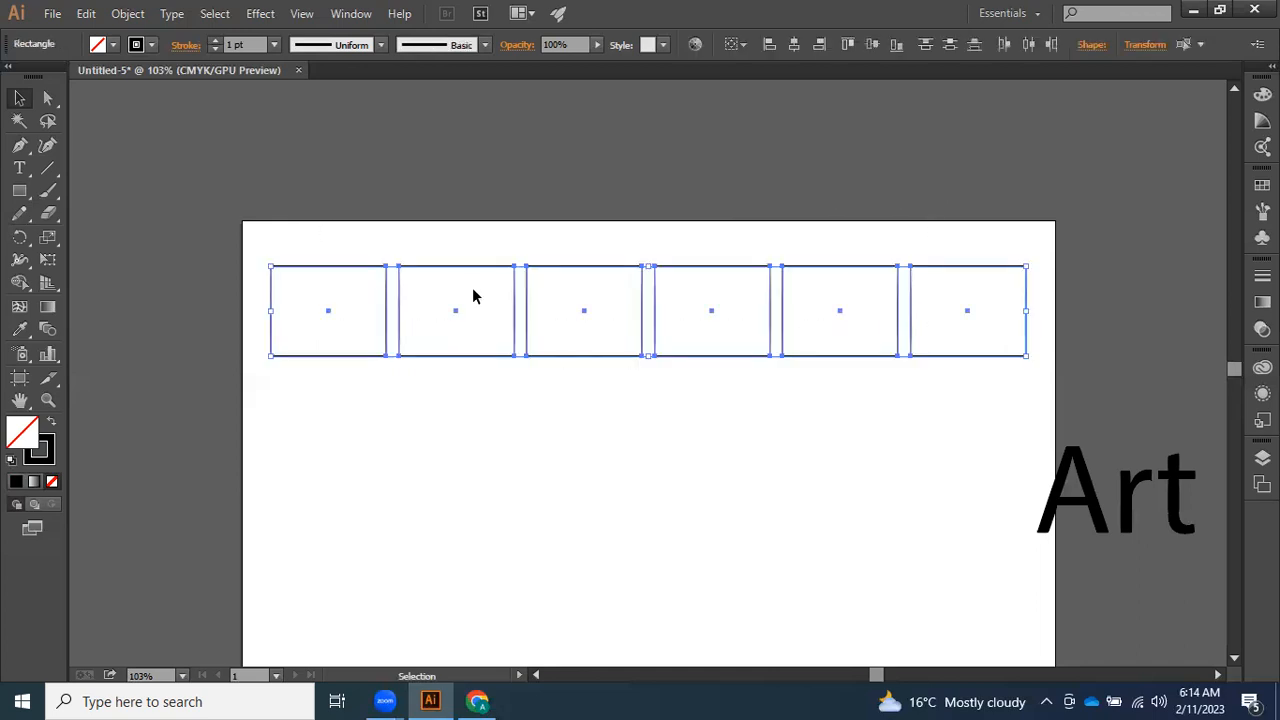
{"action": "left_click_drag", "start_coordinate": [473, 271], "coordinate": [469, 371]}
{"action": "key", "text": "ctrl"}
{"action": "key", "text": "ctrl+d"}
{"action": "scroll", "coordinate": [495, 430], "scroll_direction": "down", "scroll_amount": 3}
{"action": "key", "text": "ctrl"}
{"action": "key", "text": "ctrl+d"}
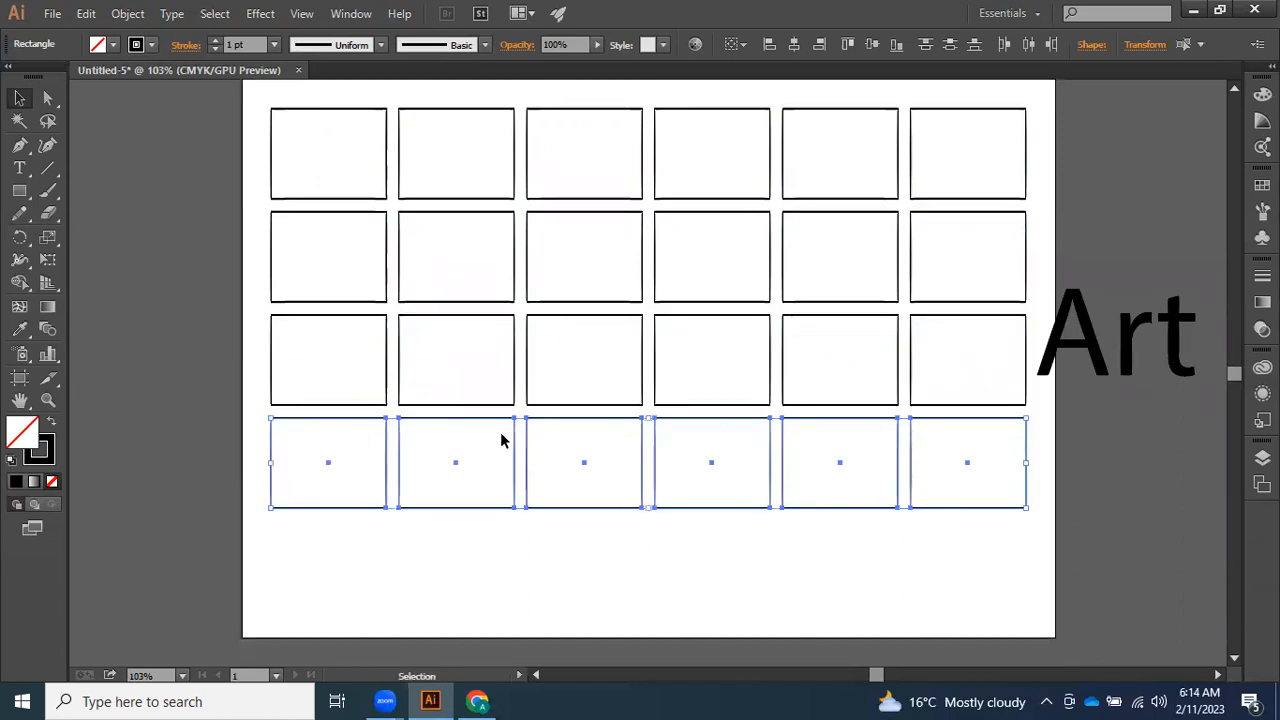
{"action": "key", "text": "ctrl"}
{"action": "key", "text": "ctrl+d"}
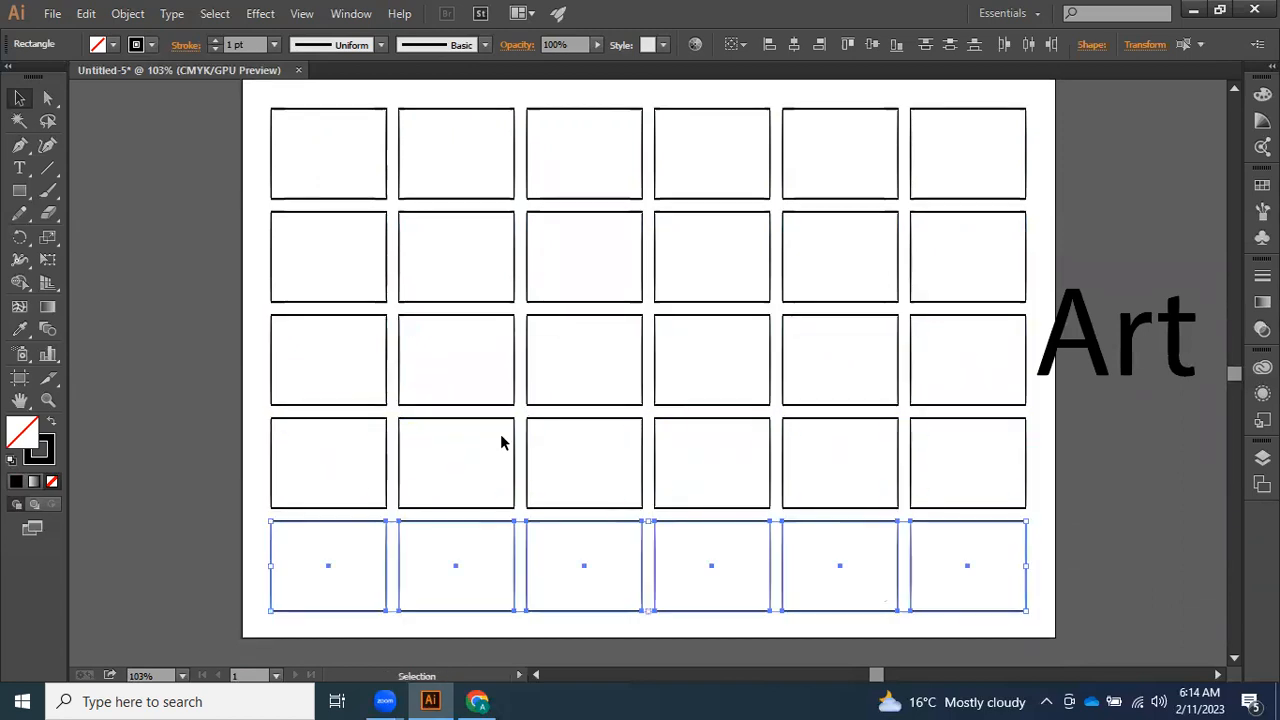
- Select all the rectangles in the grid, group them, and move the group slightly up and to the left
{"action": "left_click", "coordinate": [163, 137]}
{"action": "left_click_drag", "start_coordinate": [163, 137], "coordinate": [984, 584]}
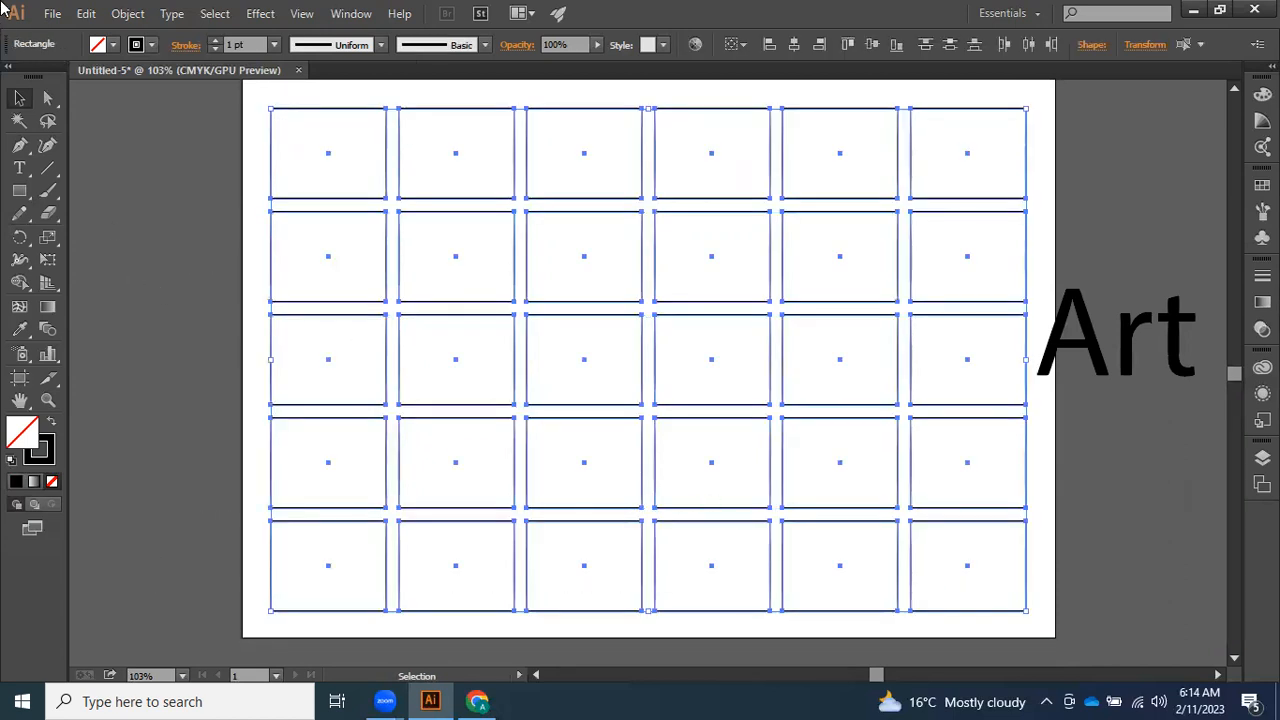
{"action": "key", "text": "ctrl"}
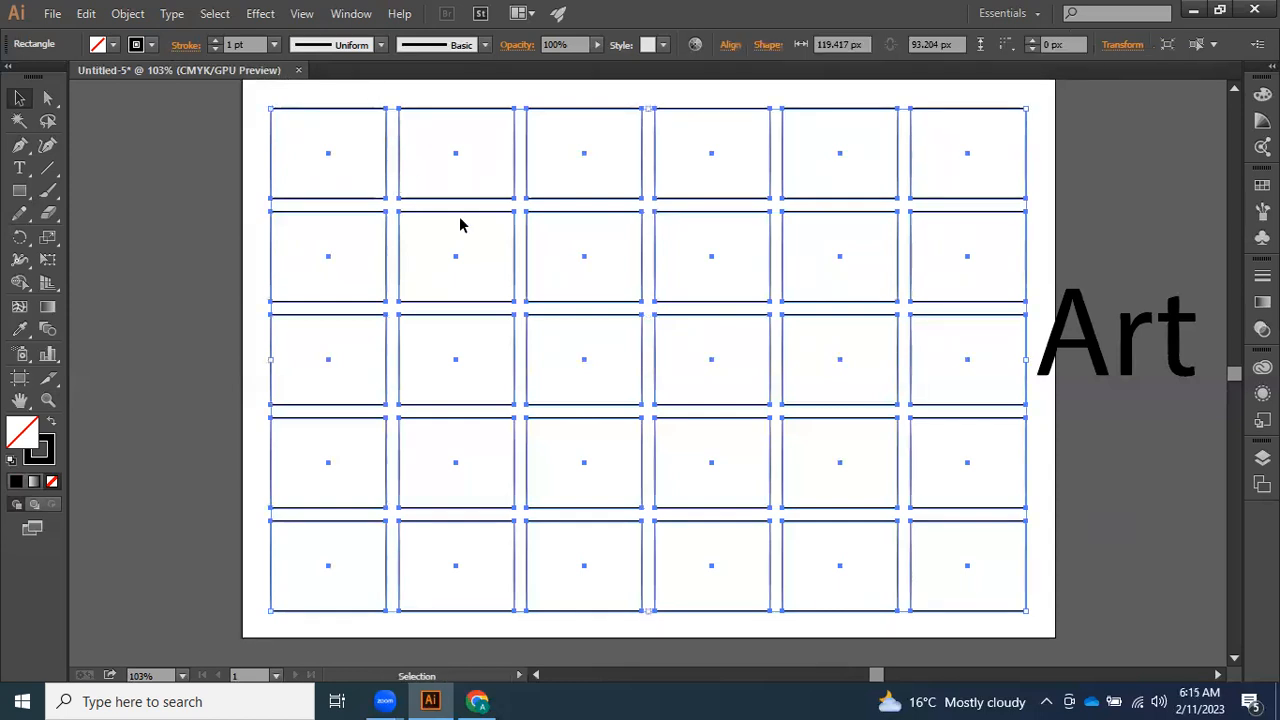
{"action": "left_click", "coordinate": [363, 275]}
{"action": "key", "text": "ctrl+a"}
{"action": "left_click_drag", "start_coordinate": [350, 309], "coordinate": [283, 301]}
{"action": "left_click", "coordinate": [152, 324]}
{"action": "key", "text": "ctrl+a"}
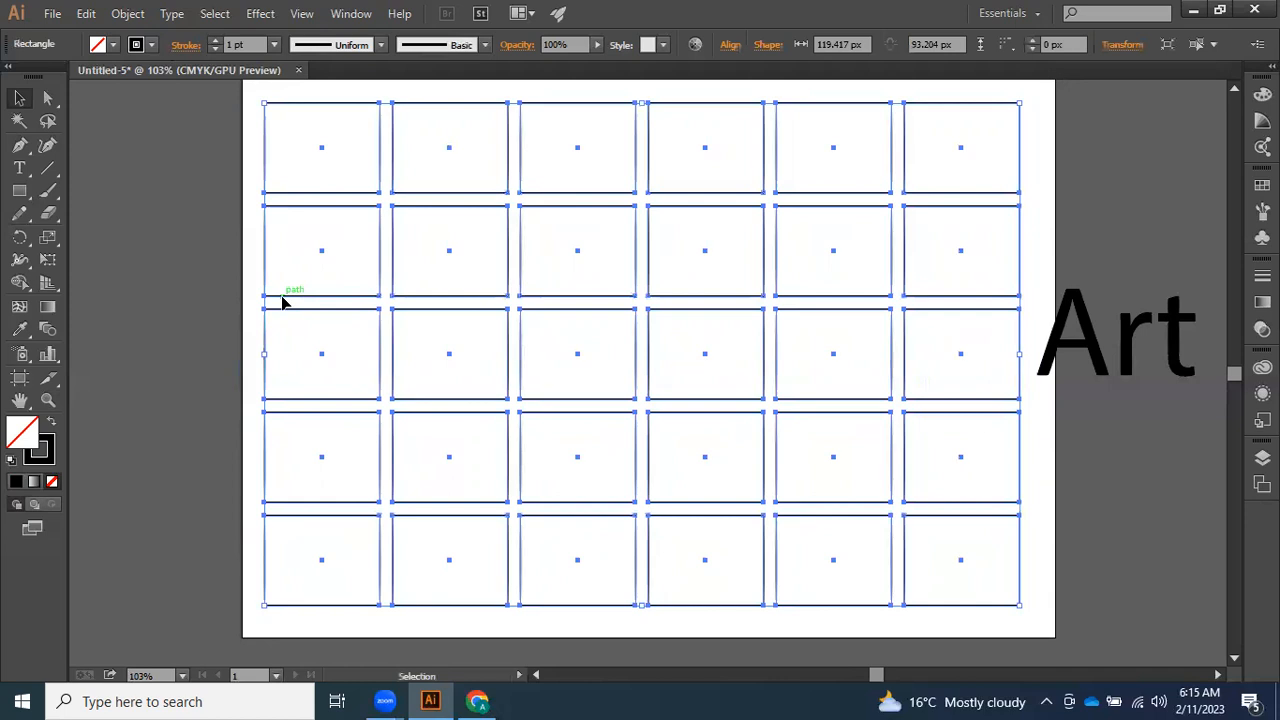
- Ungroup the rectangle grid, test it by selecting only the first rectangle of the top row, and deselect it
{"action": "right_click", "coordinate": [306, 286]}
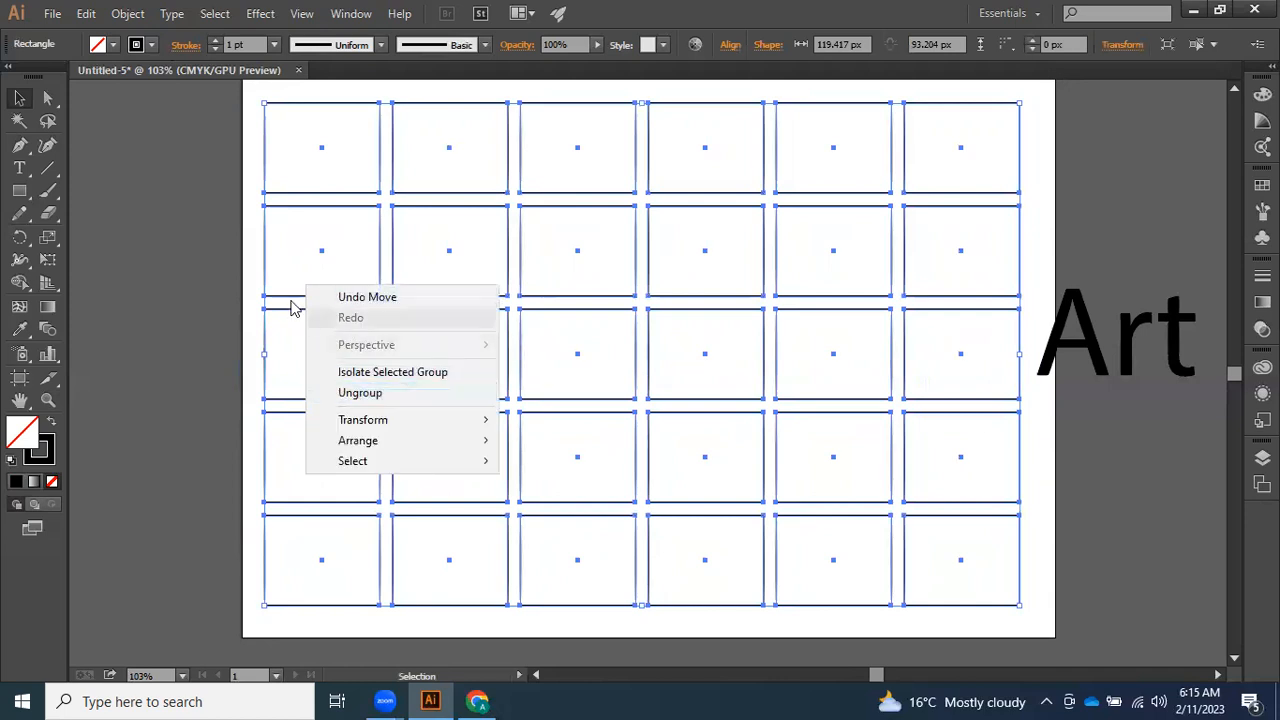
{"action": "right_click", "coordinate": [300, 271]}
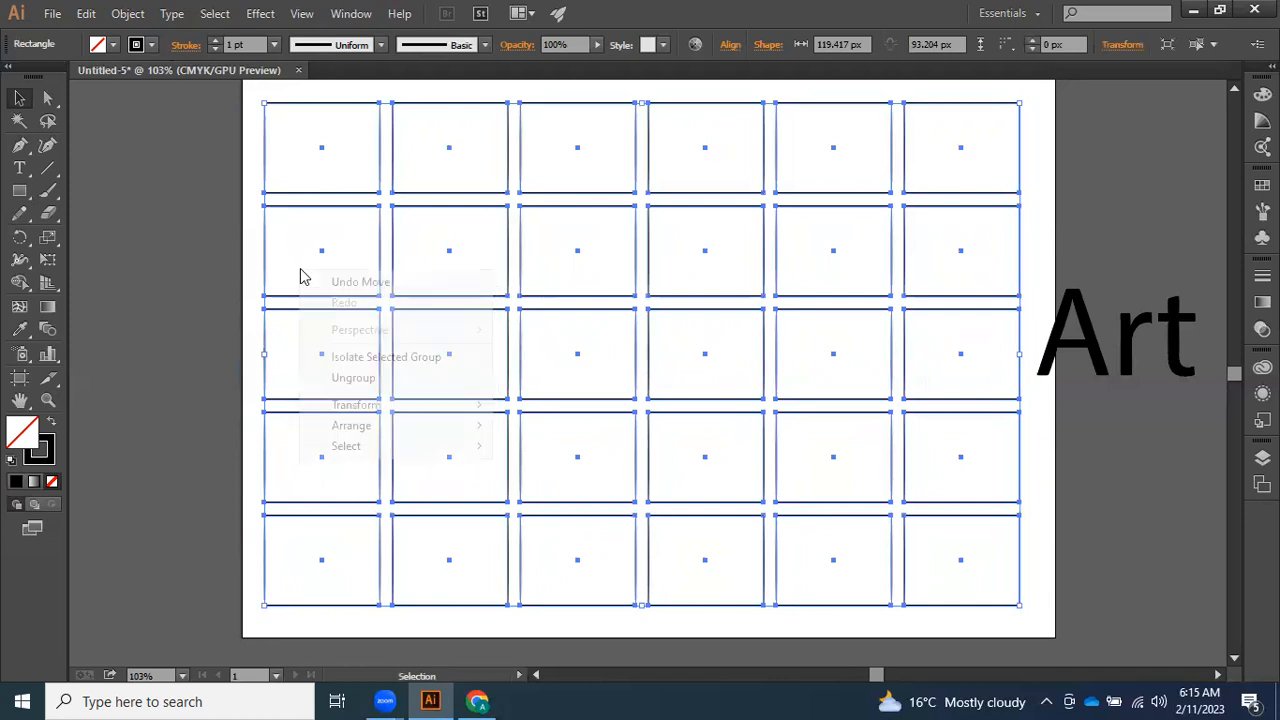
{"action": "left_click", "coordinate": [355, 378]}
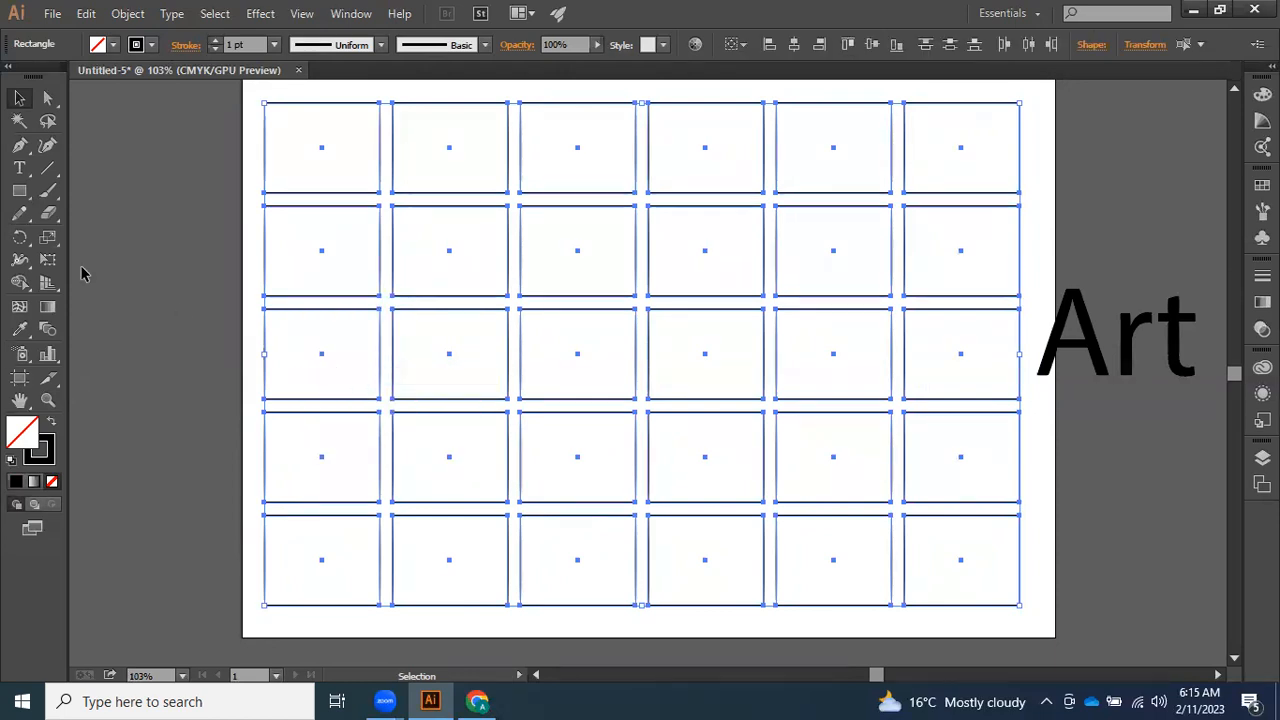
{"action": "left_click", "coordinate": [156, 187]}
{"action": "left_click", "coordinate": [316, 193]}
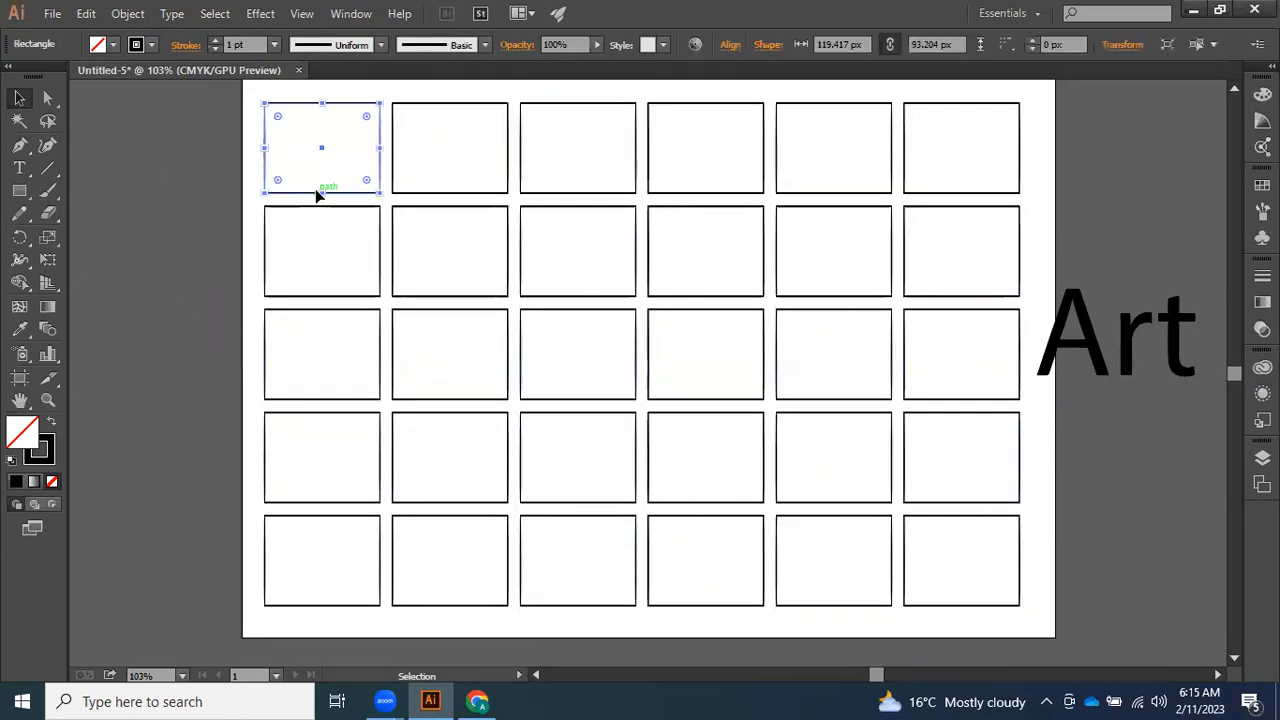
{"action": "left_click", "coordinate": [127, 255]}
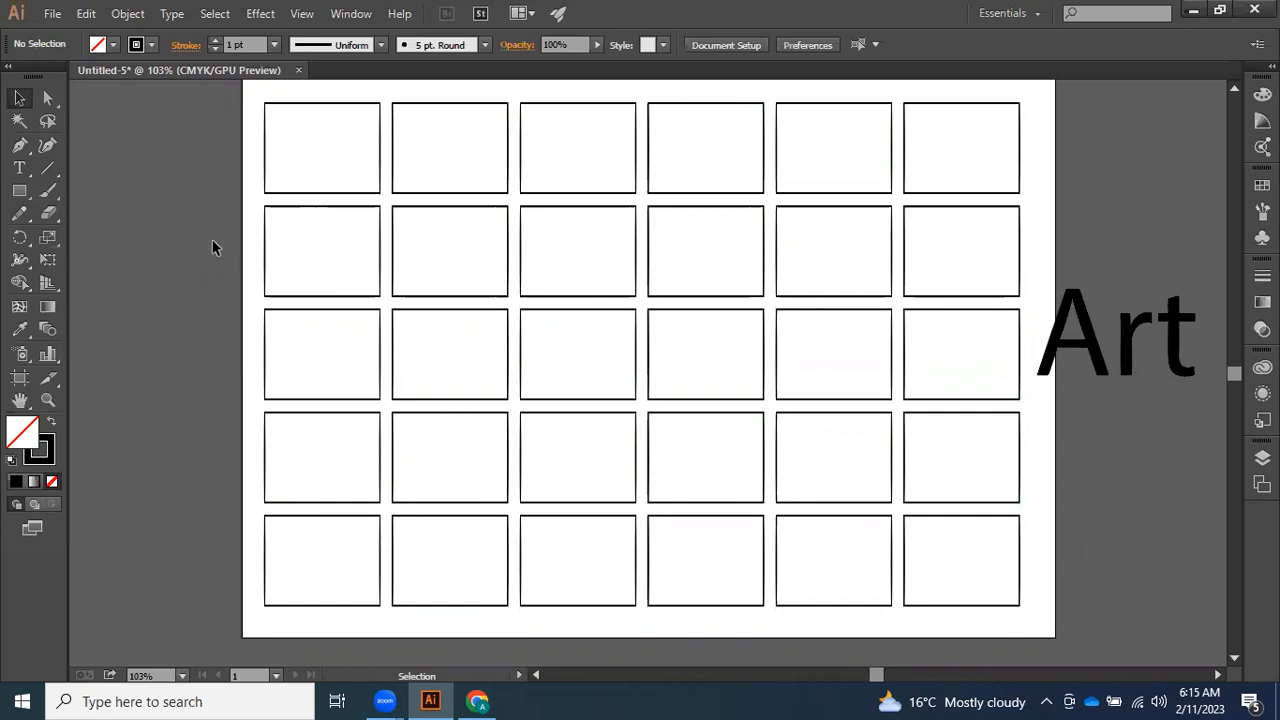
- Select the six rectangles of the second row, group them, test the group by selecting it, and deselect it
{"action": "left_click_drag", "start_coordinate": [286, 257], "coordinate": [186, 243]}
{"action": "left_click", "coordinate": [184, 248]}
{"action": "left_click_drag", "start_coordinate": [300, 242], "coordinate": [1056, 259]}
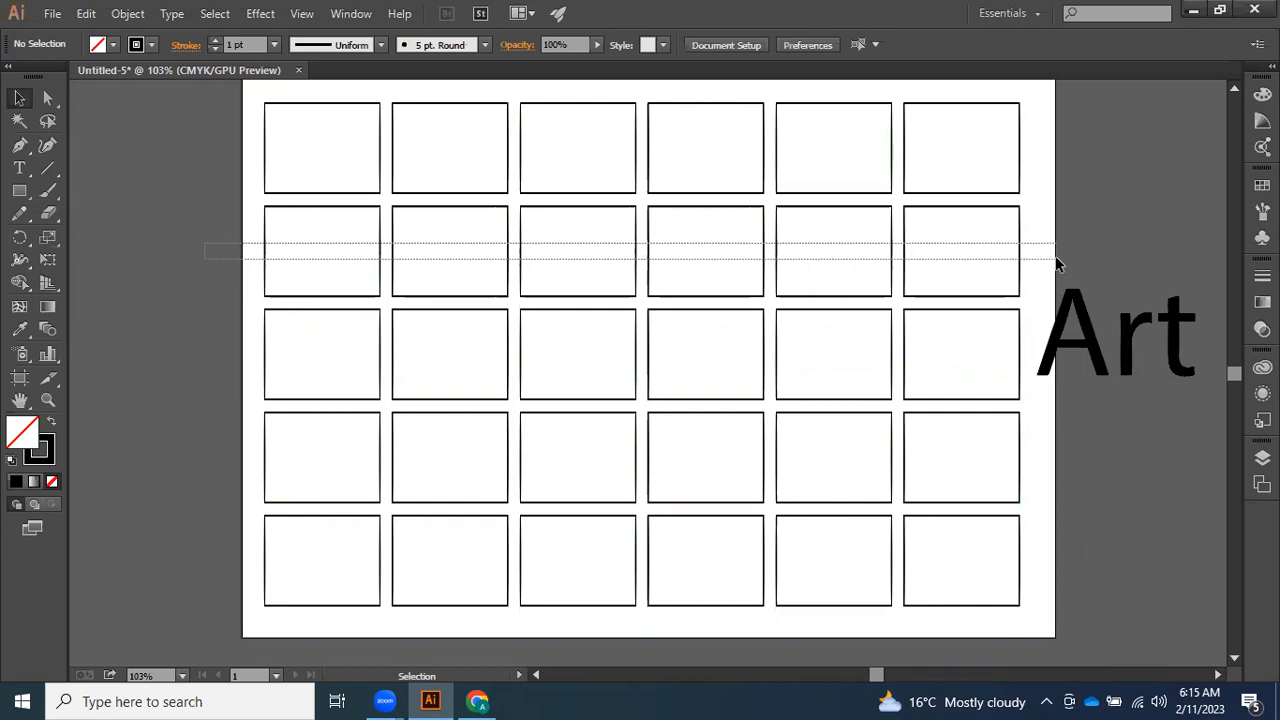
{"action": "left_click_drag", "start_coordinate": [1058, 263], "coordinate": [1060, 265]}
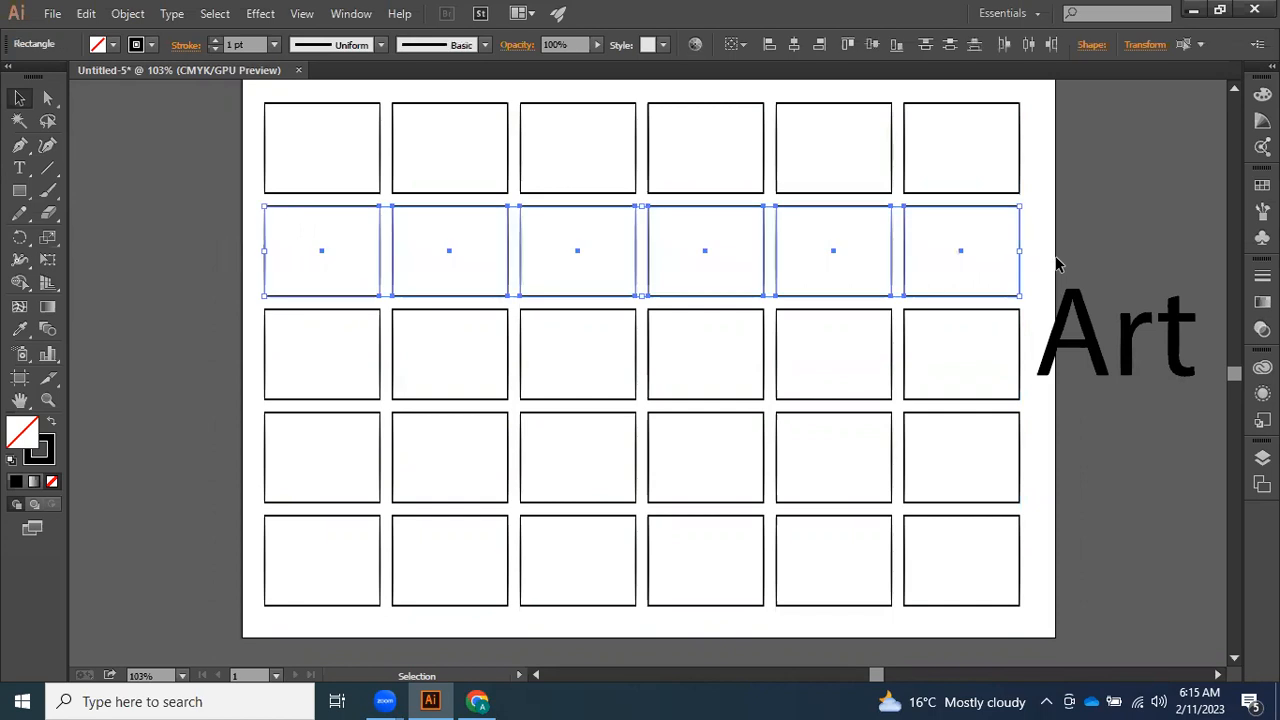
{"action": "right_click", "coordinate": [829, 271]}
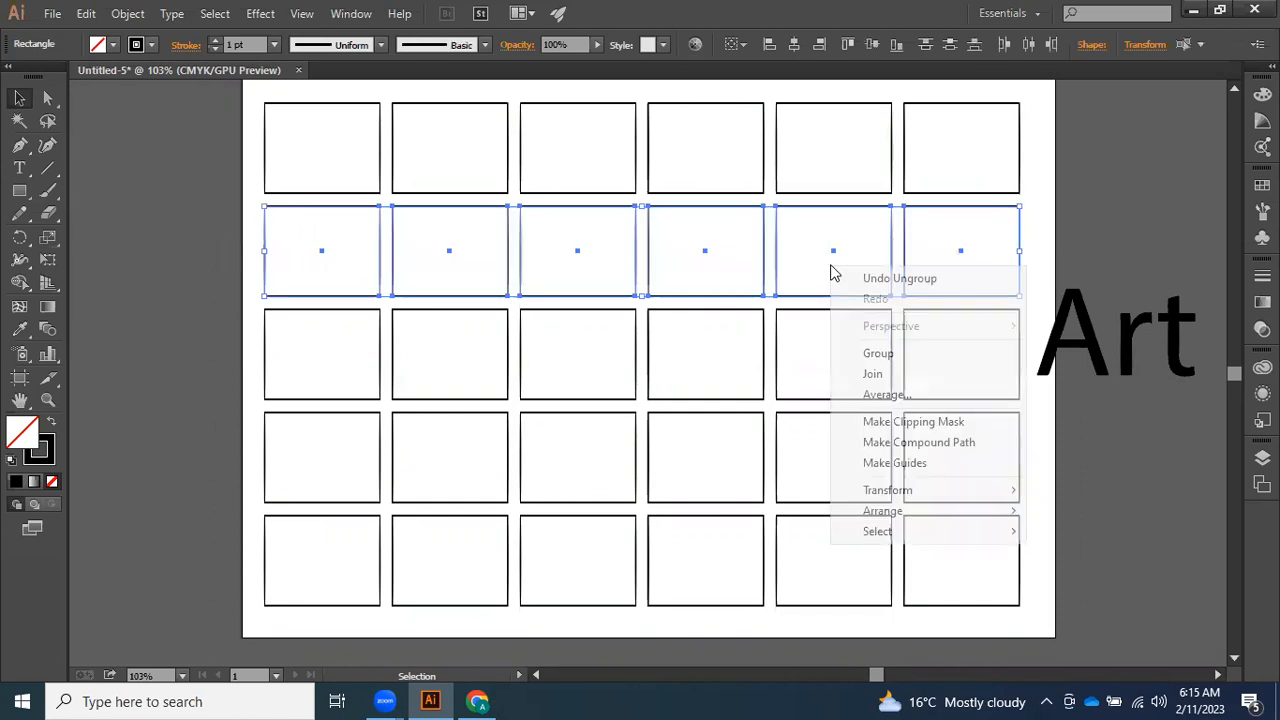
{"action": "left_click", "coordinate": [882, 358]}
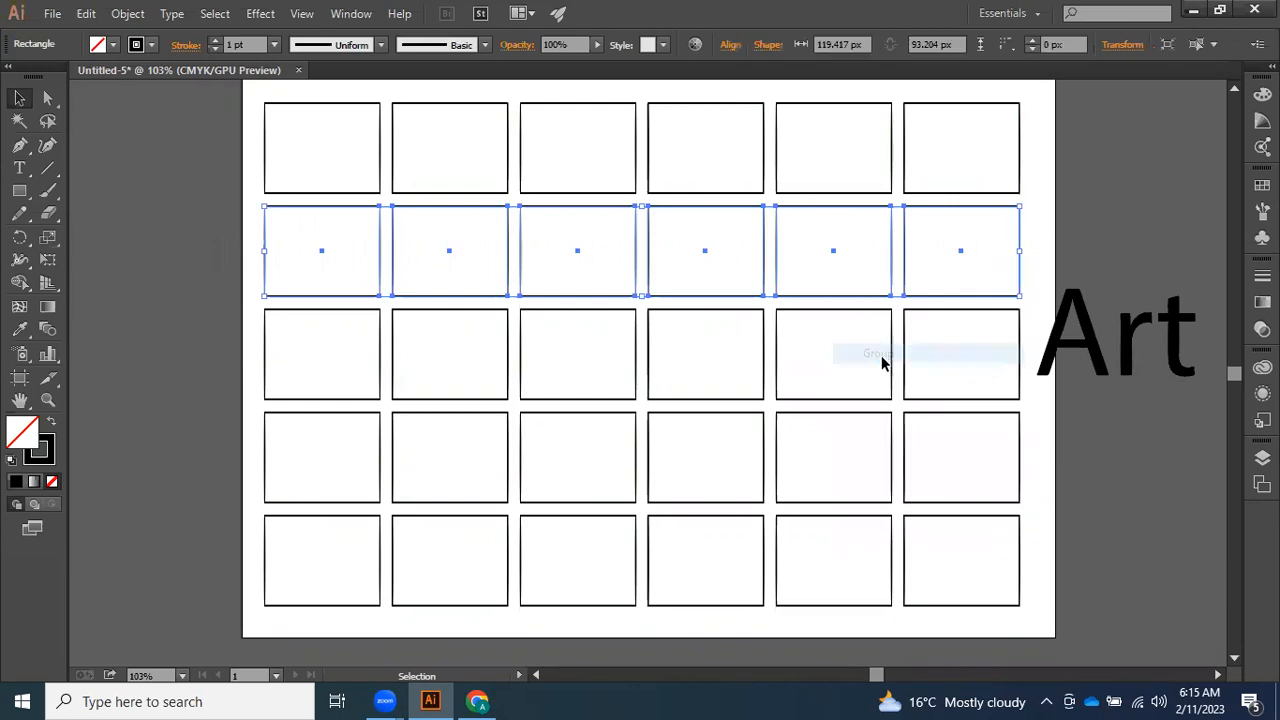
{"action": "left_click", "coordinate": [287, 265]}
{"action": "left_click", "coordinate": [380, 259]}
{"action": "left_click", "coordinate": [146, 455]}
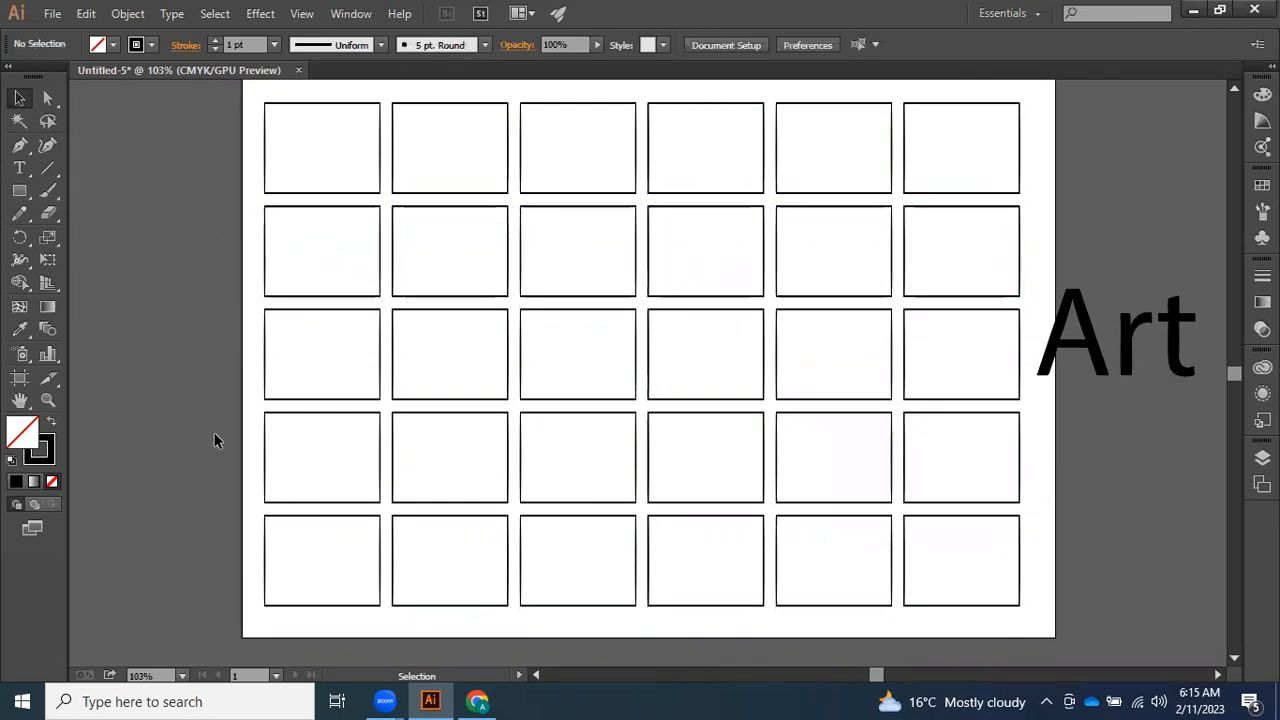
- Delete the second rectangle in the third row and undo the deletion
{"action": "left_click", "coordinate": [393, 343]}
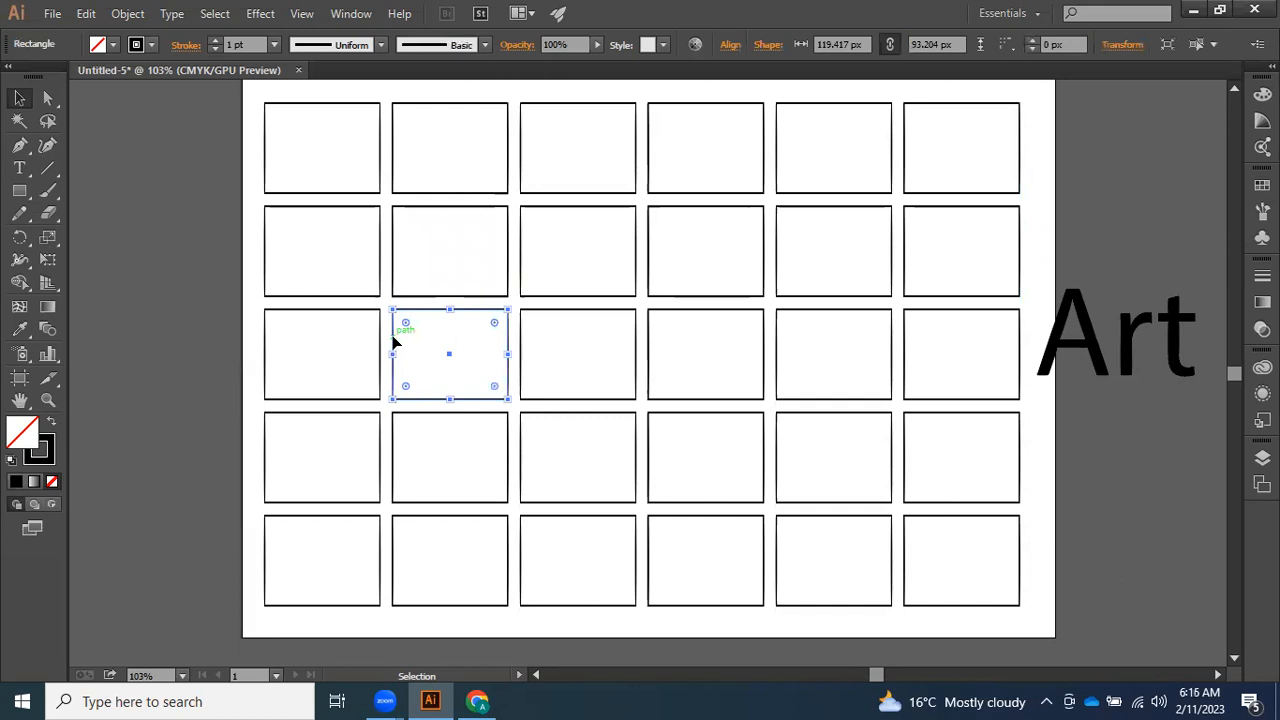
{"action": "key", "text": "Delete"}
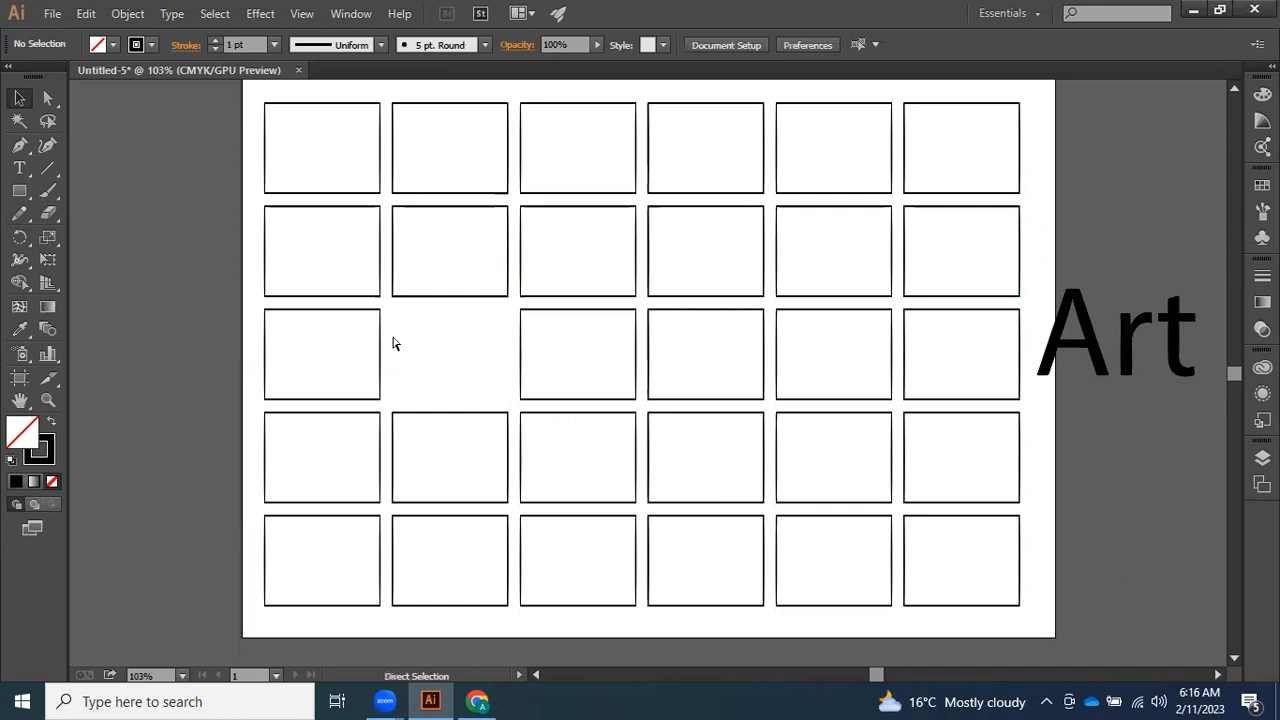
{"action": "key", "text": "ctrl+z"}
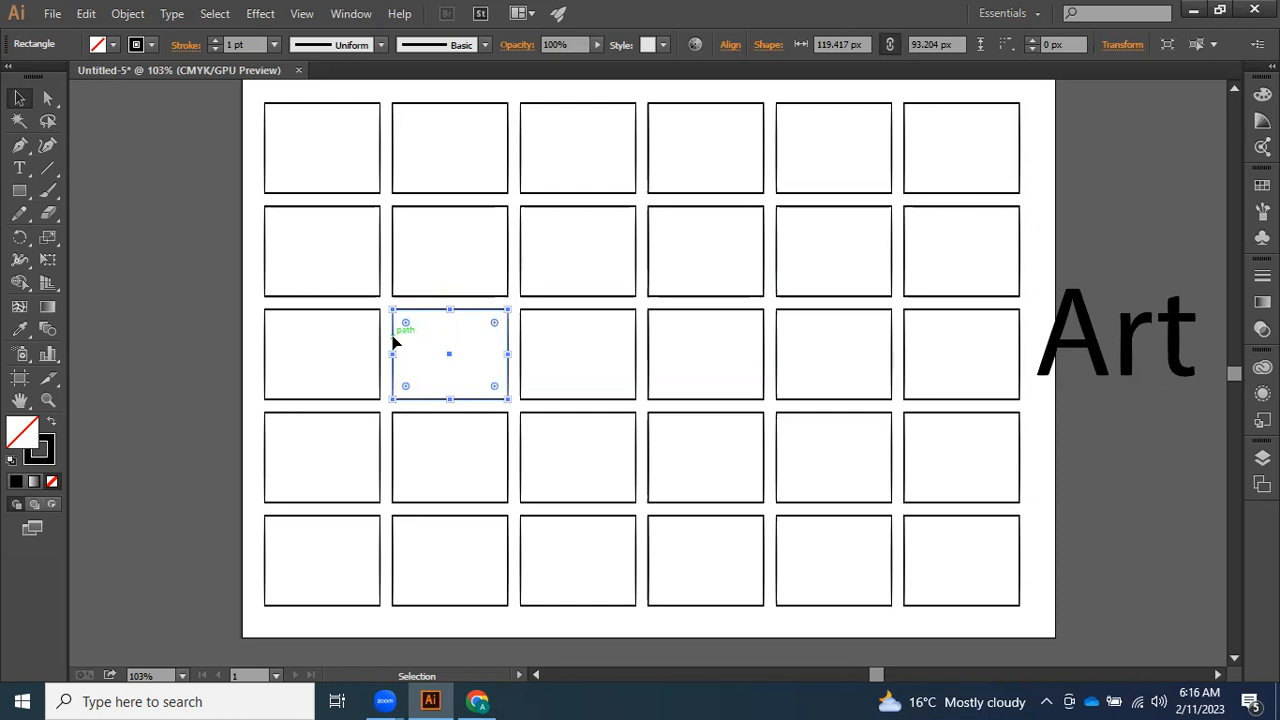
- Select the first rectangle of the top row, and switch the selection to the grouped second row
{"action": "left_click", "coordinate": [338, 193]}
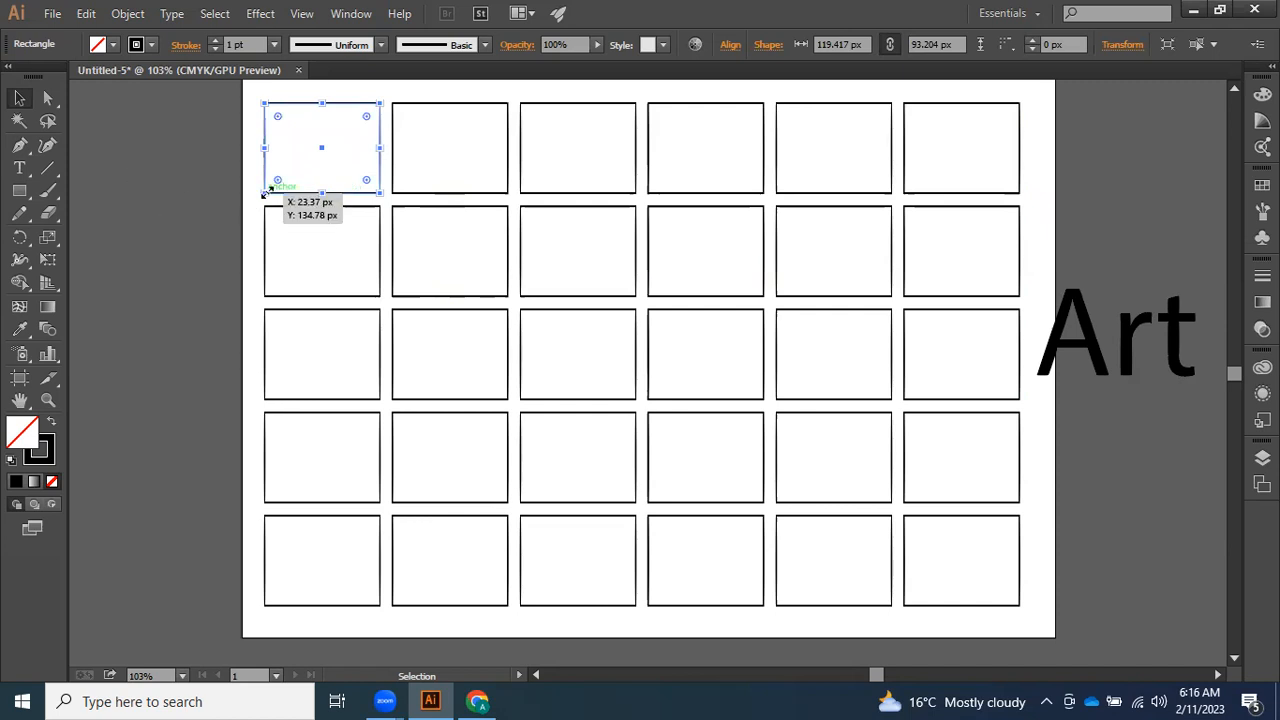
{"action": "mouse_move", "coordinate": [265, 191]}
{"action": "left_mouse_down"}
{"action": "mouse_move", "coordinate": [240, 213]}
{"action": "mouse_move", "coordinate": [261, 193]}
{"action": "left_mouse_up"}
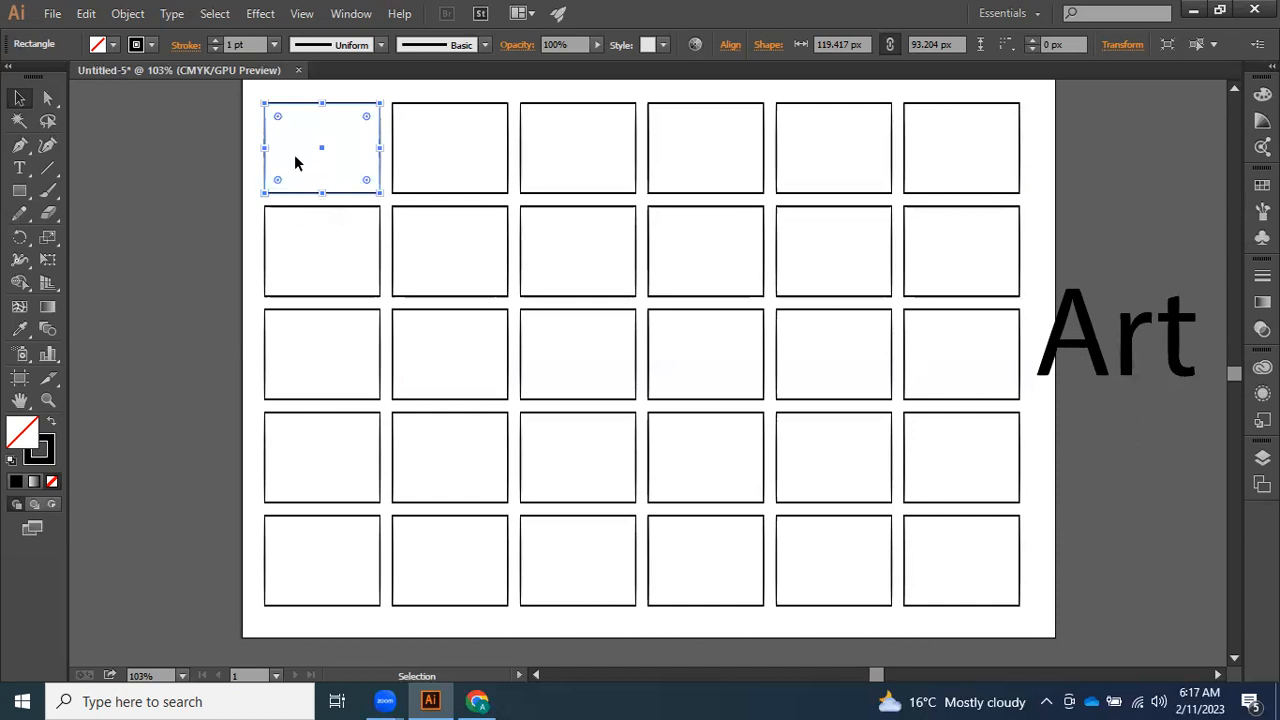
{"action": "left_click", "coordinate": [395, 260]}
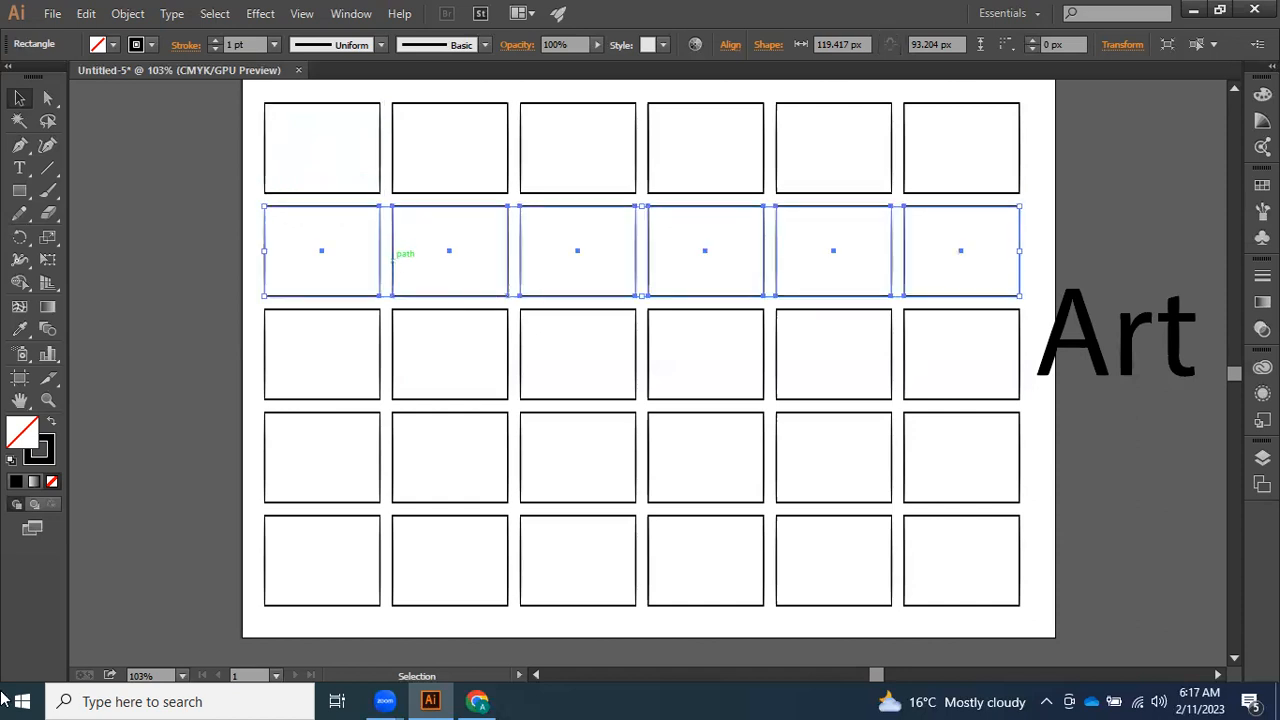
{"action": "key", "text": "super"}
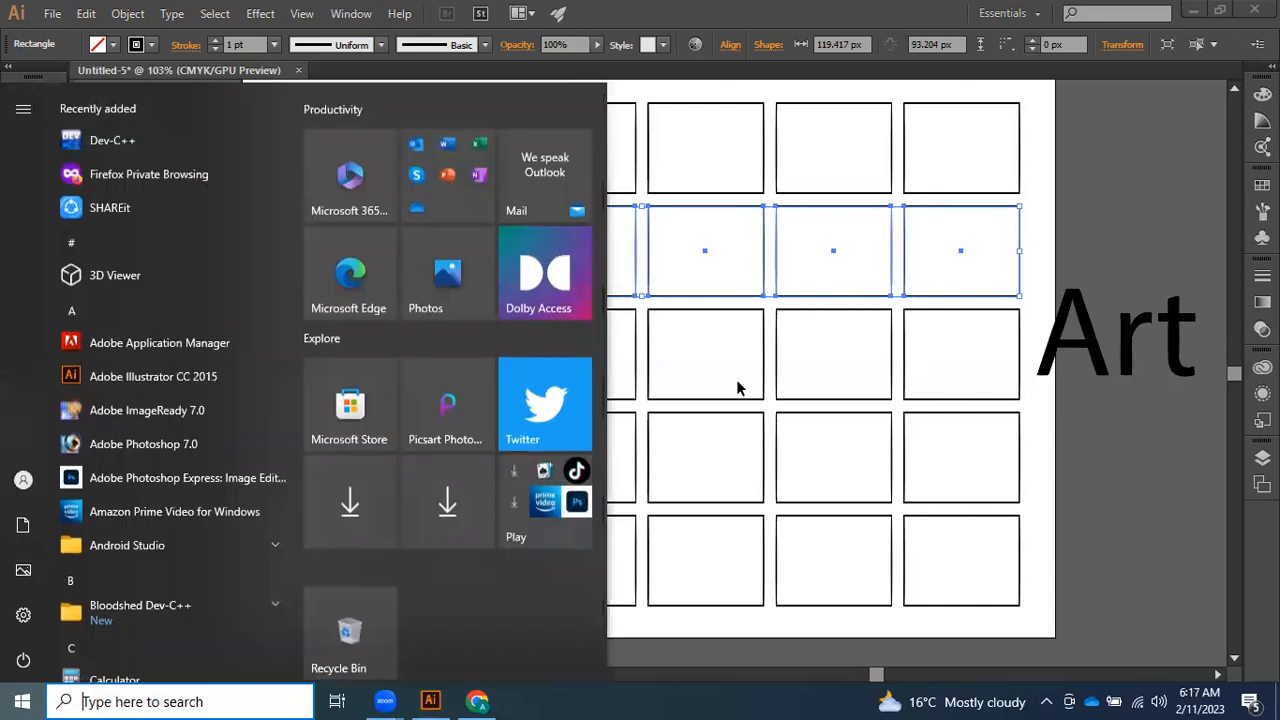
{"action": "key", "text": "super"}
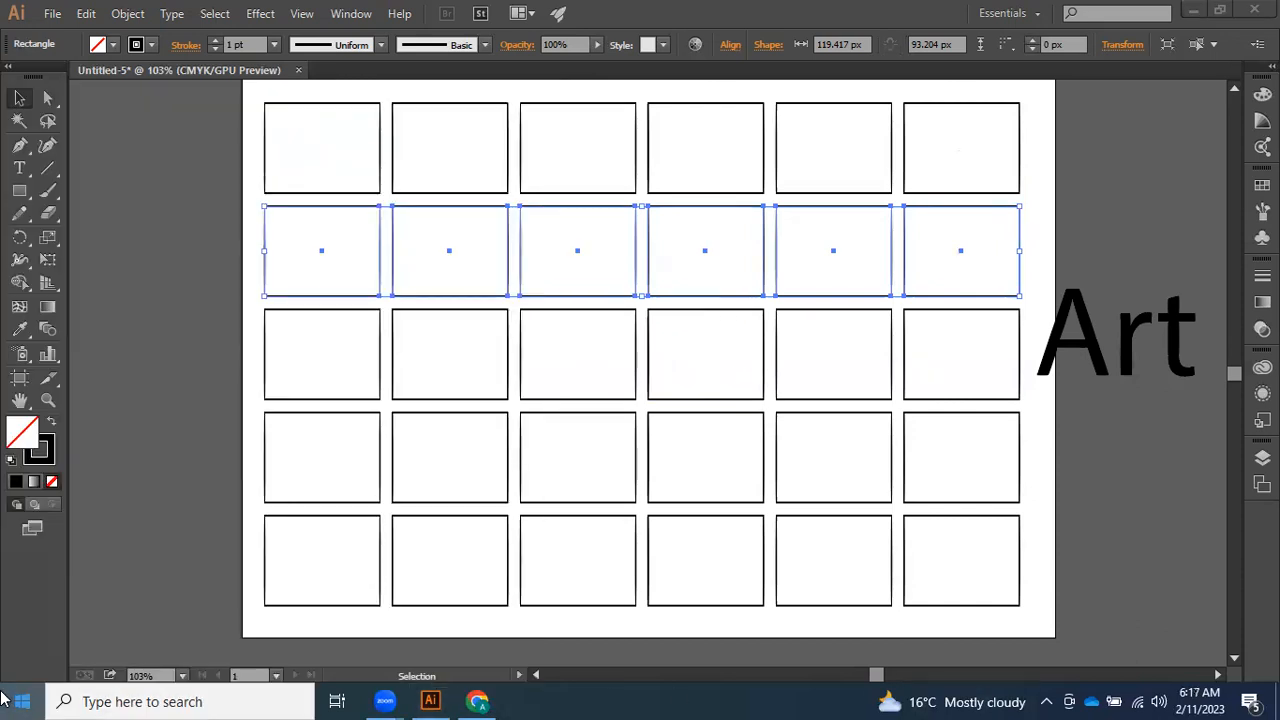
{"action": "left_click", "coordinate": [5, 700]}
{"action": "type", "text": "key"}
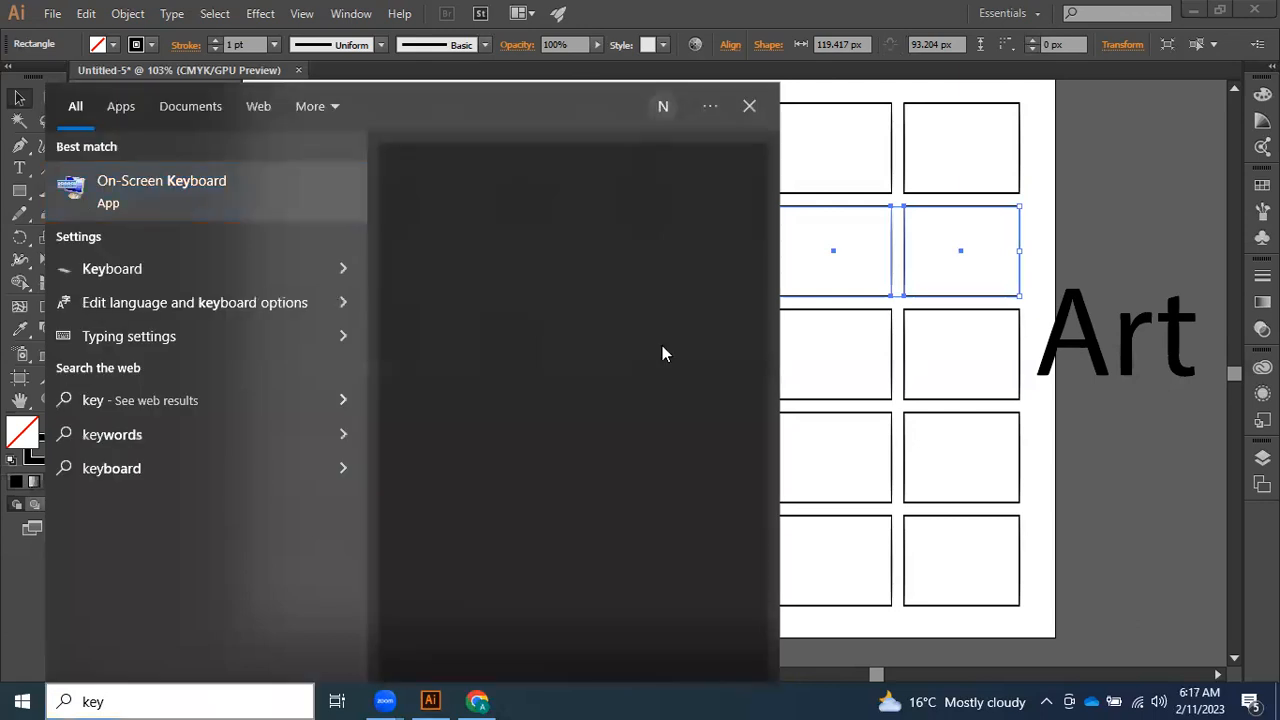
{"action": "key", "text": "Escape"}
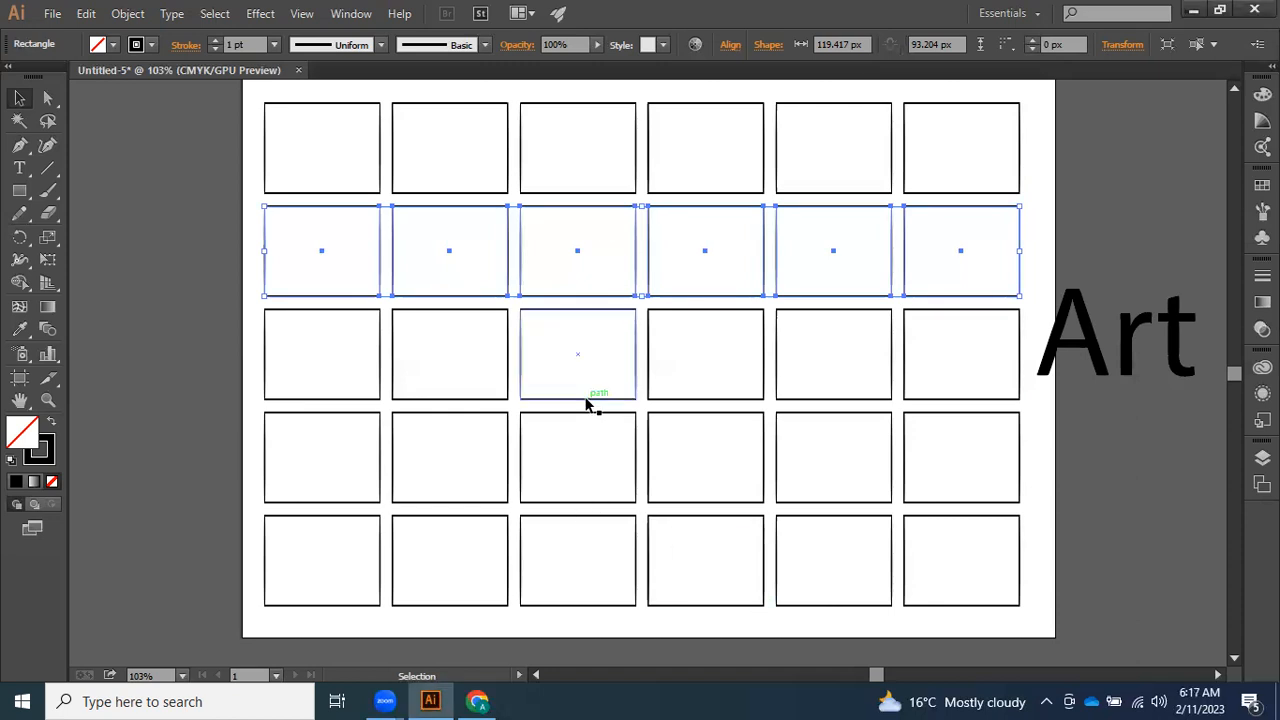
- Bring up the On-Screen Keyboard, use it to delete the third rectangle in the third row, and minimize the keyboard
{"action": "key", "text": "ctrl+super+o"}
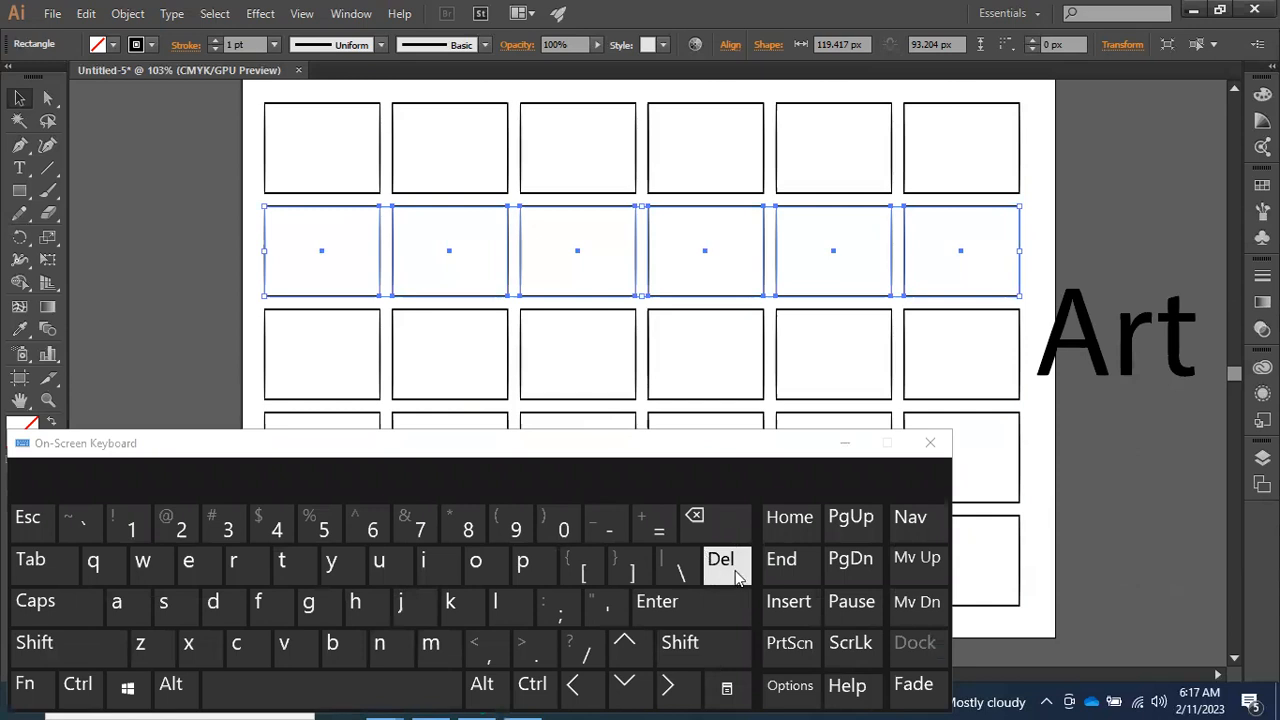
{"action": "left_click", "coordinate": [604, 311]}
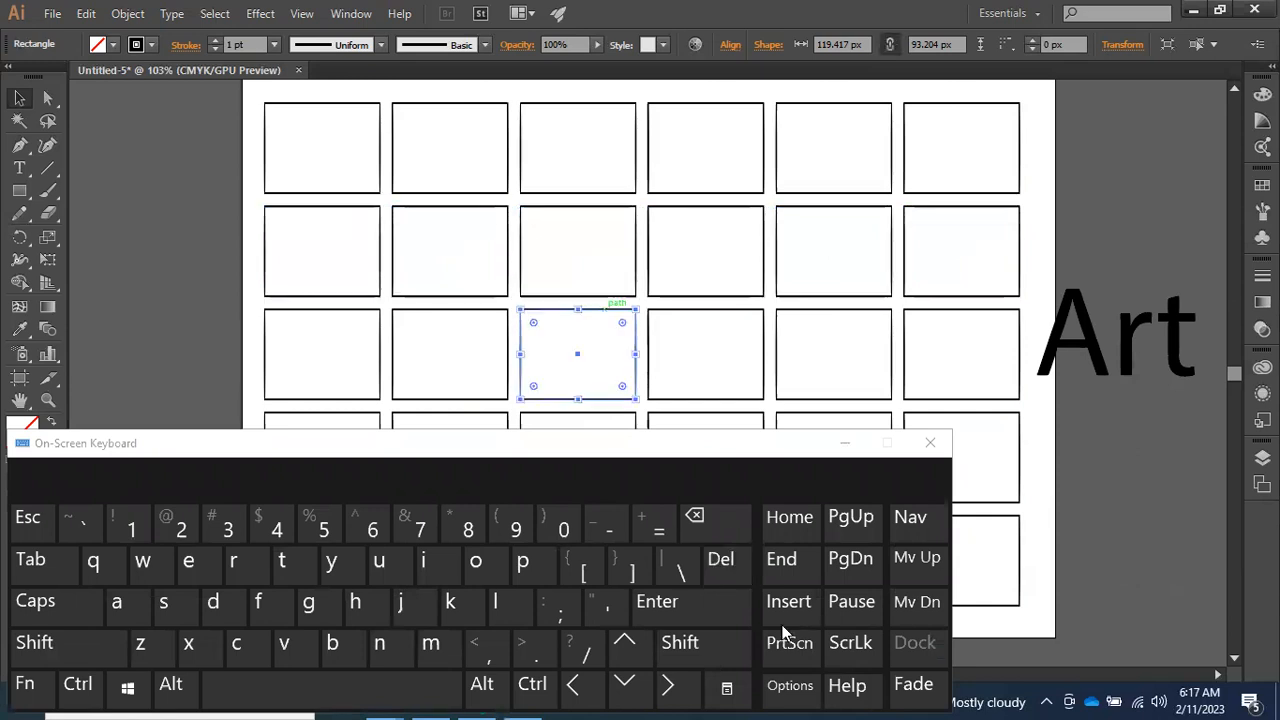
{"action": "left_click", "coordinate": [740, 578]}
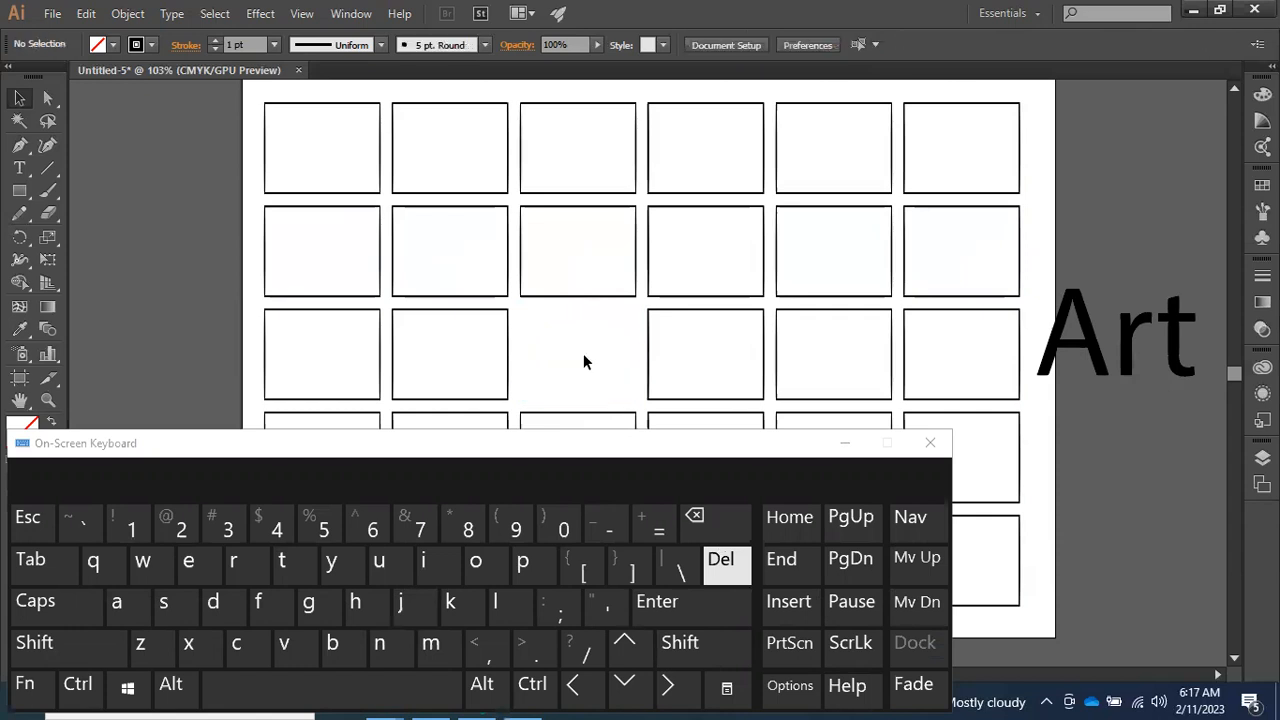
{"action": "left_click", "coordinate": [846, 443]}
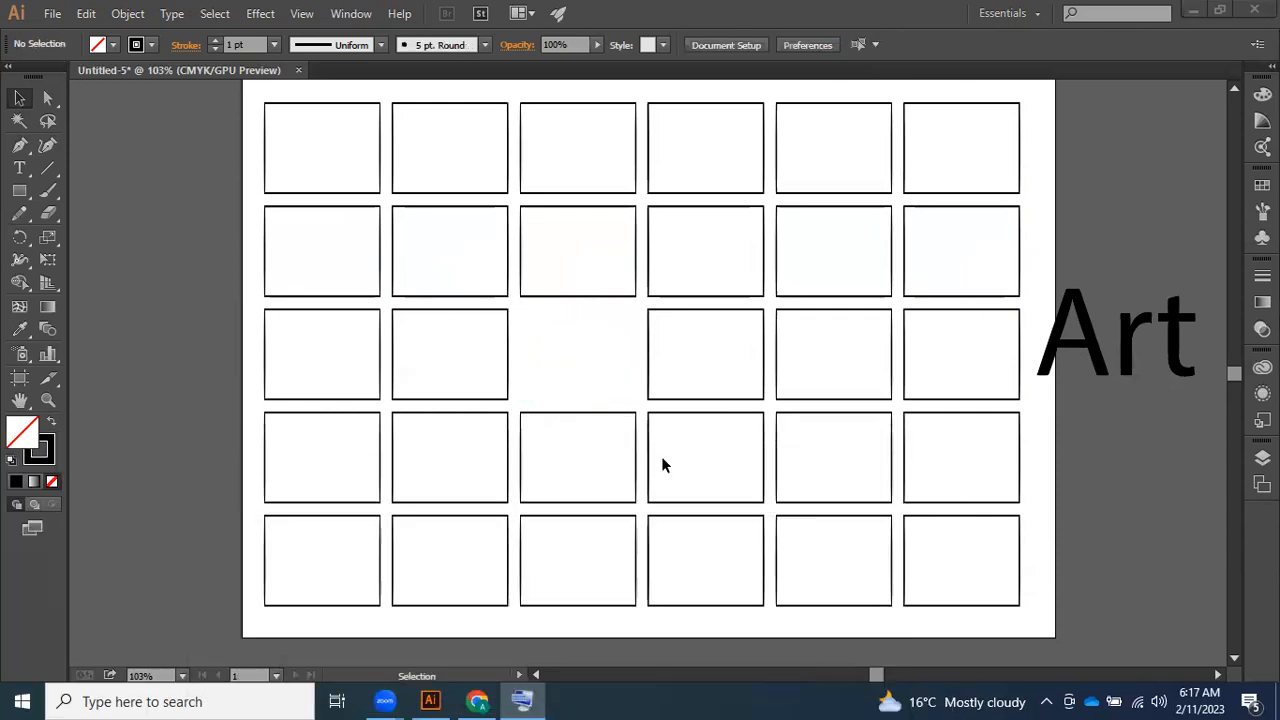
- Undo the deletion of the third rectangle in the third row and clear the selection
{"action": "key", "text": "ctrl"}
{"action": "key", "text": "ctrl"}
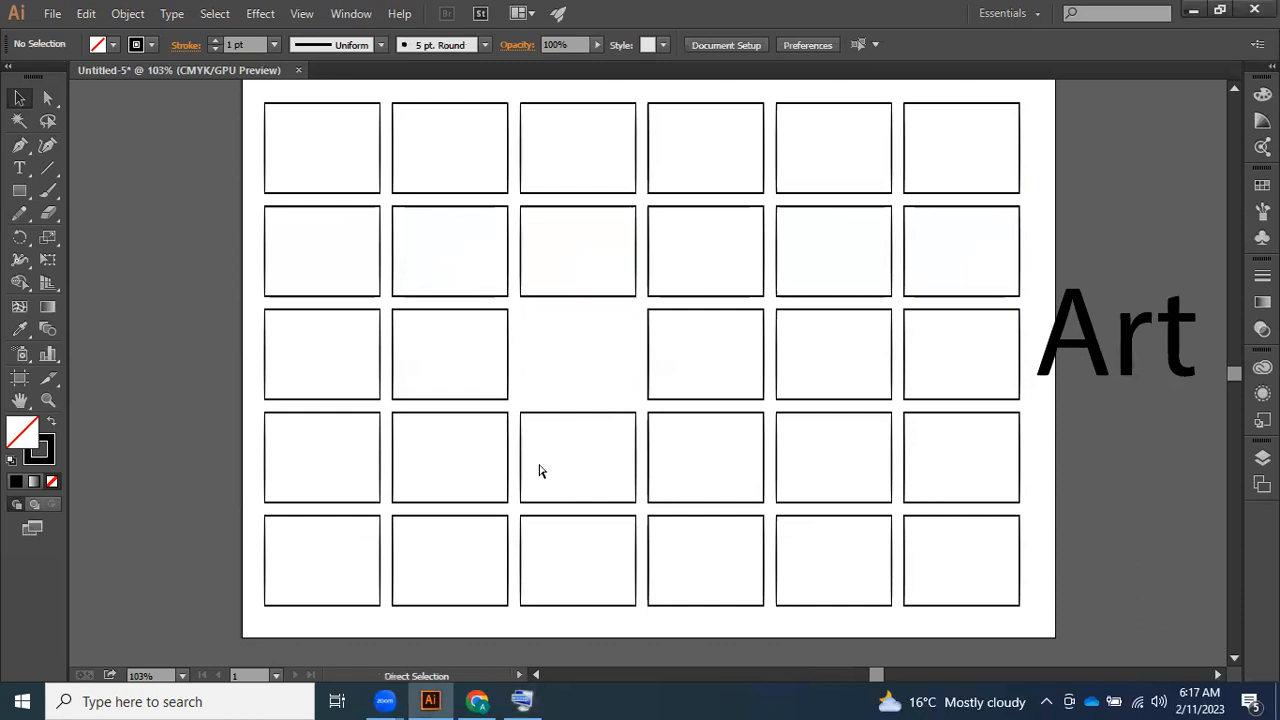
{"action": "key", "text": "ctrl+z"}
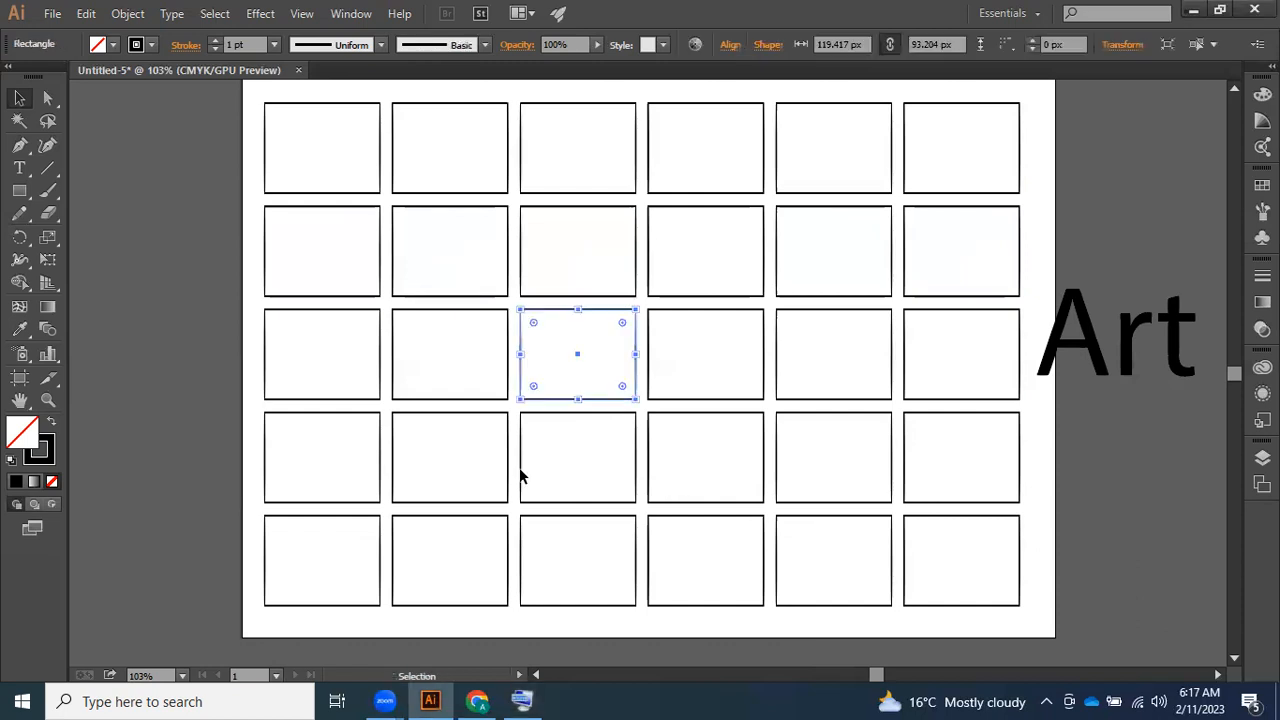
{"action": "left_click", "coordinate": [199, 408]}
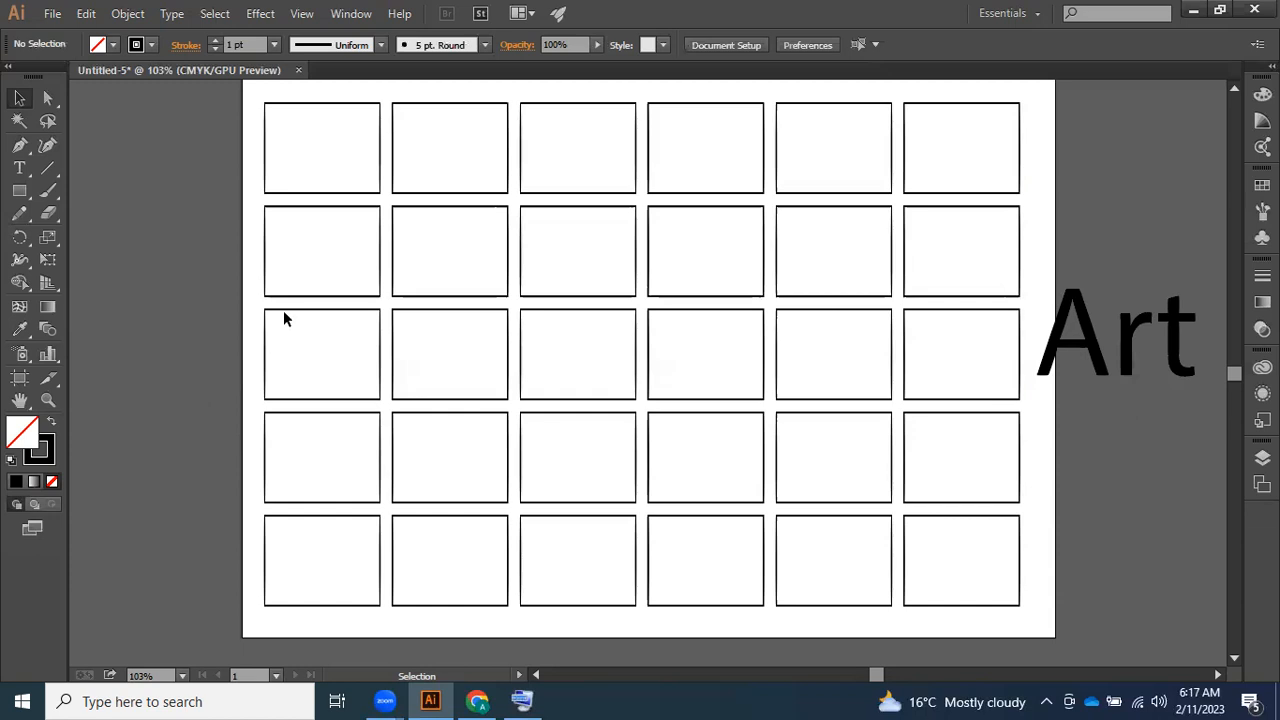
- Select the whole grid of rectangles and delete it
{"action": "mouse_move", "coordinate": [283, 312]}
{"action": "left_mouse_down"}
{"action": "mouse_move", "coordinate": [104, 309]}
{"action": "mouse_move", "coordinate": [106, 206]}
{"action": "mouse_move", "coordinate": [128, 258]}
{"action": "mouse_move", "coordinate": [135, 190]}
{"action": "mouse_move", "coordinate": [148, 398]}
{"action": "mouse_move", "coordinate": [140, 200]}
{"action": "mouse_move", "coordinate": [309, 332]}
{"action": "mouse_move", "coordinate": [278, 316]}
{"action": "left_mouse_up"}
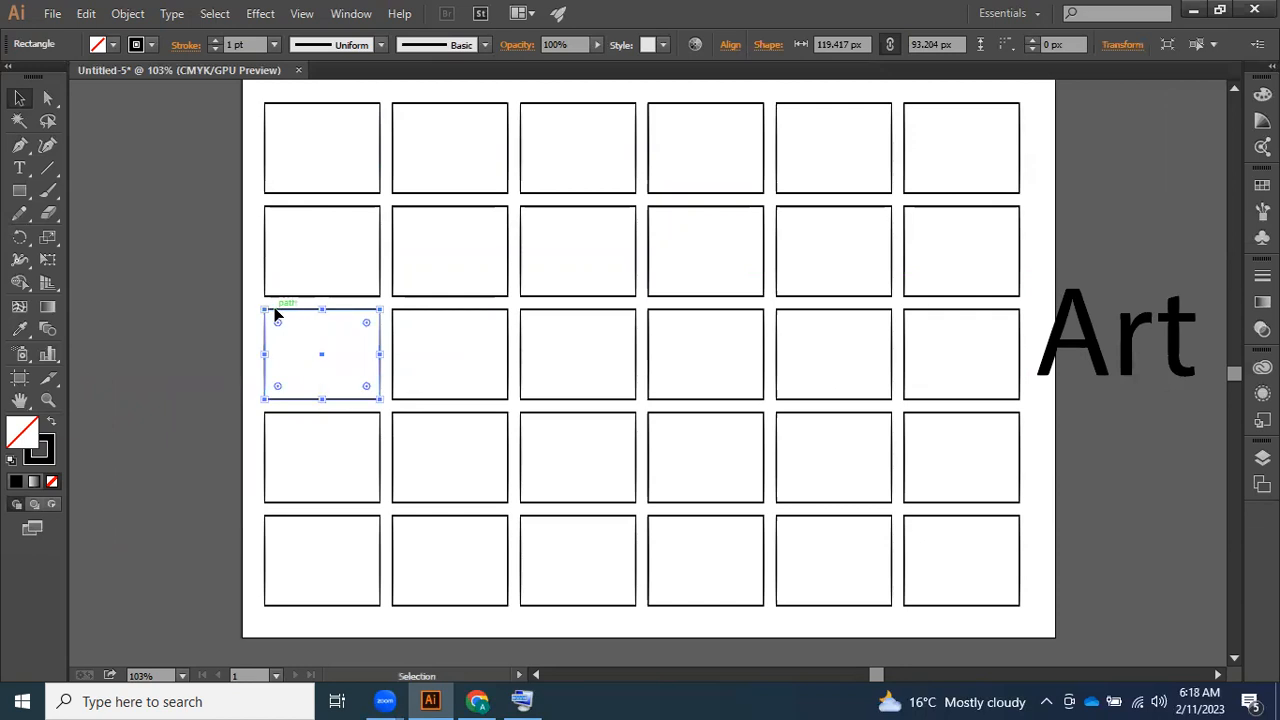
{"action": "left_click_drag", "start_coordinate": [231, 143], "coordinate": [940, 563]}
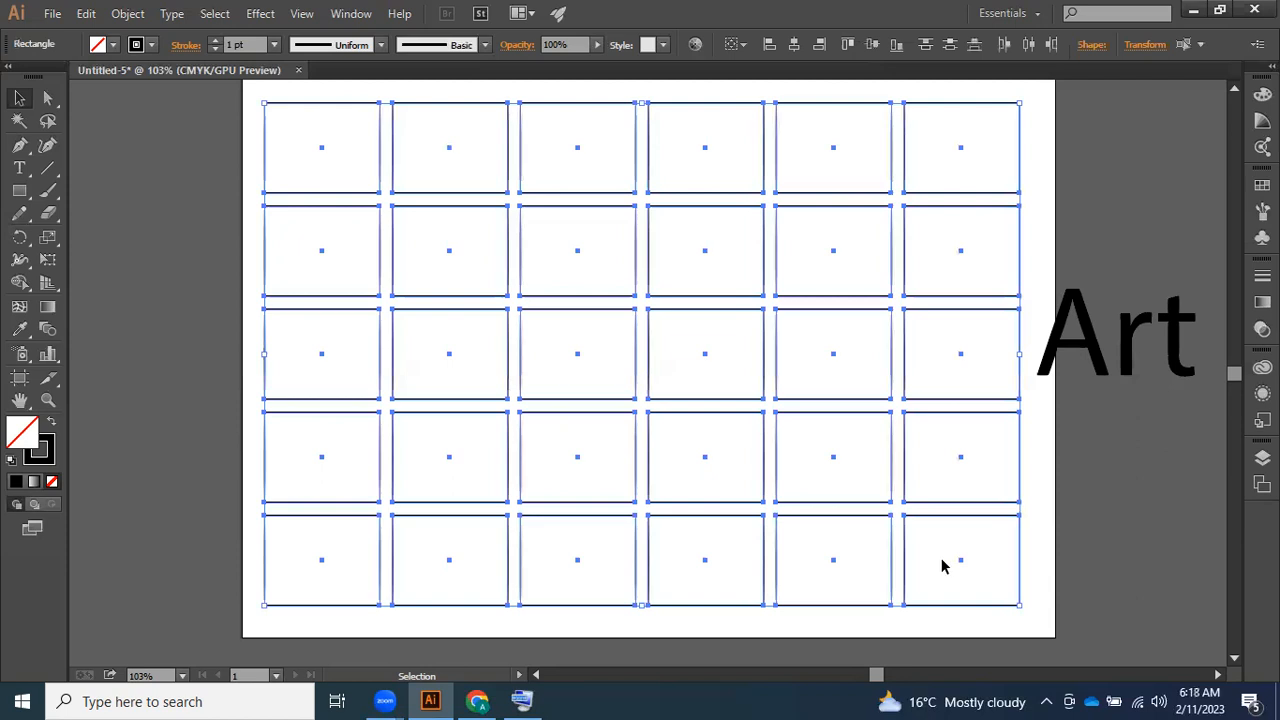
{"action": "key", "text": "Delete"}
- Draw a rectangle about 255 × 224 px in the upper-left area of the artboard and deselect it
{"action": "left_click_drag", "start_coordinate": [19, 190], "coordinate": [71, 191]}
{"action": "left_click_drag", "start_coordinate": [326, 159], "coordinate": [572, 375]}
{"action": "left_click", "coordinate": [19, 97]}
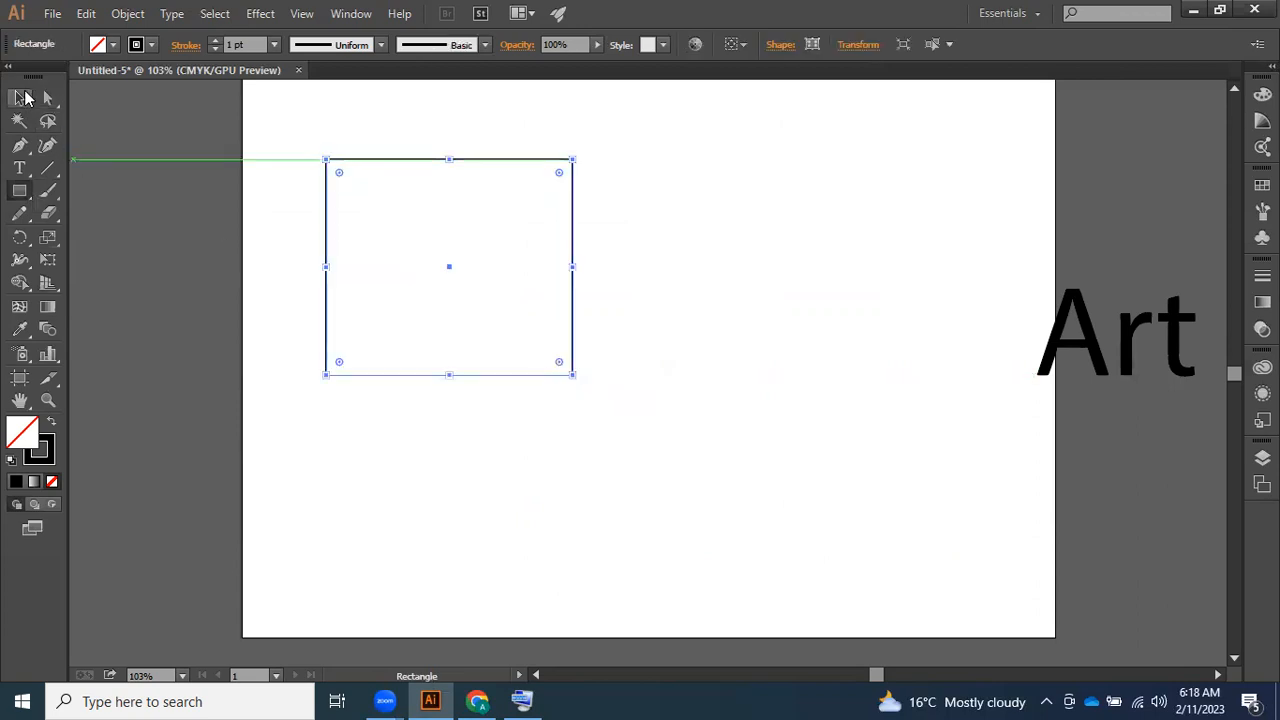
{"action": "left_click", "coordinate": [185, 203]}
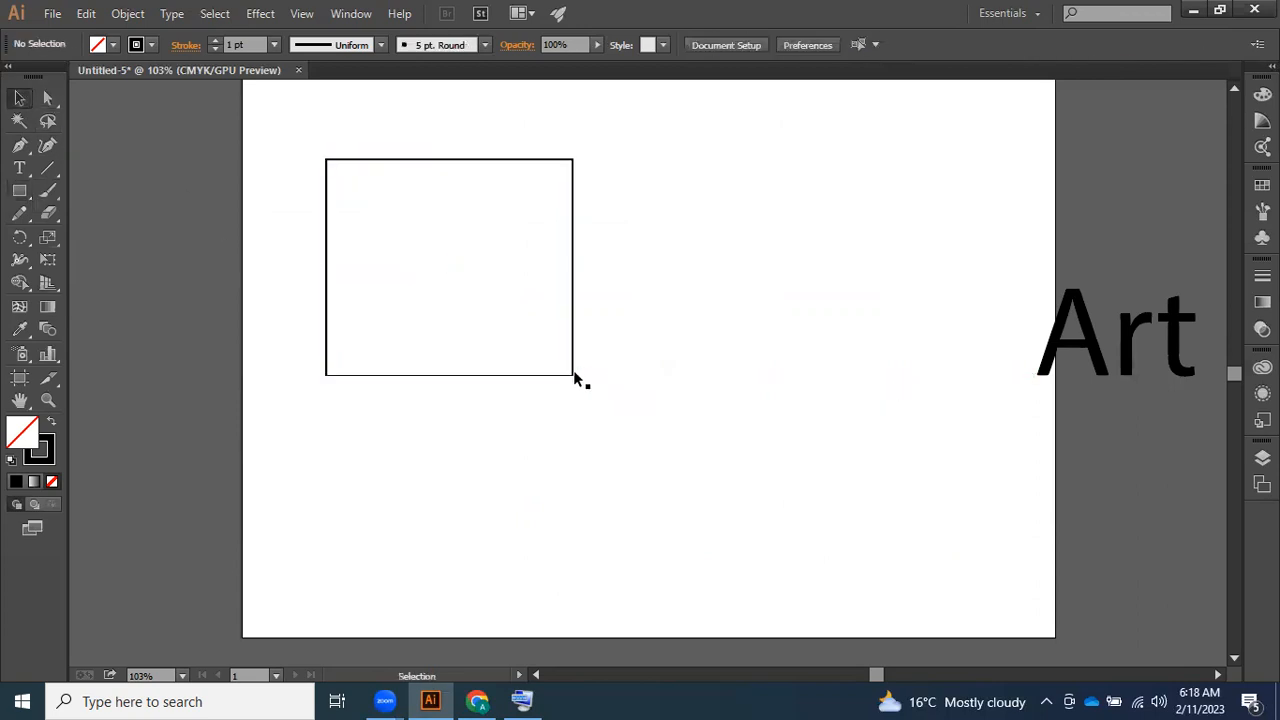
- Resize the rectangle from its upper-right corner to about 249 × 219 px and move it down and right by its center
{"action": "left_click", "coordinate": [574, 373]}
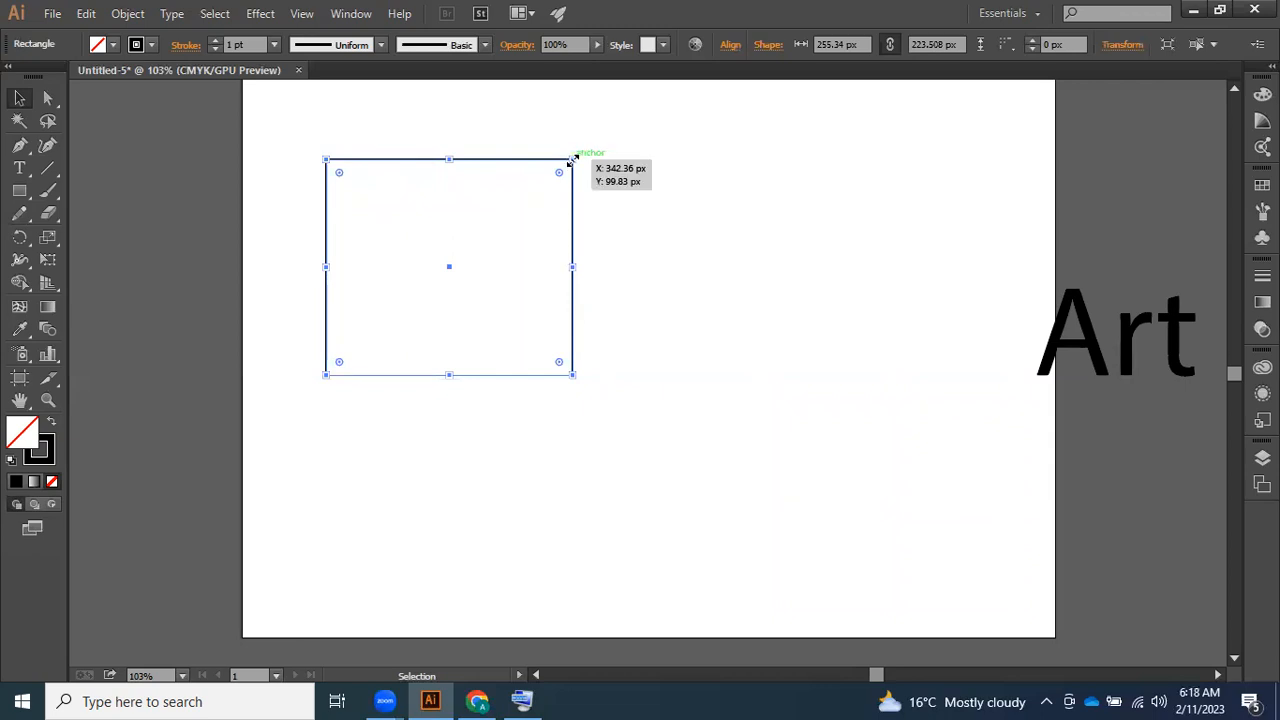
{"action": "left_click_drag", "start_coordinate": [572, 160], "coordinate": [444, 165]}
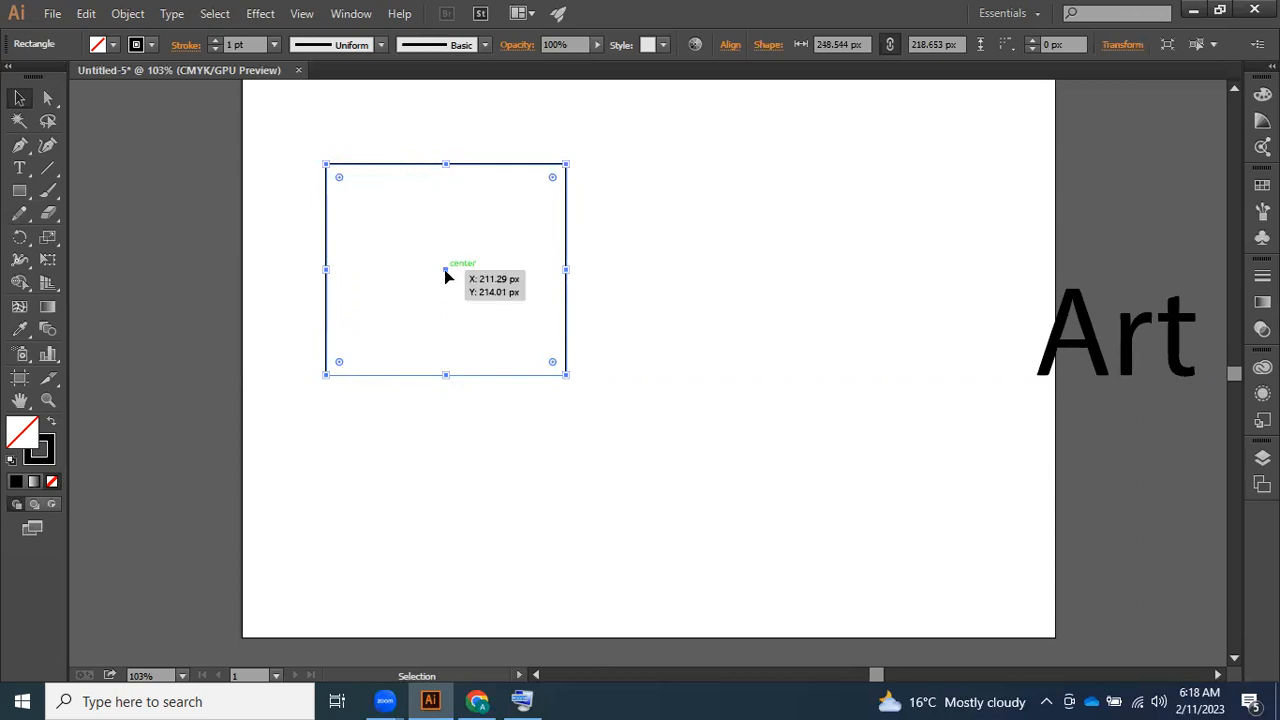
{"action": "left_click_drag", "start_coordinate": [445, 269], "coordinate": [508, 328]}
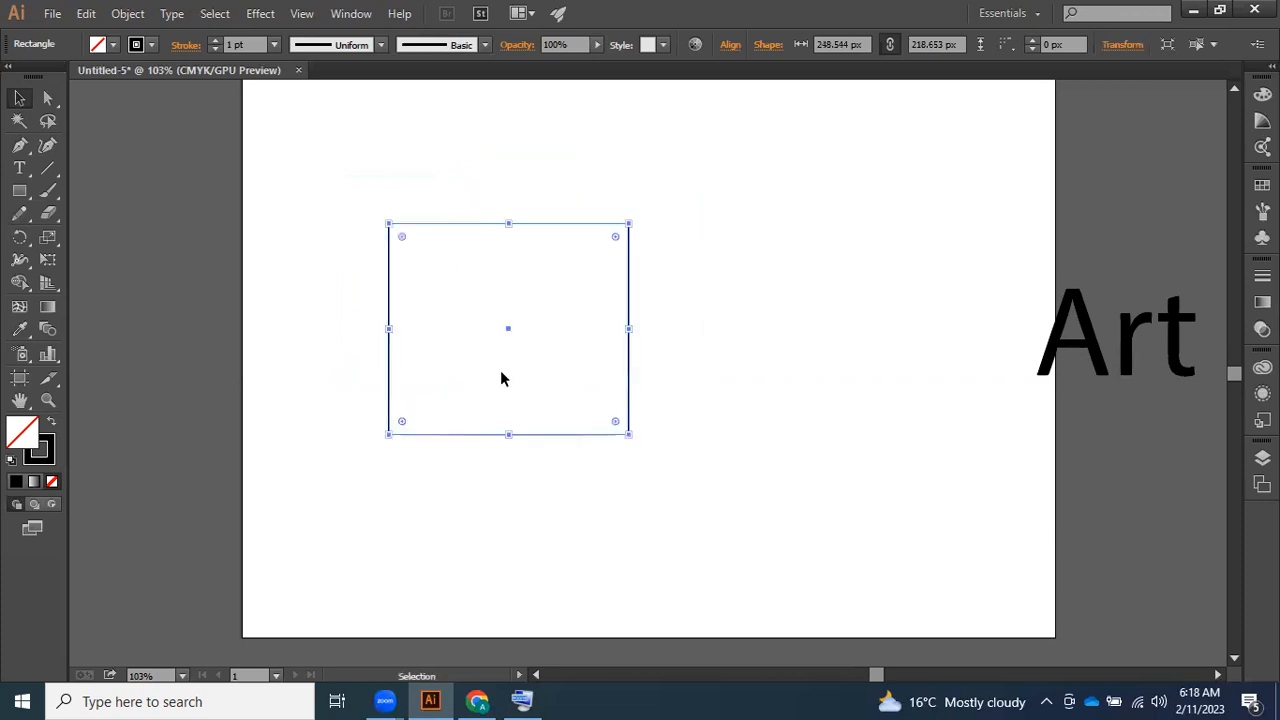
{"action": "left_click", "coordinate": [667, 326]}
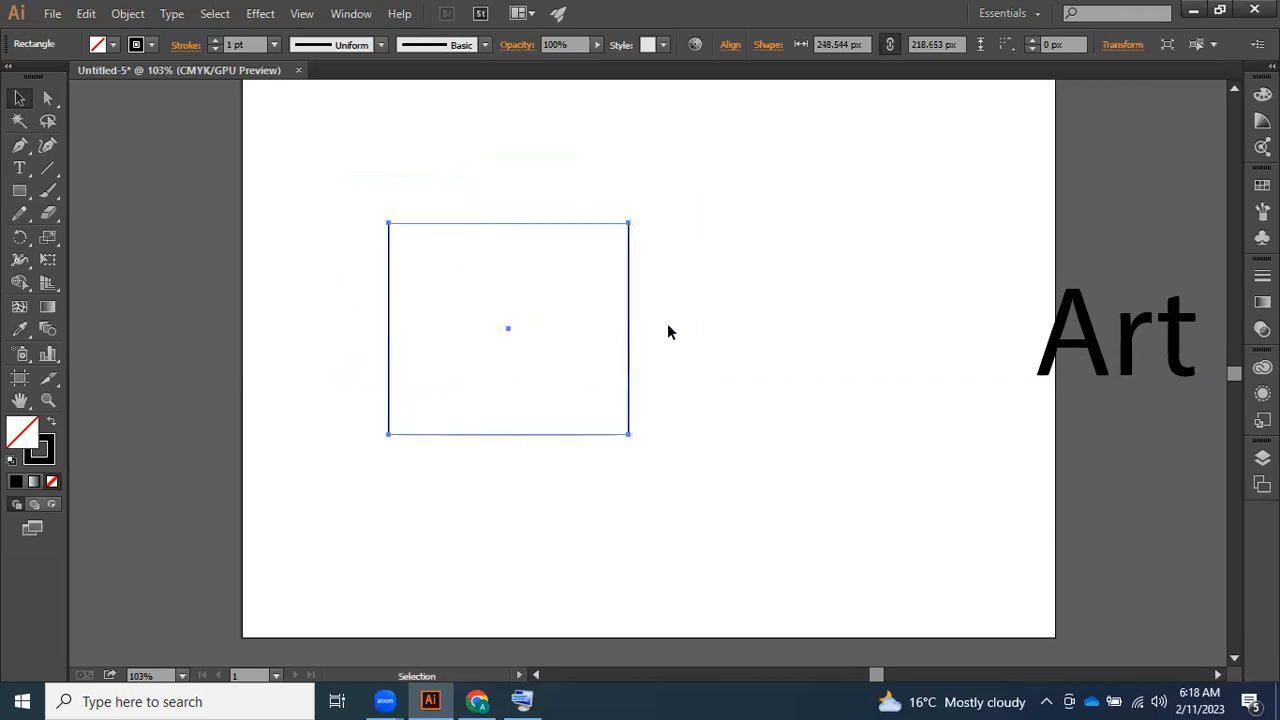
- Rotate the rectangle freehand several times about its center, leaving it tilted clockwise, and reselect it
{"action": "left_click", "coordinate": [628, 326]}
{"action": "left_click_drag", "start_coordinate": [633, 217], "coordinate": [494, 234]}
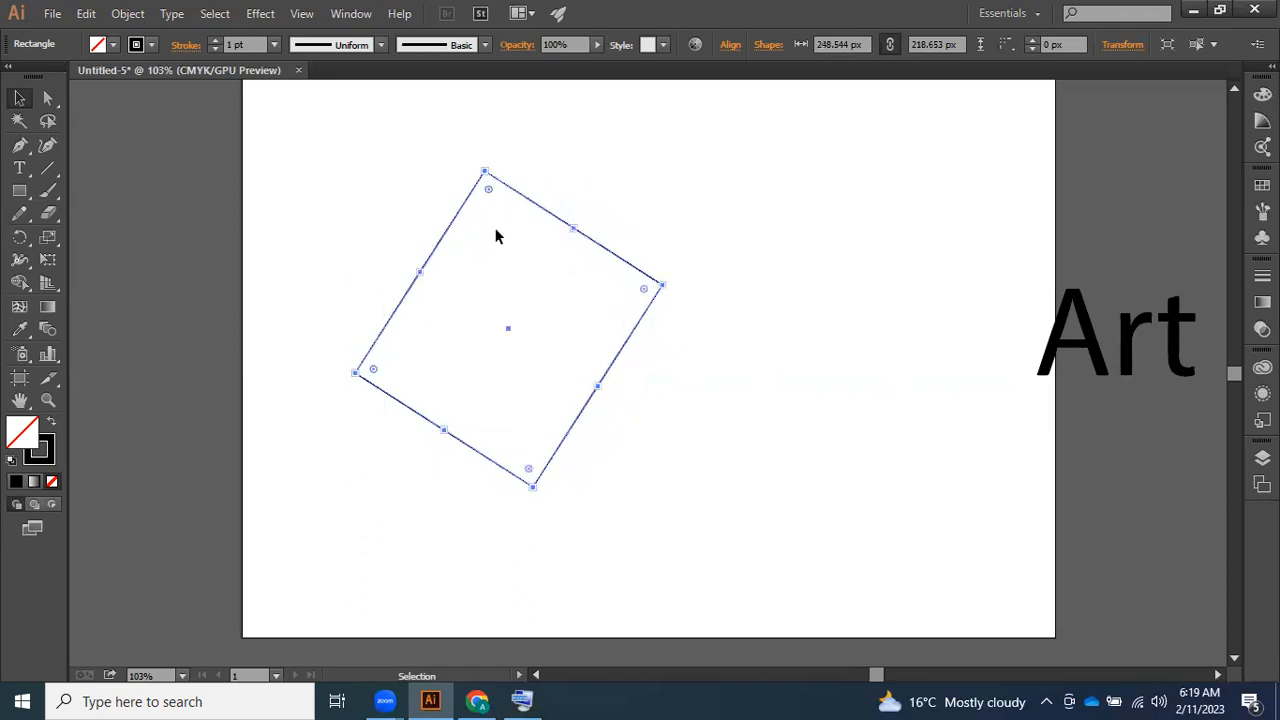
{"action": "left_click_drag", "start_coordinate": [668, 315], "coordinate": [637, 413]}
{"action": "left_click_drag", "start_coordinate": [619, 198], "coordinate": [654, 286]}
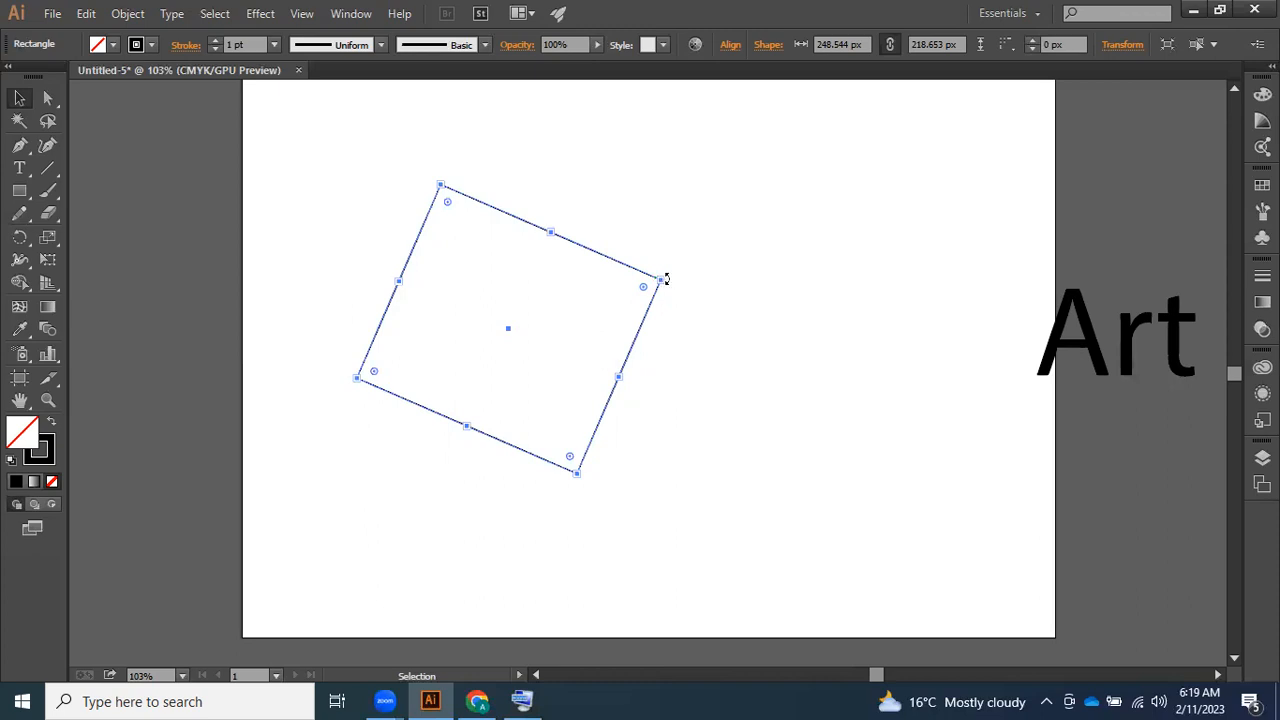
{"action": "left_click", "coordinate": [686, 271]}
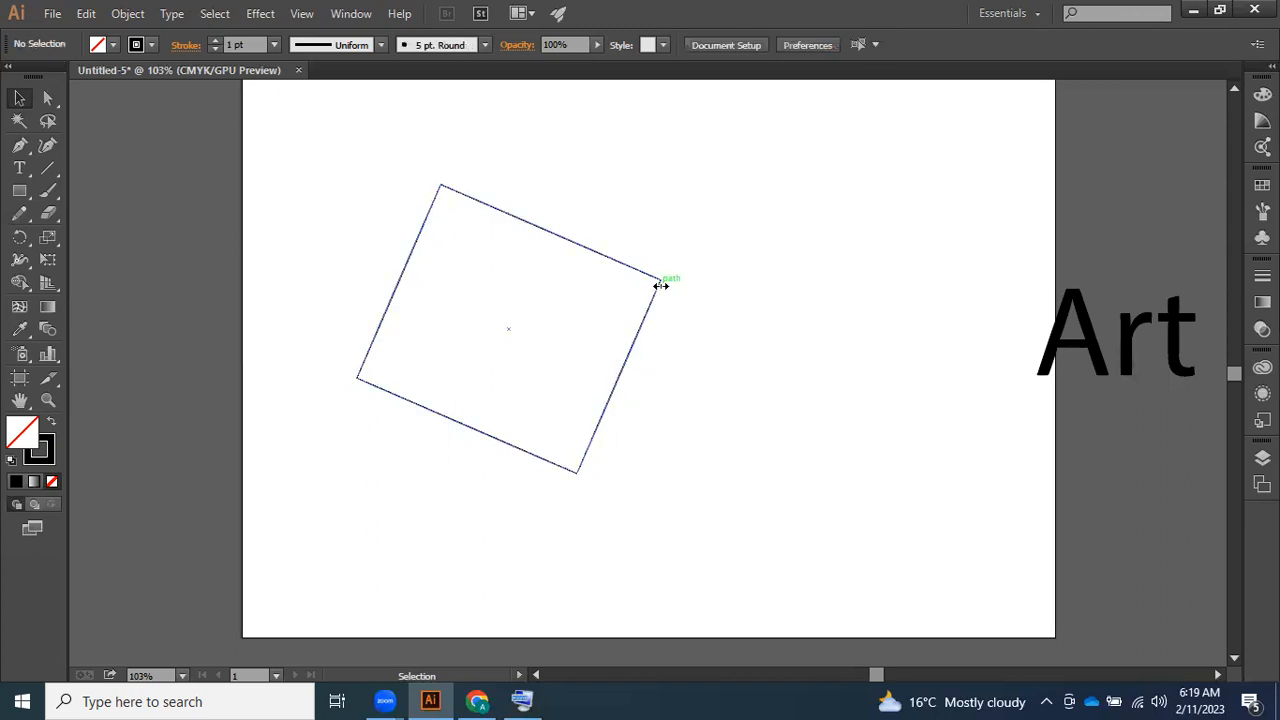
{"action": "left_click", "coordinate": [666, 284]}
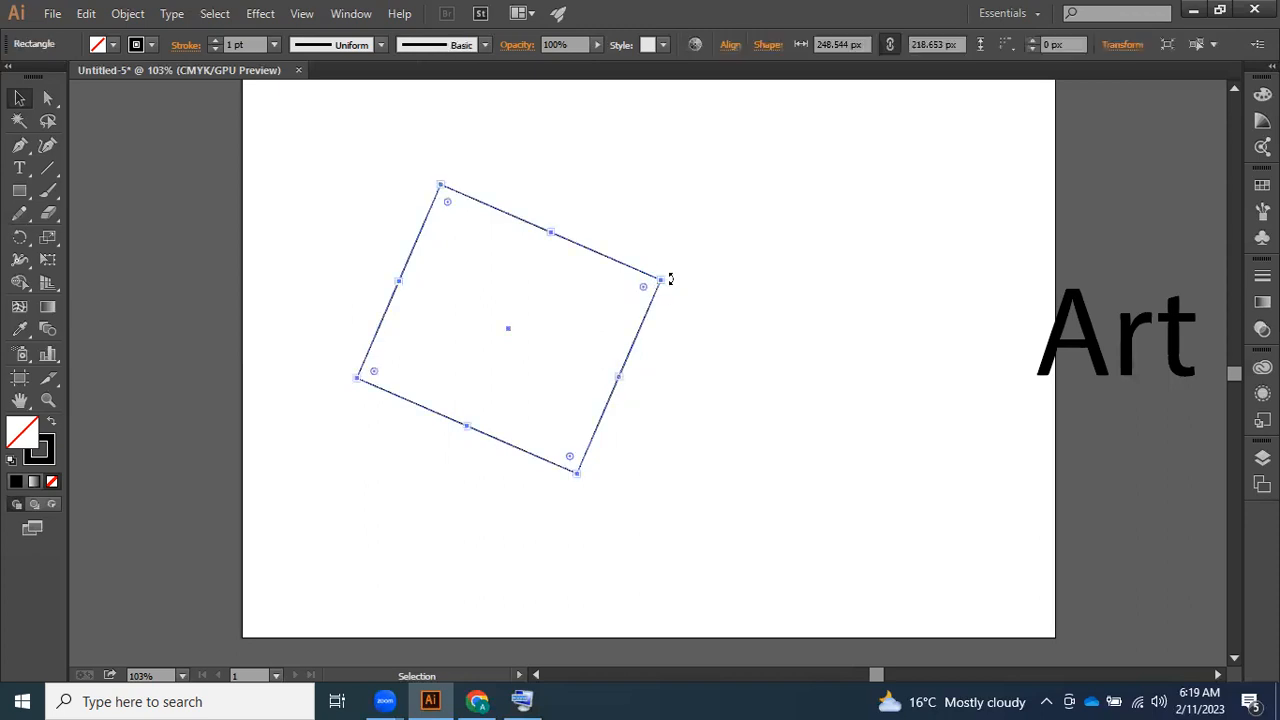
- Undo all freehand rotations of the rectangle and select it again
{"action": "key", "text": "ctrl+z"}
{"action": "key", "text": "ctrl+z"}
{"action": "key", "text": "ctrl+z"}
{"action": "key", "text": "ctrl+z"}
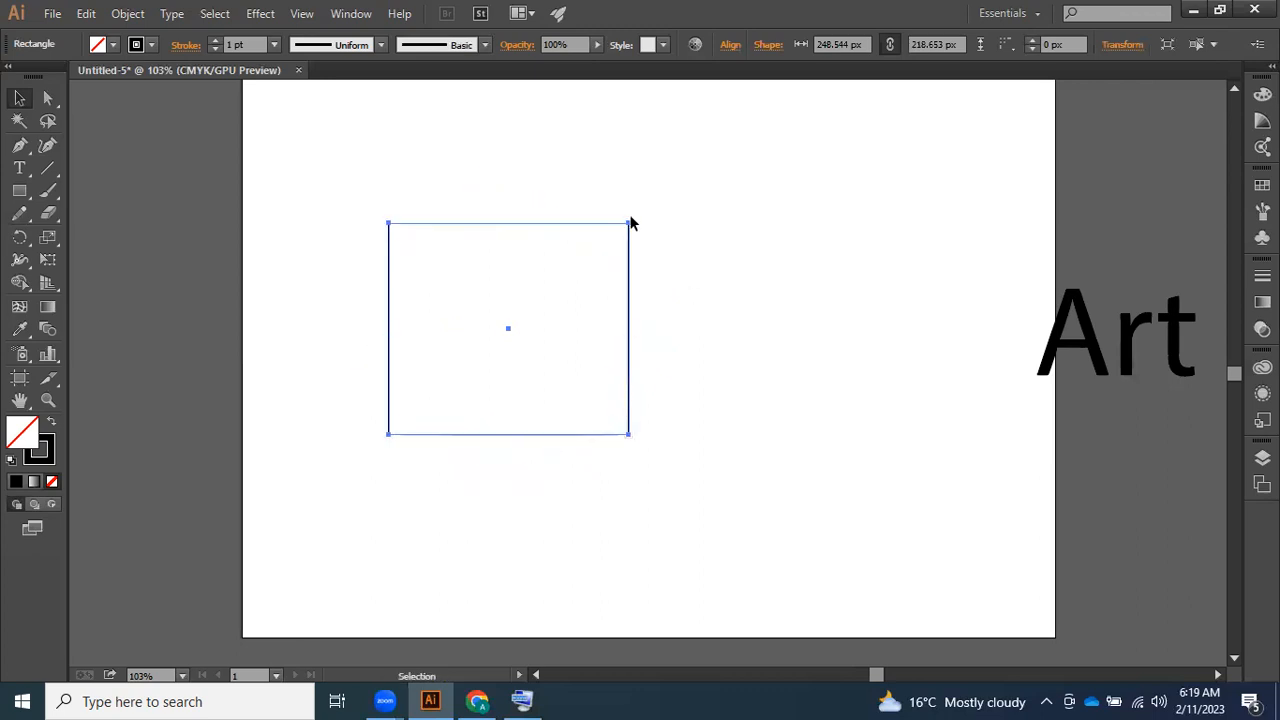
{"action": "left_click", "coordinate": [630, 218]}
{"action": "left_click", "coordinate": [615, 223]}
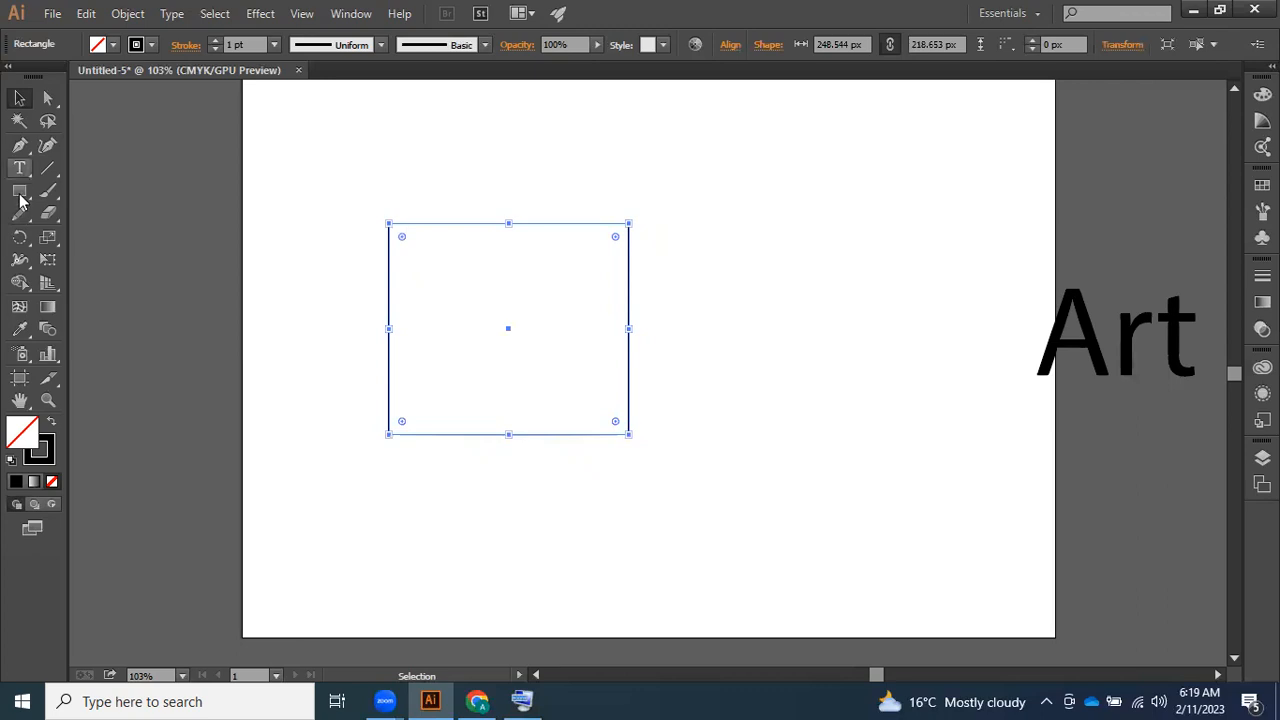
- Draw a 200 × 200 px square in the right part of the artboard and move it beside the larger rectangle
{"action": "left_click", "coordinate": [19, 190]}
{"action": "left_click_drag", "start_coordinate": [815, 267], "coordinate": [926, 458]}
{"action": "left_click", "coordinate": [19, 98]}
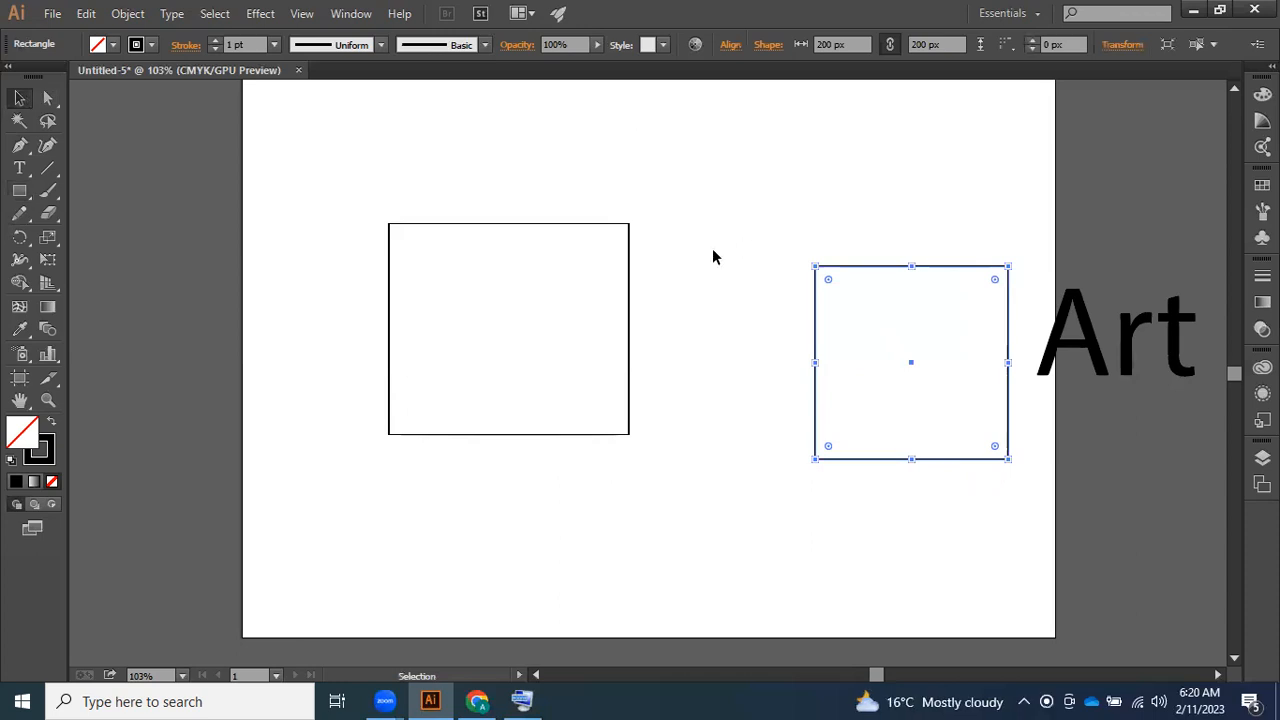
{"action": "left_click_drag", "start_coordinate": [877, 269], "coordinate": [720, 196]}
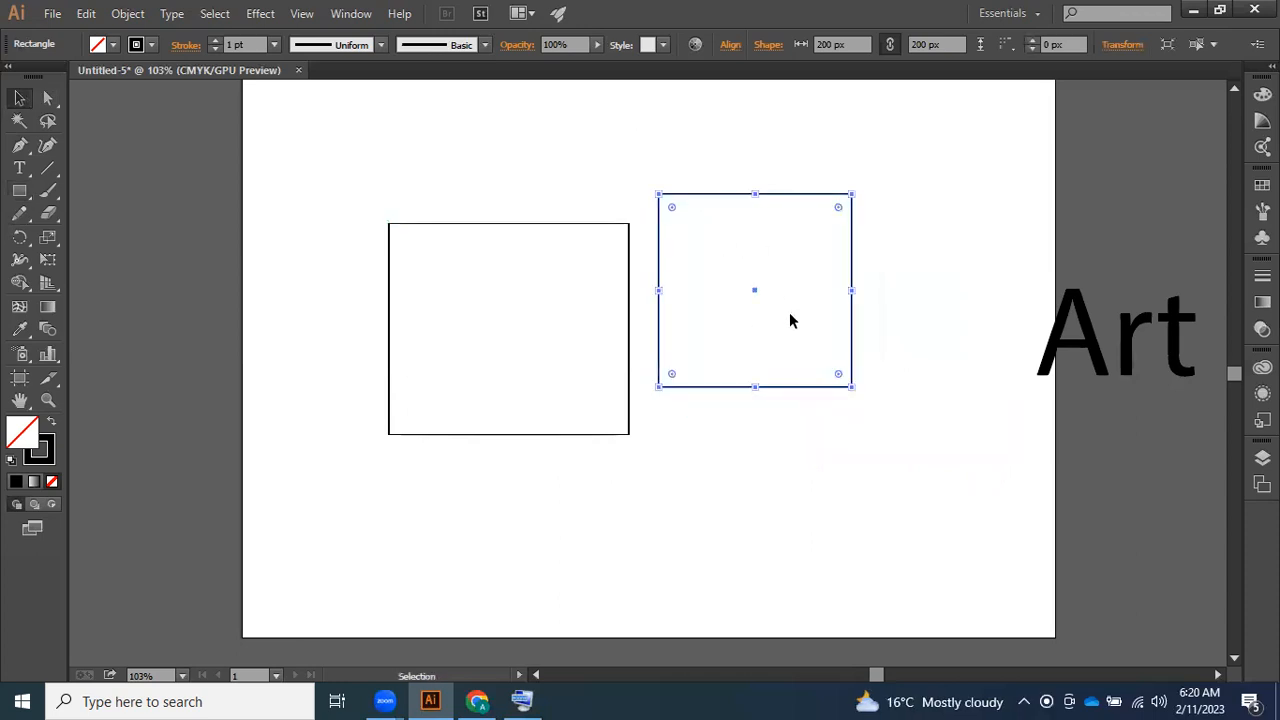
- Delete the larger rectangle and move the 200 px square left into its place
{"action": "left_click", "coordinate": [628, 325]}
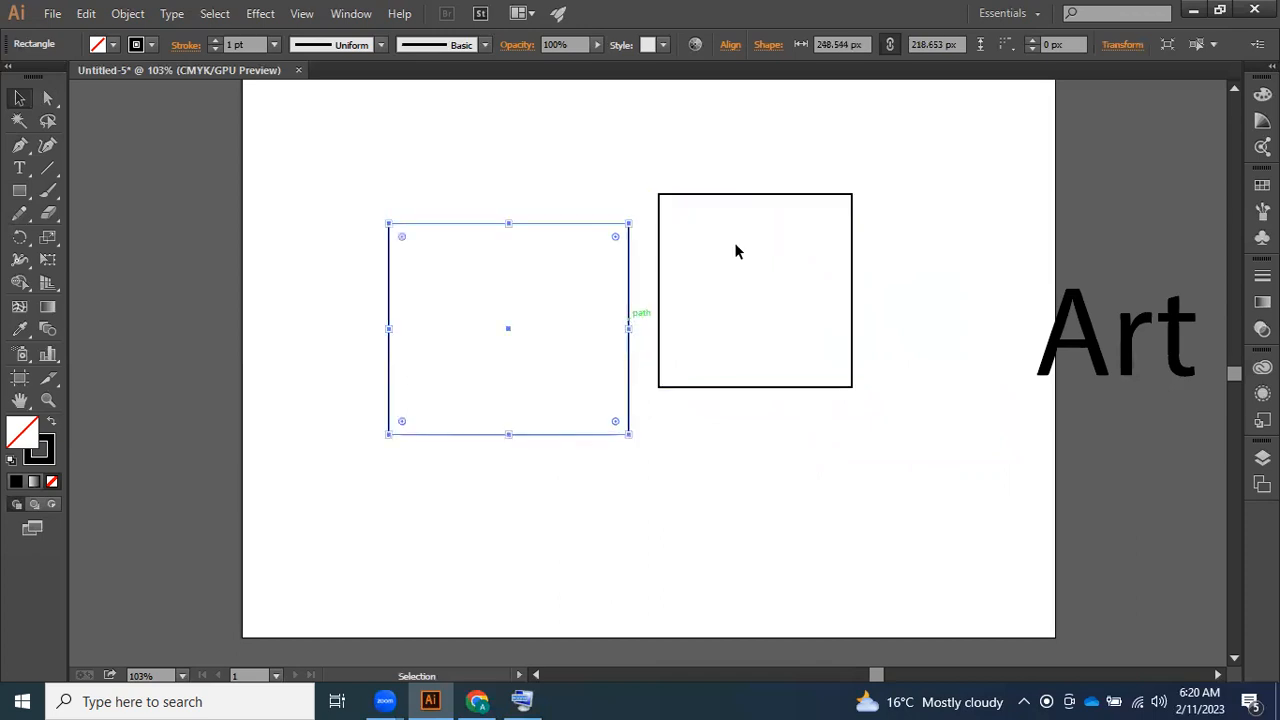
{"action": "key", "text": "Delete"}
{"action": "left_click_drag", "start_coordinate": [751, 192], "coordinate": [500, 190]}
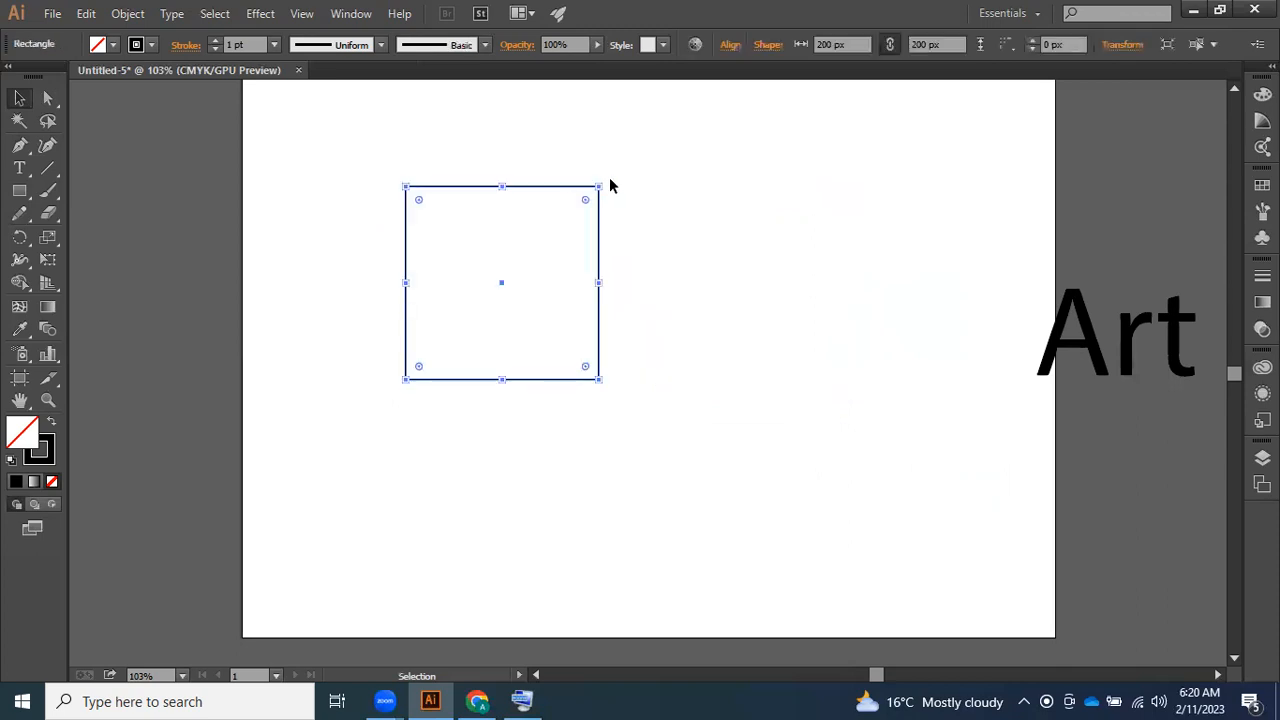
- Rotate the square about its center in constrained 45° increments, finishing as a diamond at -45°
{"action": "left_click_drag", "start_coordinate": [607, 179], "coordinate": [634, 262]}
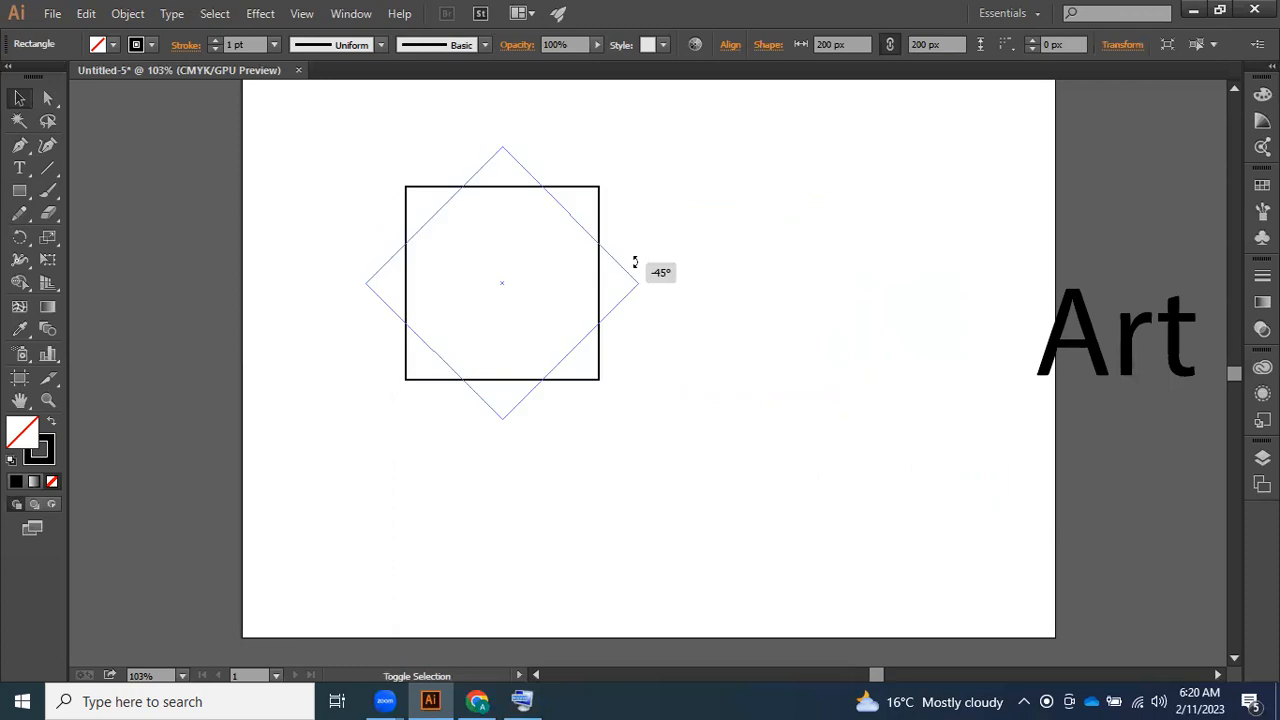
{"action": "left_click_drag", "start_coordinate": [634, 262], "coordinate": [562, 385]}
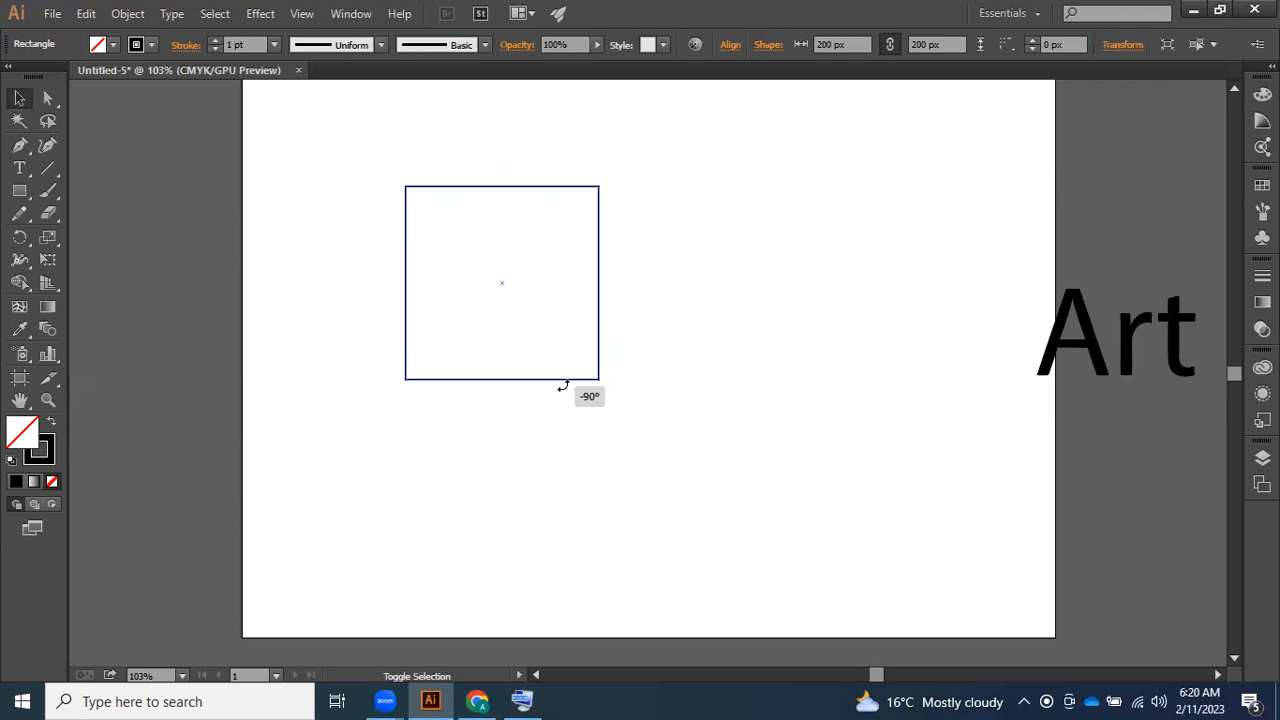
{"action": "left_click_drag", "start_coordinate": [563, 386], "coordinate": [385, 332]}
{"action": "left_click_drag", "start_coordinate": [354, 271], "coordinate": [649, 253]}
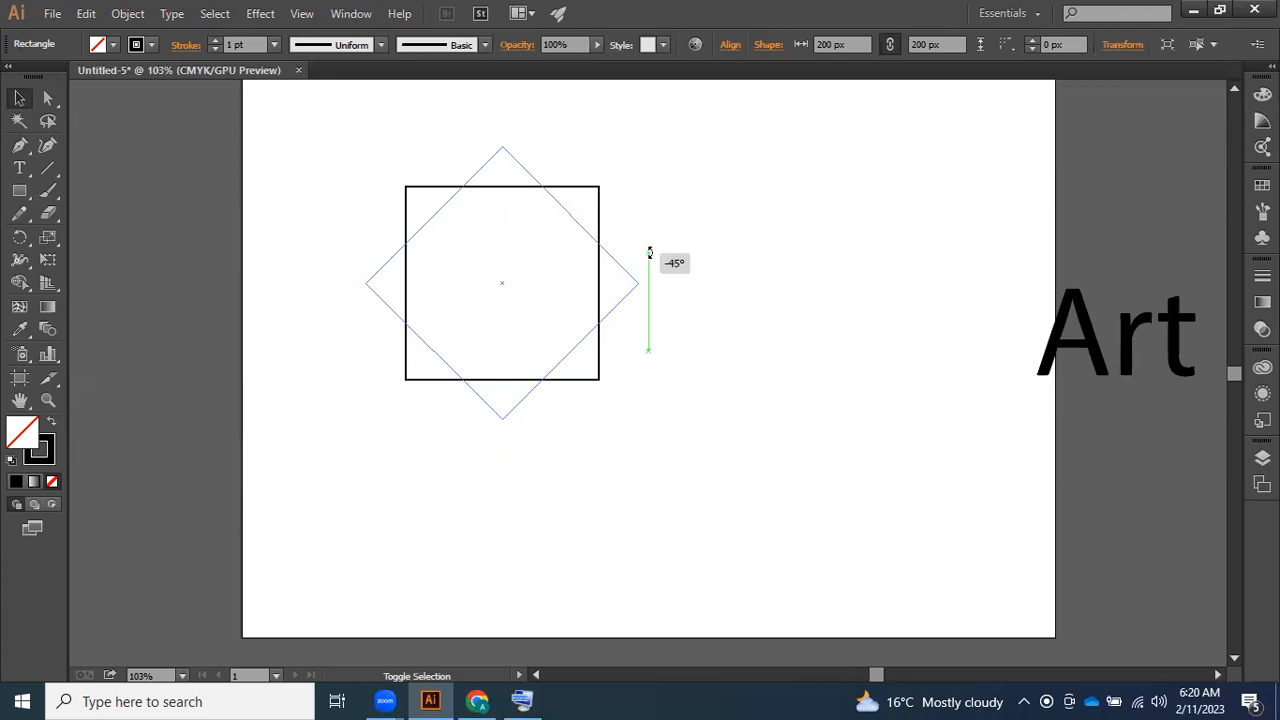
{"action": "left_click_drag", "start_coordinate": [649, 253], "coordinate": [612, 351]}
{"action": "left_click_drag", "start_coordinate": [676, 220], "coordinate": [676, 228]}
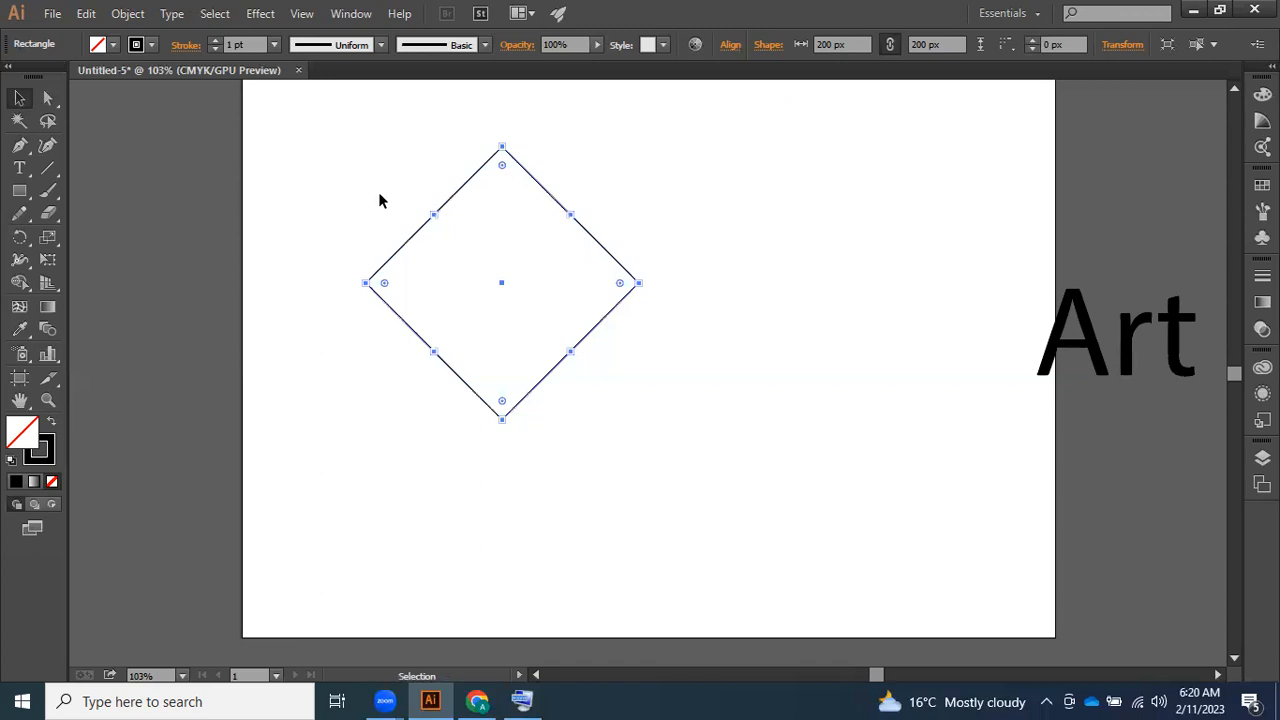
- Move the diamond partly past the artboard's left edge, deselect it, and undo both moves and the rotation
{"action": "left_click_drag", "start_coordinate": [451, 200], "coordinate": [293, 184]}
{"action": "left_click", "coordinate": [526, 240]}
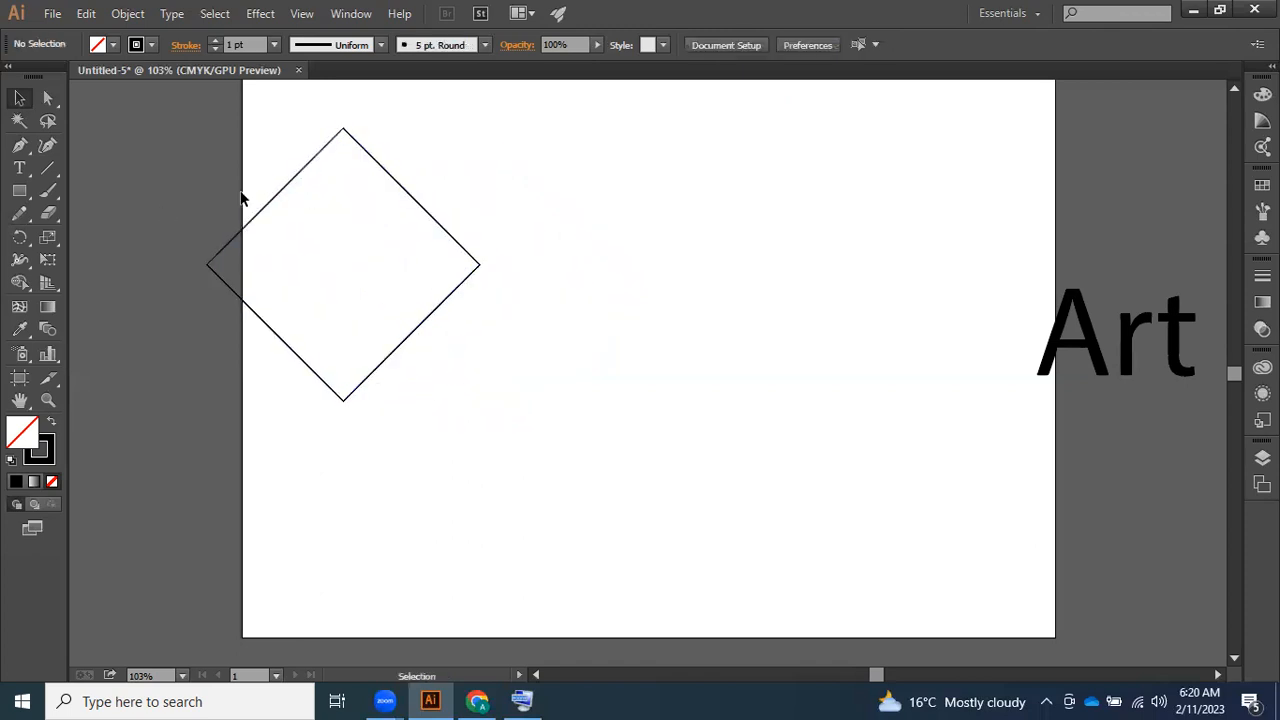
{"action": "key", "text": "ctrl+z"}
{"action": "key", "text": "ctrl+z"}
{"action": "key", "text": "ctrl+z"}
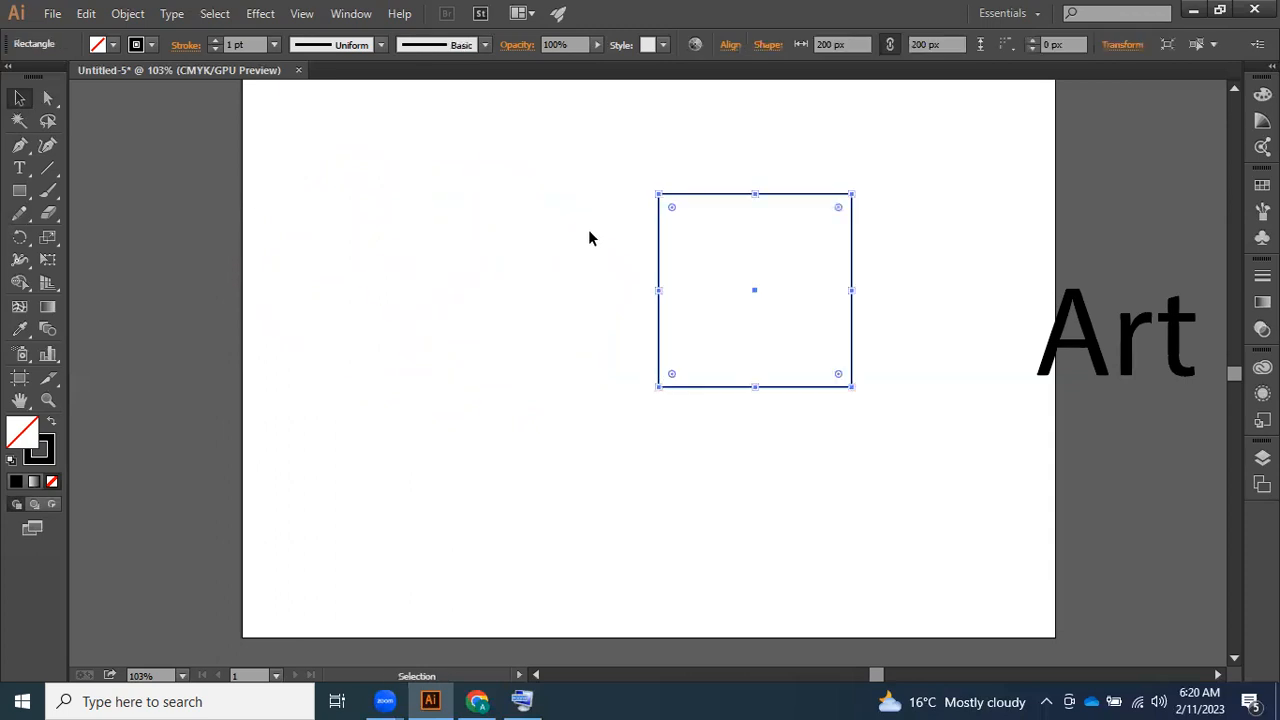
- Move the square to the artboard's upper-left area and enlarge it proportionally from its center to about 307 × 307 px
{"action": "left_click_drag", "start_coordinate": [697, 200], "coordinate": [392, 152]}
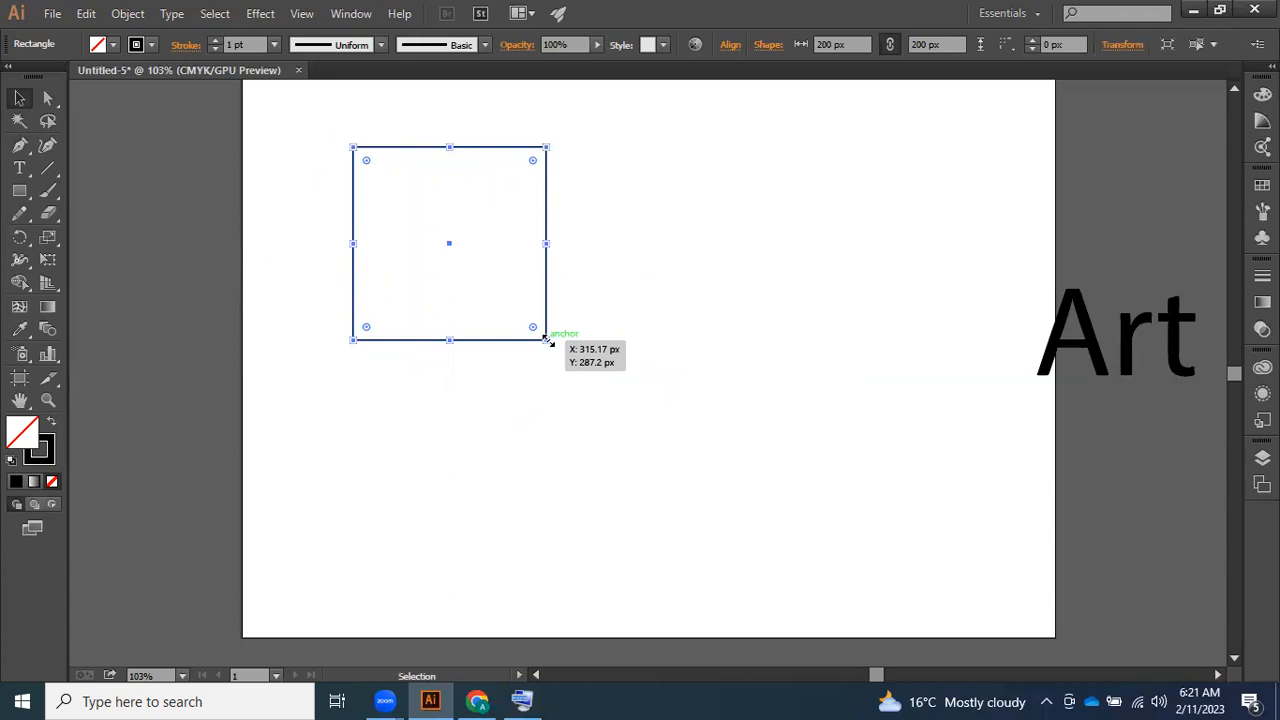
{"action": "left_click_drag", "start_coordinate": [546, 340], "coordinate": [729, 524]}
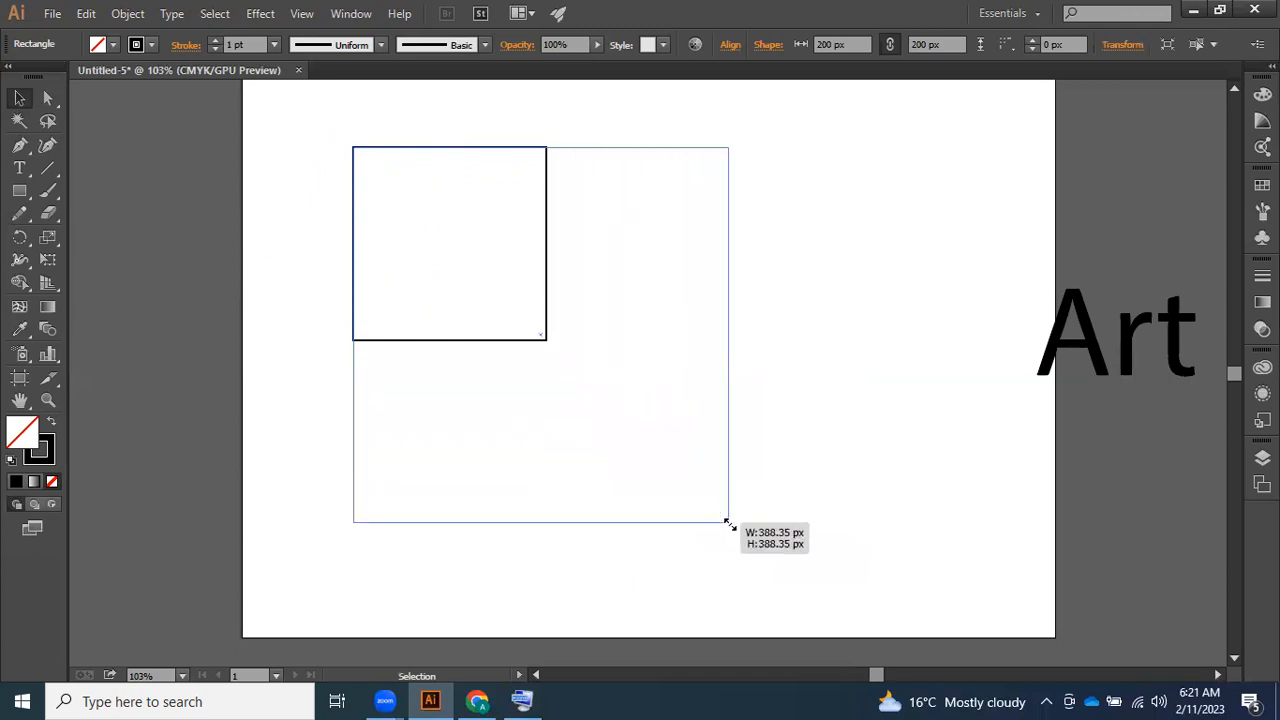
{"action": "left_click_drag", "start_coordinate": [729, 524], "coordinate": [619, 387]}
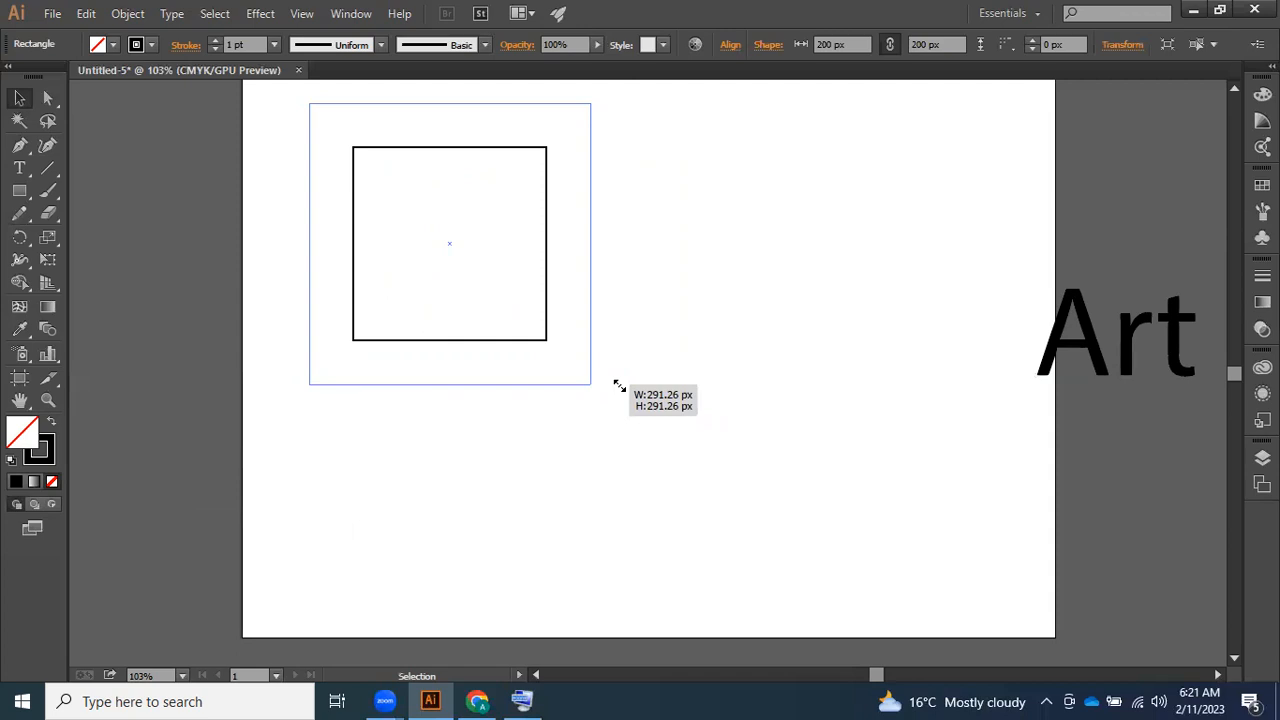
{"action": "mouse_move", "coordinate": [619, 387]}
{"action": "left_mouse_down"}
{"action": "mouse_move", "coordinate": [597, 369]}
{"action": "mouse_move", "coordinate": [646, 419]}
{"action": "mouse_move", "coordinate": [619, 374]}
{"action": "mouse_move", "coordinate": [640, 406]}
{"action": "mouse_move", "coordinate": [572, 342]}
{"action": "mouse_move", "coordinate": [617, 394]}
{"action": "left_mouse_up"}
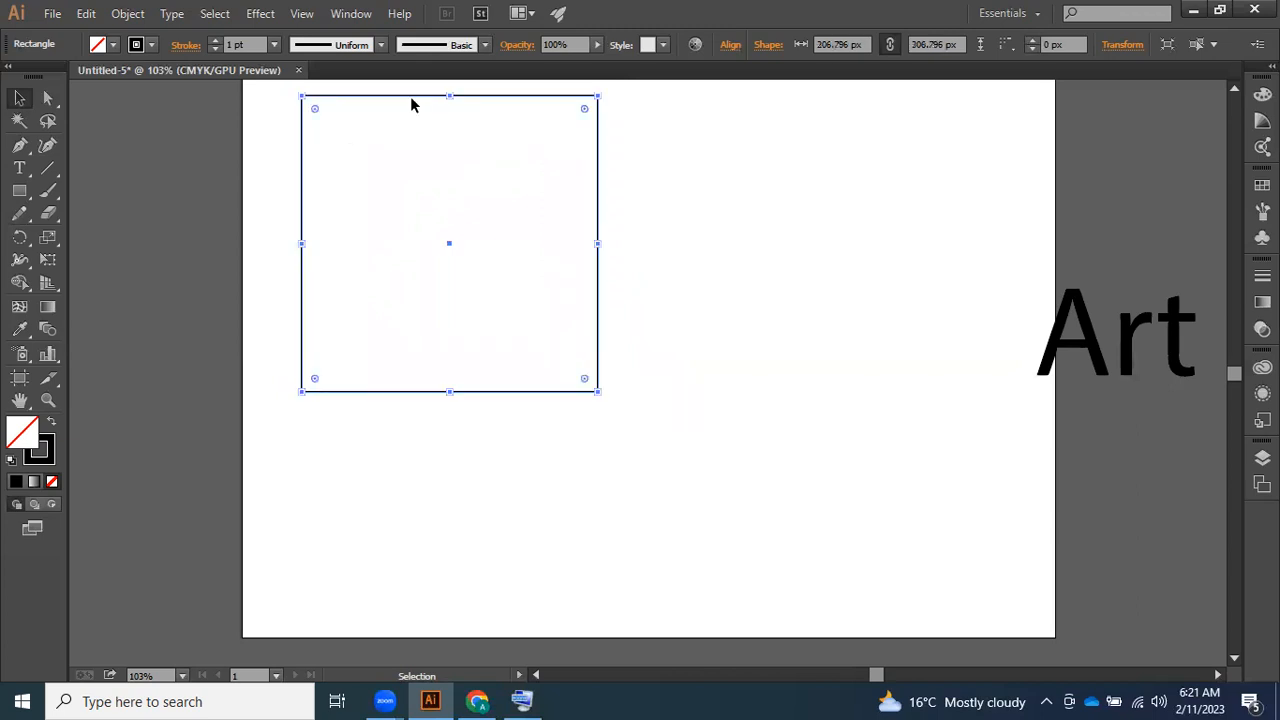
- Move the enlarged square around the artboard, undo the last of these moves, and place it near the artboard's upper-left corner
{"action": "left_click_drag", "start_coordinate": [472, 322], "coordinate": [526, 226]}
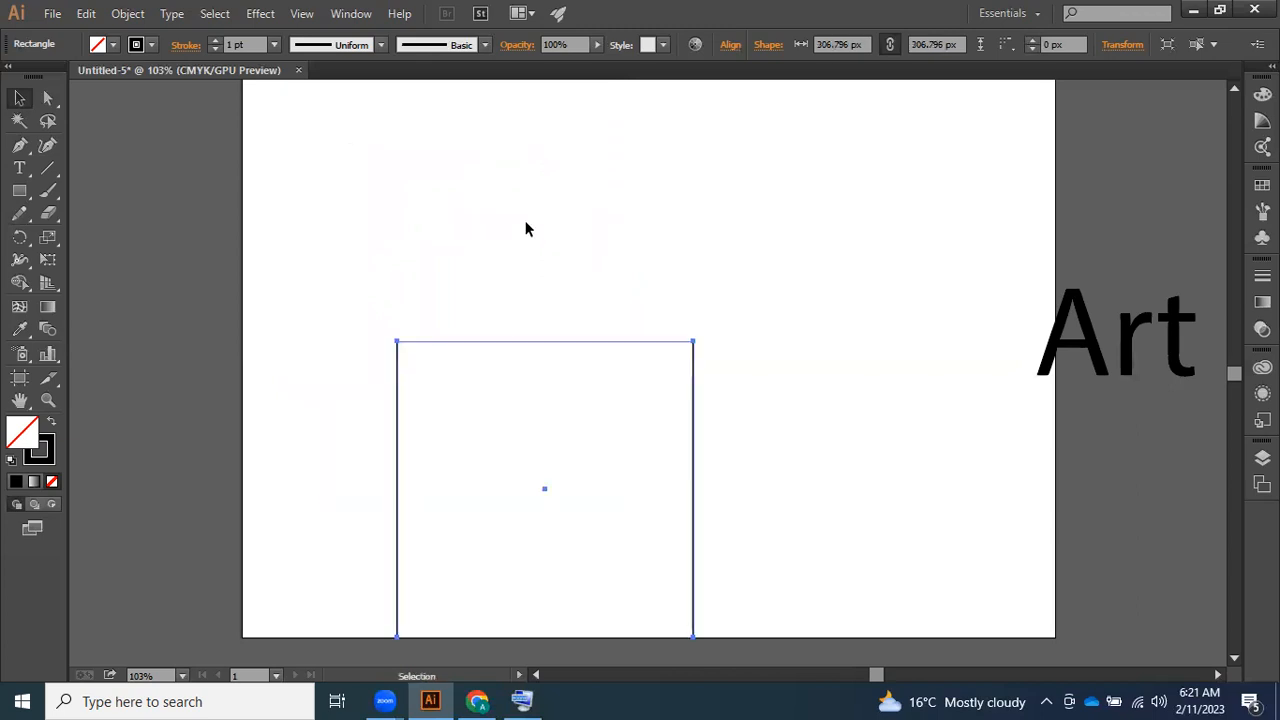
{"action": "left_click", "coordinate": [479, 349]}
{"action": "left_click_drag", "start_coordinate": [481, 345], "coordinate": [490, 273]}
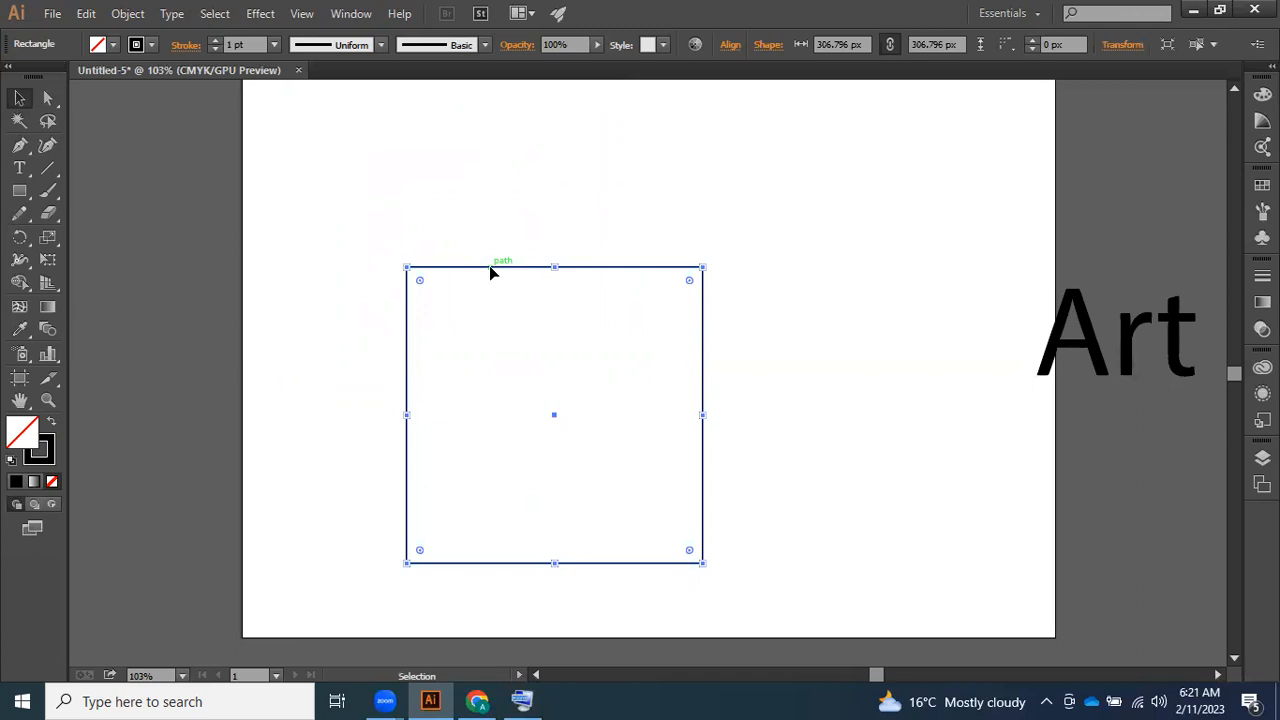
{"action": "left_click_drag", "start_coordinate": [468, 208], "coordinate": [385, 358]}
{"action": "left_click", "coordinate": [382, 224]}
{"action": "left_click_drag", "start_coordinate": [381, 233], "coordinate": [473, 348]}
{"action": "key", "text": "ctrl+z"}
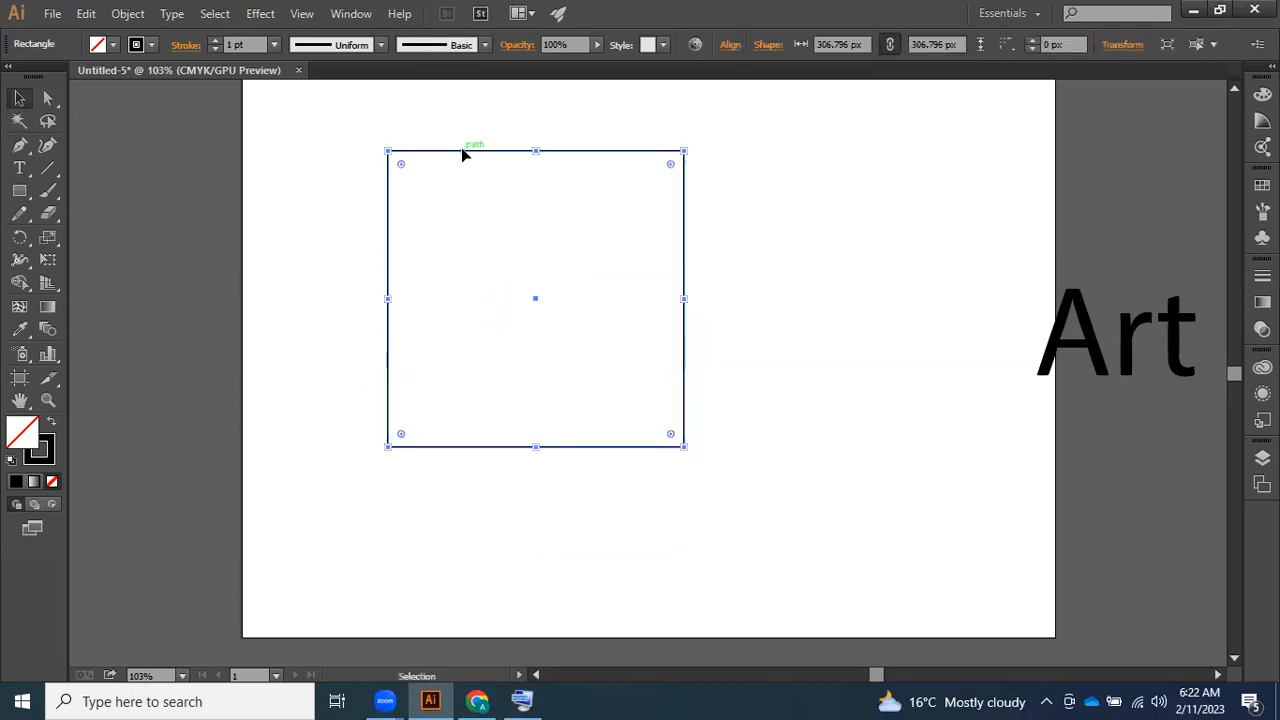
{"action": "scroll", "coordinate": [473, 171], "scroll_direction": "up", "scroll_amount": 1}
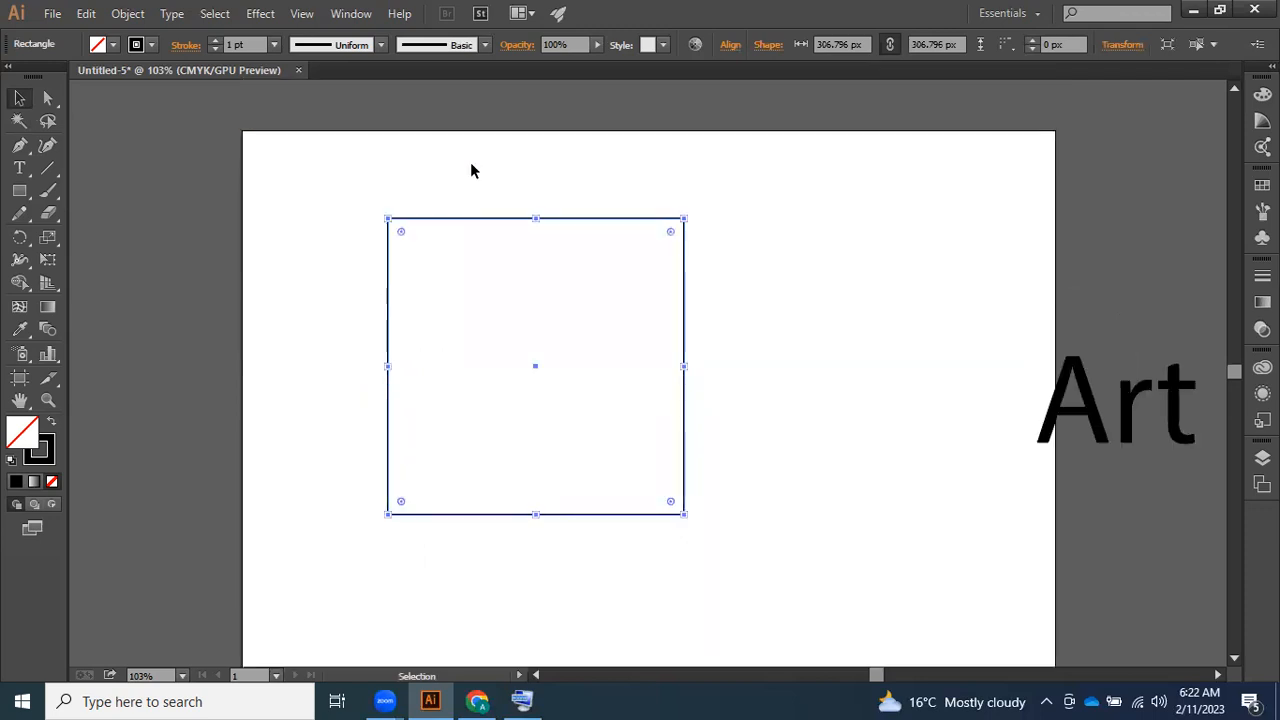
{"action": "left_click_drag", "start_coordinate": [457, 220], "coordinate": [362, 160]}
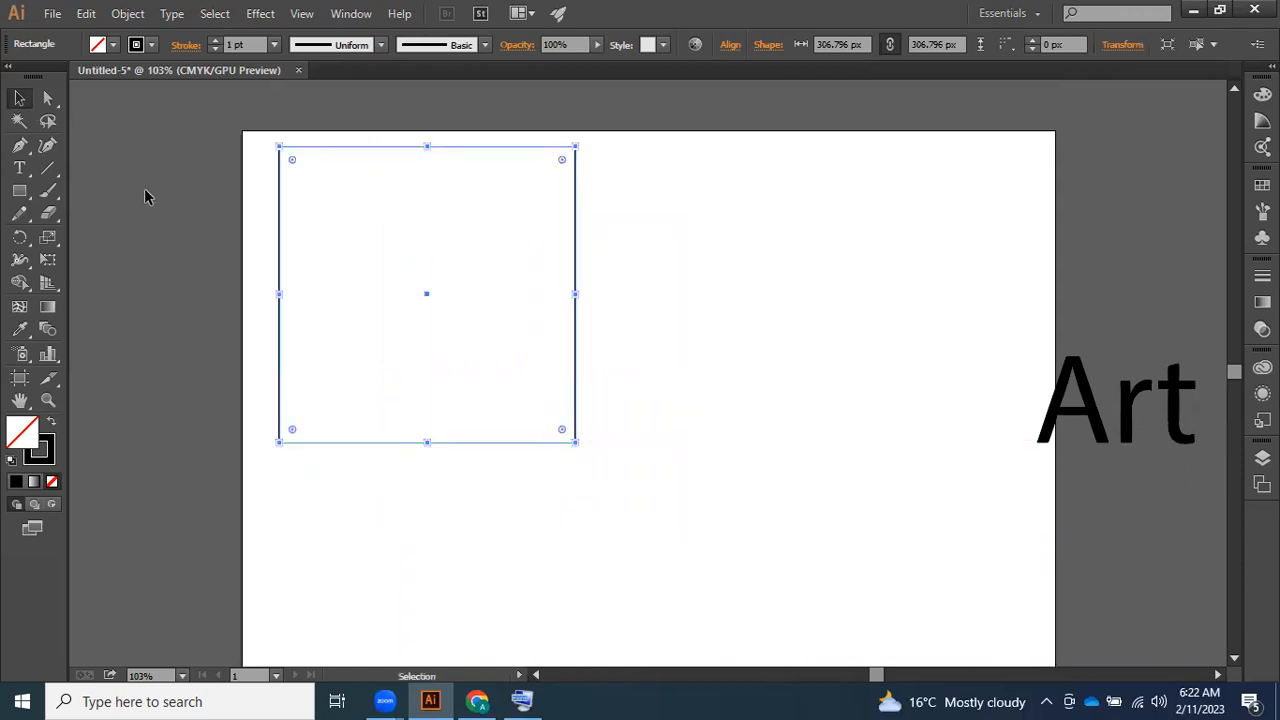
- Draw an unfilled rounded rectangle with a black outline on the artboard, to the right of the square
{"action": "left_click", "coordinate": [19, 193]}
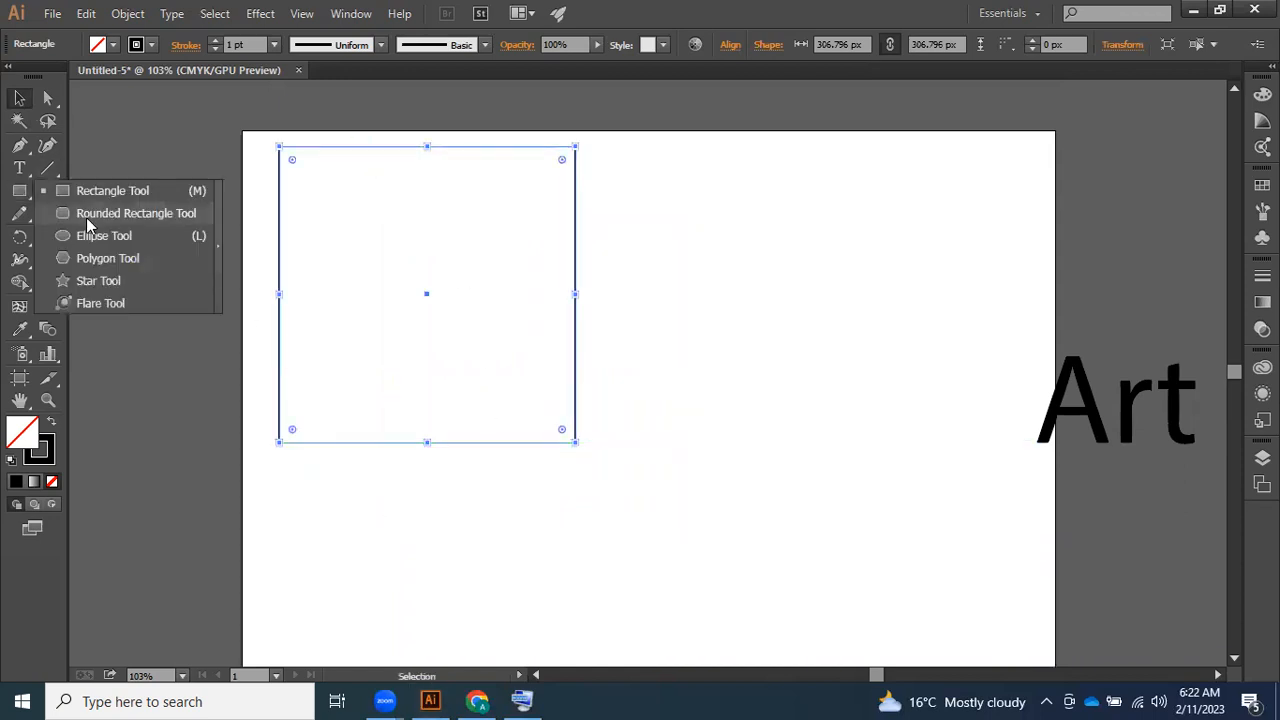
{"action": "left_click", "coordinate": [86, 217]}
{"action": "left_click_drag", "start_coordinate": [673, 188], "coordinate": [918, 442]}
{"action": "left_click", "coordinate": [446, 323]}
{"action": "key", "text": "Escape"}
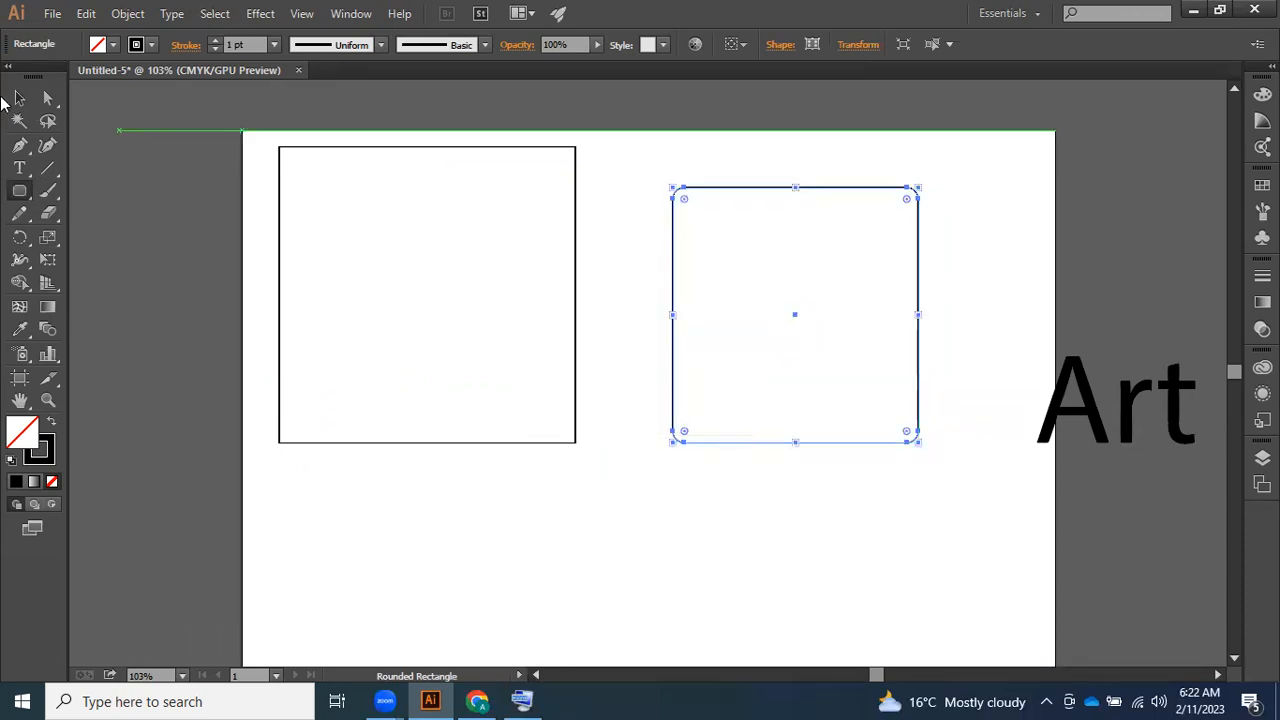
- Delete the square and the rounded rectangle together, and delete the "Art" text at the artboard's right edge
{"action": "left_click", "coordinate": [22, 98]}
{"action": "left_click_drag", "start_coordinate": [200, 218], "coordinate": [914, 360]}
{"action": "key", "text": "Delete"}
{"action": "left_click", "coordinate": [1180, 405]}
{"action": "key", "text": "Delete"}
{"action": "scroll", "coordinate": [817, 316], "scroll_direction": "down", "scroll_amount": 1}
{"action": "scroll", "coordinate": [817, 315], "scroll_direction": "up", "scroll_amount": 1}
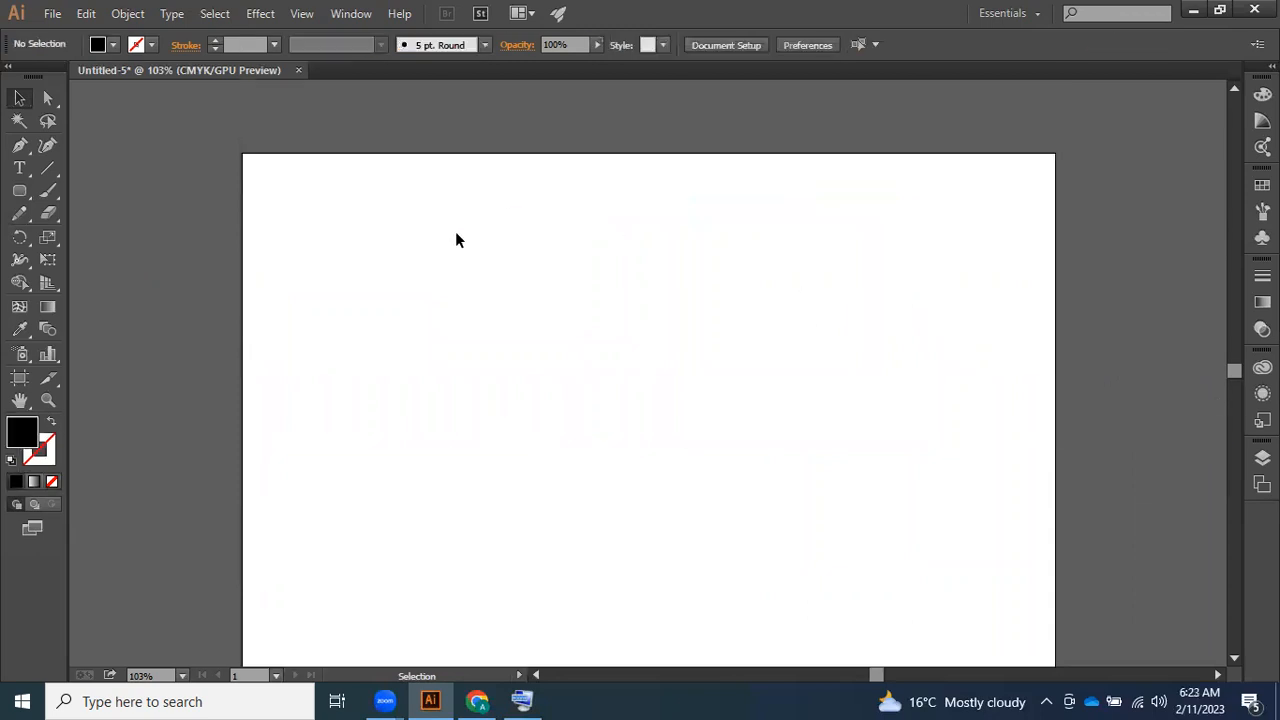
{"action": "key", "text": "space"}
{"action": "mouse_move", "coordinate": [456, 233]}
{"action": "left_mouse_down"}
{"action": "mouse_move", "coordinate": [414, 237]}
{"action": "mouse_move", "coordinate": [389, 217]}
{"action": "mouse_move", "coordinate": [480, 203]}
{"action": "mouse_move", "coordinate": [409, 185]}
{"action": "mouse_move", "coordinate": [420, 223]}
{"action": "mouse_move", "coordinate": [439, 224]}
{"action": "left_mouse_up"}
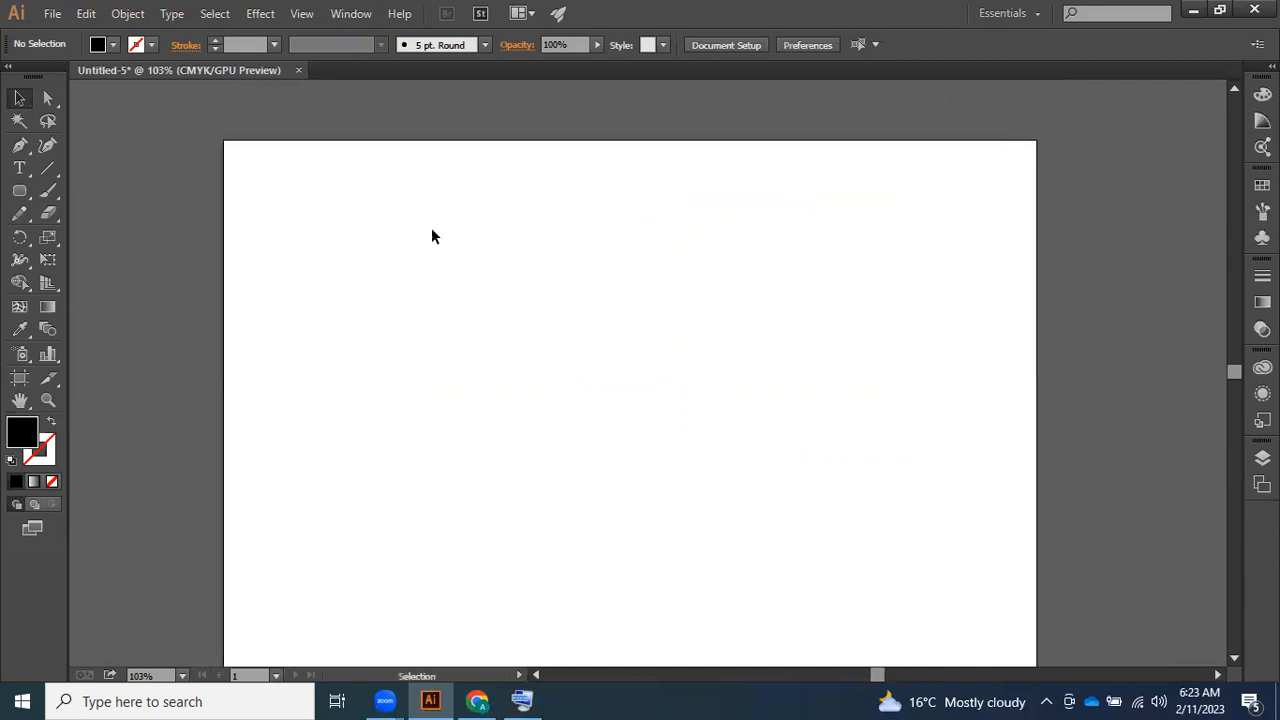
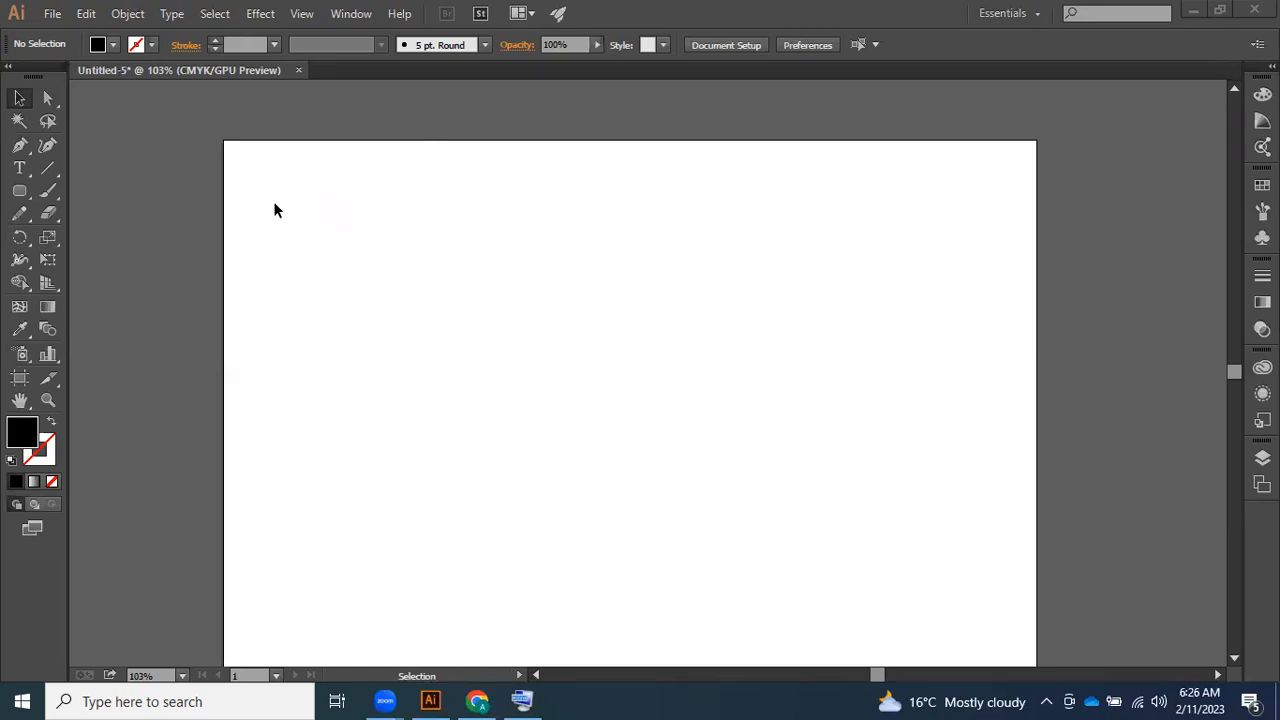
{"action": "scroll", "coordinate": [239, 247], "scroll_direction": "down", "scroll_amount": 1}
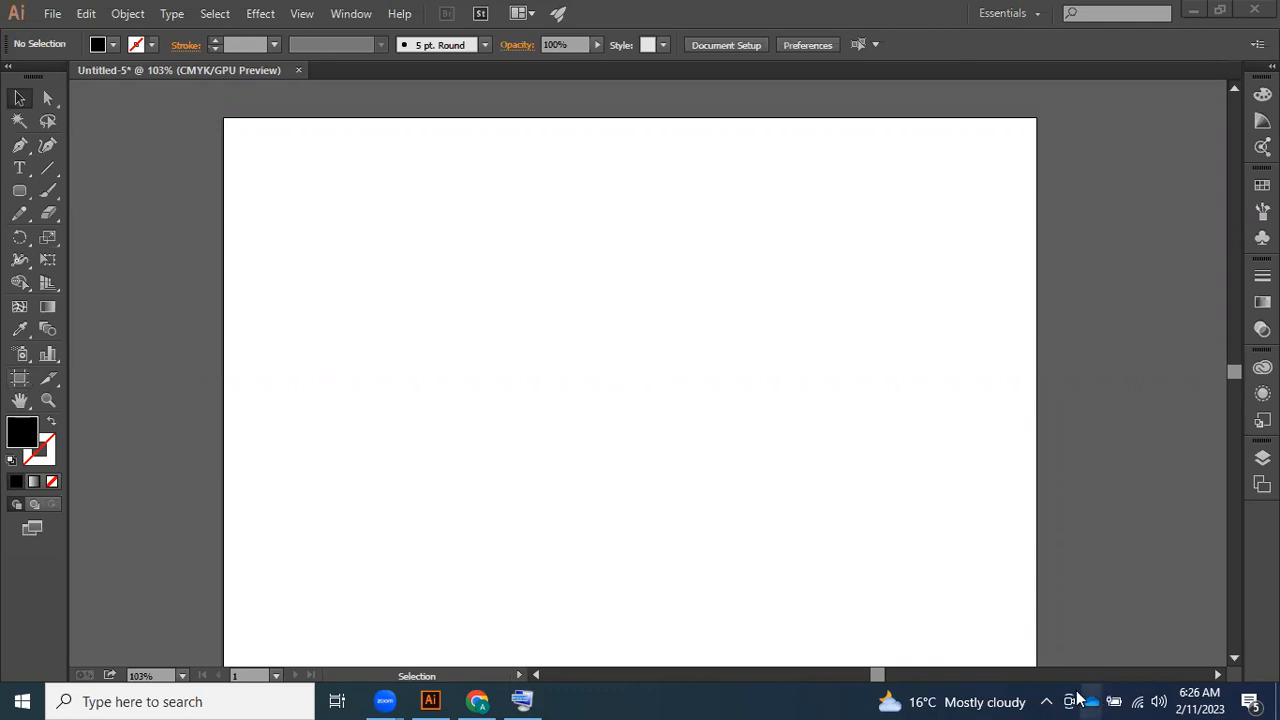
{"action": "scroll", "coordinate": [1005, 605], "scroll_direction": "down", "scroll_amount": 1}
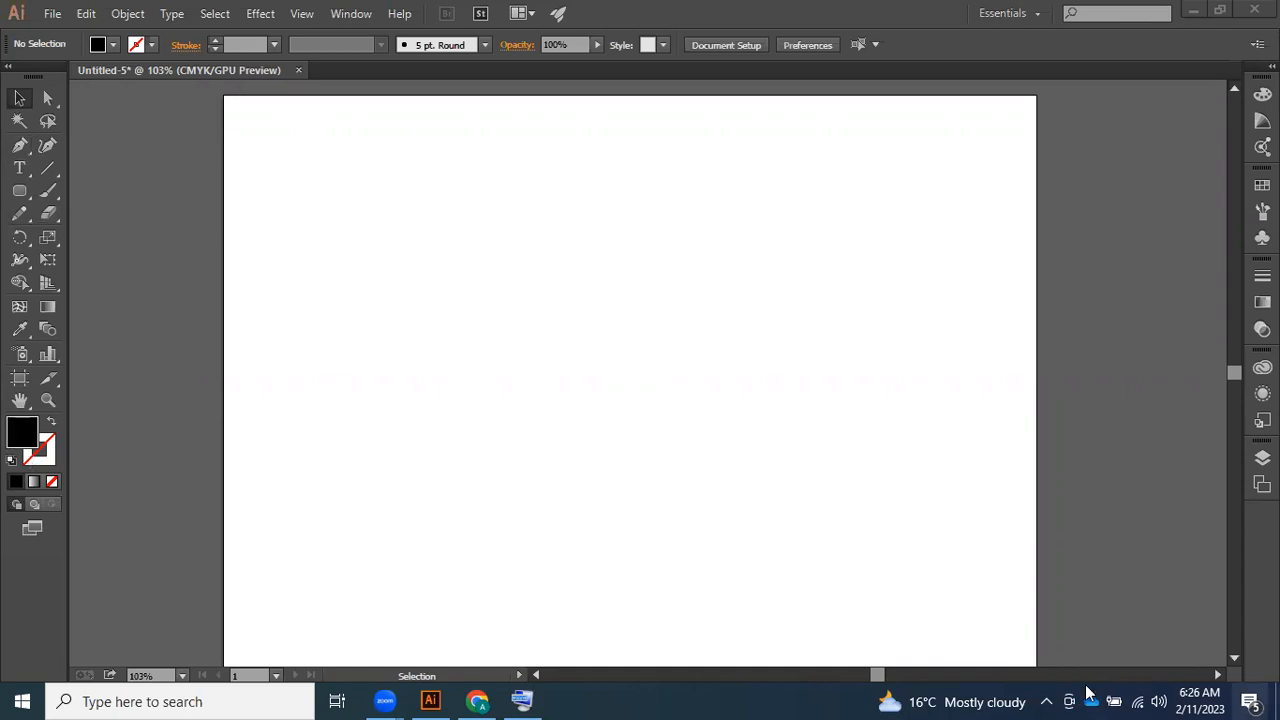
{"action": "scroll", "coordinate": [894, 622], "scroll_direction": "down", "scroll_amount": 2}
{"action": "scroll", "coordinate": [894, 622], "scroll_direction": "up", "scroll_amount": 1}
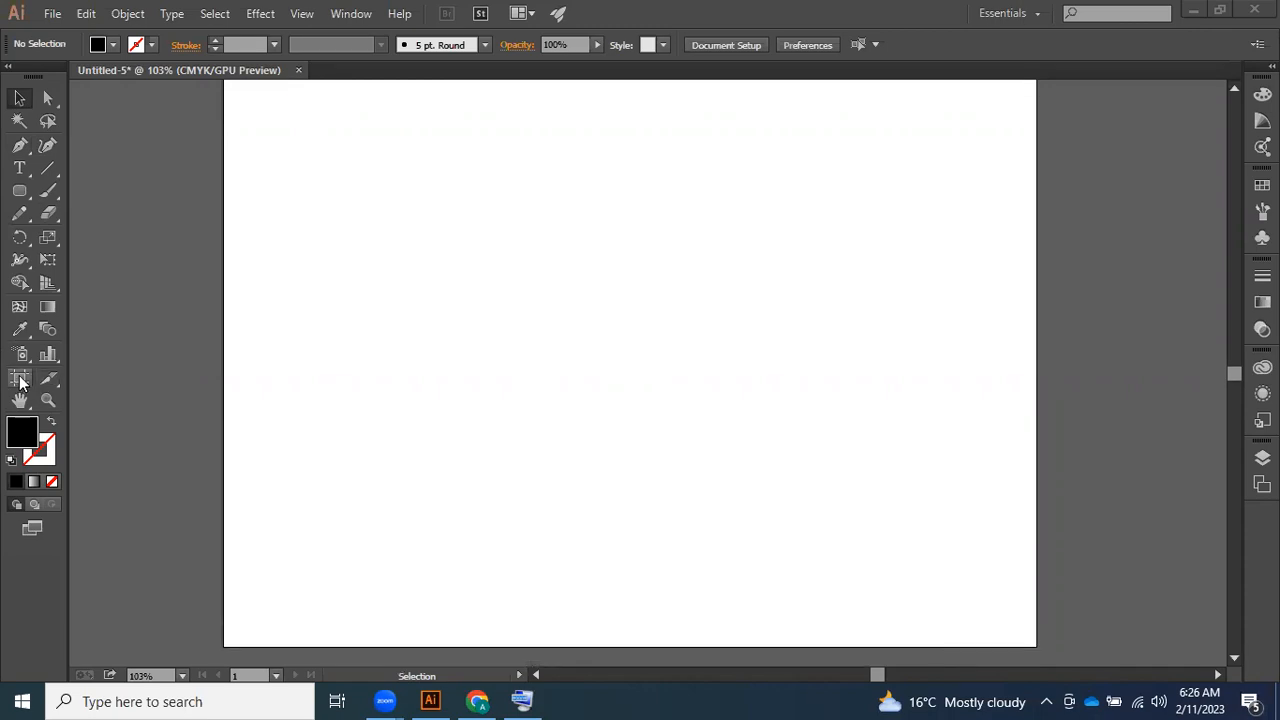
- Shrink the artboard from its left and bottom edges to about 442 × 273 px, and leave artboard editing
{"action": "left_click", "coordinate": [20, 383]}
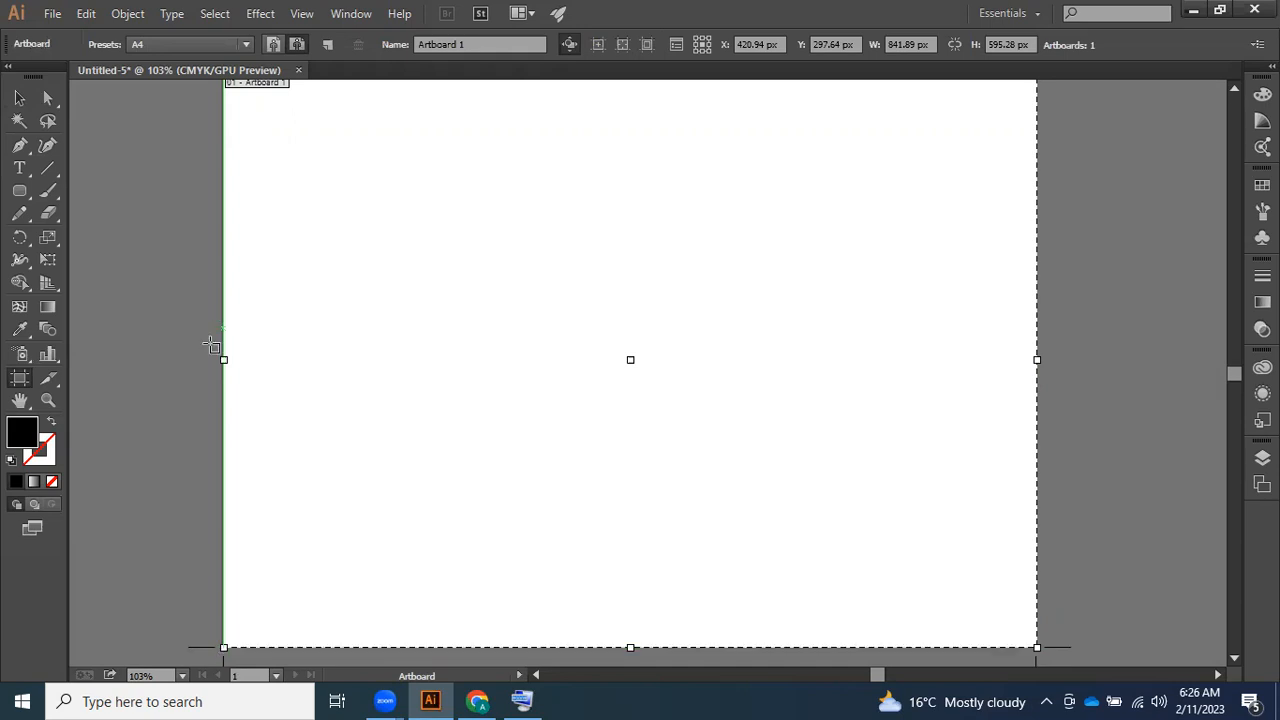
{"action": "left_click_drag", "start_coordinate": [226, 360], "coordinate": [568, 391]}
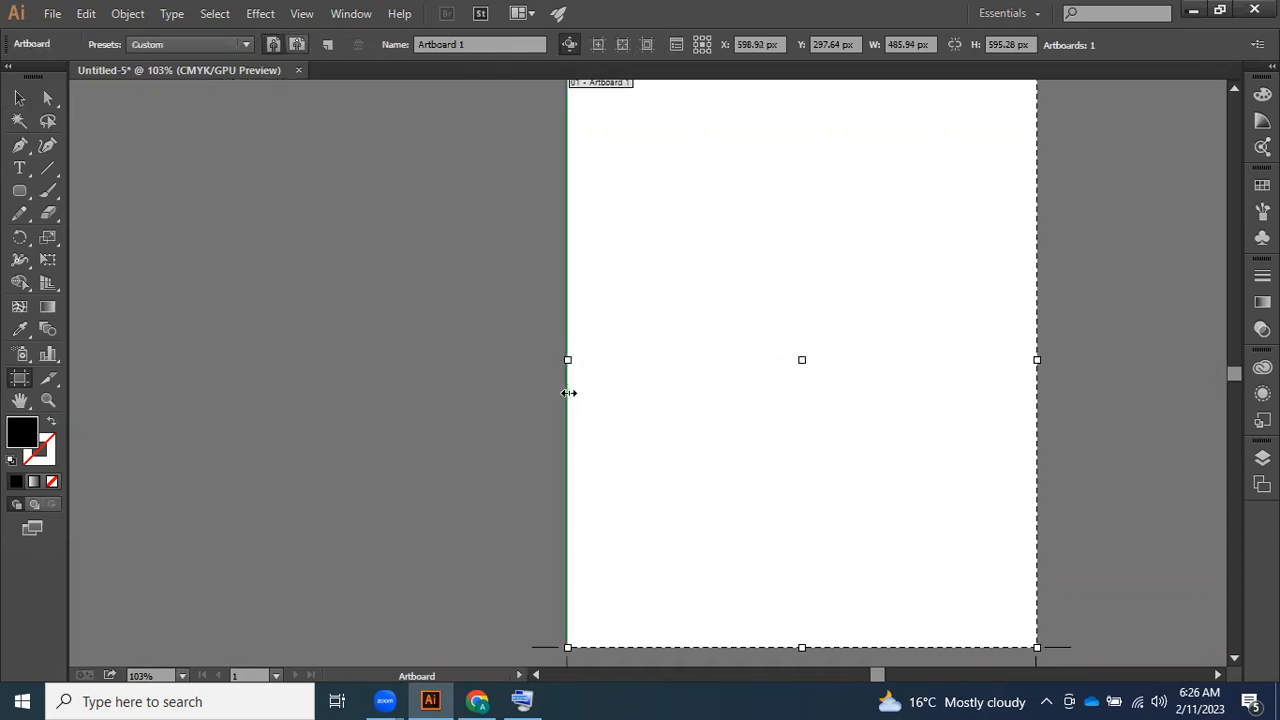
{"action": "scroll", "coordinate": [664, 444], "scroll_direction": "up", "scroll_amount": 1}
{"action": "scroll", "coordinate": [666, 449], "scroll_direction": "down", "scroll_amount": 2}
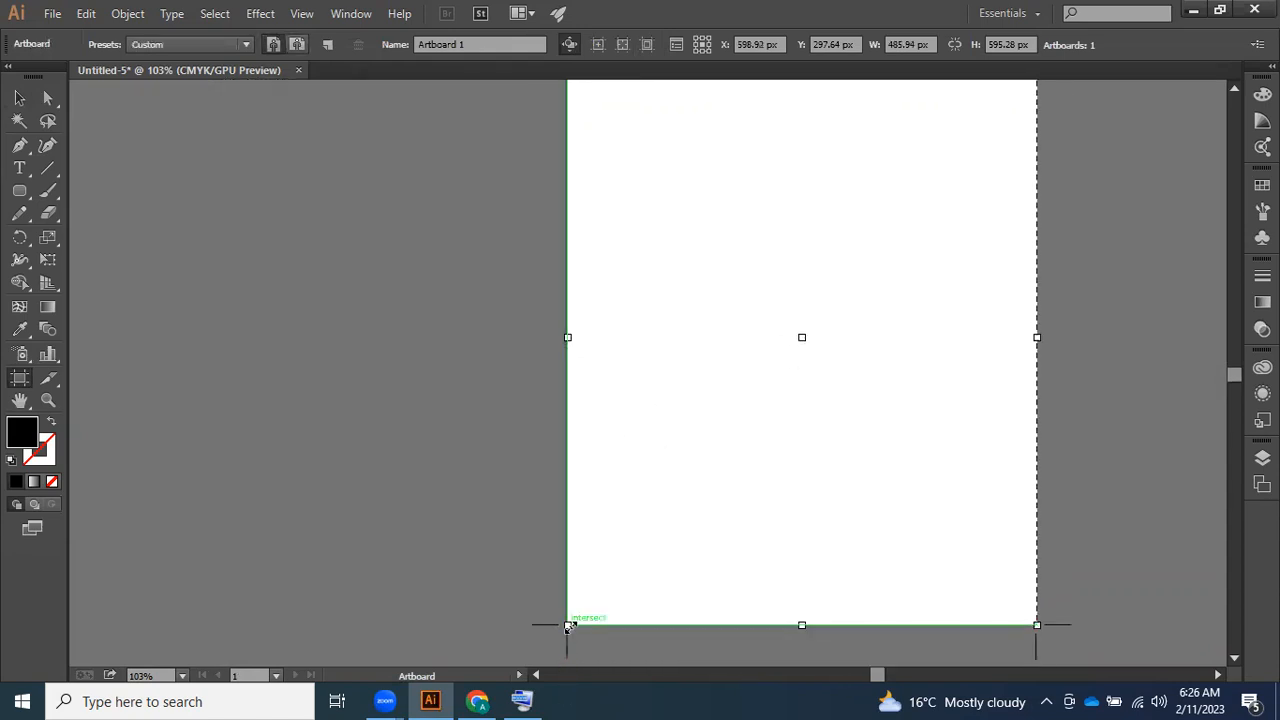
{"action": "left_click_drag", "start_coordinate": [567, 626], "coordinate": [609, 493]}
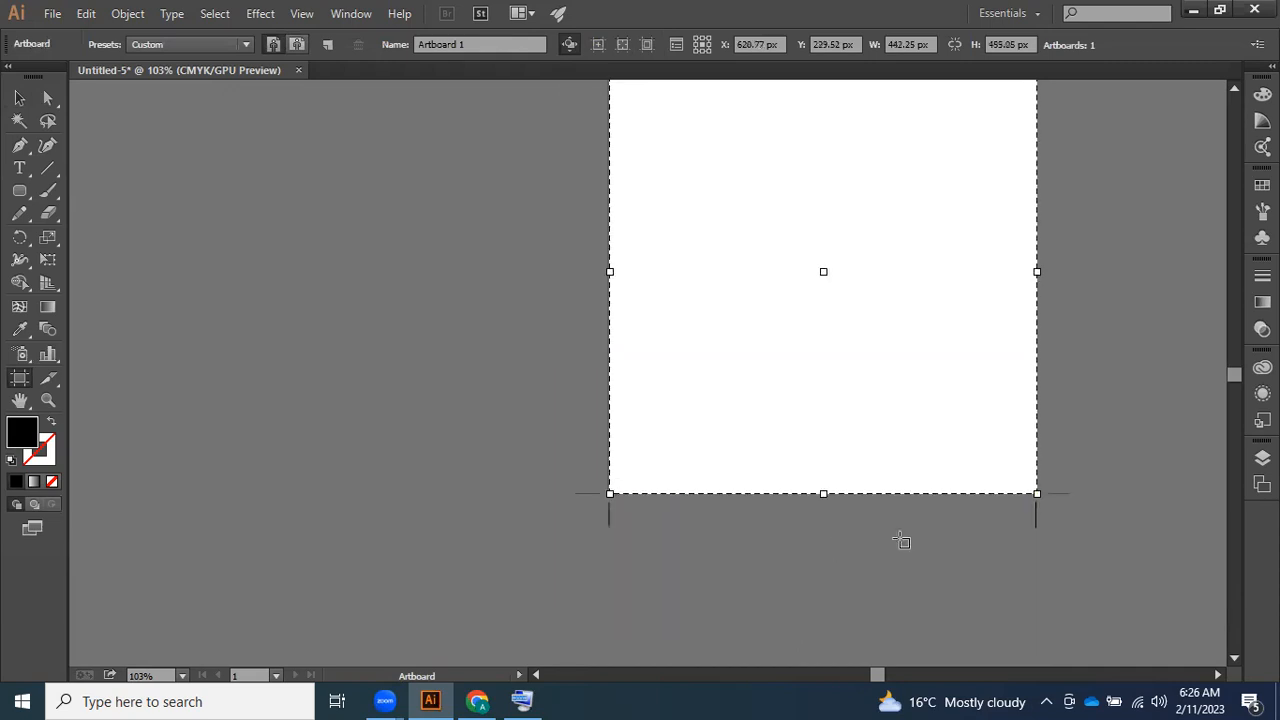
{"action": "left_click_drag", "start_coordinate": [822, 500], "coordinate": [823, 318]}
{"action": "scroll", "coordinate": [755, 480], "scroll_direction": "up", "scroll_amount": 2}
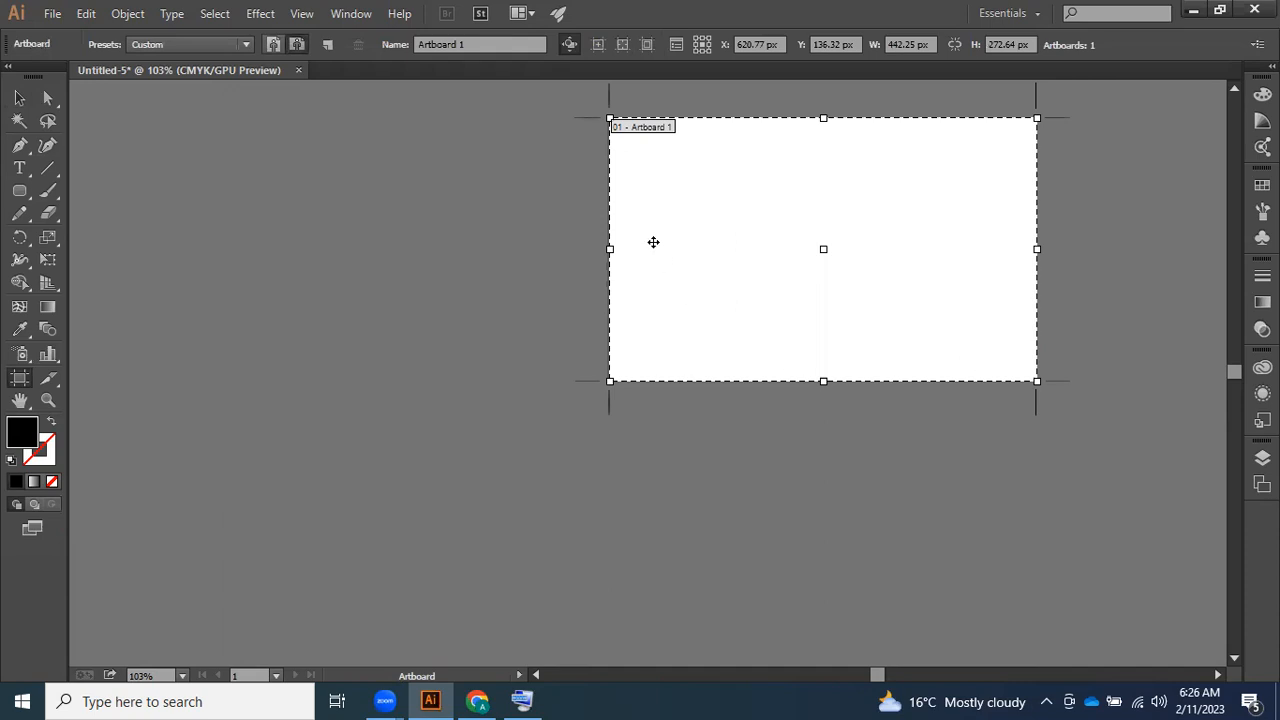
{"action": "left_click", "coordinate": [19, 97]}
{"action": "scroll", "coordinate": [513, 297], "scroll_direction": "up", "scroll_amount": 1}
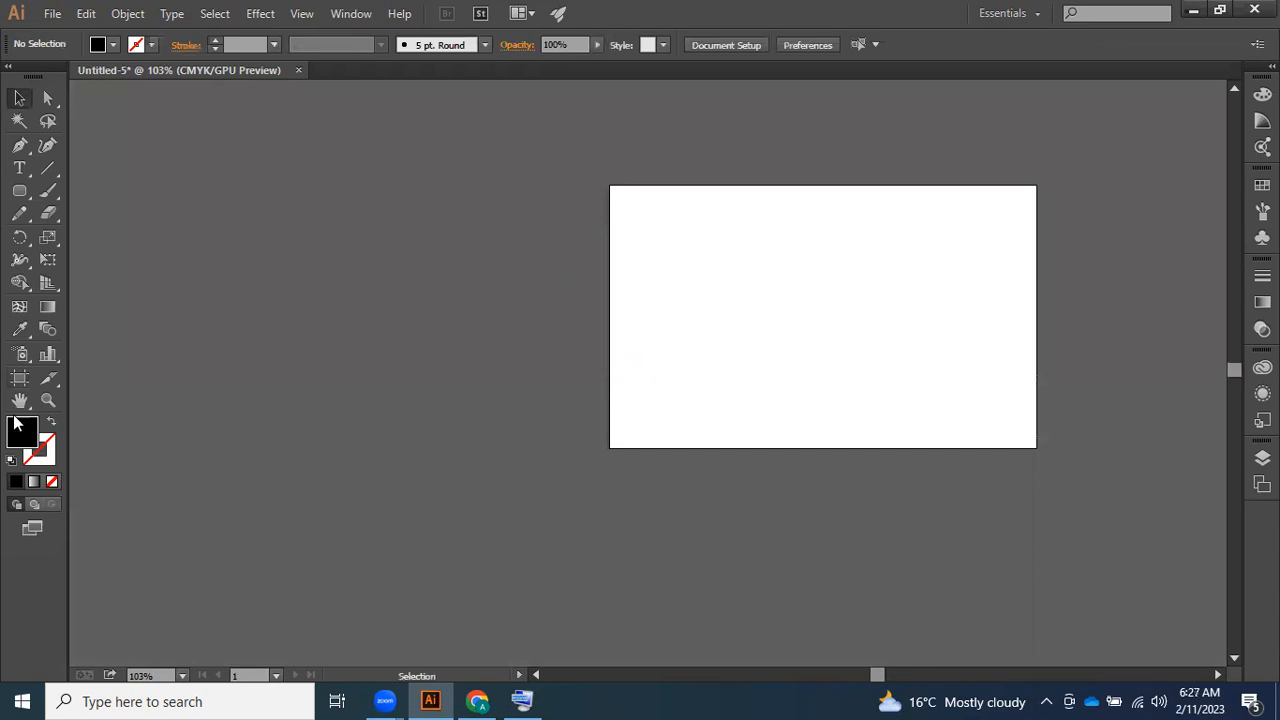
- Draw a black circle on the artboard with the Ellipse tool and move it outside, to the left of the artboard
{"action": "left_click_drag", "start_coordinate": [19, 190], "coordinate": [90, 232]}
{"action": "left_click_drag", "start_coordinate": [645, 215], "coordinate": [756, 322]}
{"action": "left_click_drag", "start_coordinate": [801, 373], "coordinate": [1065, 560]}
{"action": "left_click_drag", "start_coordinate": [794, 359], "coordinate": [789, 356]}
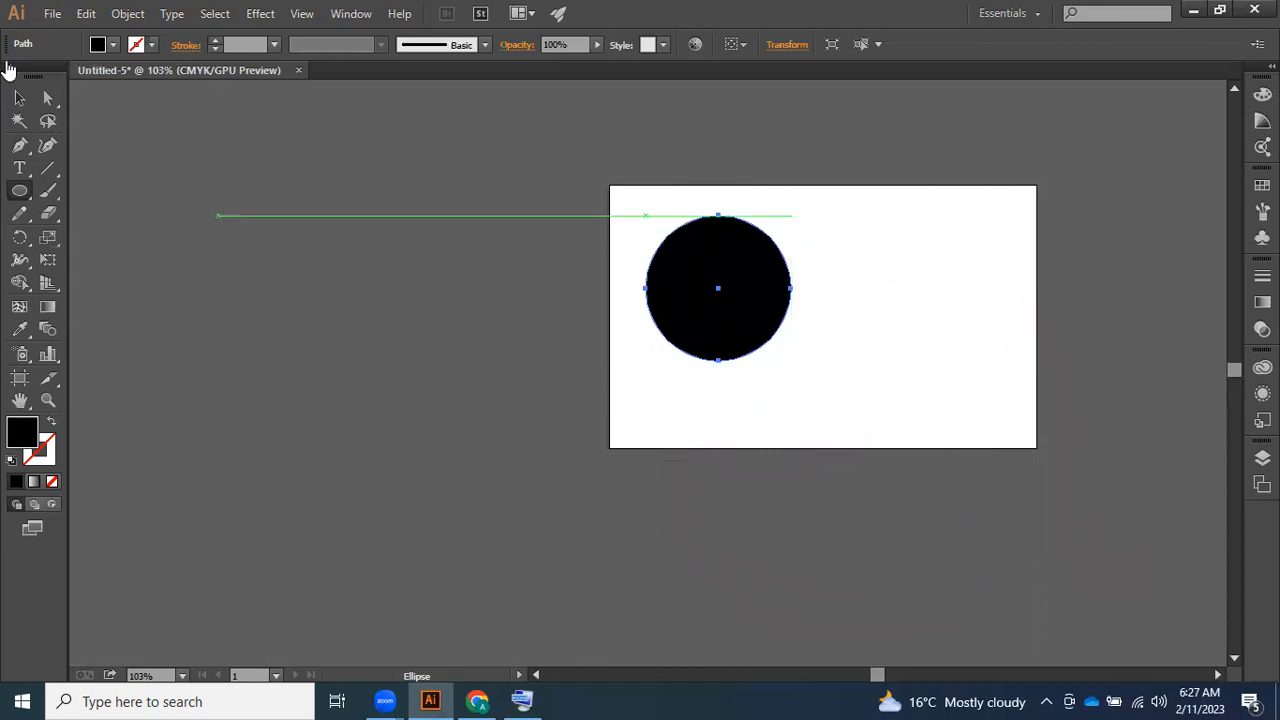
{"action": "key", "text": "v"}
{"action": "left_click", "coordinate": [467, 275]}
{"action": "left_click_drag", "start_coordinate": [674, 263], "coordinate": [409, 335]}
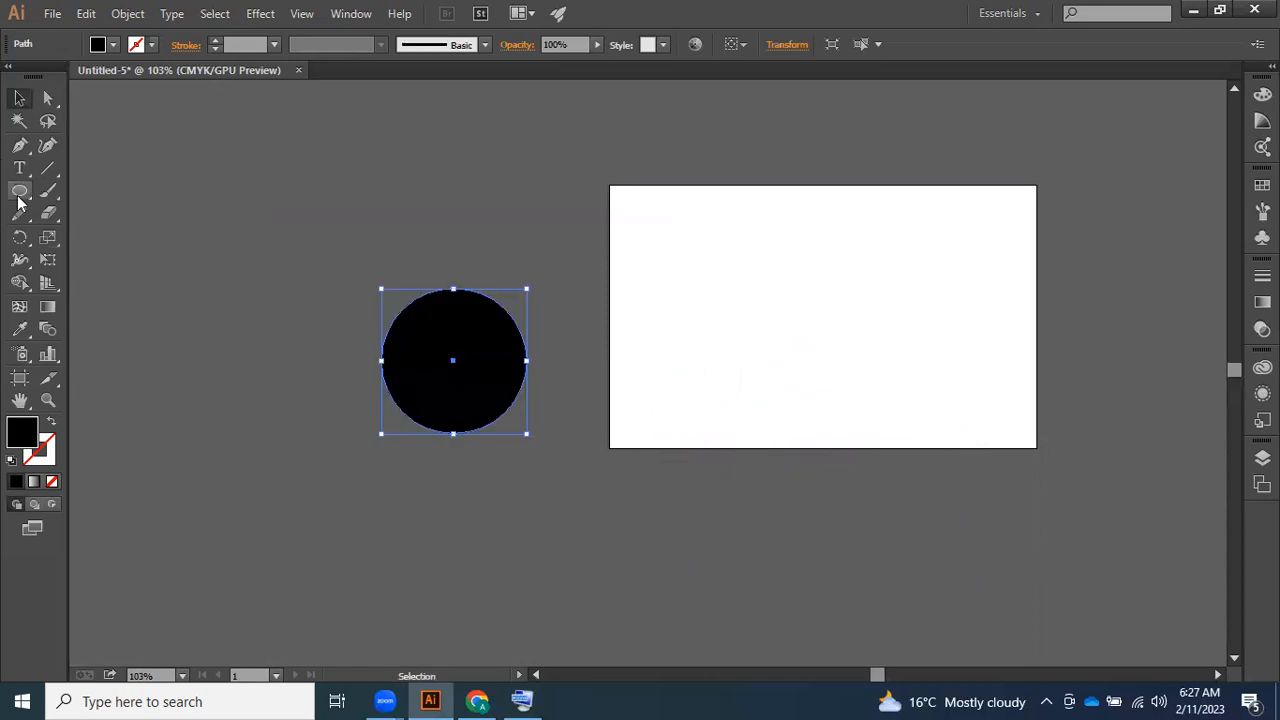
- Draw a black square about 301 px wide and align it with the artboard's upper-left corner
{"action": "key", "text": "m"}
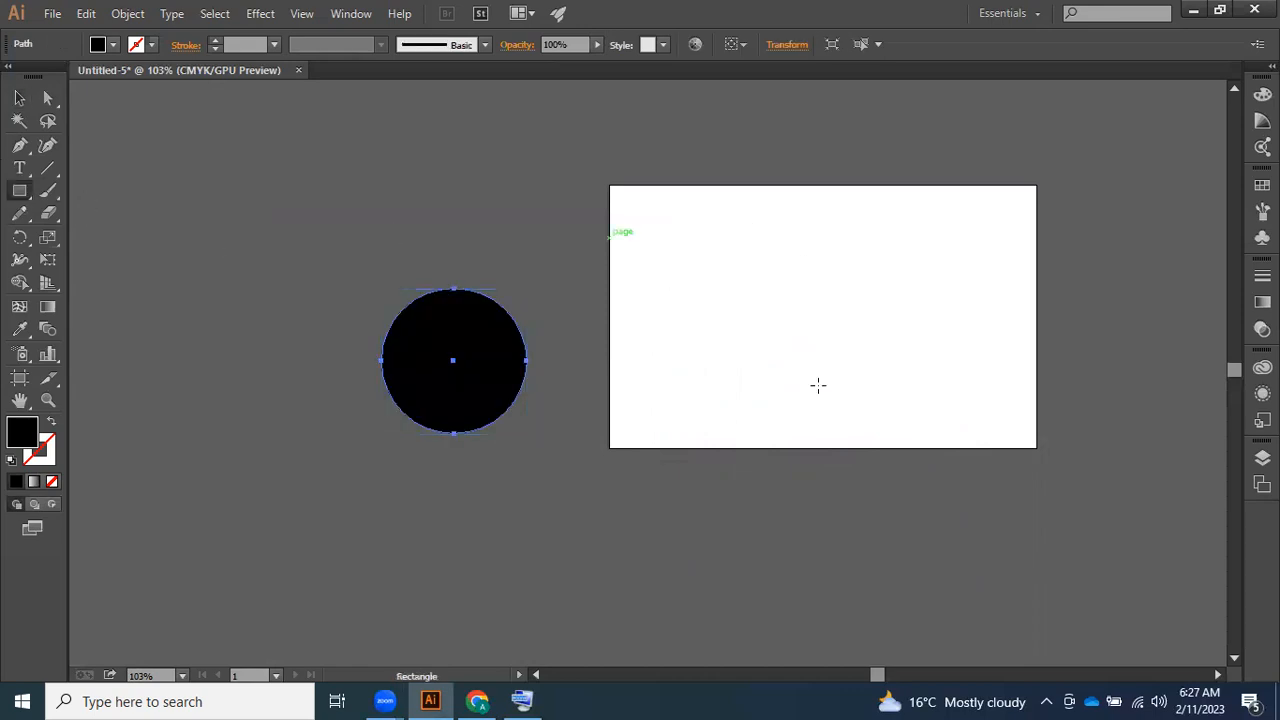
{"action": "left_click_drag", "start_coordinate": [957, 485], "coordinate": [911, 479]}
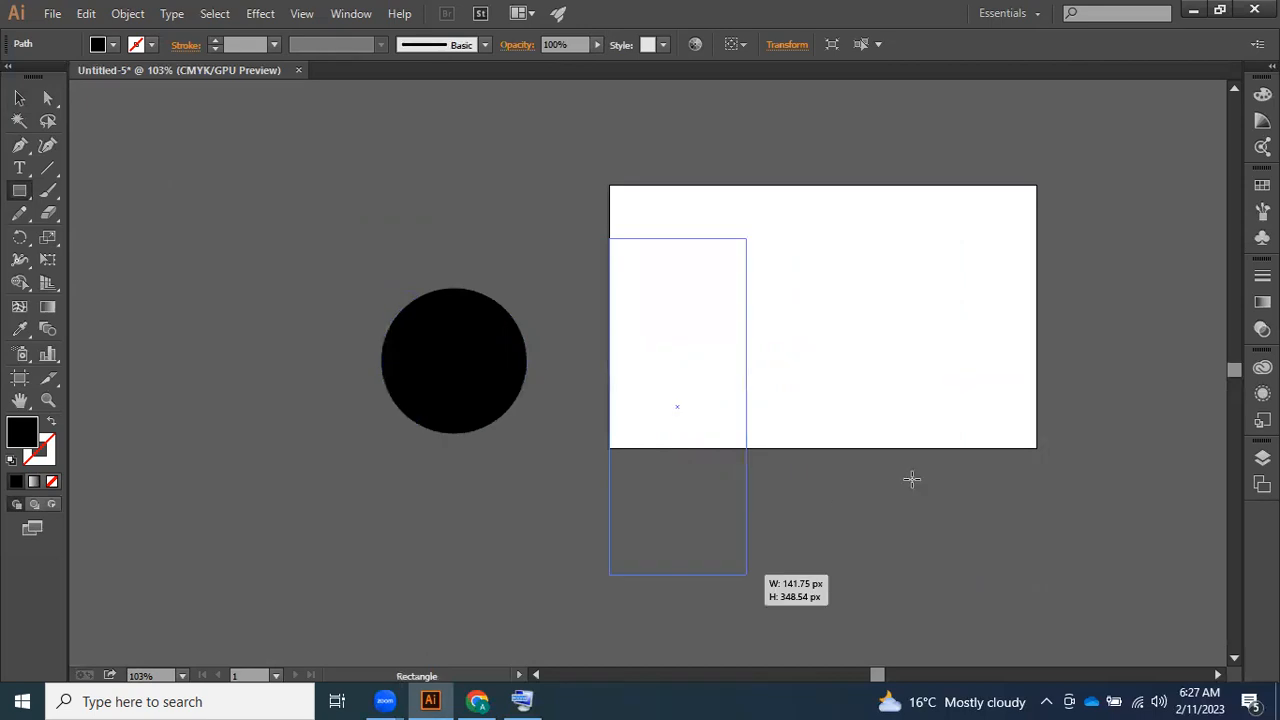
{"action": "left_click_drag", "start_coordinate": [1031, 385], "coordinate": [898, 512]}
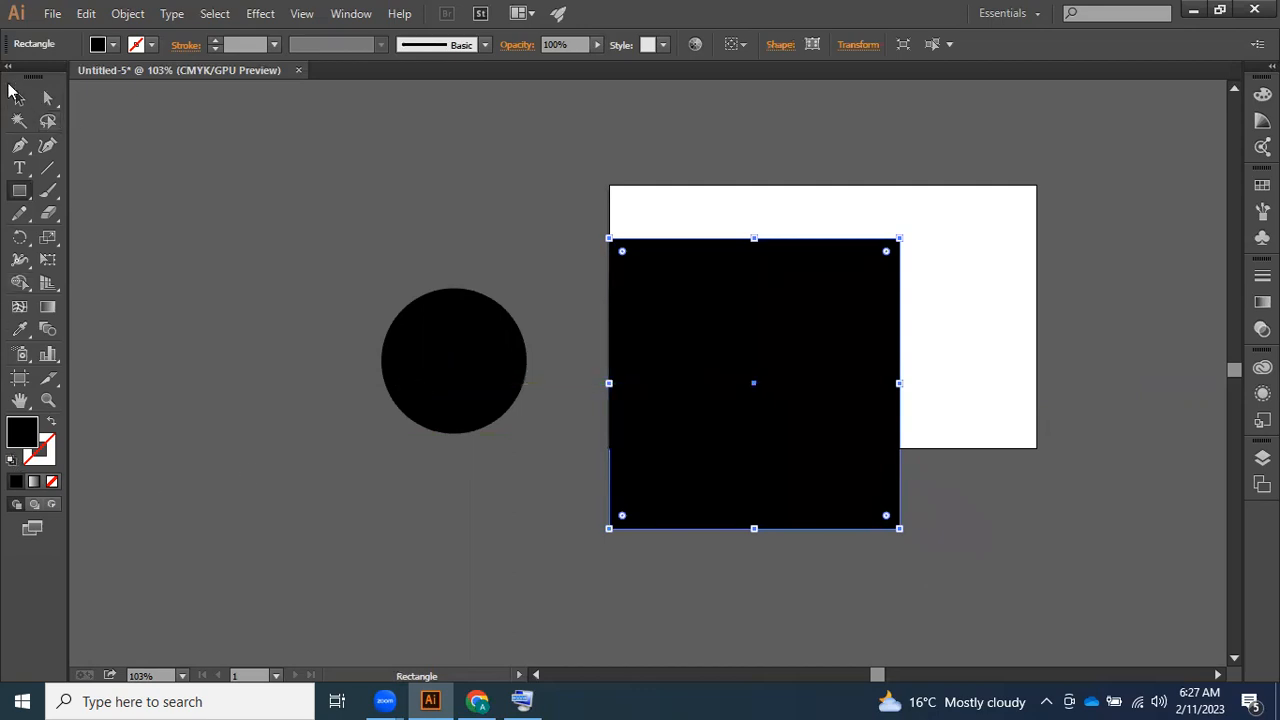
{"action": "left_click", "coordinate": [18, 98]}
{"action": "left_click_drag", "start_coordinate": [720, 309], "coordinate": [768, 268]}
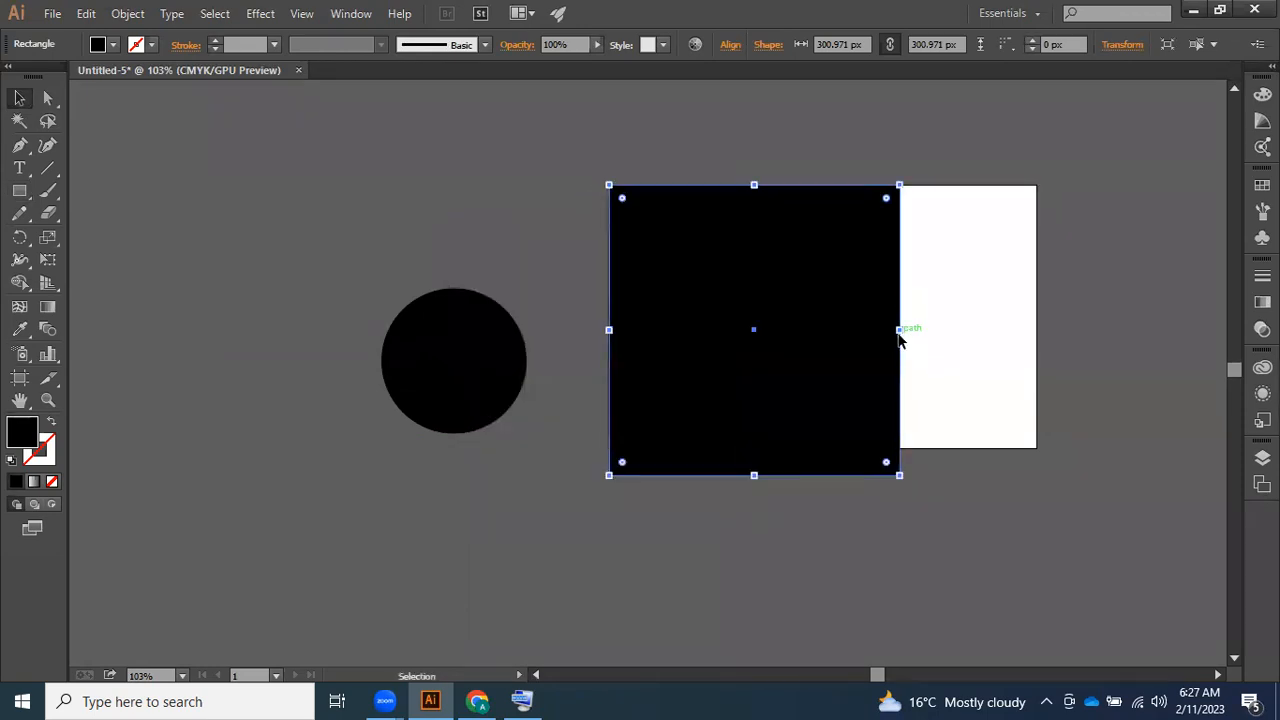
- Resize the square from its right and bottom edges to match the artboard at about 442 × 273 px
{"action": "left_click_drag", "start_coordinate": [900, 331], "coordinate": [1036, 331]}
{"action": "left_click_drag", "start_coordinate": [823, 475], "coordinate": [851, 448]}
{"action": "left_click", "coordinate": [734, 249]}
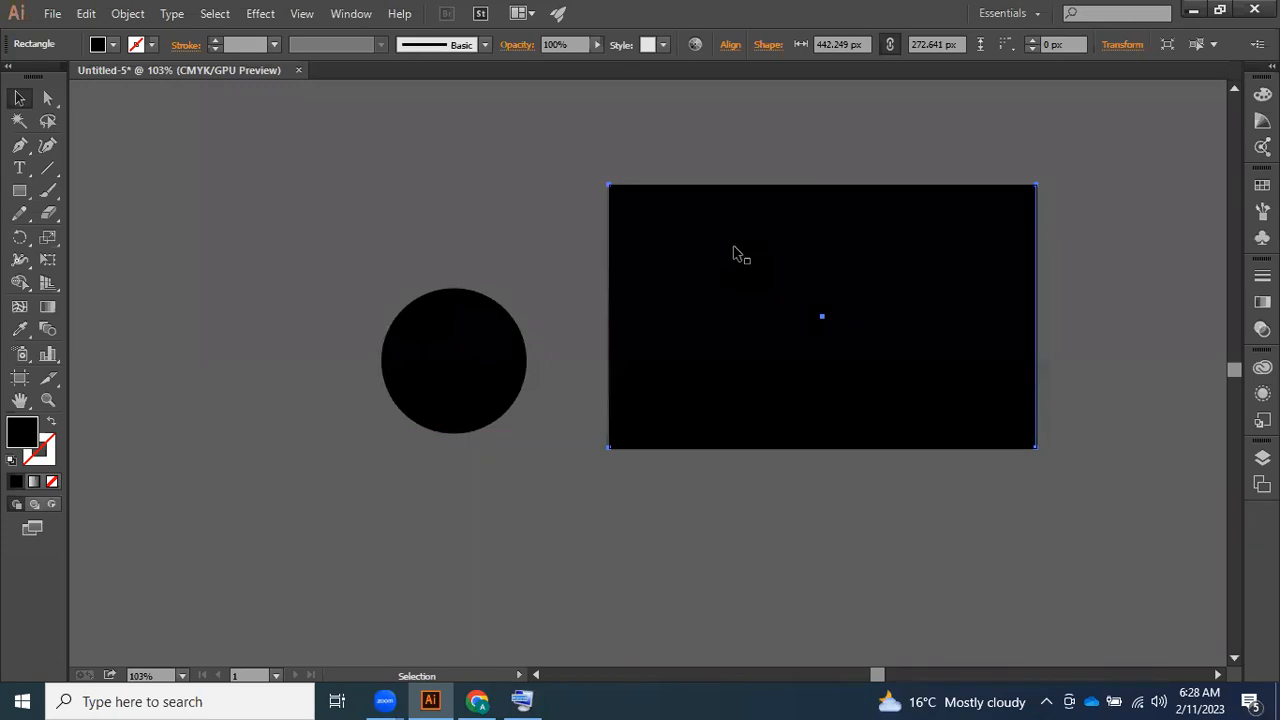
{"action": "left_click", "coordinate": [115, 46]}
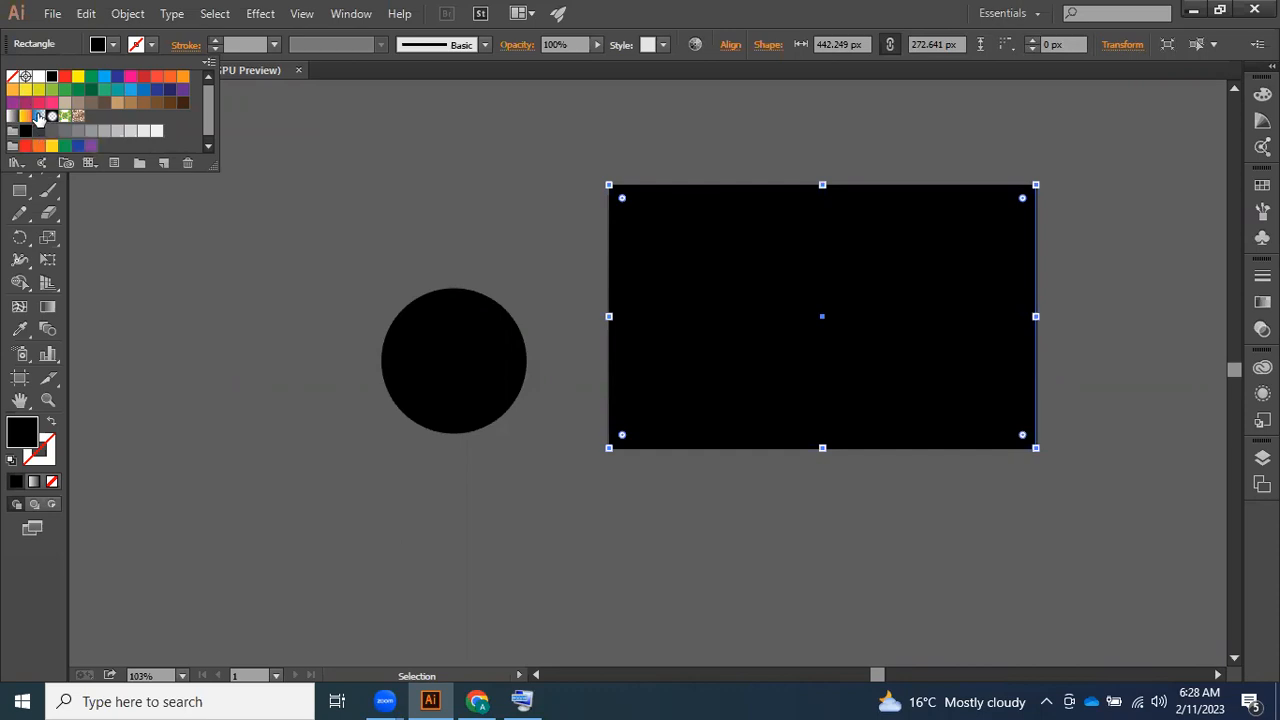
{"action": "left_click", "coordinate": [292, 210]}
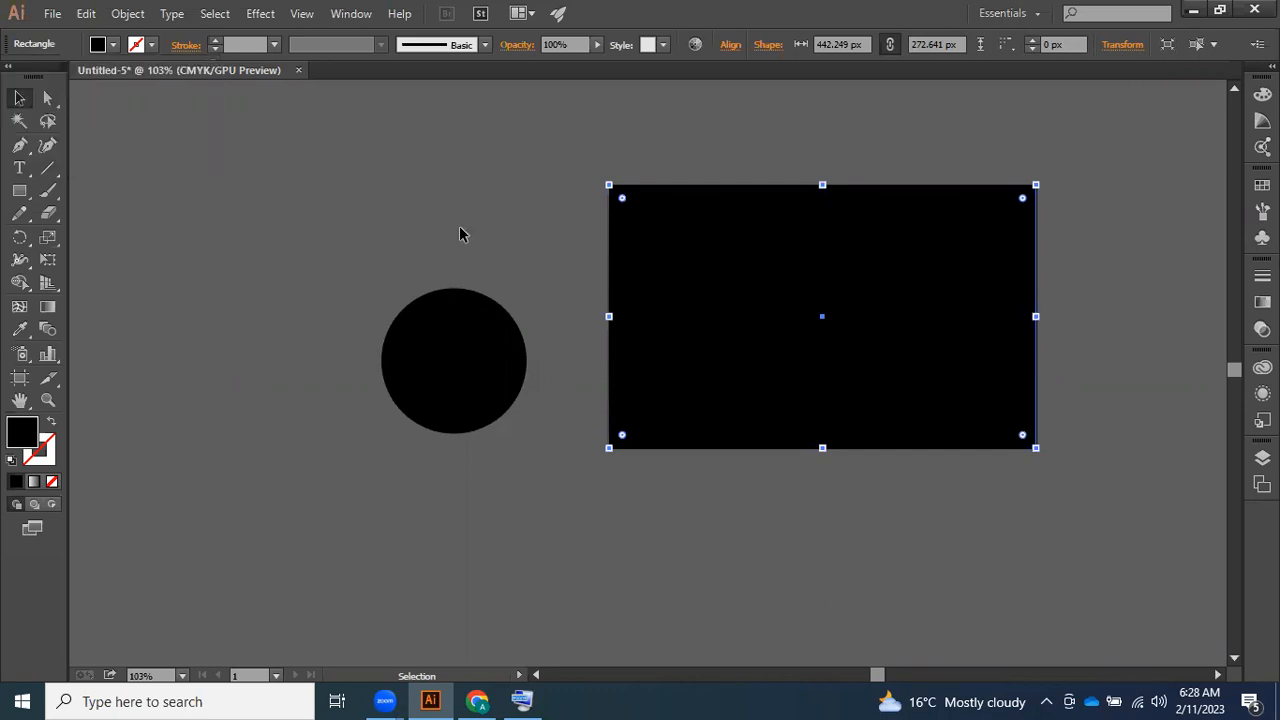
{"action": "left_click", "coordinate": [452, 224]}
{"action": "left_click", "coordinate": [617, 247]}
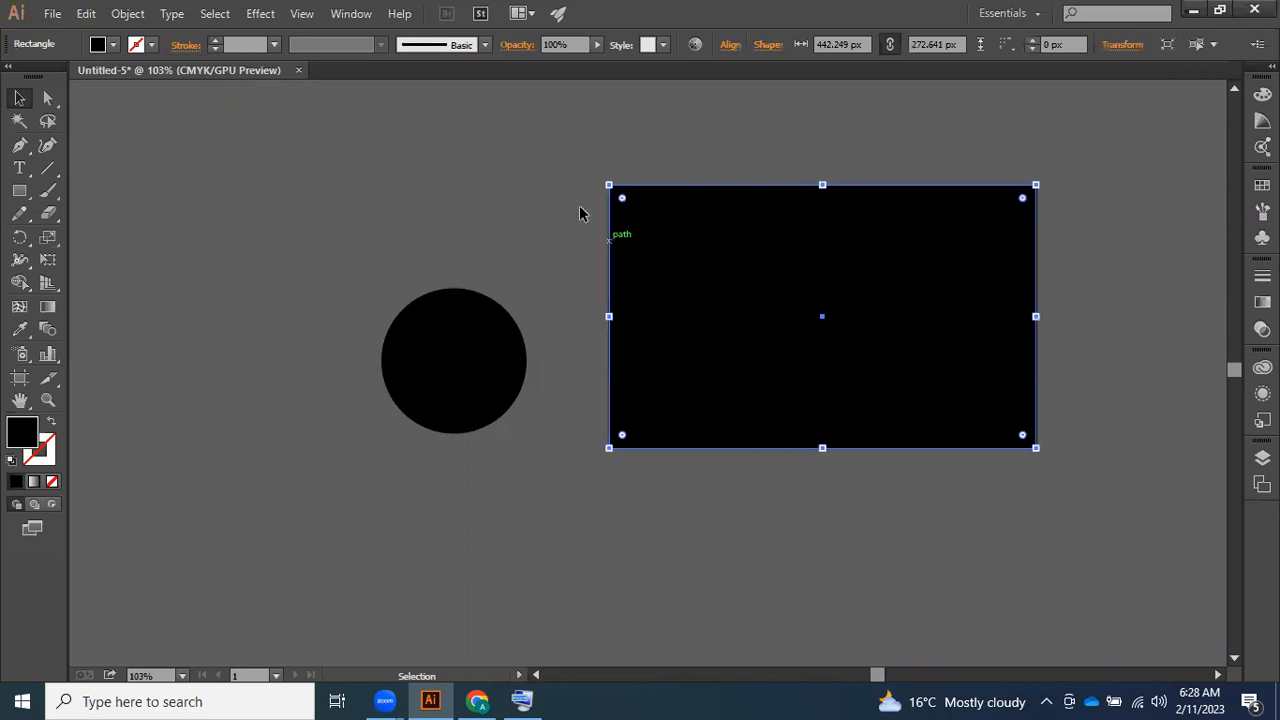
{"action": "left_click", "coordinate": [545, 171]}
- Move the black rectangle below the artboard and back so that it covers the artboard exactly
{"action": "left_click", "coordinate": [690, 274]}
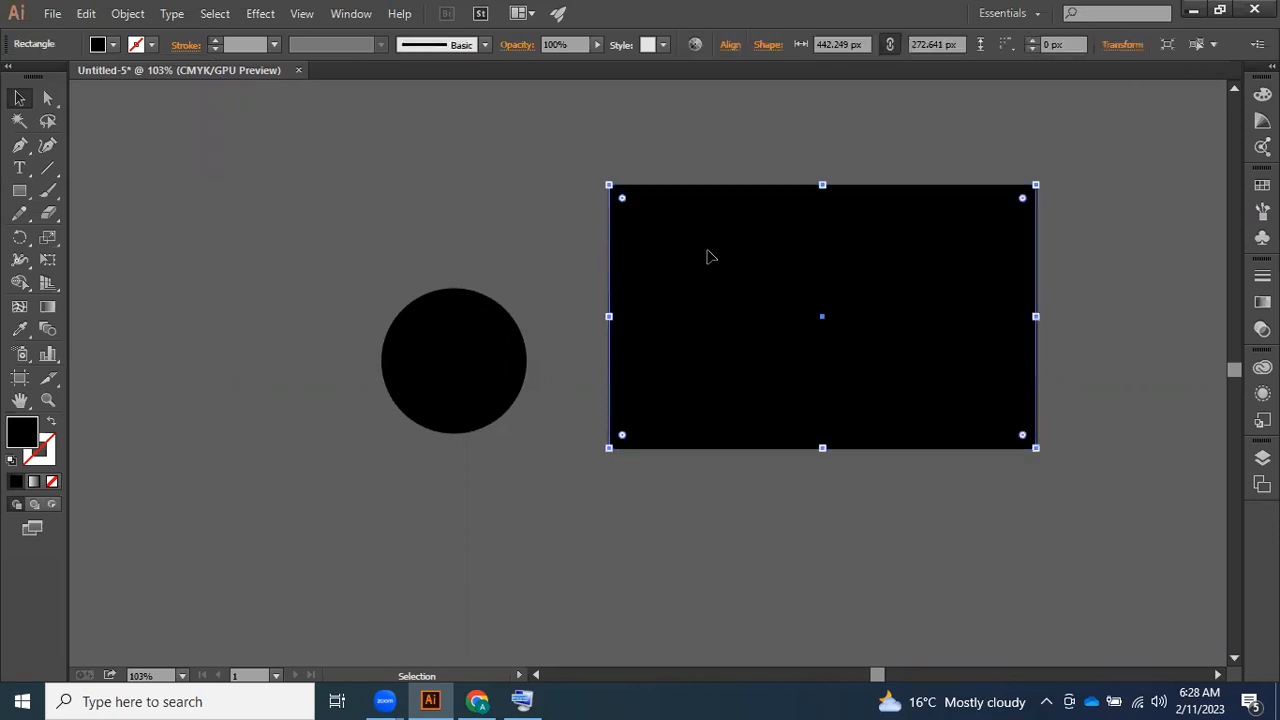
{"action": "left_click_drag", "start_coordinate": [685, 262], "coordinate": [675, 515]}
{"action": "left_click_drag", "start_coordinate": [690, 523], "coordinate": [686, 256]}
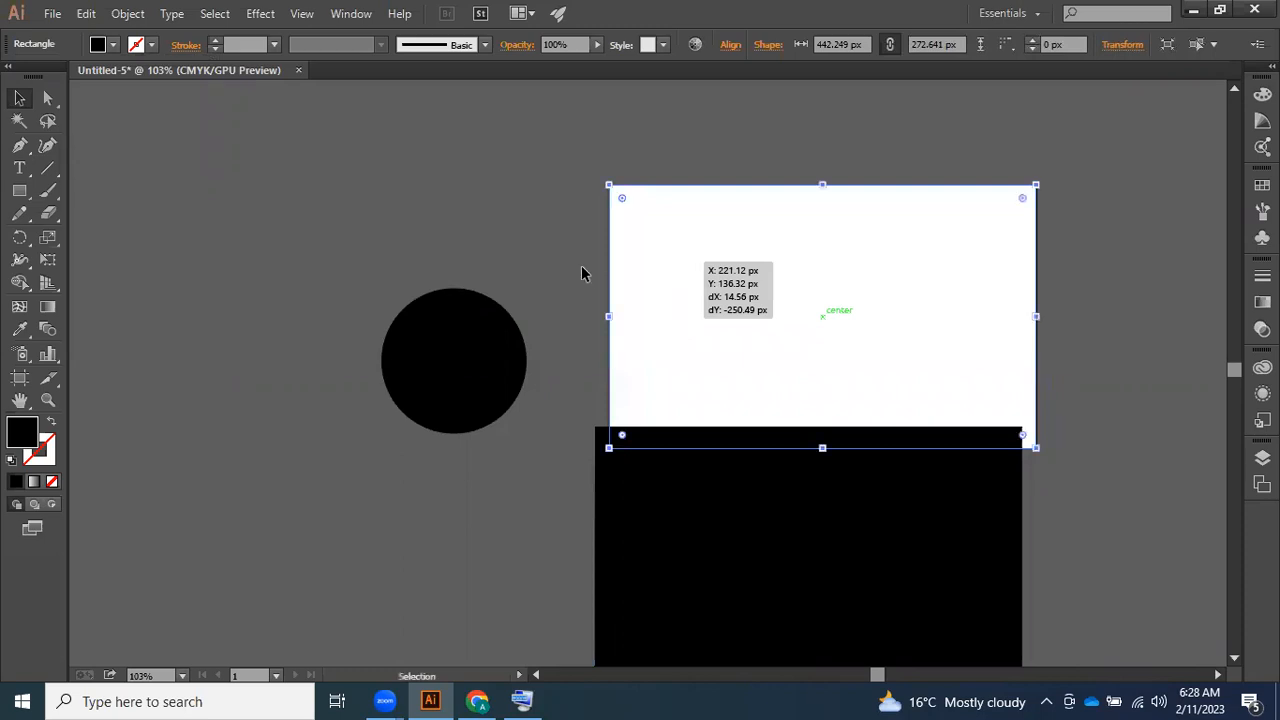
- Draw a black rectangle about 285 × 312 px around the circle and move it over the lower edge of the artboard
{"action": "left_click", "coordinate": [583, 272]}
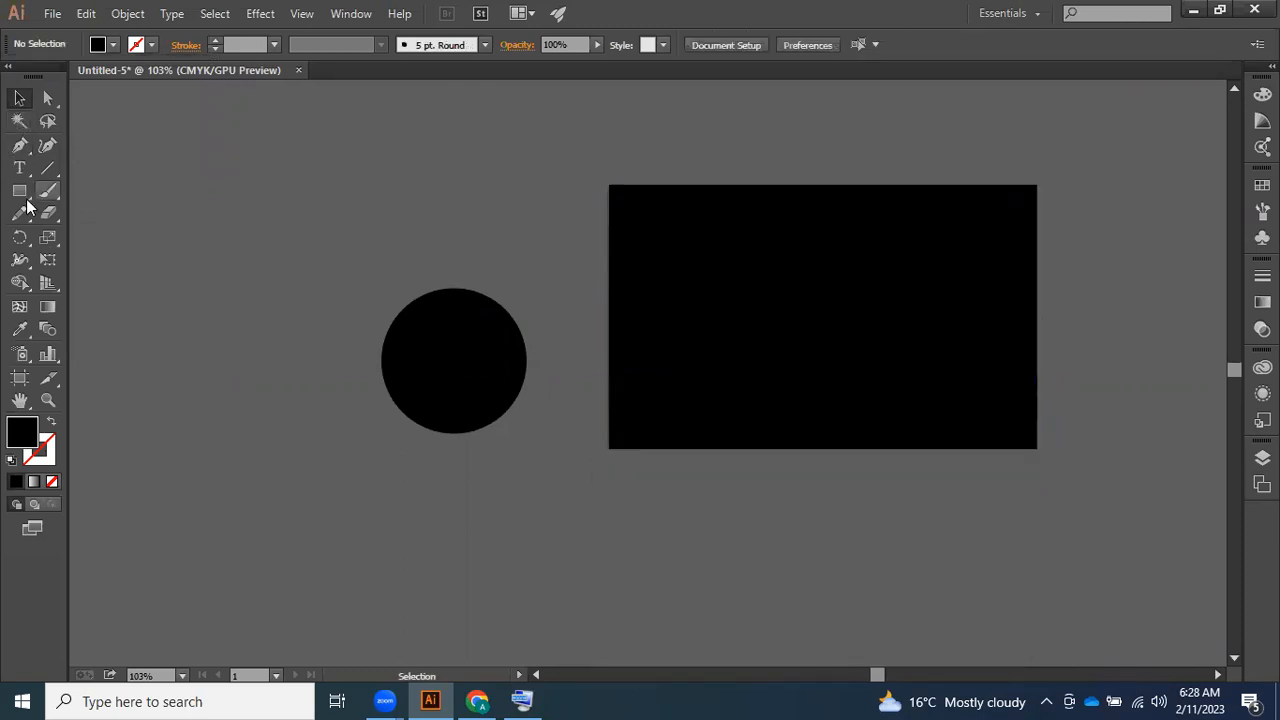
{"action": "left_click", "coordinate": [19, 191]}
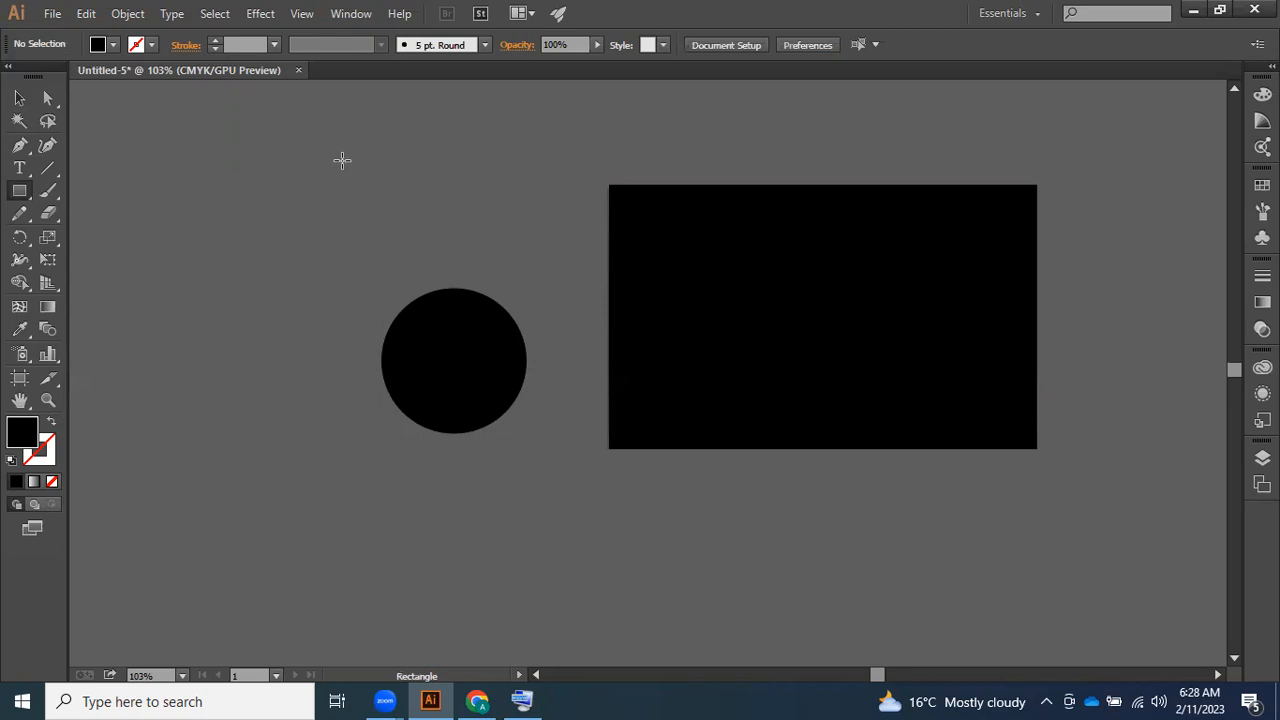
{"action": "mouse_move", "coordinate": [342, 161]}
{"action": "left_mouse_down"}
{"action": "mouse_move", "coordinate": [509, 271]}
{"action": "mouse_move", "coordinate": [603, 357]}
{"action": "mouse_move", "coordinate": [761, 435]}
{"action": "mouse_move", "coordinate": [867, 511]}
{"action": "left_mouse_up"}
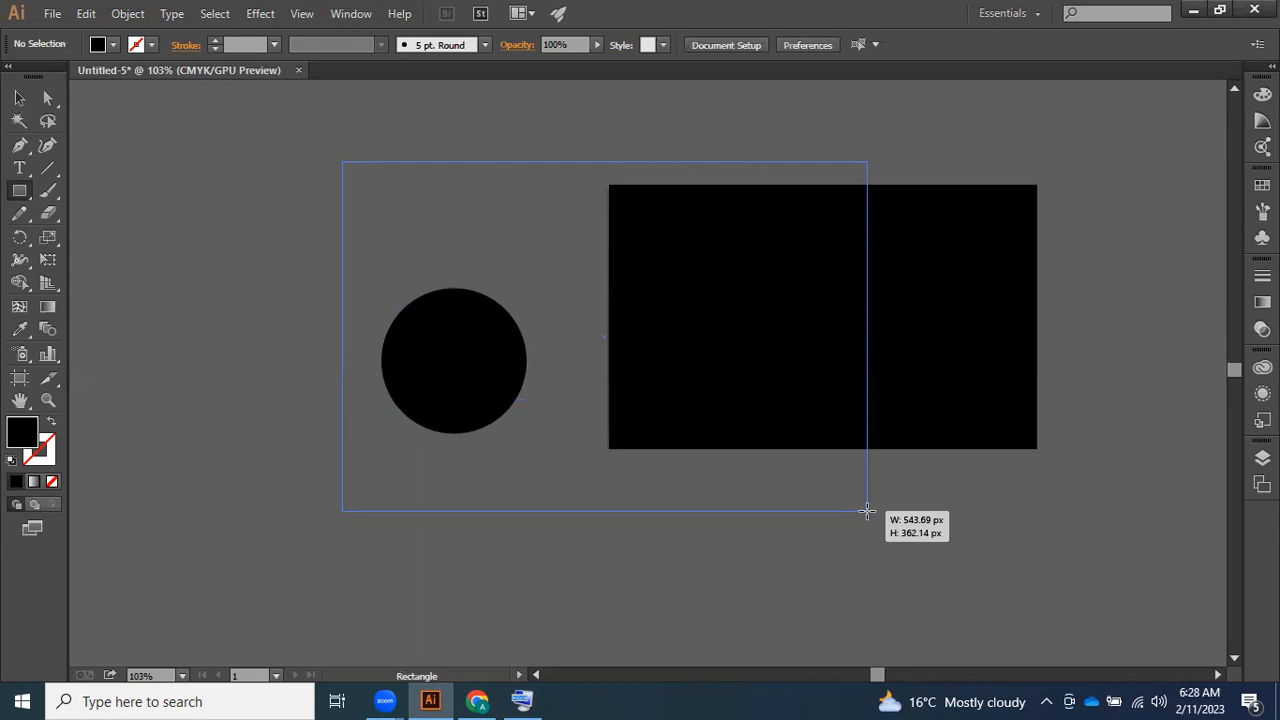
{"action": "left_click_drag", "start_coordinate": [867, 511], "coordinate": [634, 501]}
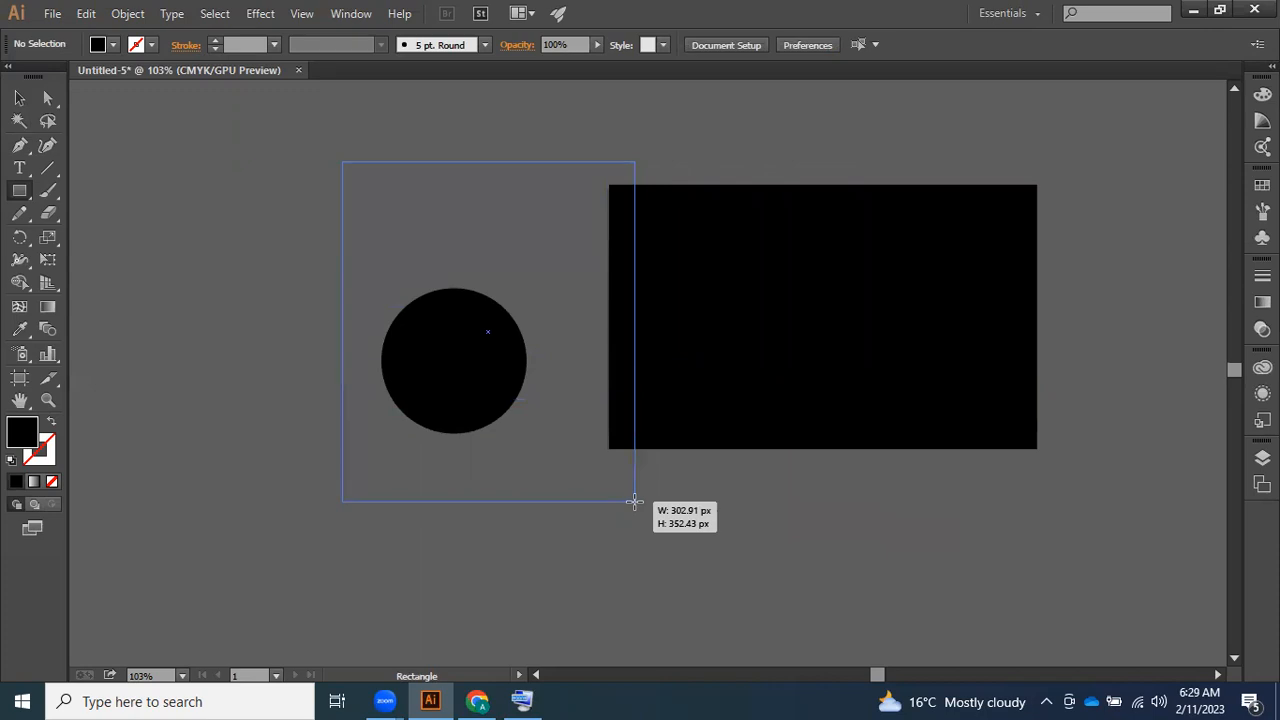
{"action": "left_click_drag", "start_coordinate": [634, 501], "coordinate": [617, 461]}
{"action": "key", "text": "v"}
{"action": "left_click_drag", "start_coordinate": [460, 277], "coordinate": [853, 484]}
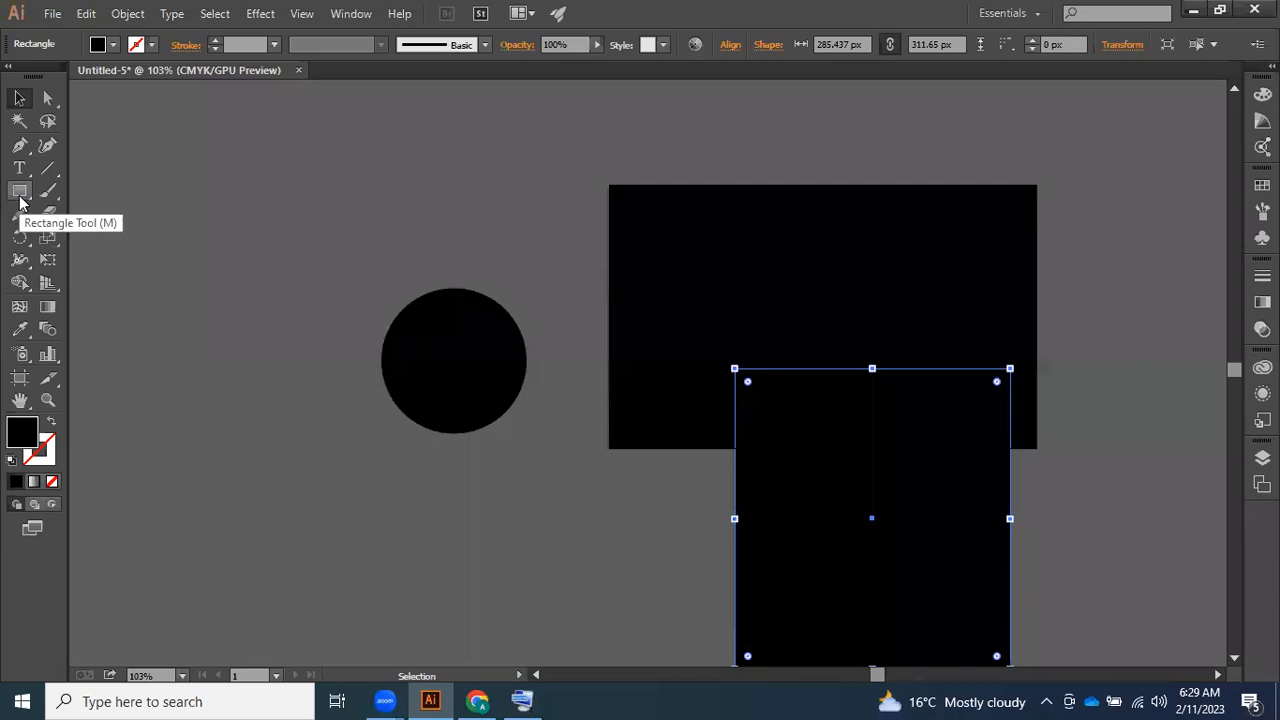
- Create a rectangle with an exact size of 100 × 50 px above and to the left of the circle
{"action": "left_click", "coordinate": [19, 191]}
{"action": "left_click", "coordinate": [325, 177]}
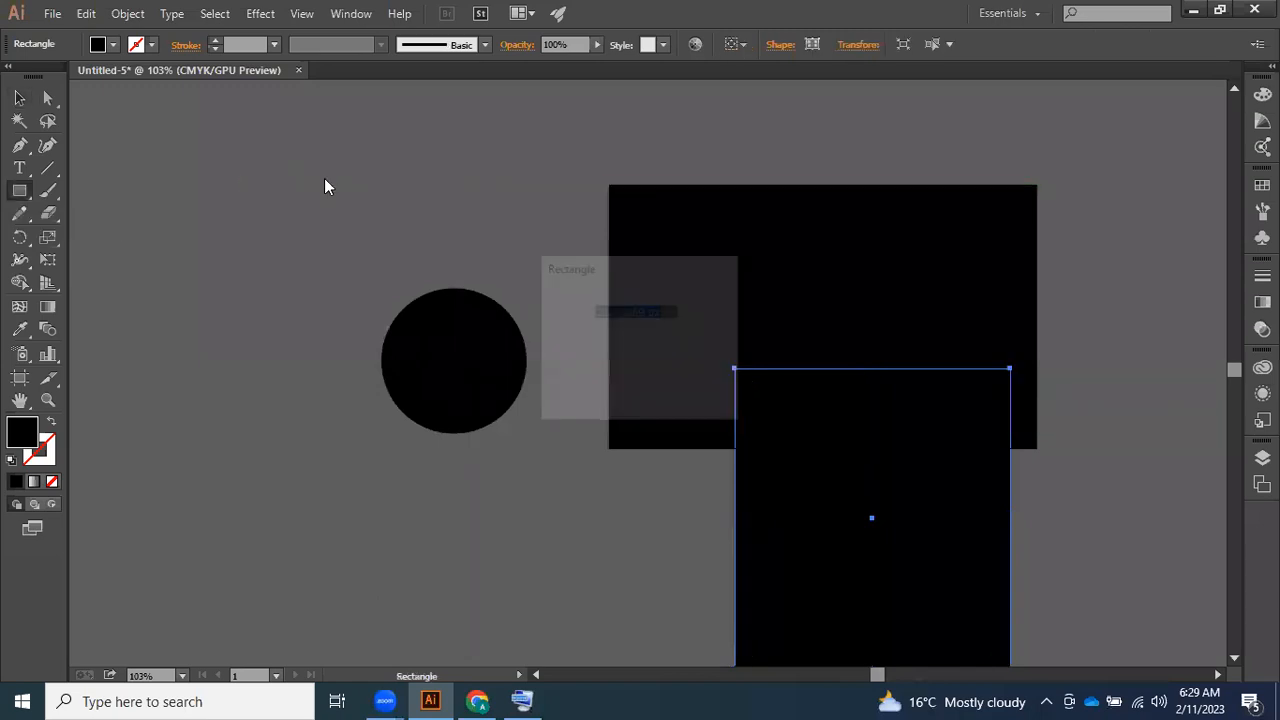
{"action": "left_click", "coordinate": [677, 390]}
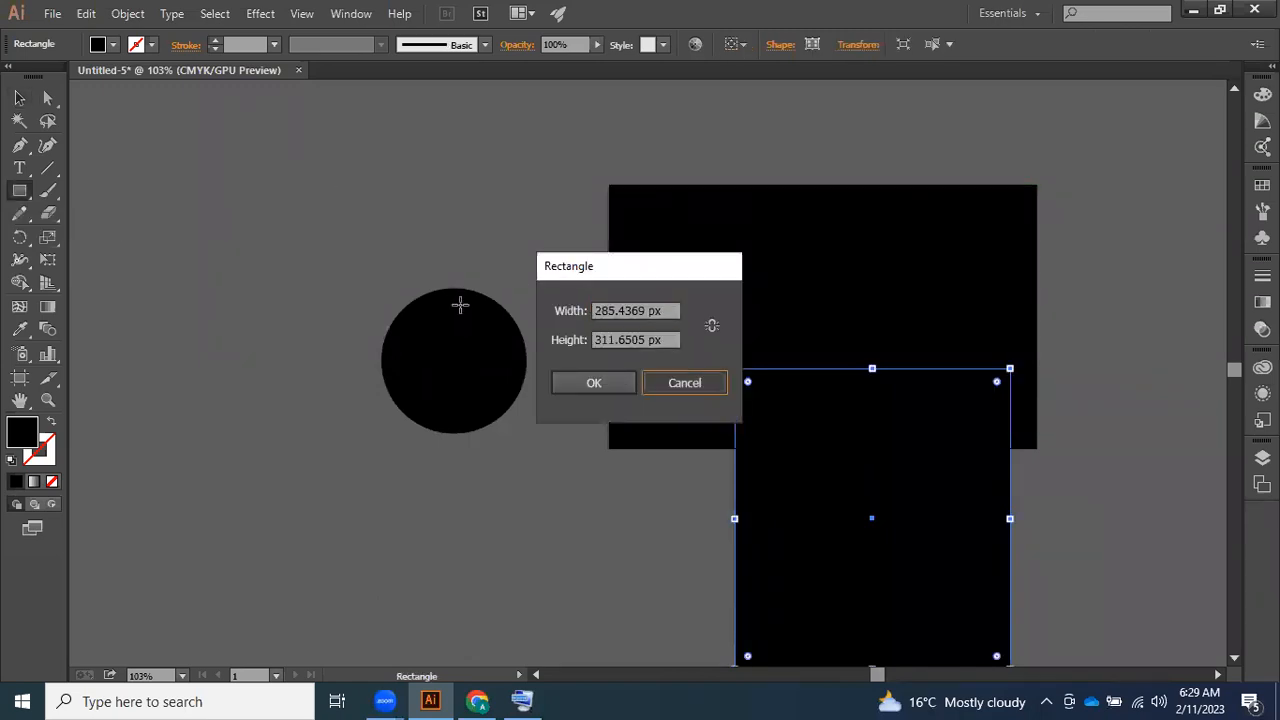
{"action": "left_click", "coordinate": [267, 192]}
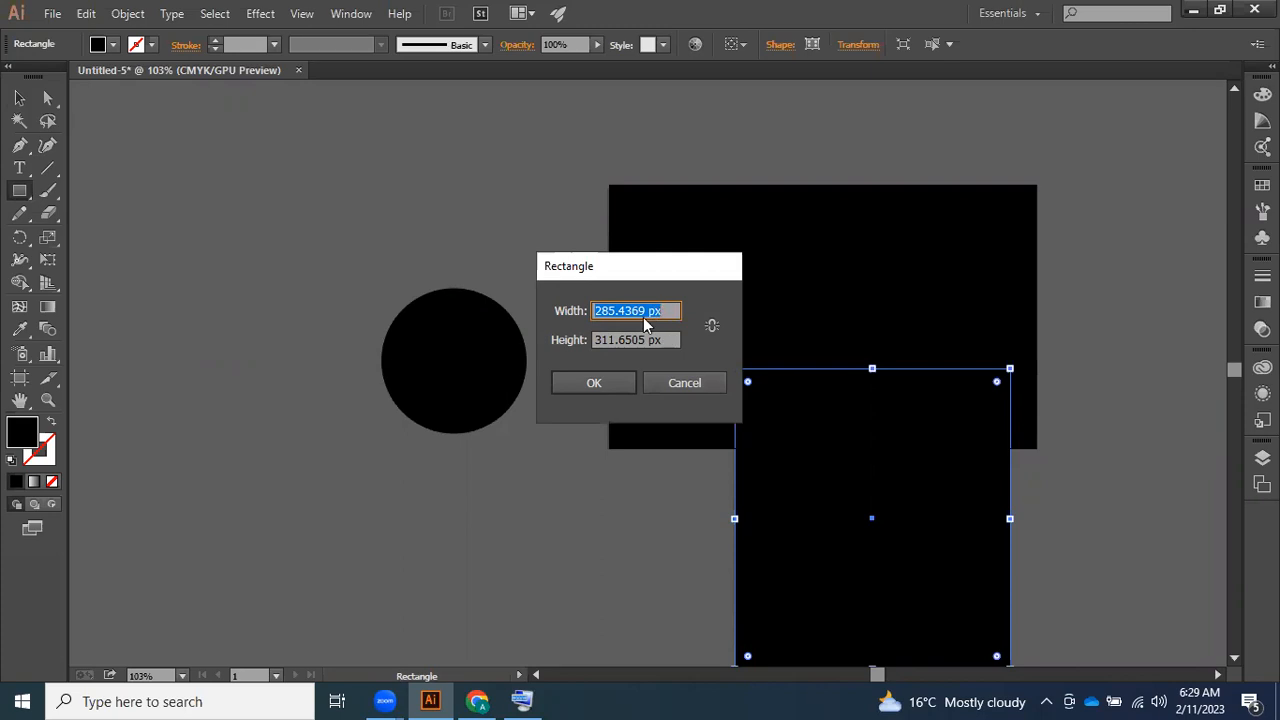
{"action": "type", "text": "100"}
{"action": "key", "text": "Tab"}
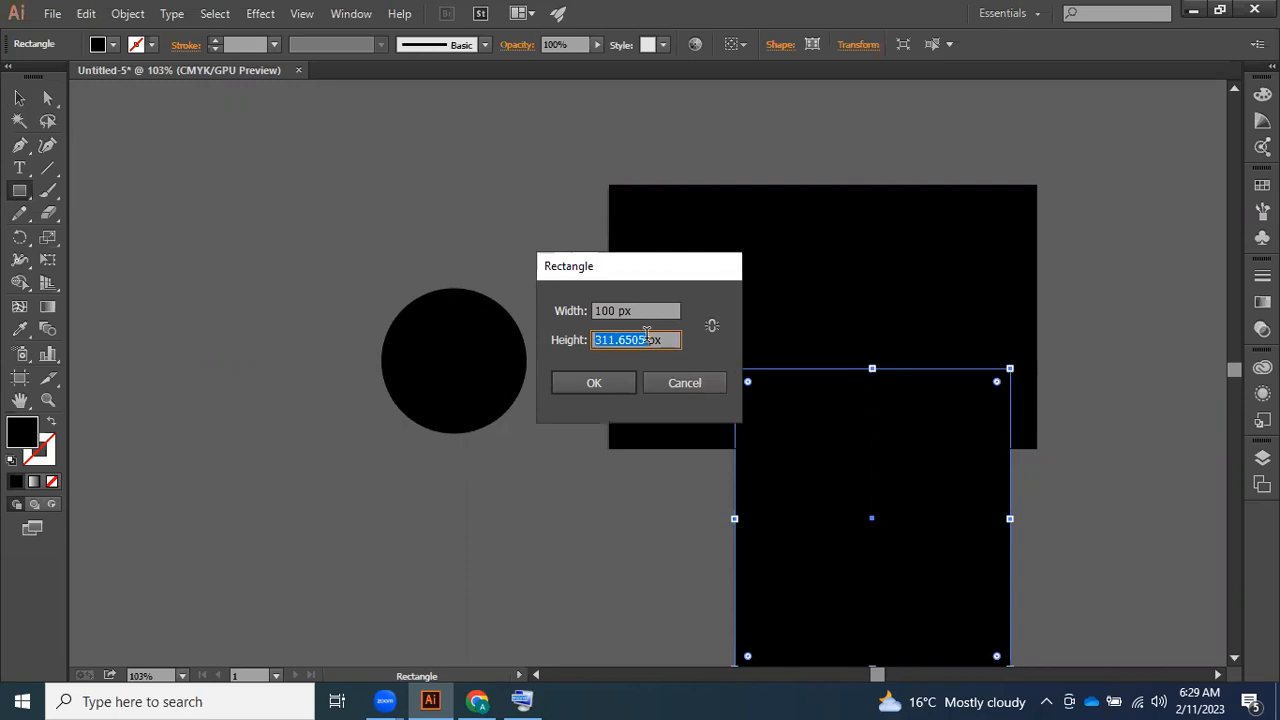
{"action": "type", "text": "50px"}
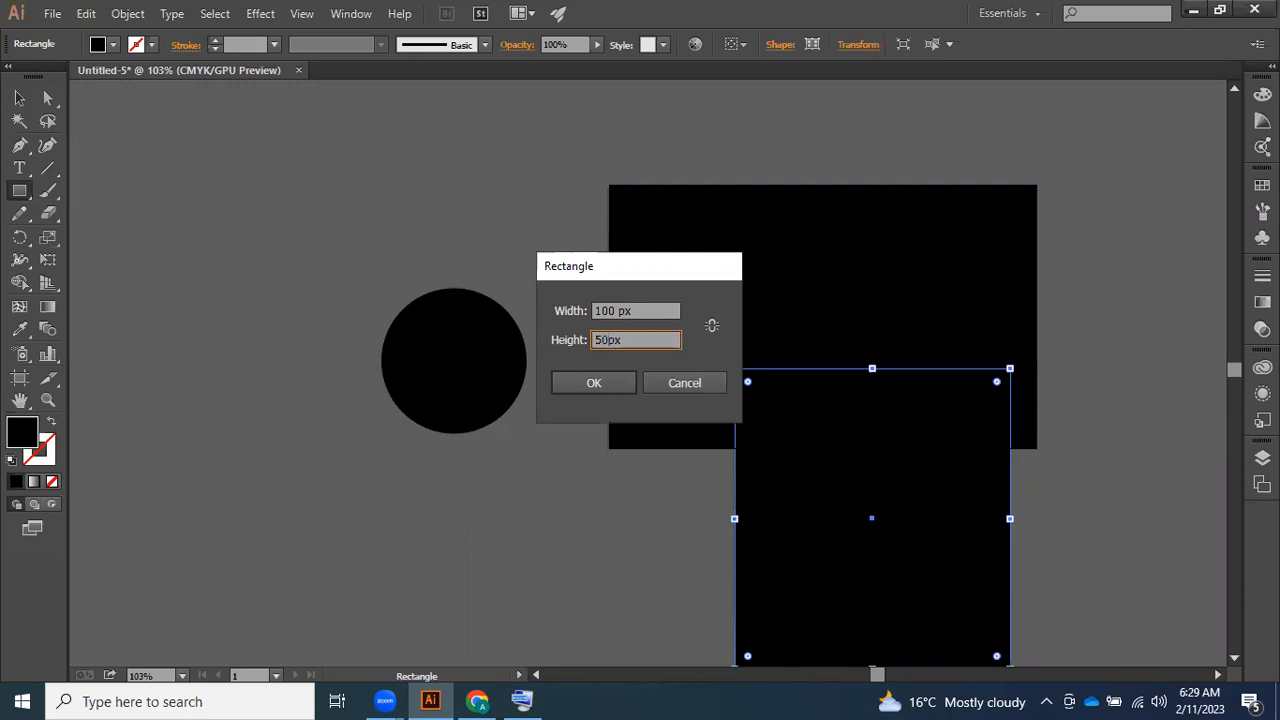
{"action": "left_click", "coordinate": [602, 381]}
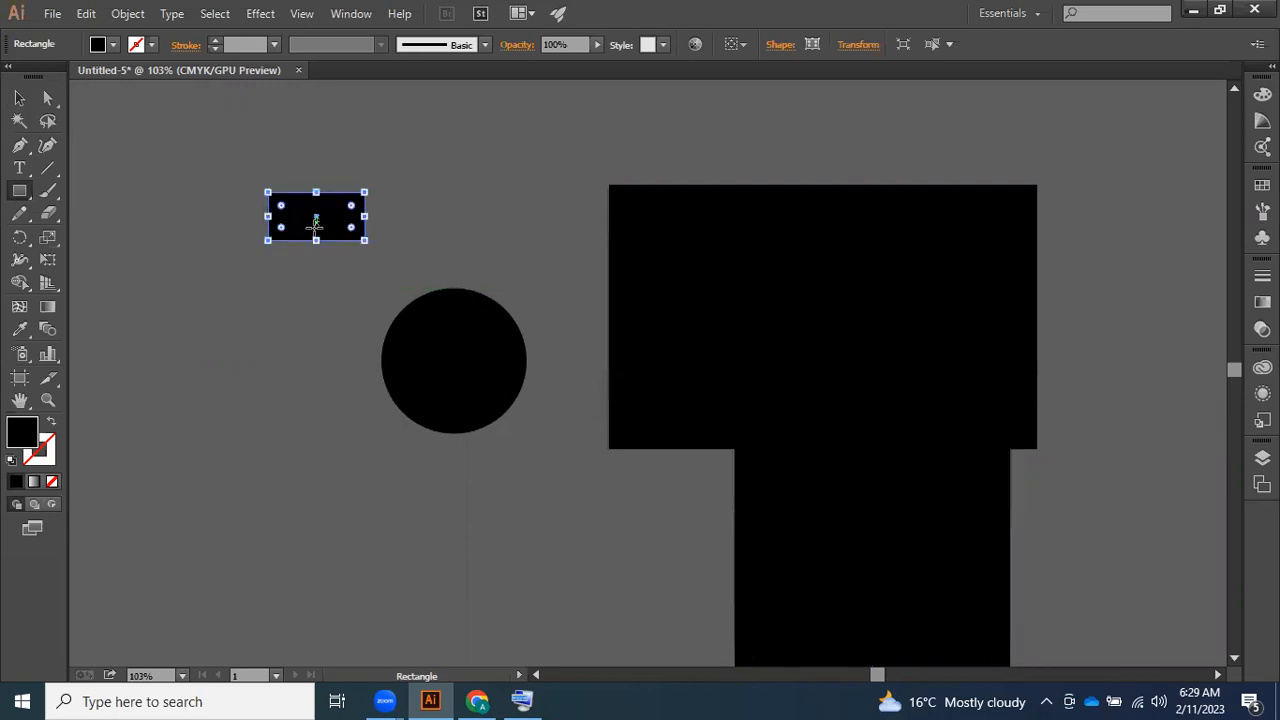
- Move the 100 × 50 px rectangle to just above the circle, beside the artboard
{"action": "left_click", "coordinate": [19, 97]}
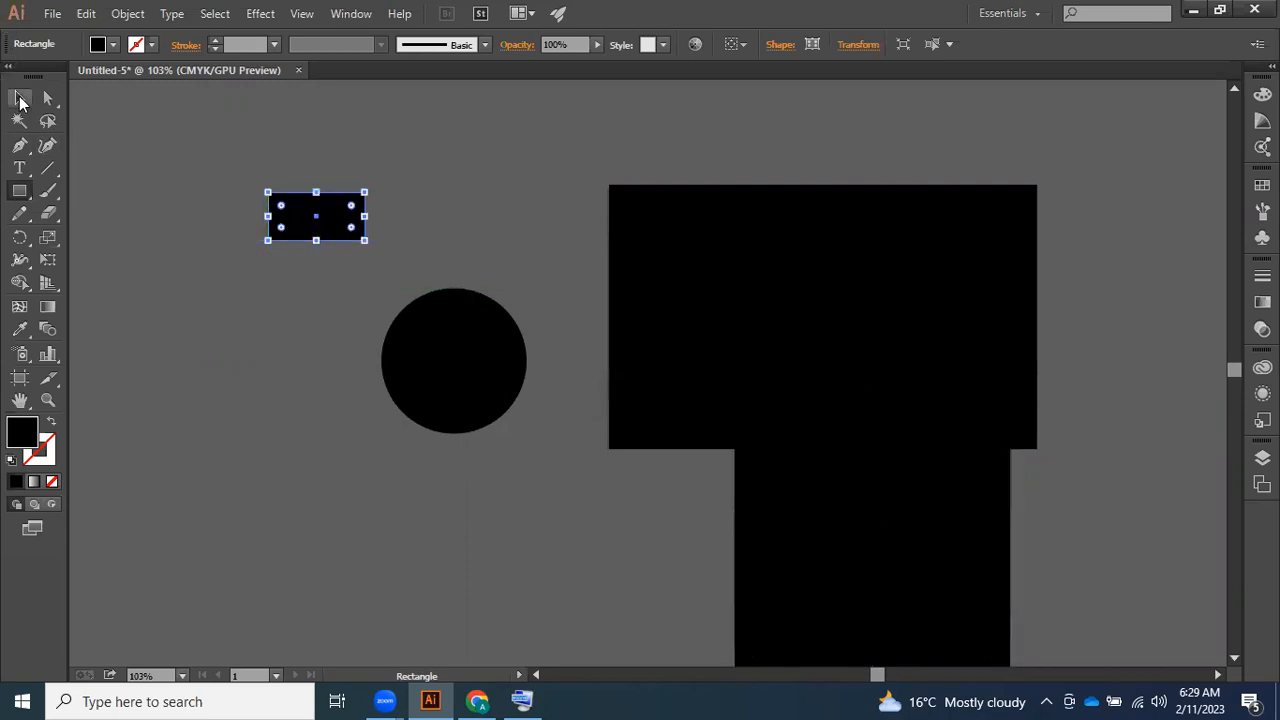
{"action": "left_click", "coordinate": [235, 207]}
{"action": "left_click", "coordinate": [286, 220]}
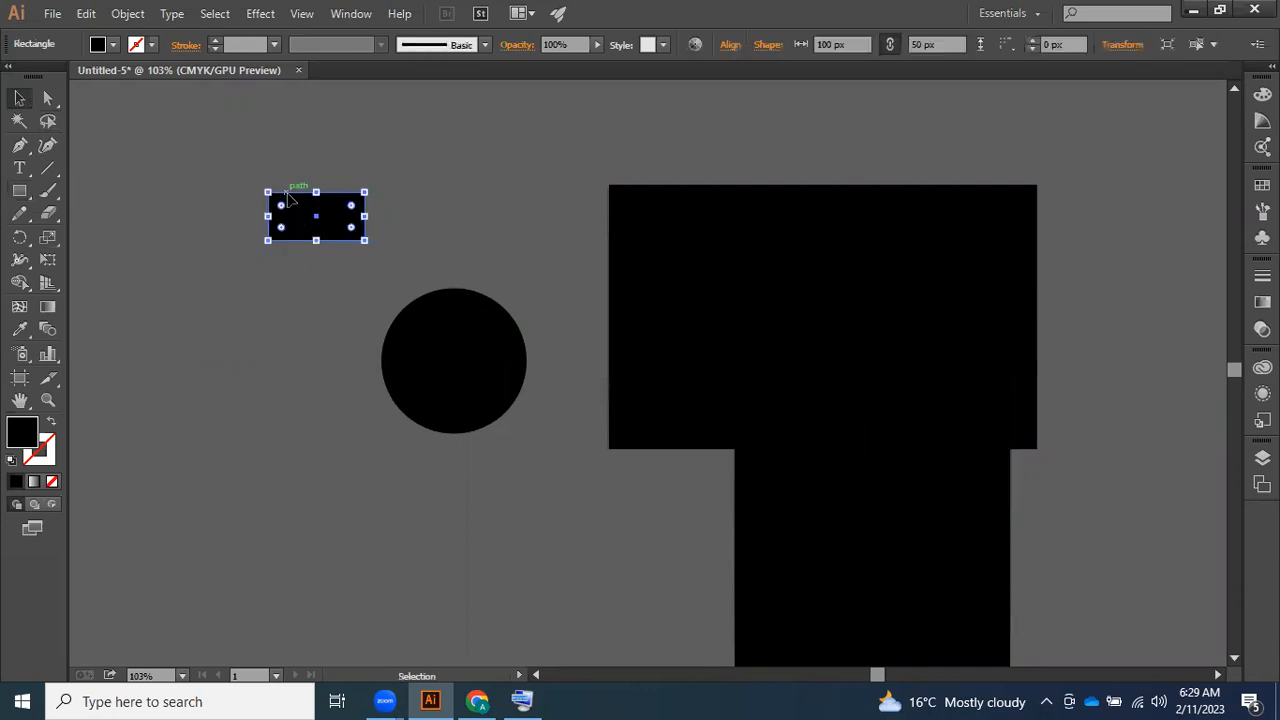
{"action": "left_click", "coordinate": [297, 403]}
{"action": "left_click_drag", "start_coordinate": [322, 235], "coordinate": [518, 275]}
- Create a second rectangle of exactly 100 × 50 px far to the upper left of the circle
{"action": "left_click", "coordinate": [19, 190]}
{"action": "left_click", "coordinate": [162, 168]}
{"action": "left_click", "coordinate": [712, 325]}
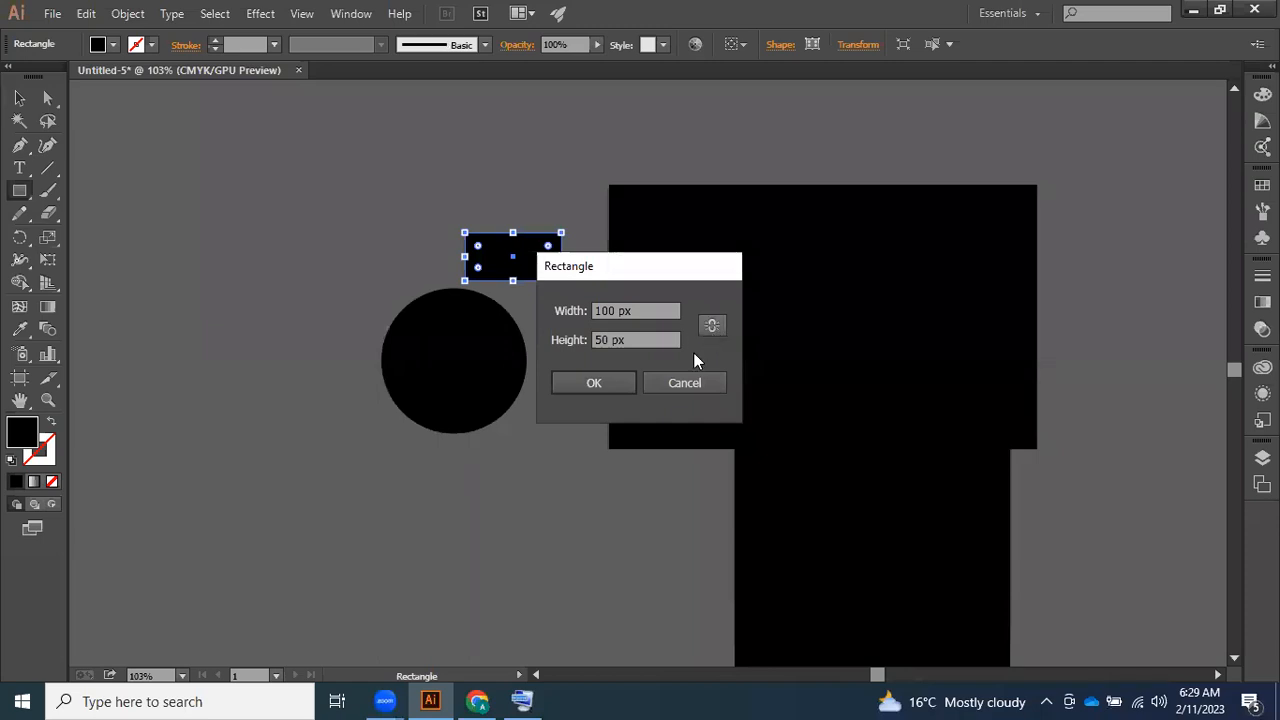
{"action": "left_click", "coordinate": [613, 378]}
{"action": "left_click", "coordinate": [242, 248]}
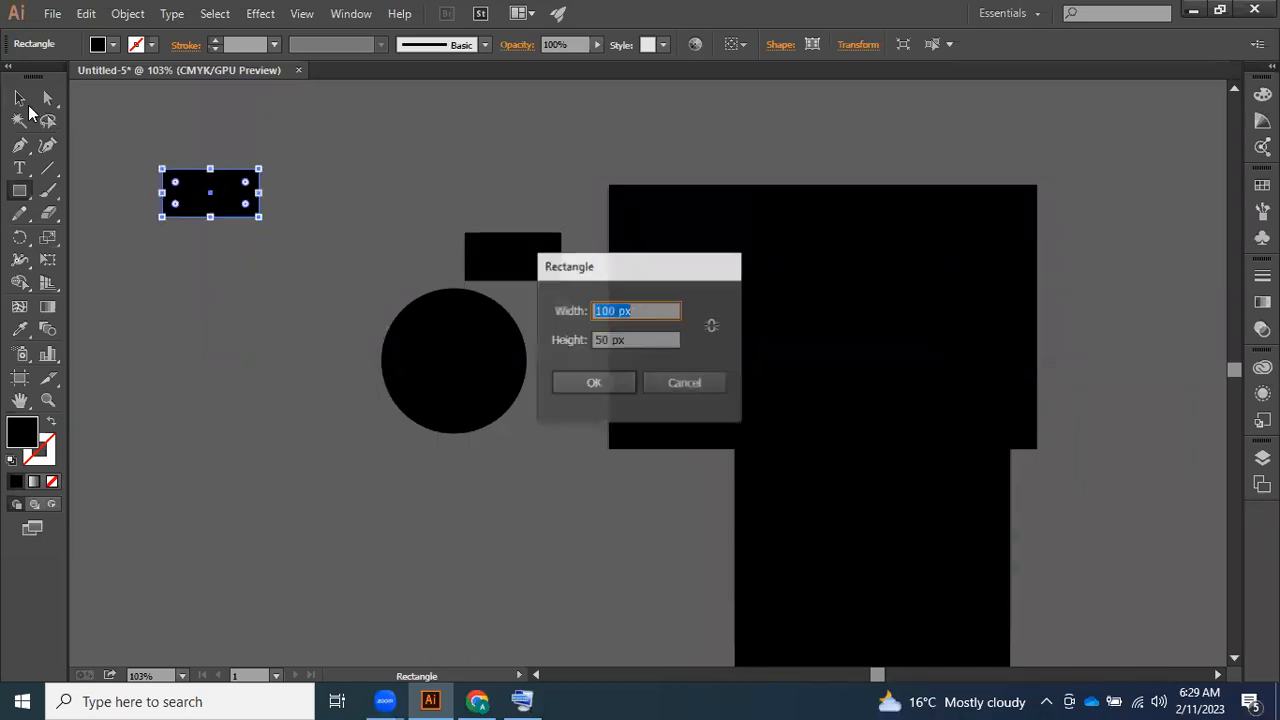
{"action": "left_click", "coordinate": [680, 373]}
{"action": "left_click", "coordinate": [303, 316]}
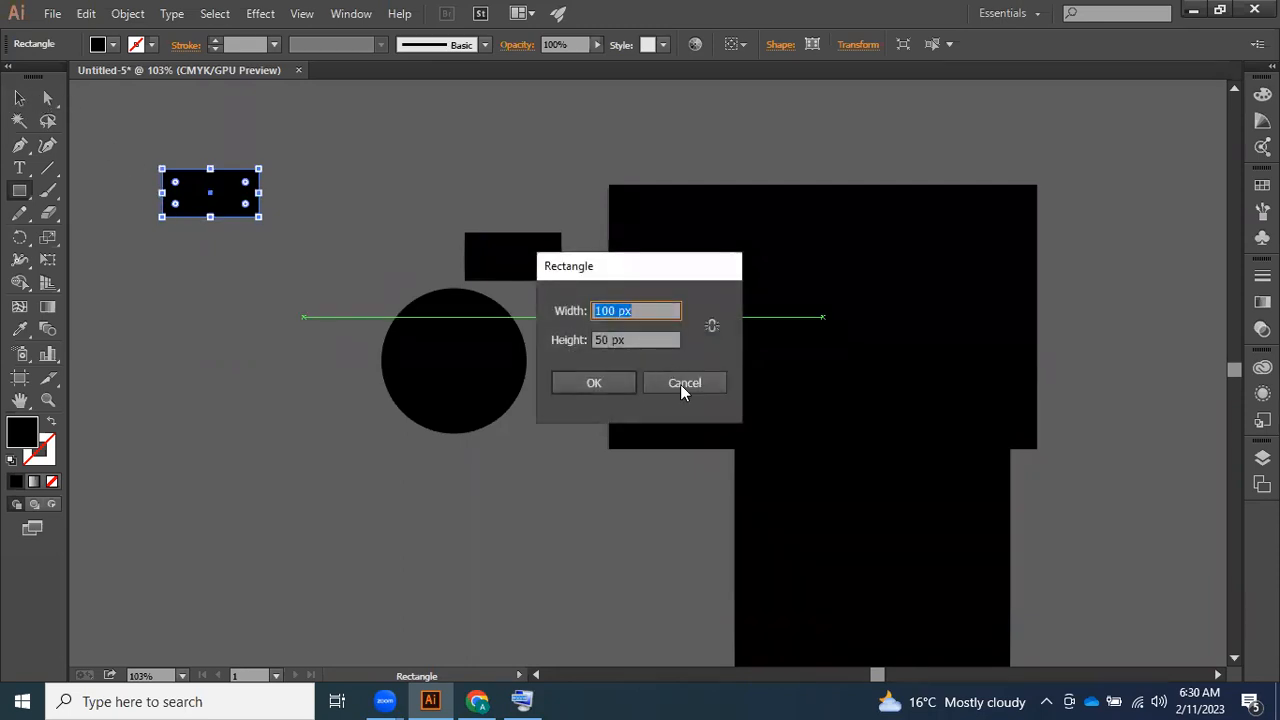
{"action": "left_click", "coordinate": [680, 384]}
- Select all shapes on and around the artboard and delete them
{"action": "left_click", "coordinate": [22, 99]}
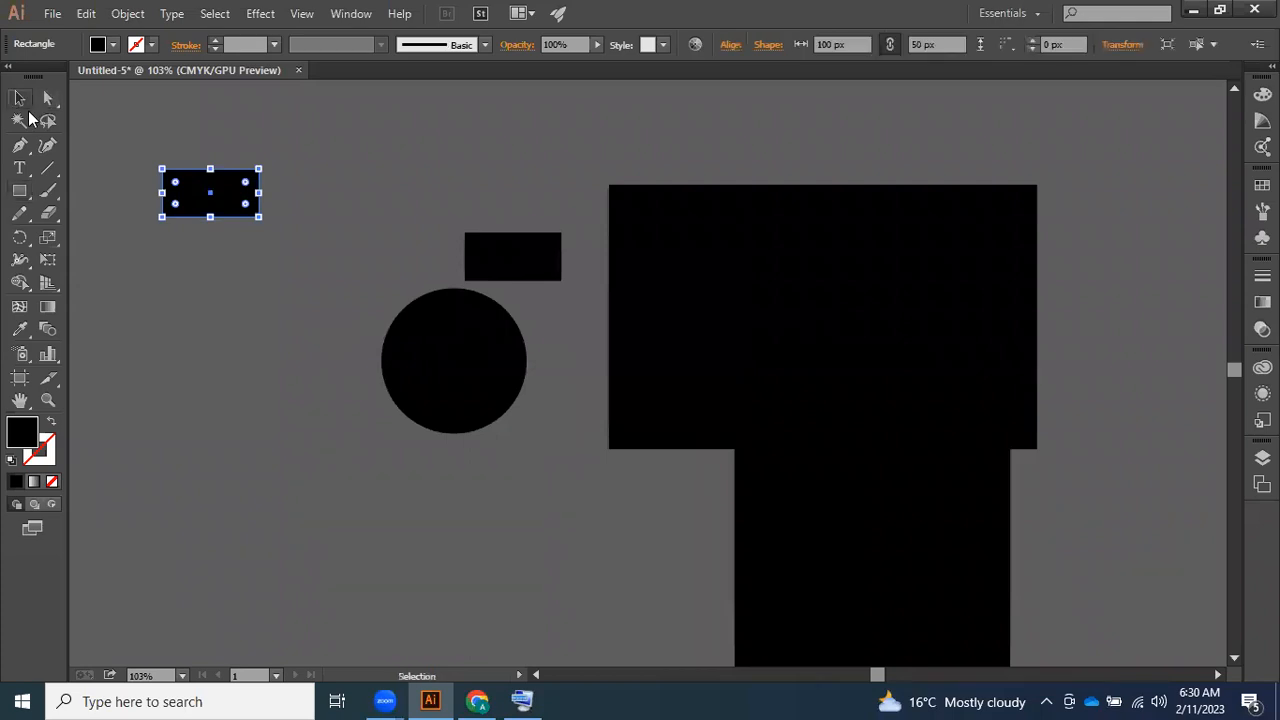
{"action": "left_click", "coordinate": [176, 265]}
{"action": "left_click_drag", "start_coordinate": [120, 137], "coordinate": [930, 558]}
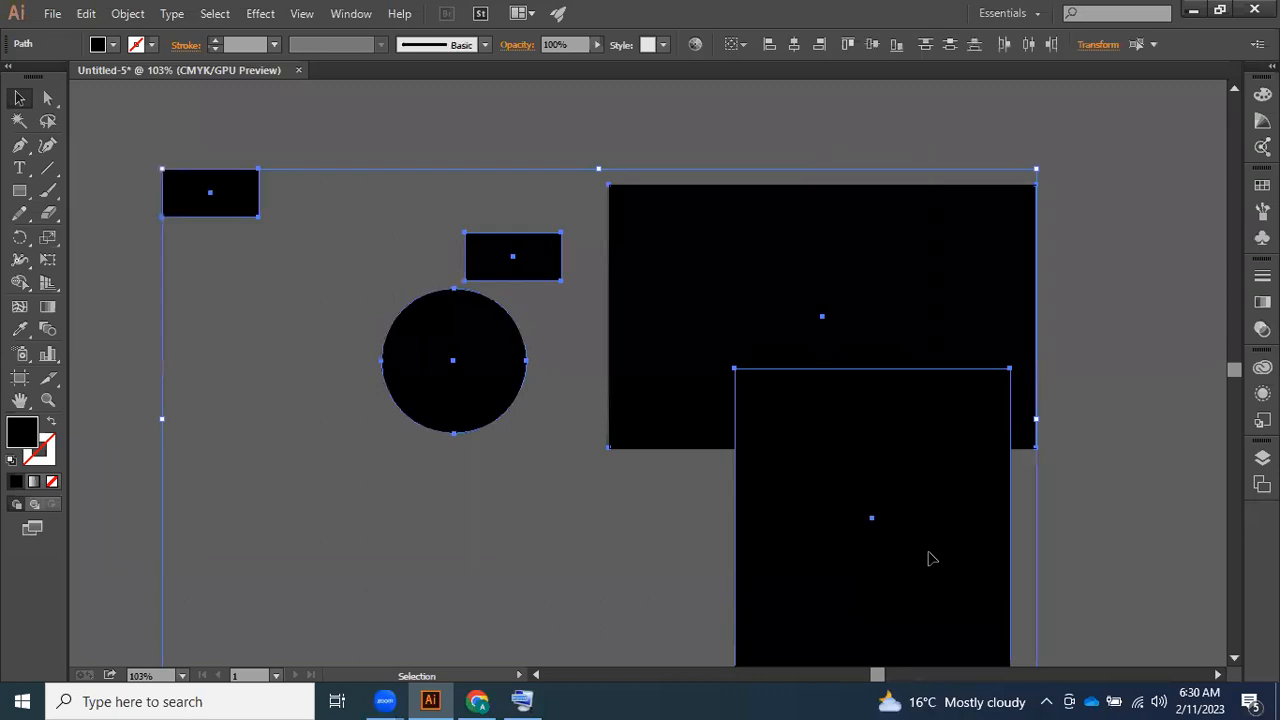
{"action": "key", "text": "Delete"}
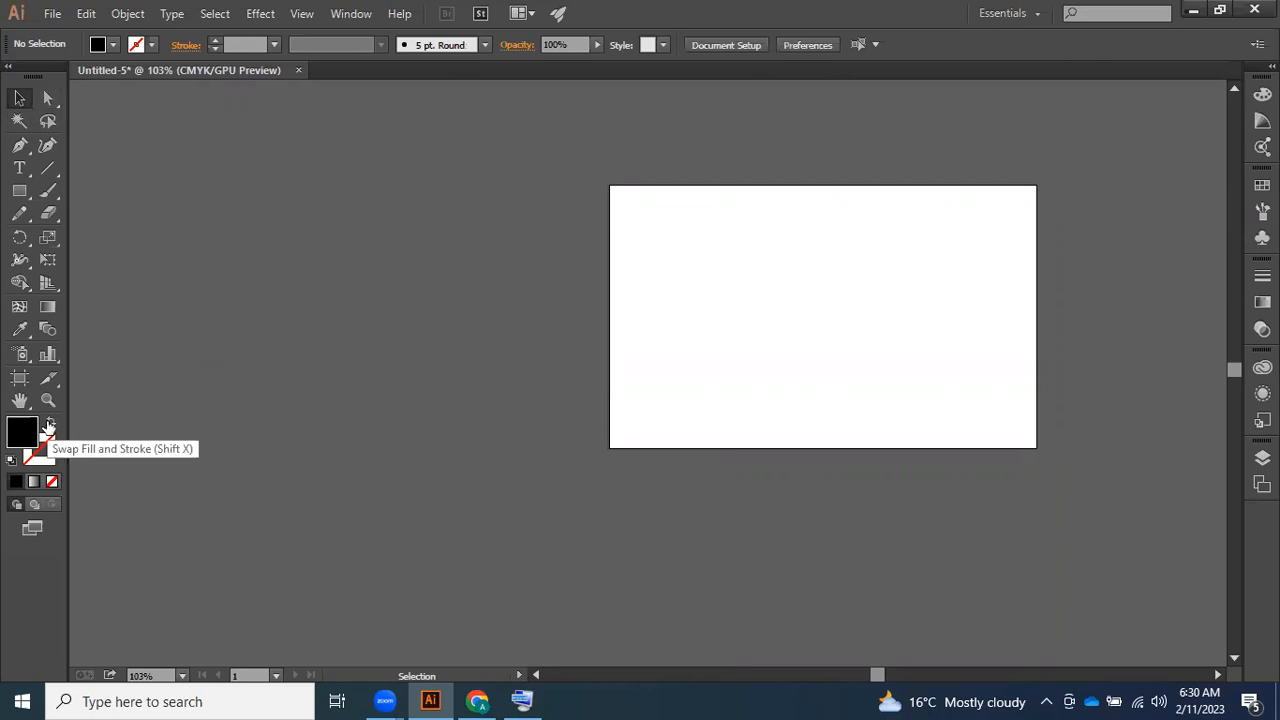
{"action": "scroll", "coordinate": [734, 411], "scroll_direction": "up", "scroll_amount": 3}
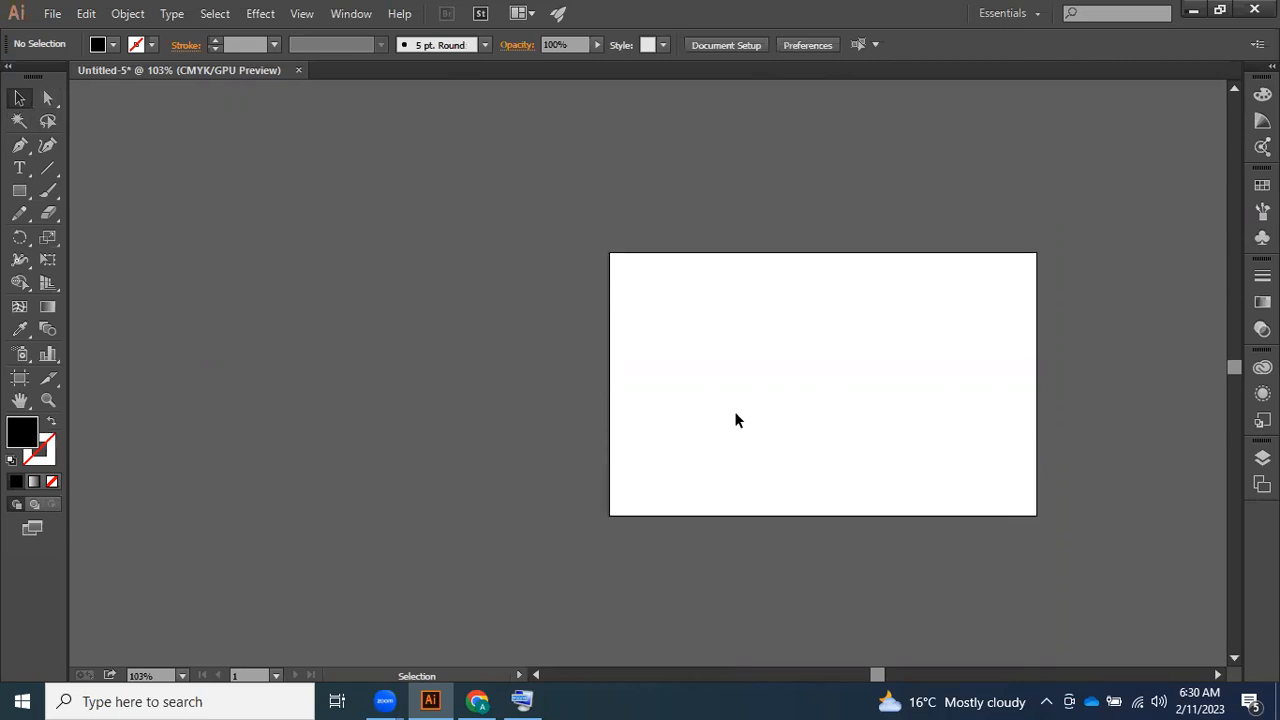
{"action": "scroll", "coordinate": [734, 420], "scroll_direction": "down", "scroll_amount": 2}
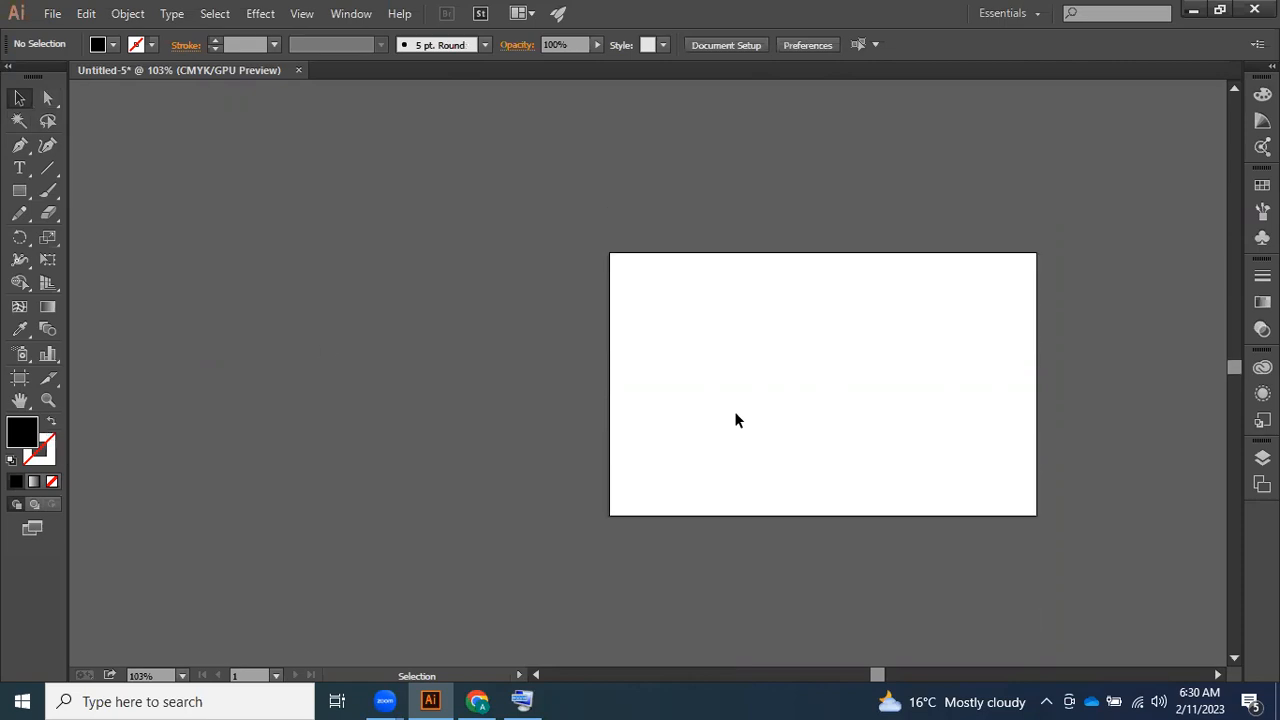